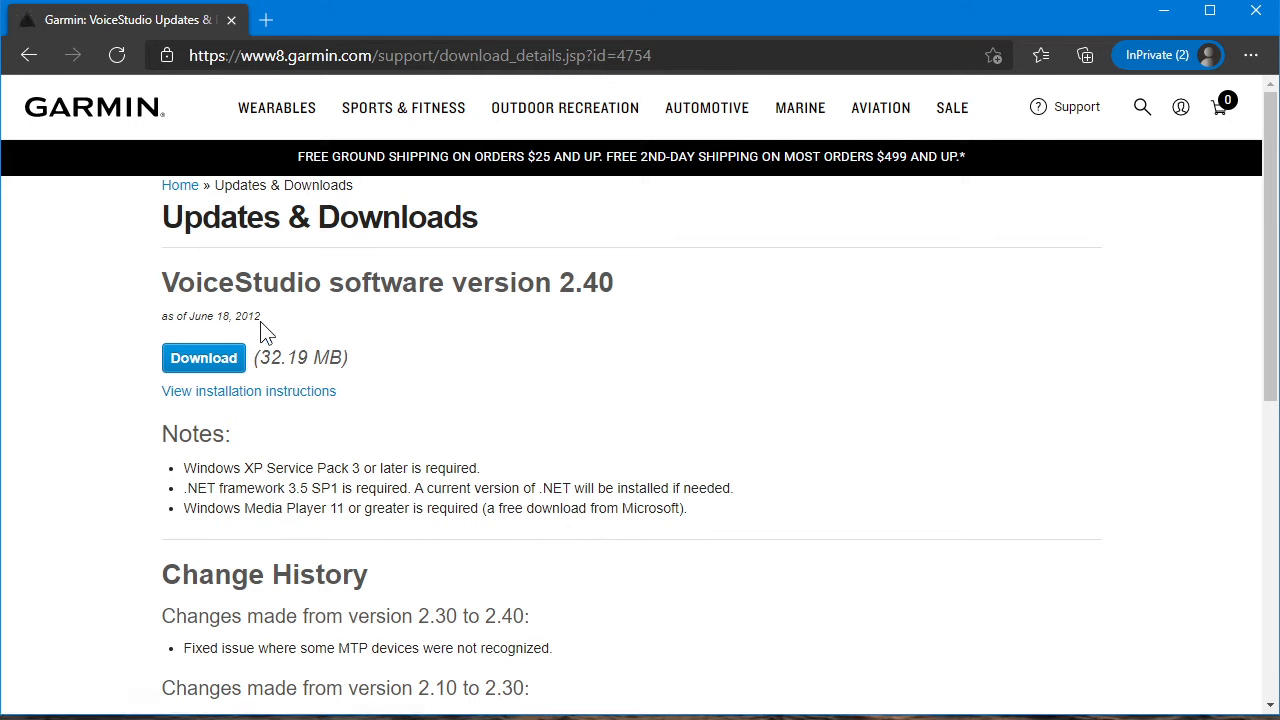
{"action": "left_click_drag", "start_coordinate": [163, 316], "coordinate": [268, 327]}
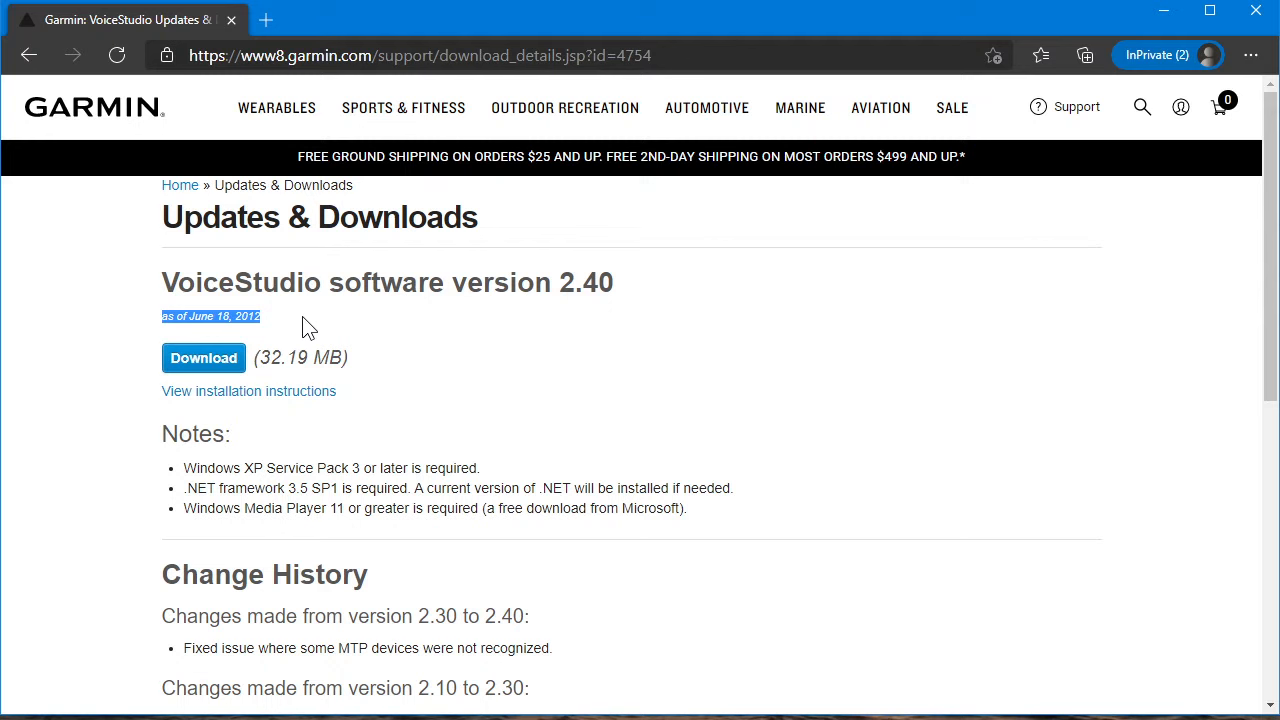
{"action": "left_click", "coordinate": [308, 328]}
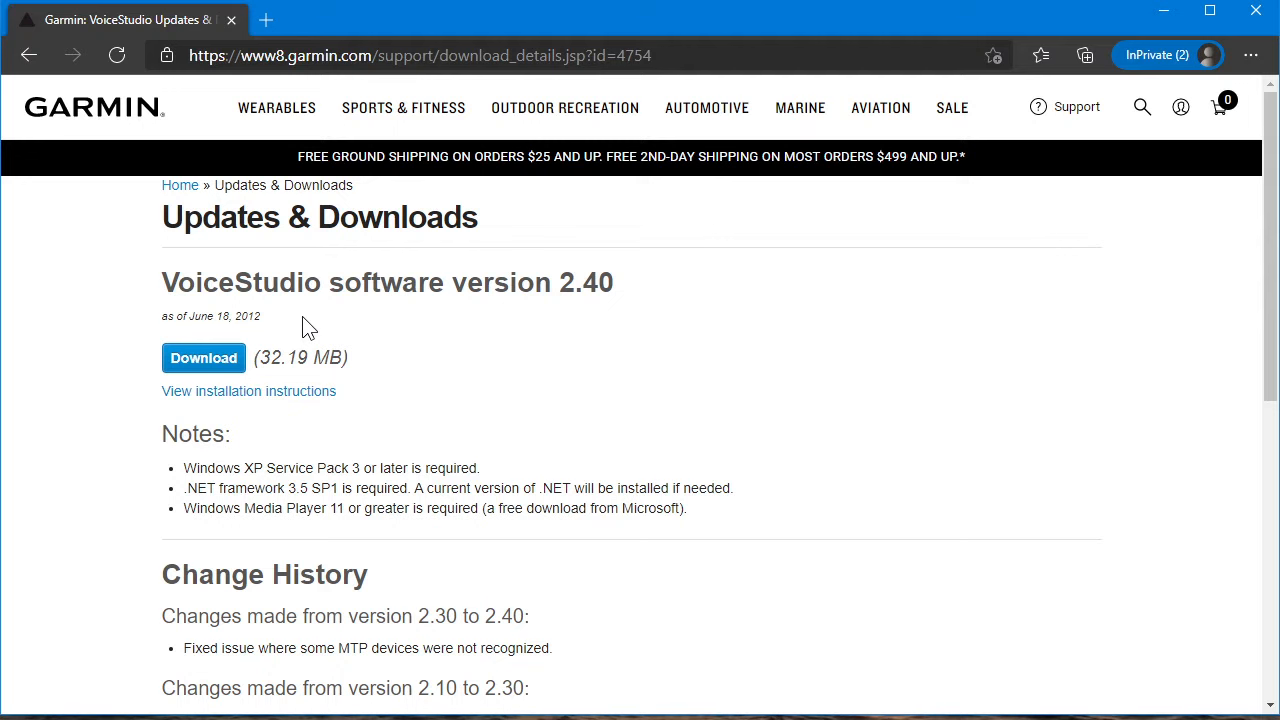
{"action": "left_click", "coordinate": [215, 362]}
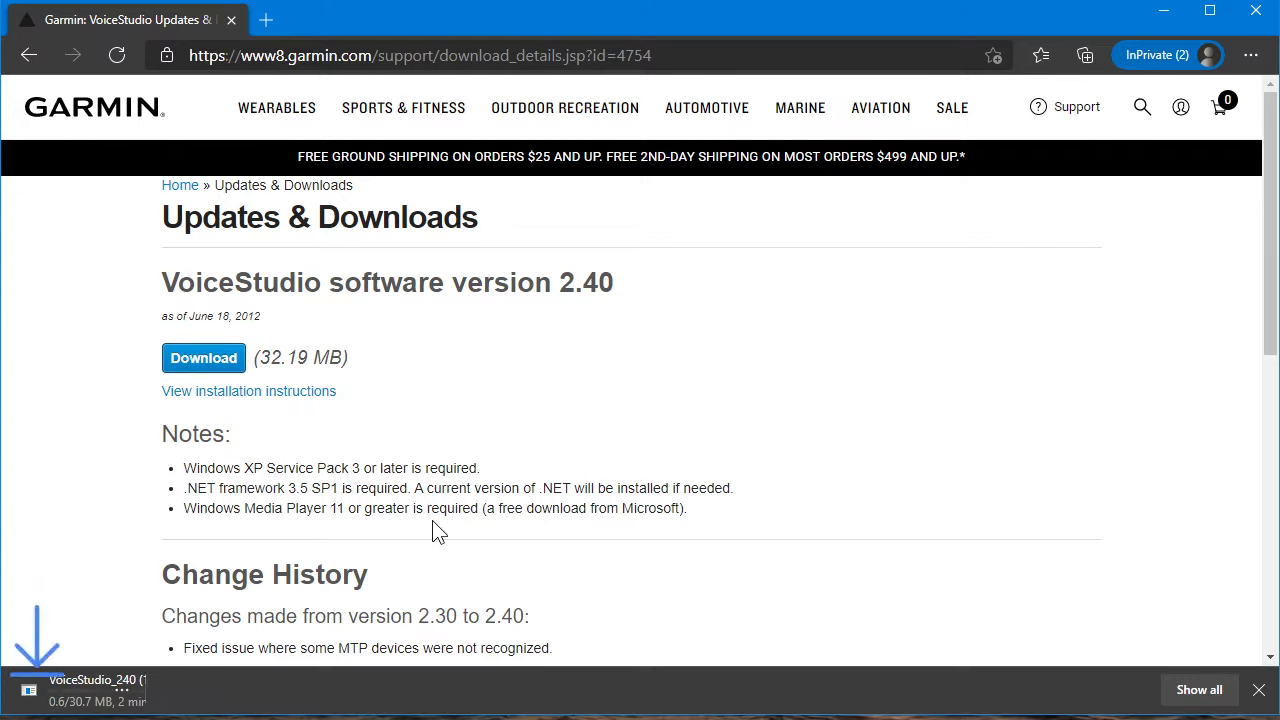
{"action": "left_click", "coordinate": [214, 692]}
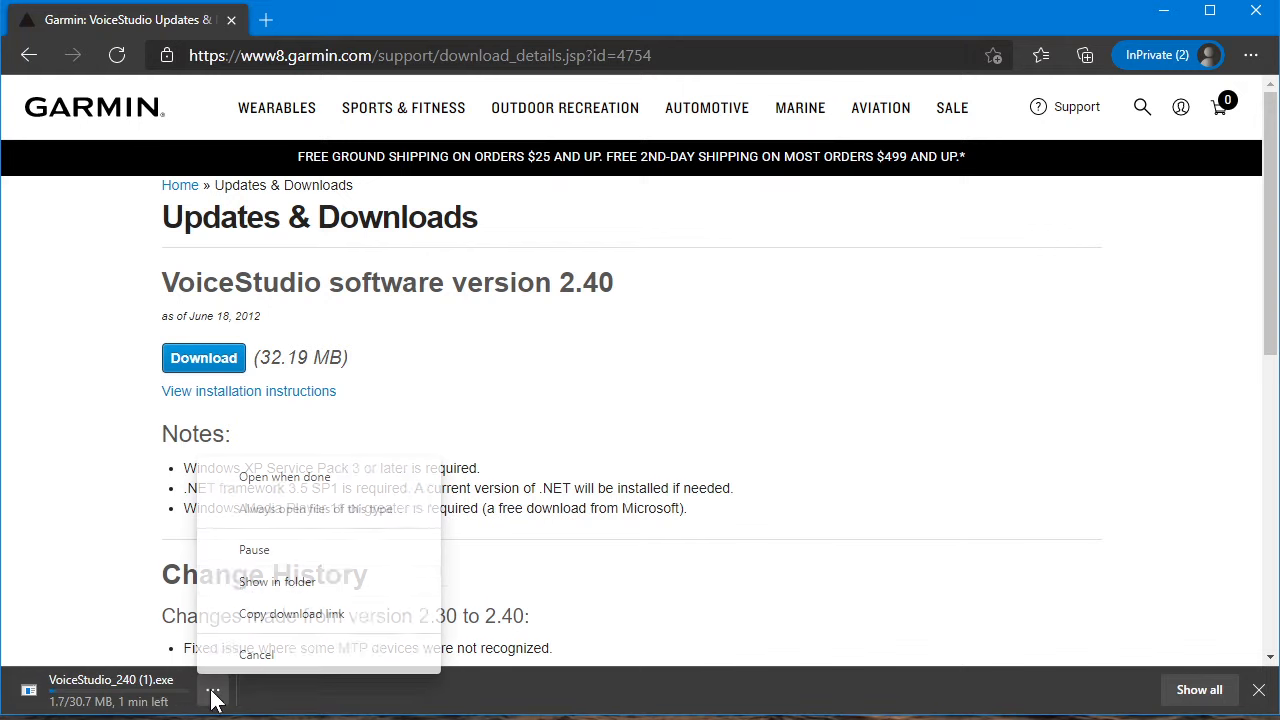
{"action": "left_click", "coordinate": [259, 653]}
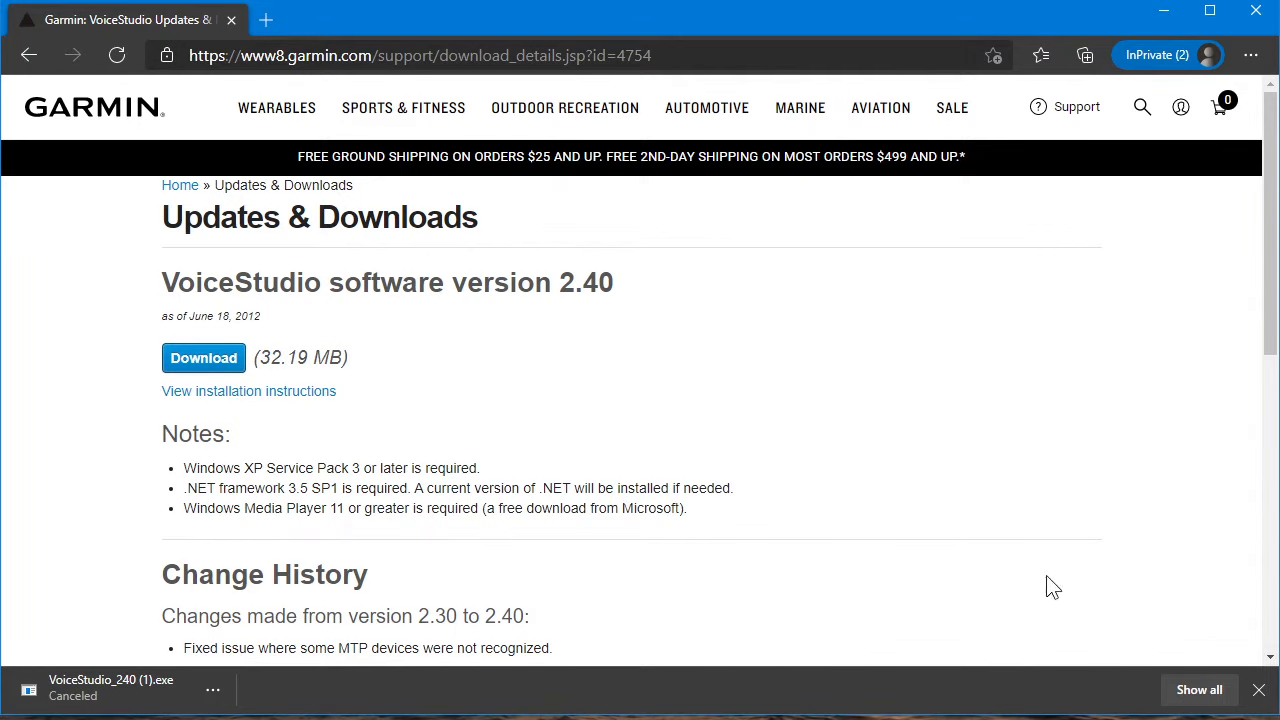
{"action": "left_click", "coordinate": [1259, 690]}
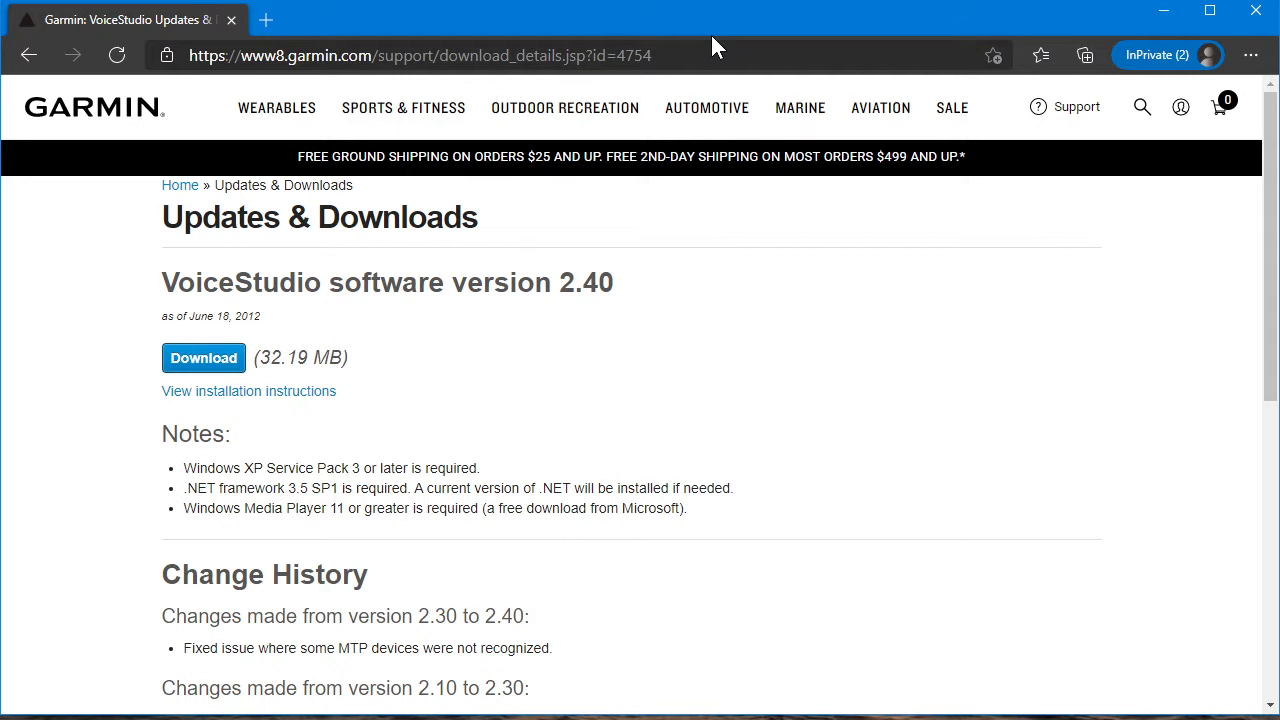
Step: Minimize the browser, launch VoiceStudio as administrator and dismiss its initial new-voice dialog
{"action": "left_click", "coordinate": [1163, 22]}
{"action": "key", "text": "super"}
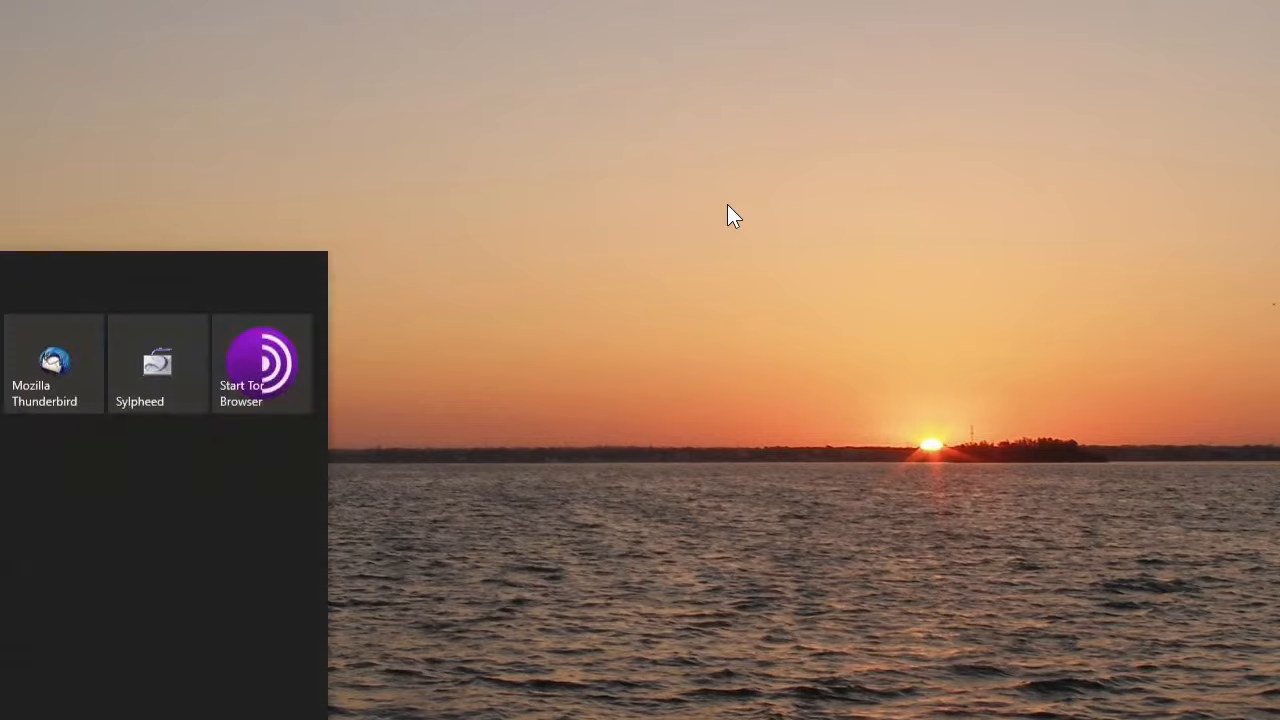
{"action": "type", "text": "voice"}
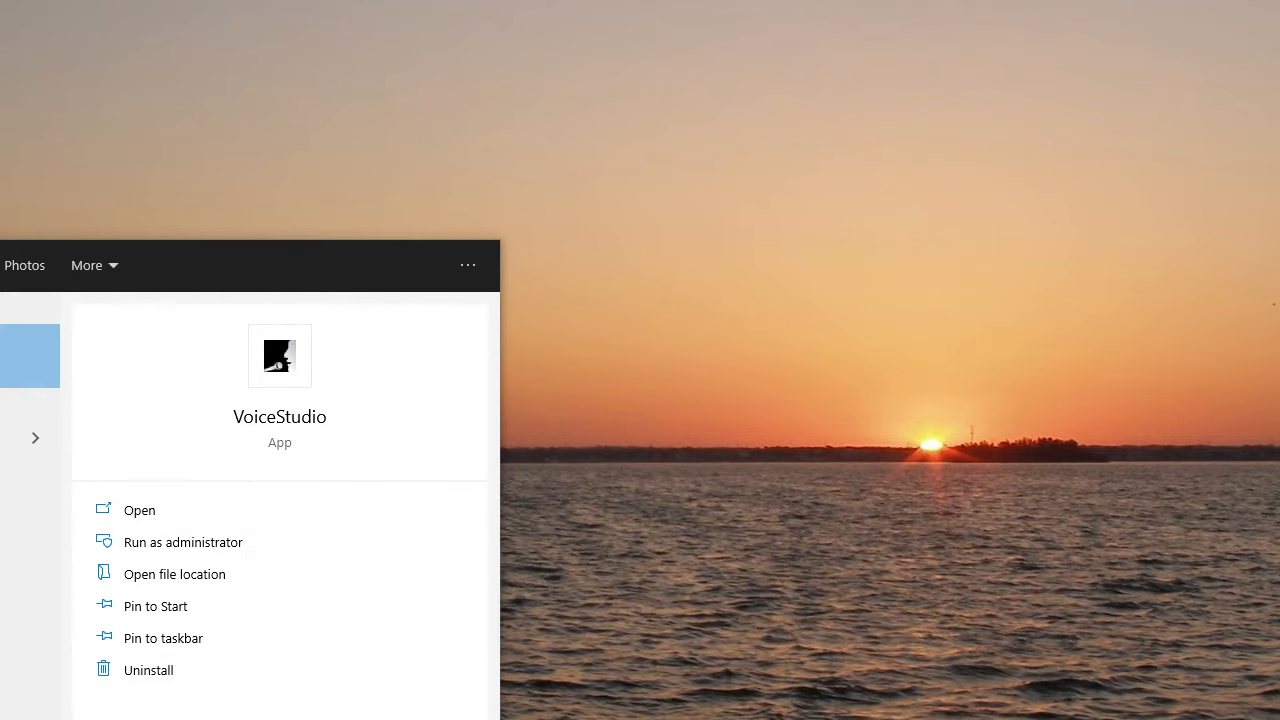
{"action": "left_click", "coordinate": [212, 543]}
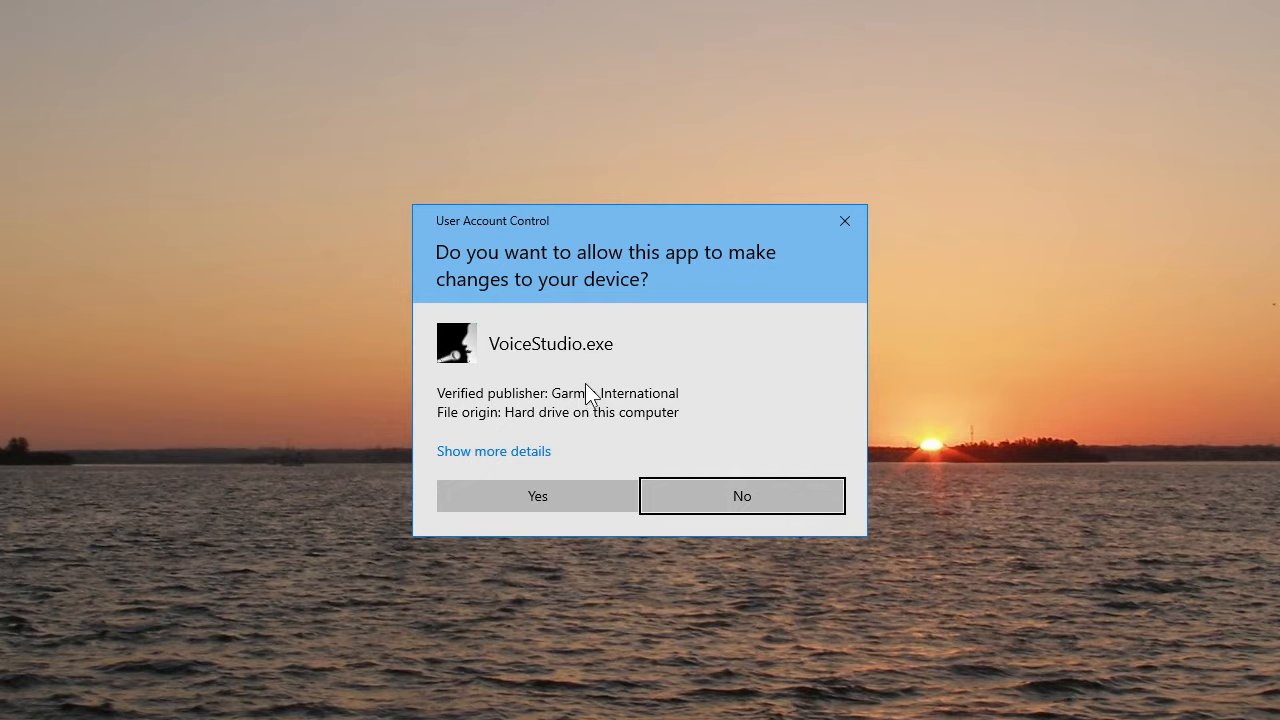
{"action": "left_click", "coordinate": [556, 499]}
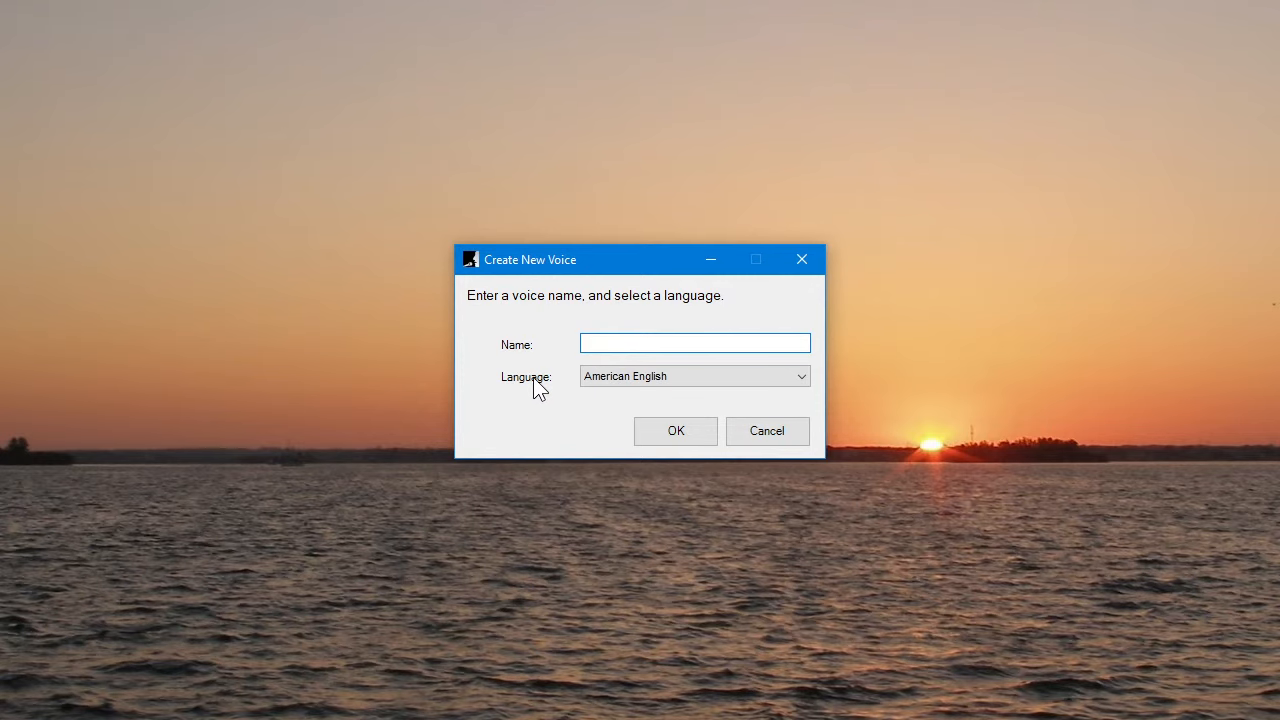
{"action": "left_click", "coordinate": [752, 430]}
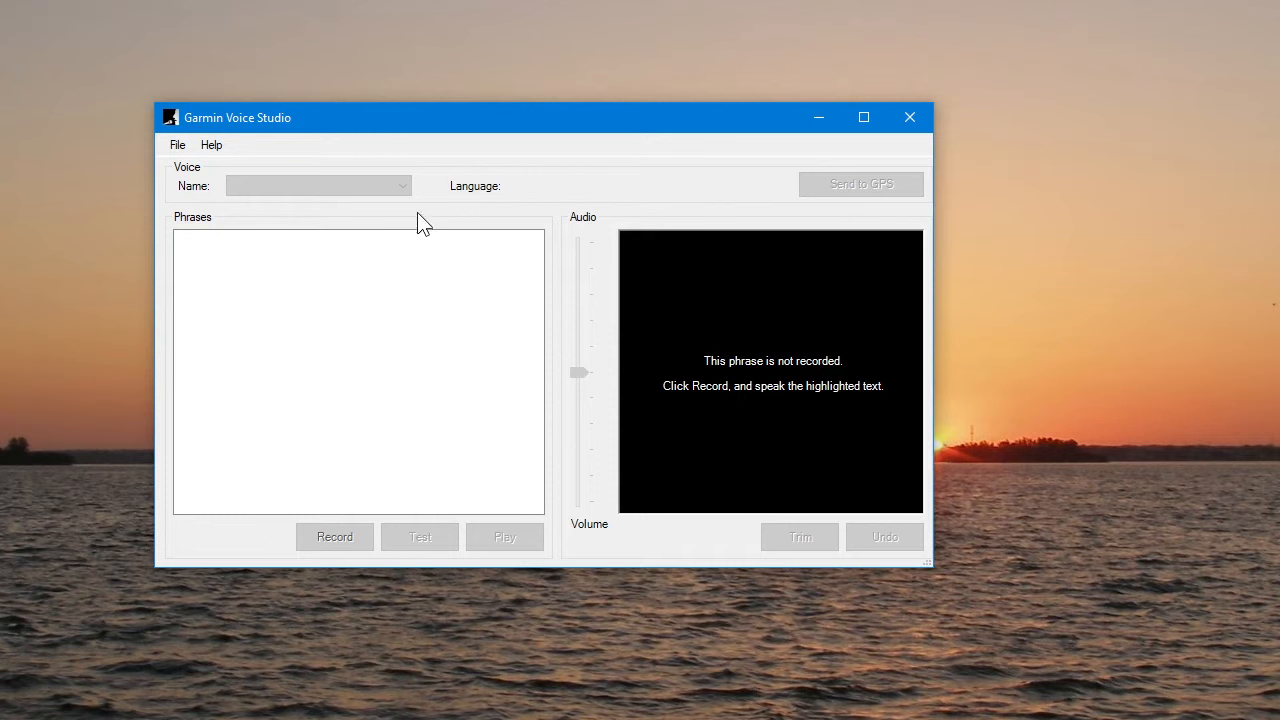
Step: Create a new voice named Windows 10 Sounds with American English as its language
{"action": "left_click", "coordinate": [183, 148]}
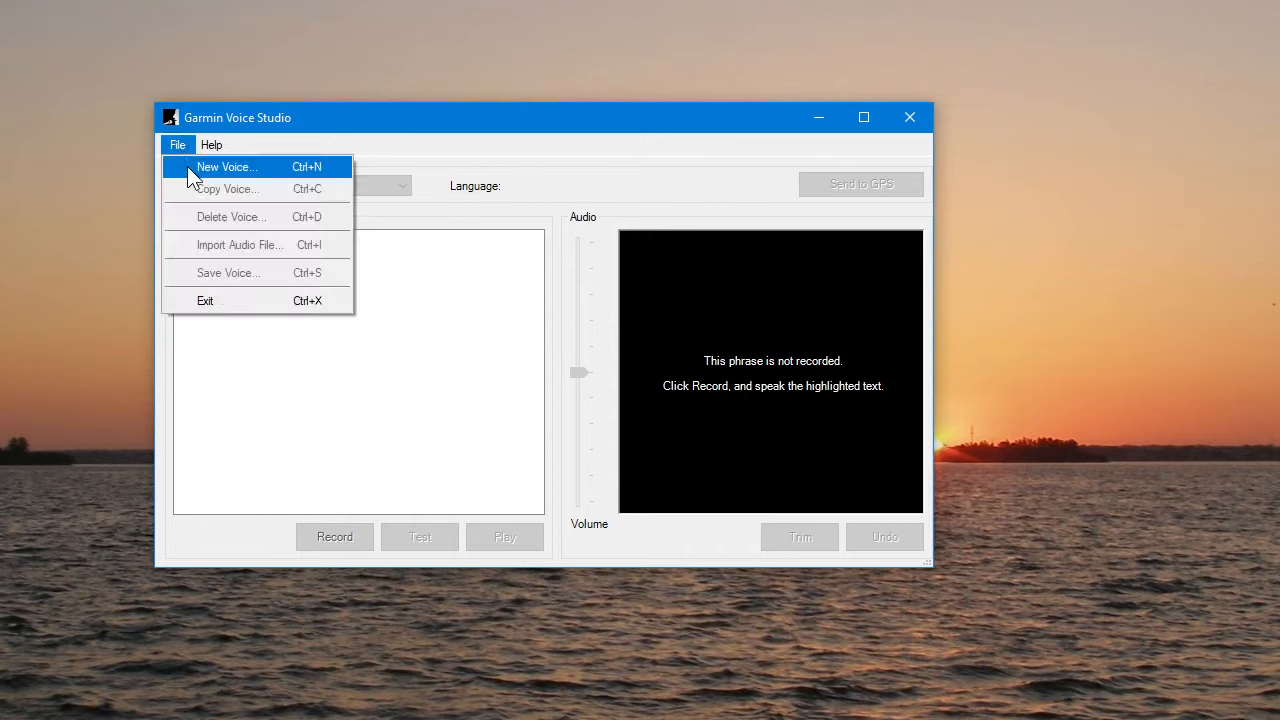
{"action": "left_click", "coordinate": [187, 166]}
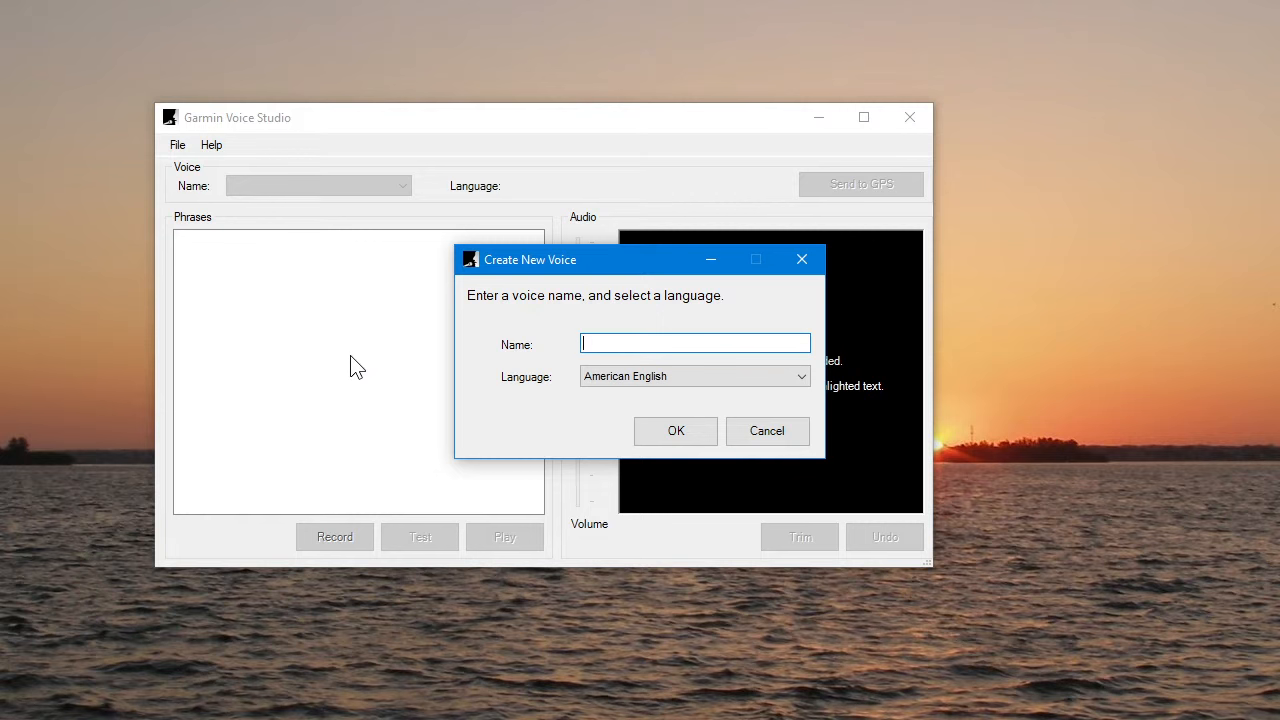
{"action": "type", "text": "Windows 10 Sounds"}
{"action": "left_click", "coordinate": [643, 380]}
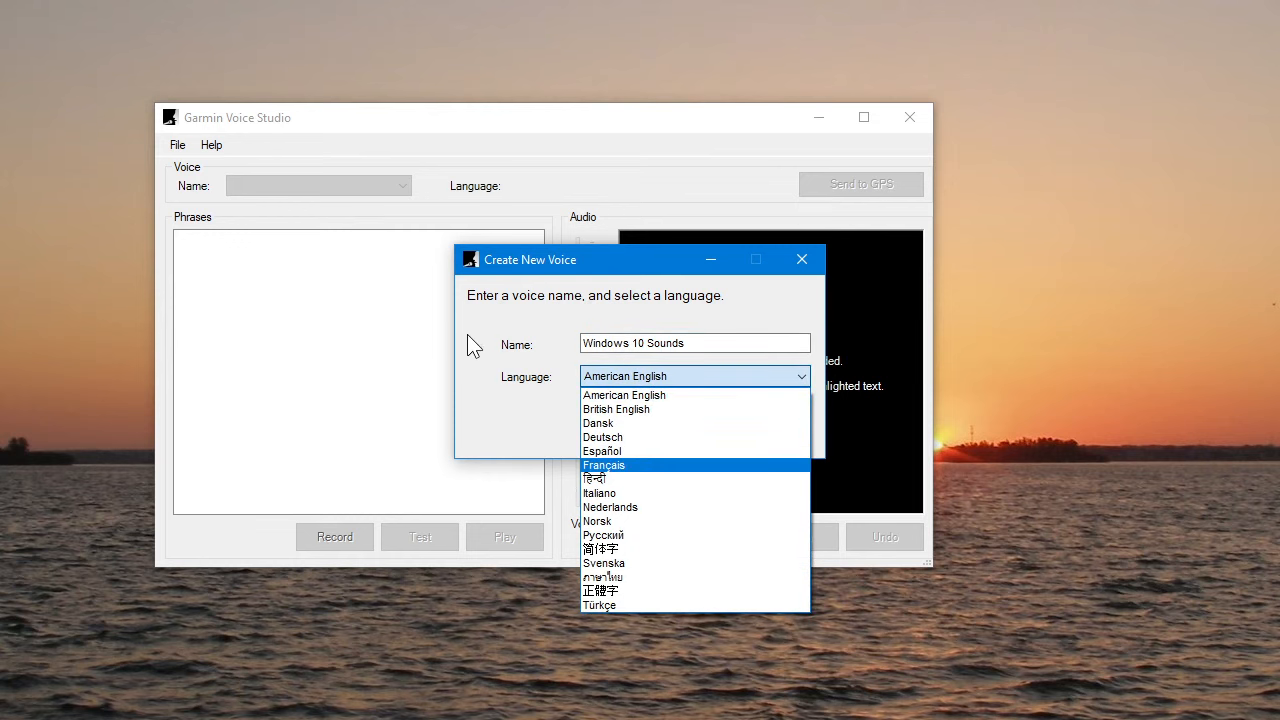
{"action": "left_click", "coordinate": [502, 377]}
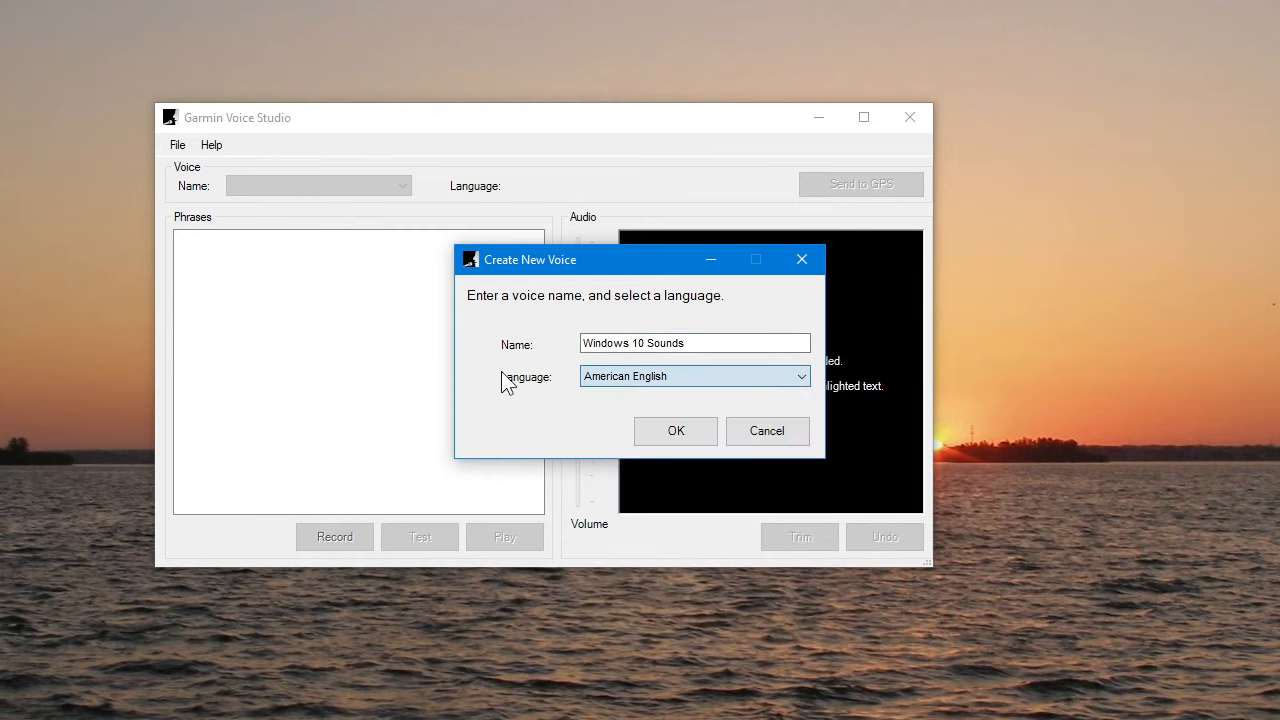
{"action": "left_click", "coordinate": [662, 430]}
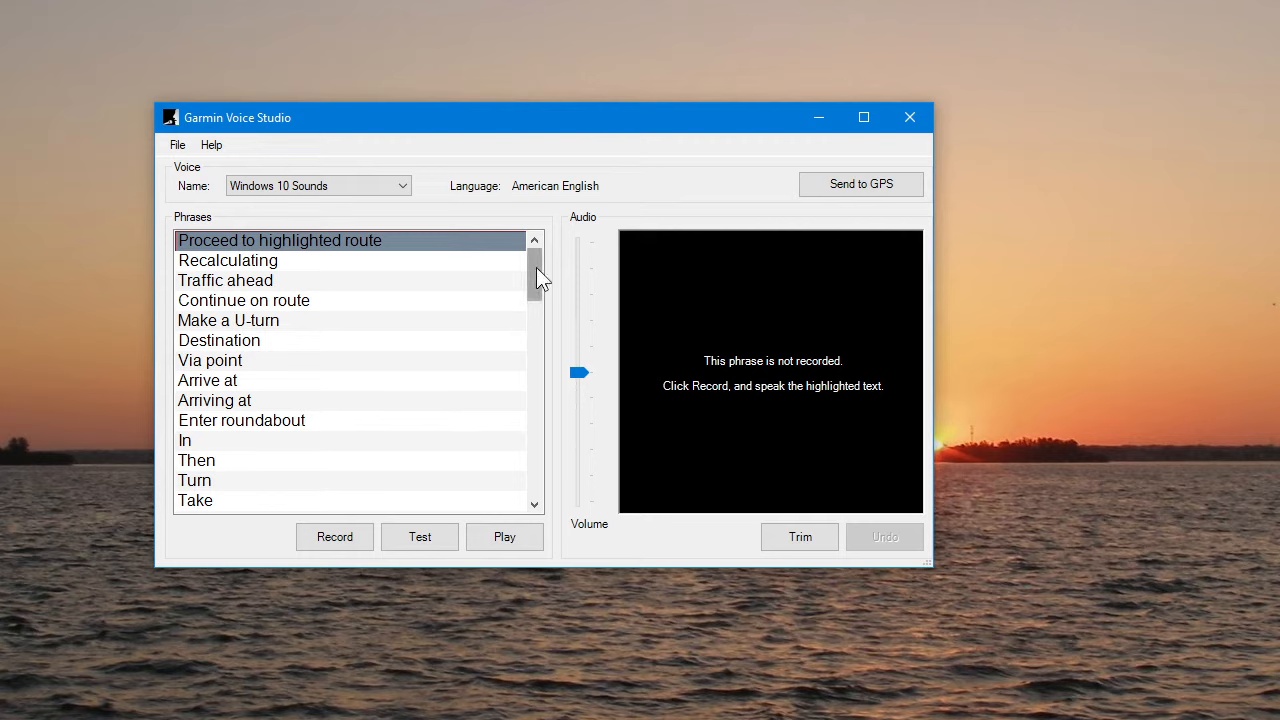
Step: Try to save the Windows 10 Sounds voice
{"action": "left_click_drag", "start_coordinate": [536, 270], "coordinate": [512, 252]}
{"action": "left_click", "coordinate": [177, 145]}
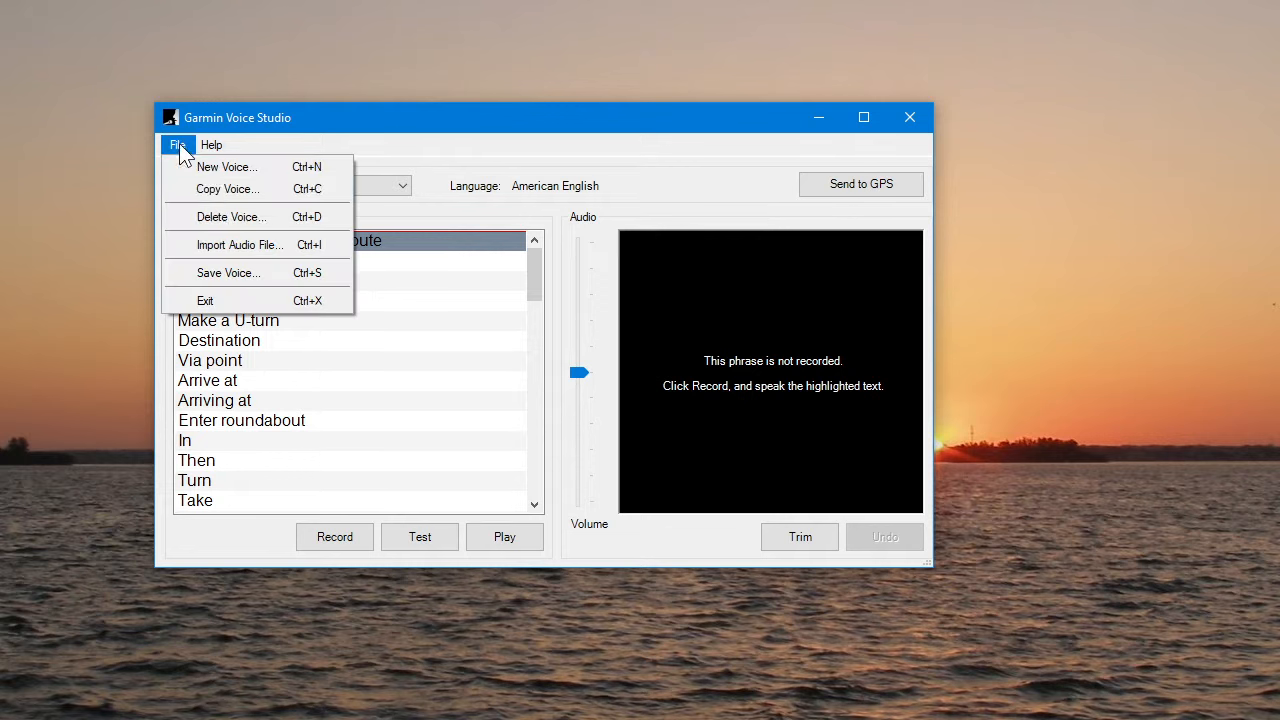
{"action": "left_click", "coordinate": [243, 278]}
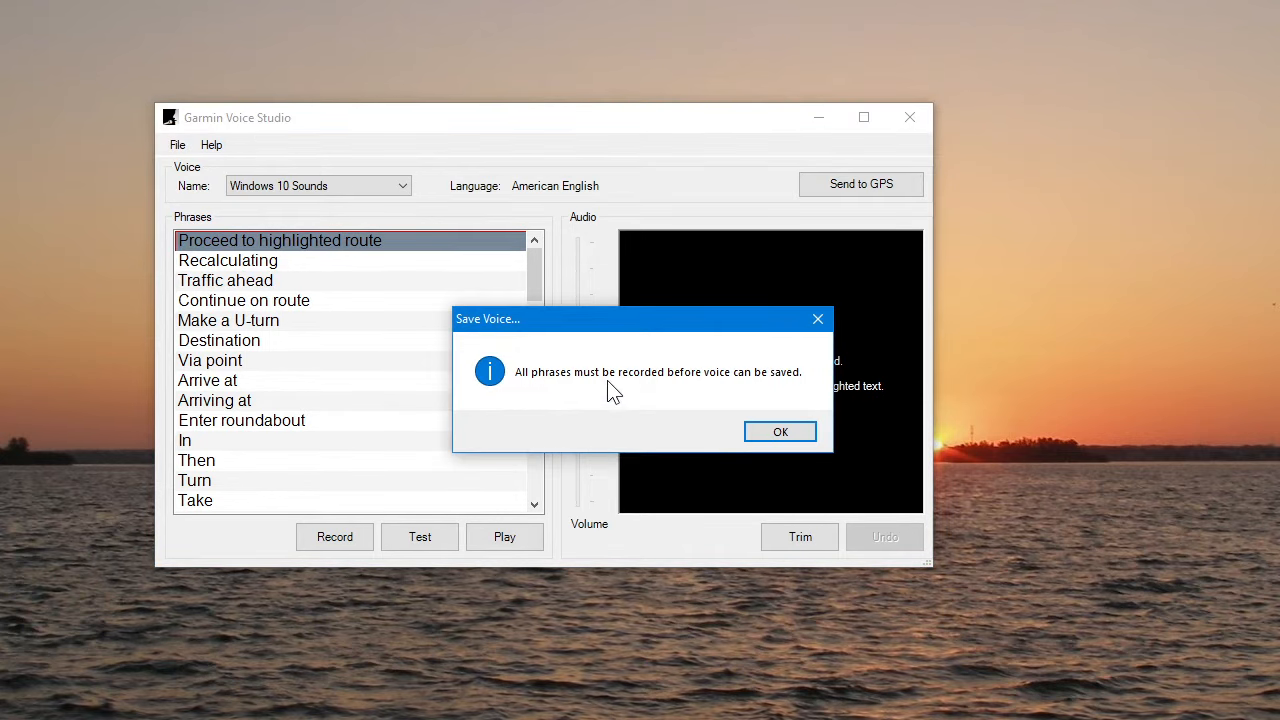
{"action": "left_click", "coordinate": [779, 436]}
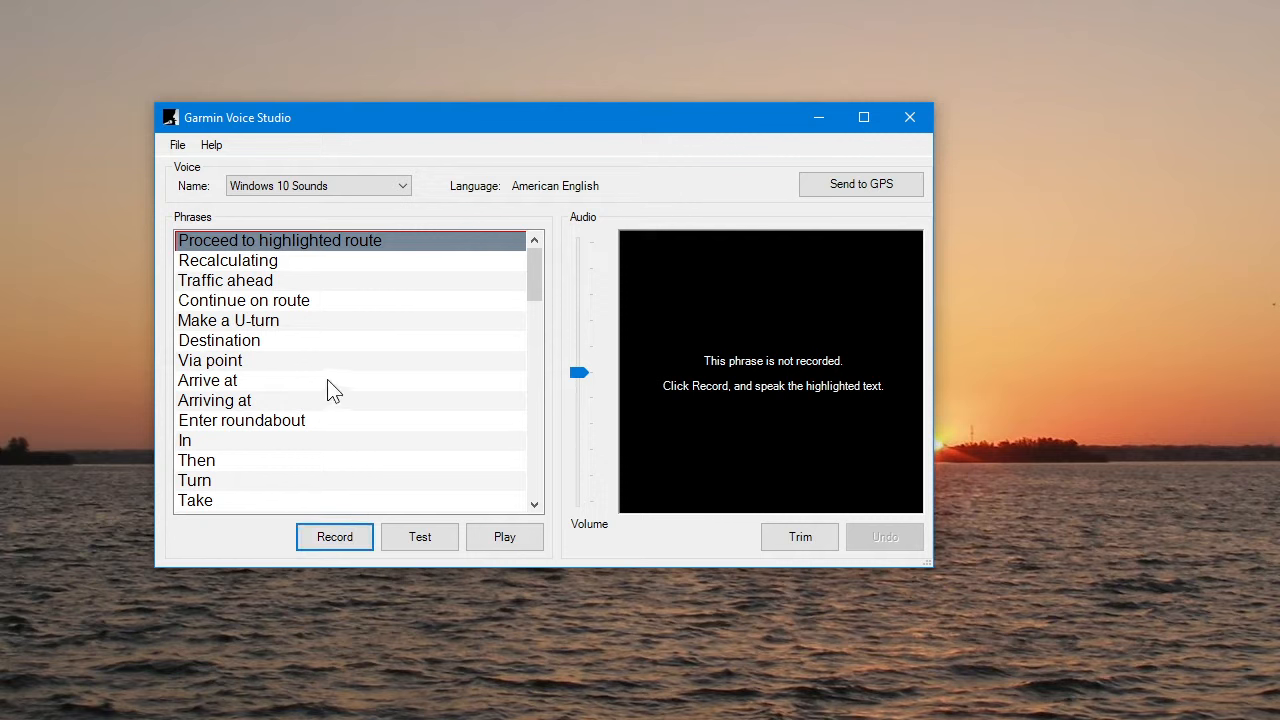
Step: Start importing an audio file for the phrase "Proceed to highlighted route" and go to the folder C:\WINDOWS\MEDIA
{"action": "left_click", "coordinate": [177, 145]}
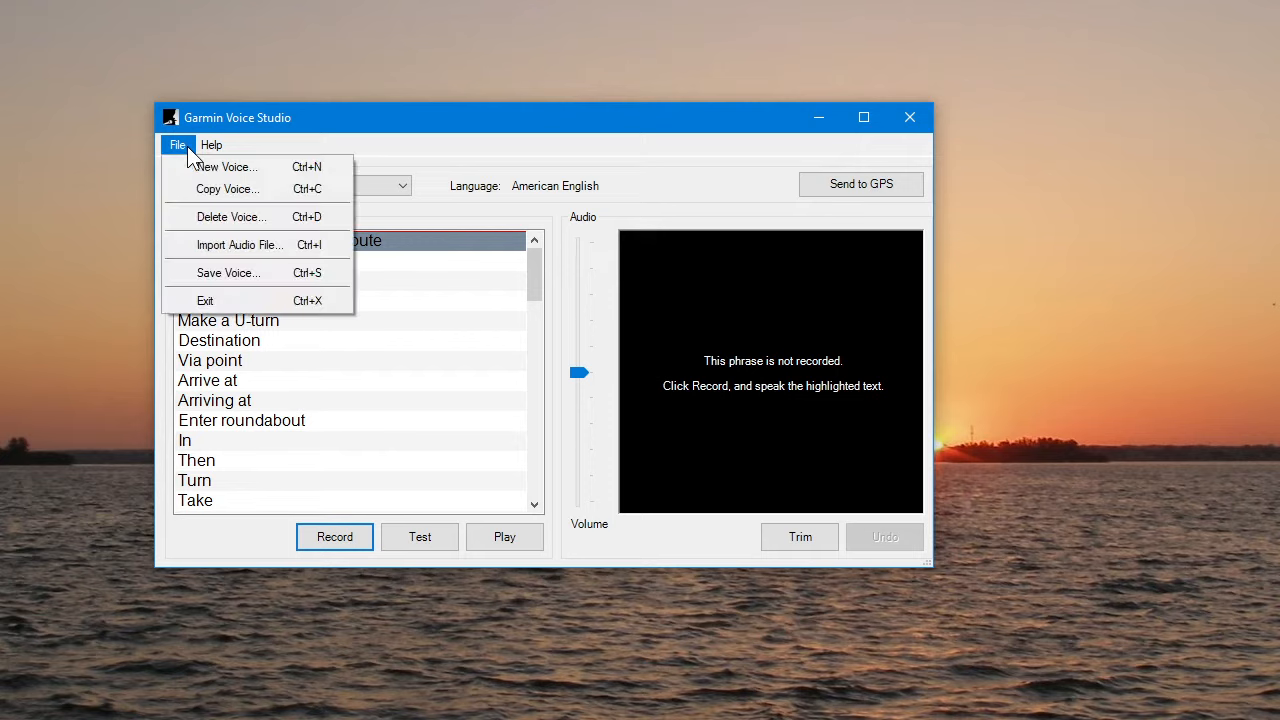
{"action": "left_click", "coordinate": [207, 248]}
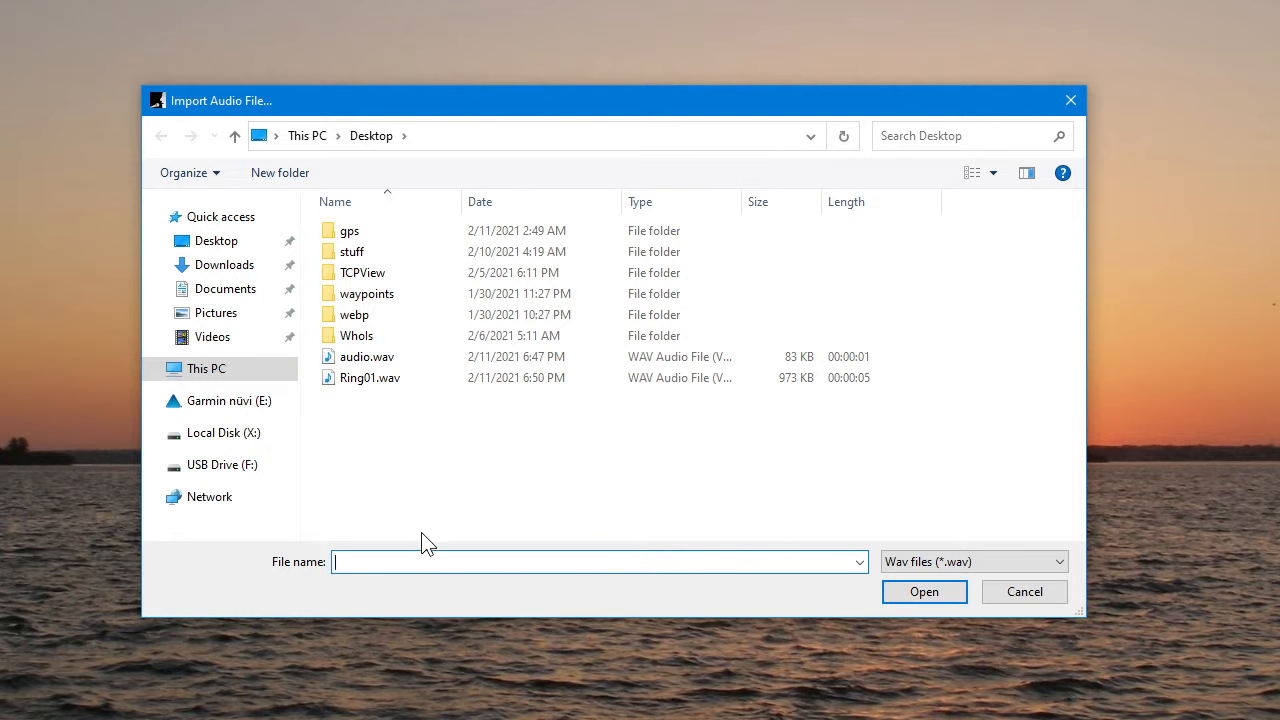
{"action": "type", "text": "C:\\WINDOWS\\MEDIA"}
{"action": "left_click", "coordinate": [908, 597]}
Step: Try to import Ring01.wav from the Windows Media folder as the audio for the selected phrase
{"action": "scroll", "coordinate": [460, 390], "scroll_direction": "down", "scroll_amount": 6}
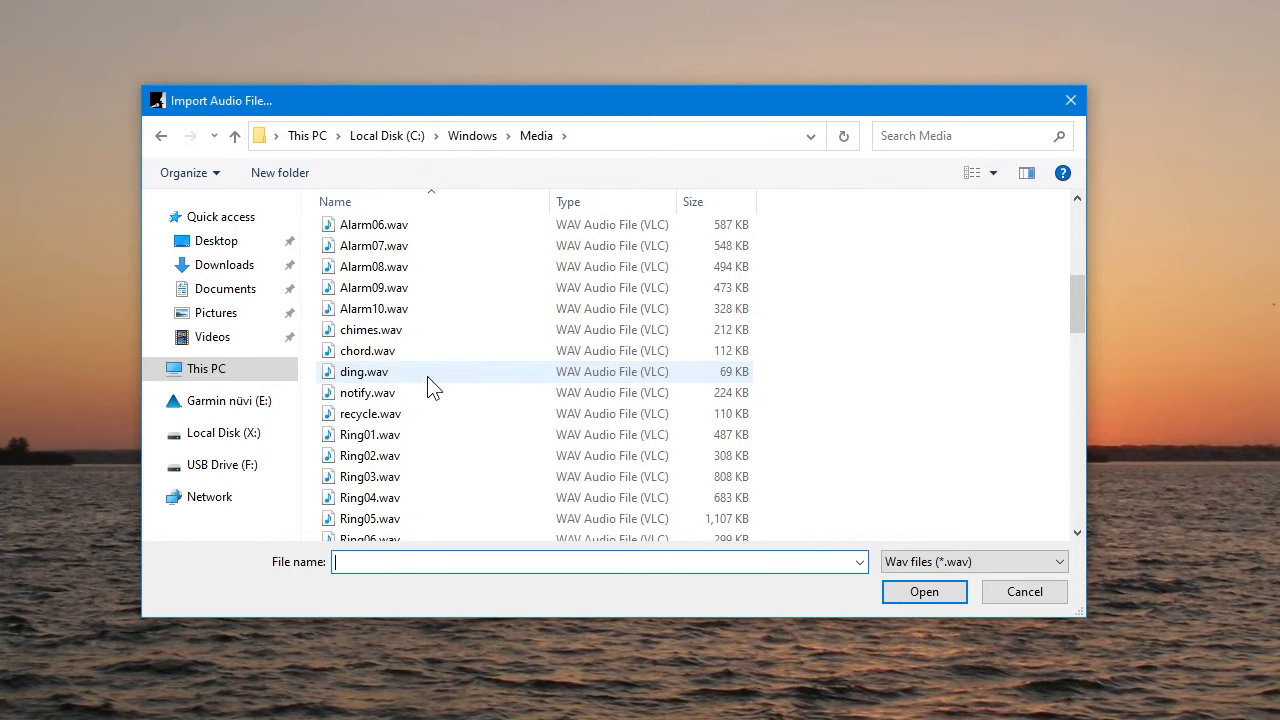
{"action": "scroll", "coordinate": [433, 378], "scroll_direction": "up", "scroll_amount": 1}
{"action": "scroll", "coordinate": [433, 375], "scroll_direction": "down", "scroll_amount": 7}
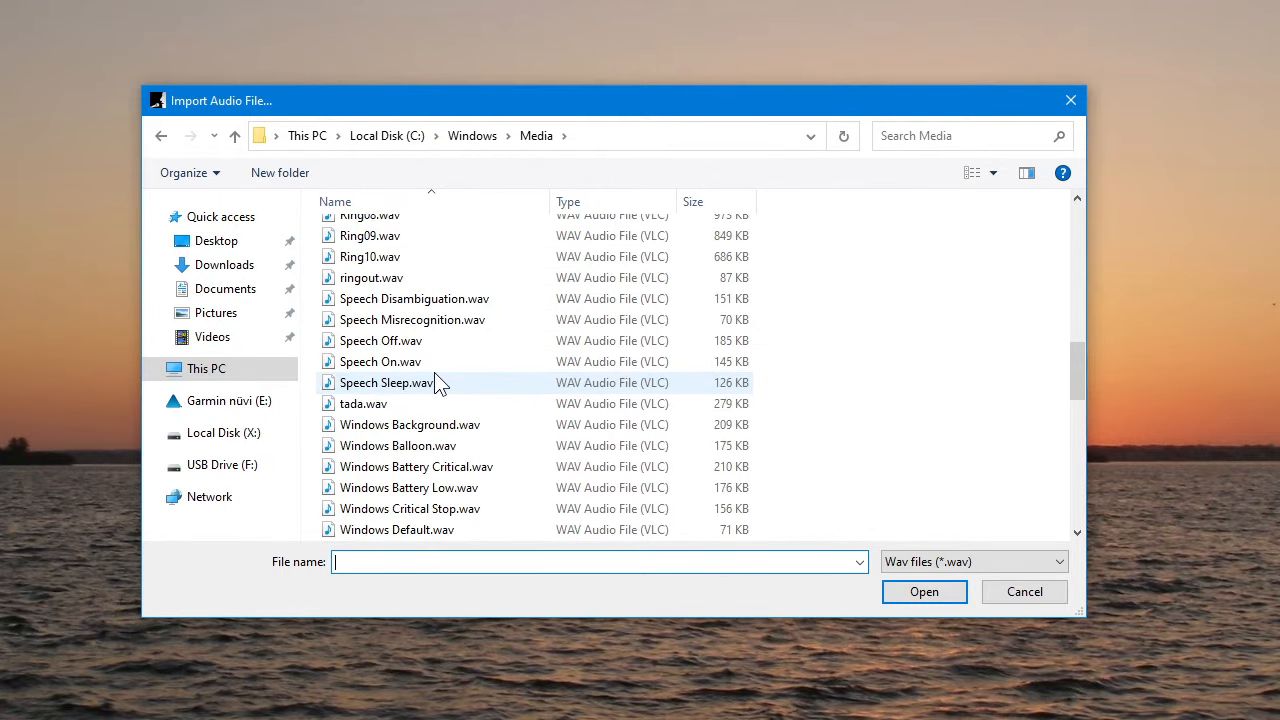
{"action": "scroll", "coordinate": [437, 382], "scroll_direction": "down", "scroll_amount": 11}
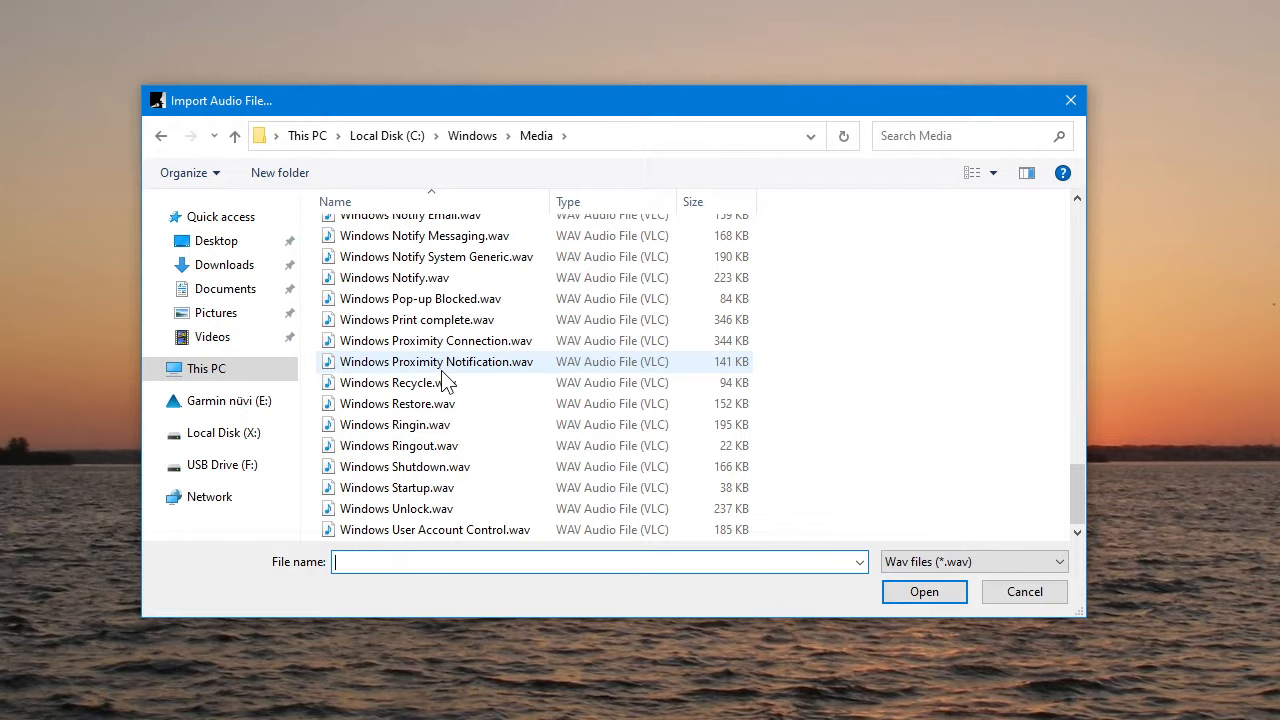
{"action": "scroll", "coordinate": [470, 466], "scroll_direction": "up", "scroll_amount": 10}
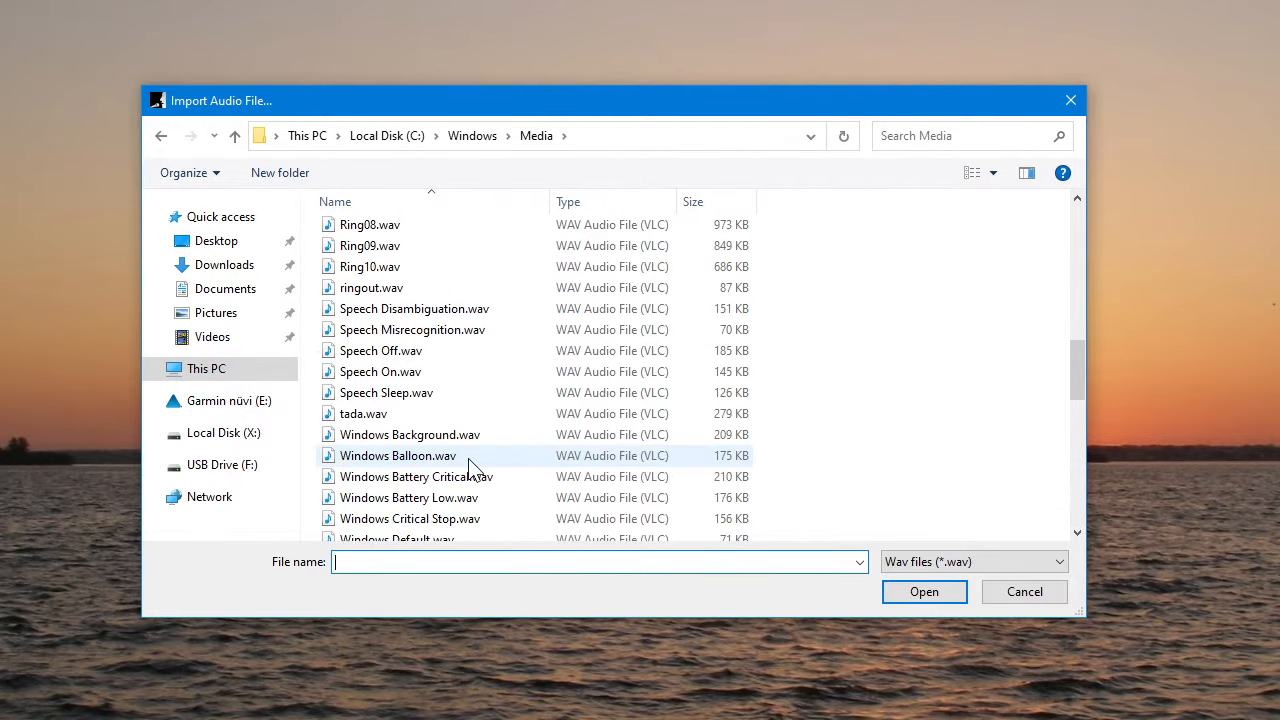
{"action": "scroll", "coordinate": [470, 466], "scroll_direction": "up", "scroll_amount": 4}
{"action": "left_click", "coordinate": [378, 333]}
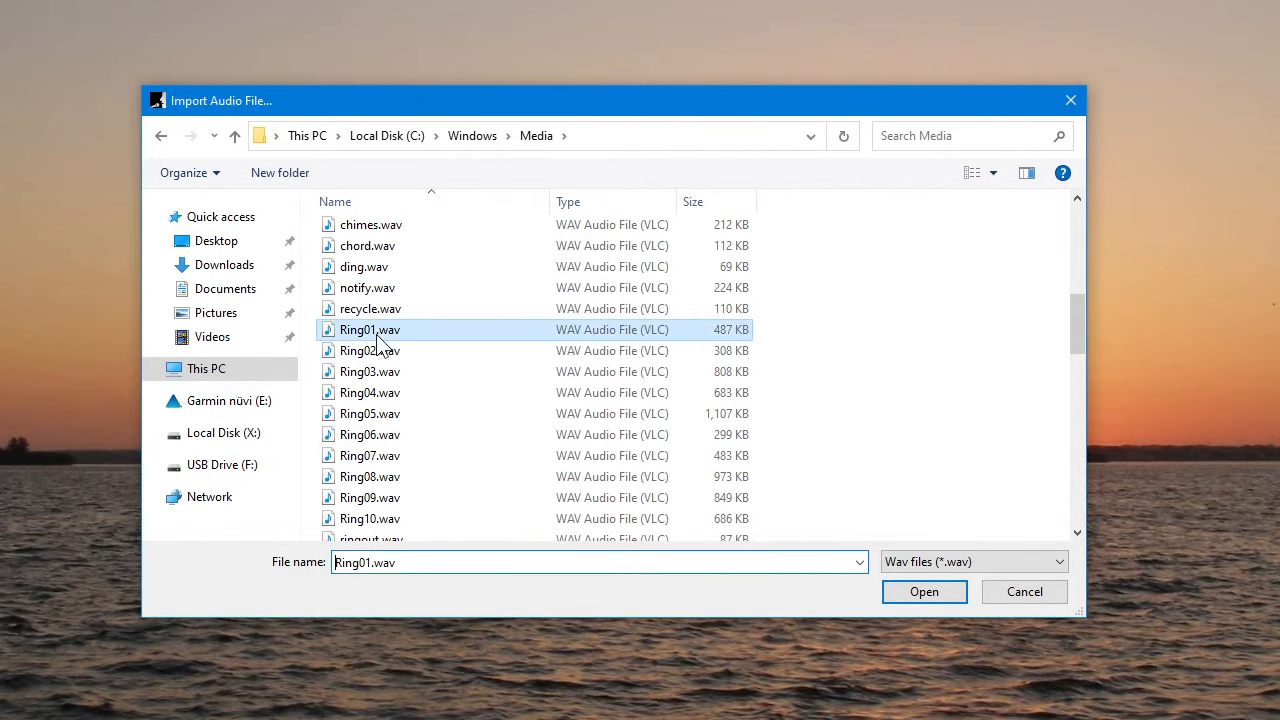
{"action": "scroll", "coordinate": [474, 460], "scroll_direction": "up", "scroll_amount": 1}
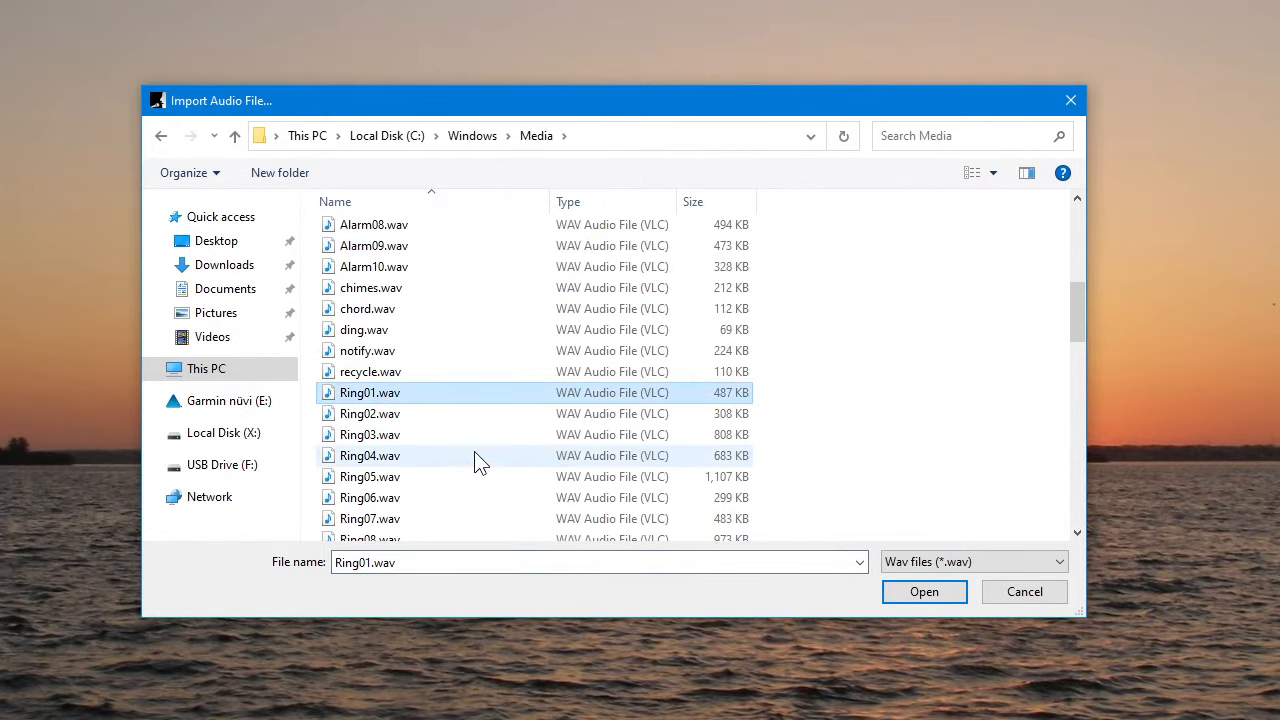
{"action": "double_click", "coordinate": [371, 392]}
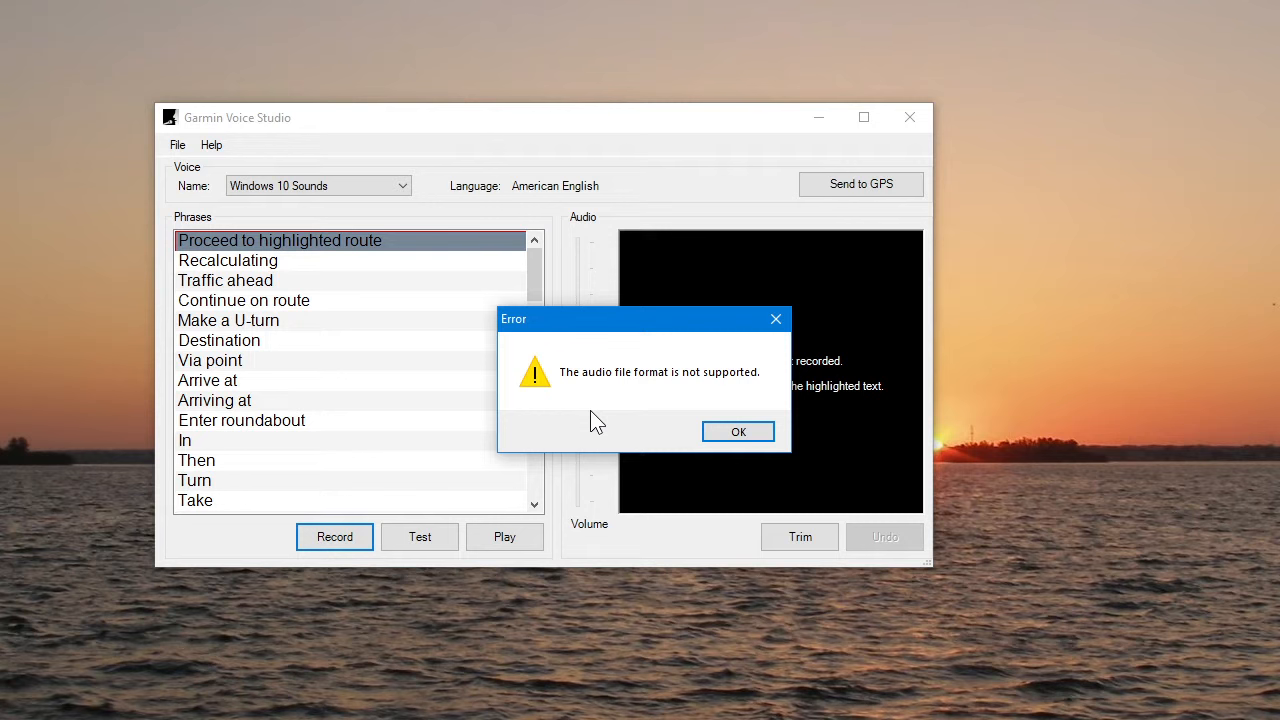
{"action": "left_click", "coordinate": [752, 437]}
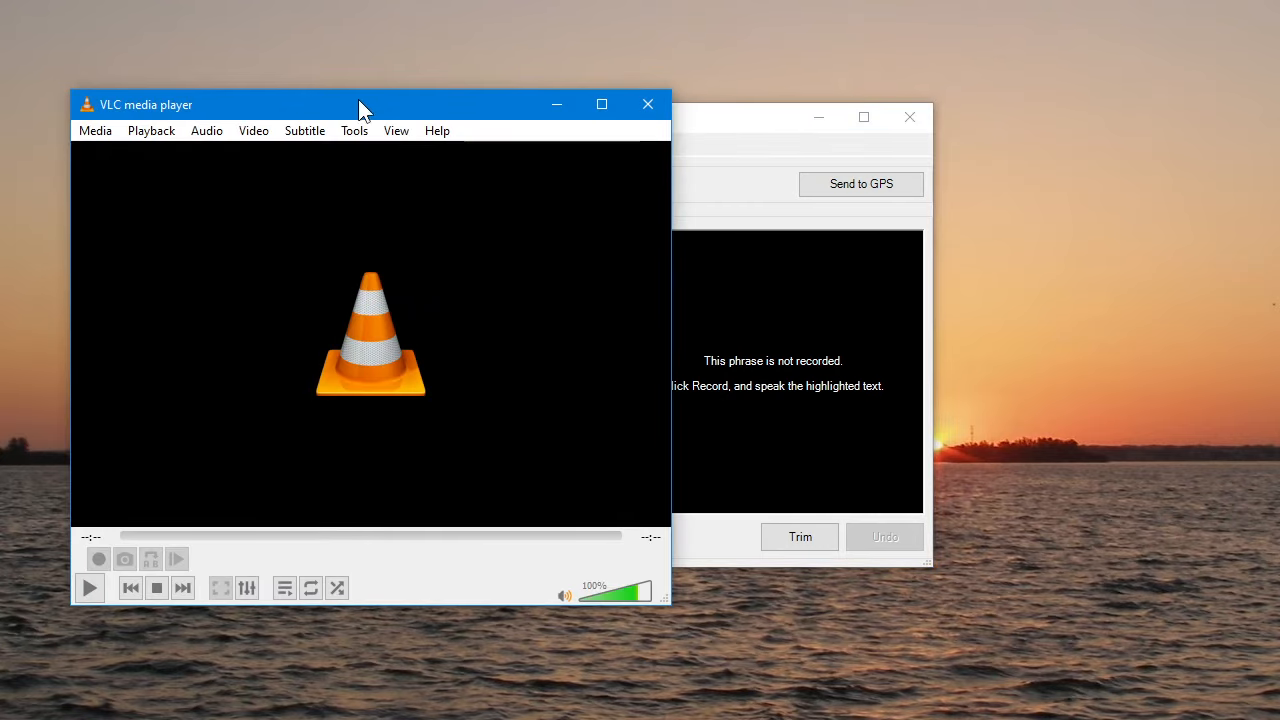
Step: Switch to VLC media player, move its window aside and check the program version in its About information
{"action": "left_click_drag", "start_coordinate": [358, 99], "coordinate": [618, 93]}
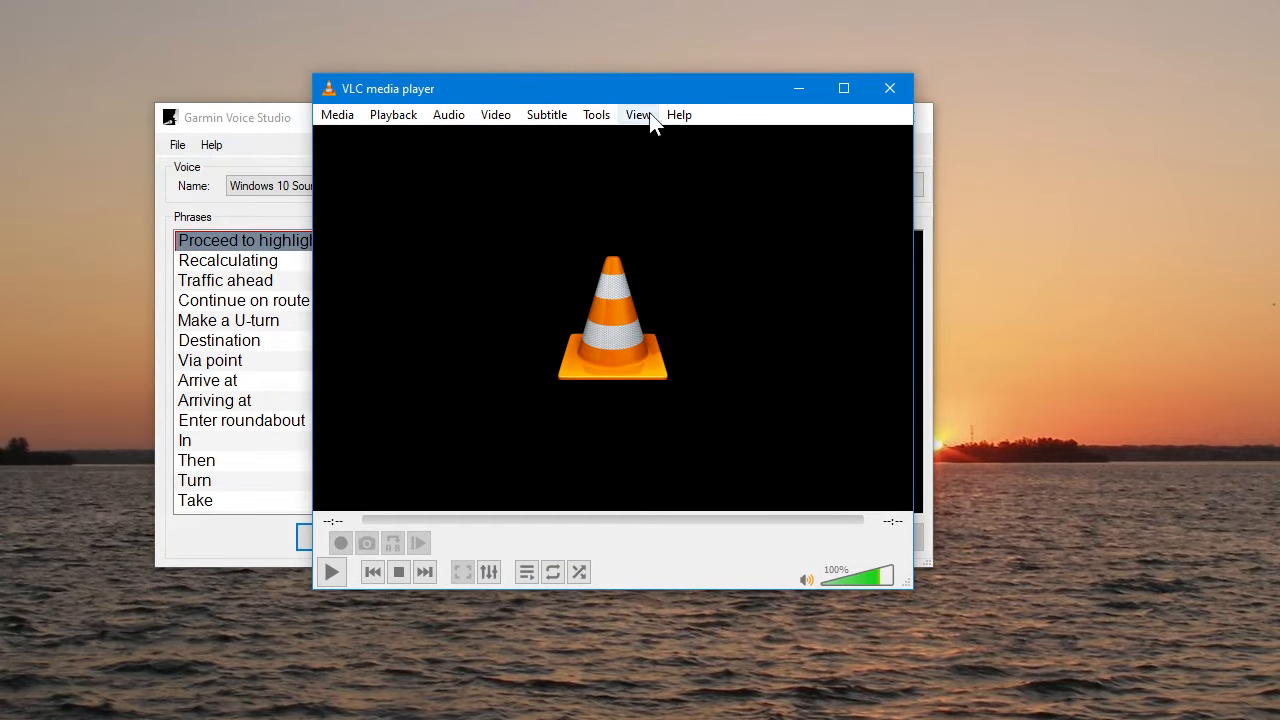
{"action": "left_click", "coordinate": [680, 115]}
{"action": "left_click", "coordinate": [681, 186]}
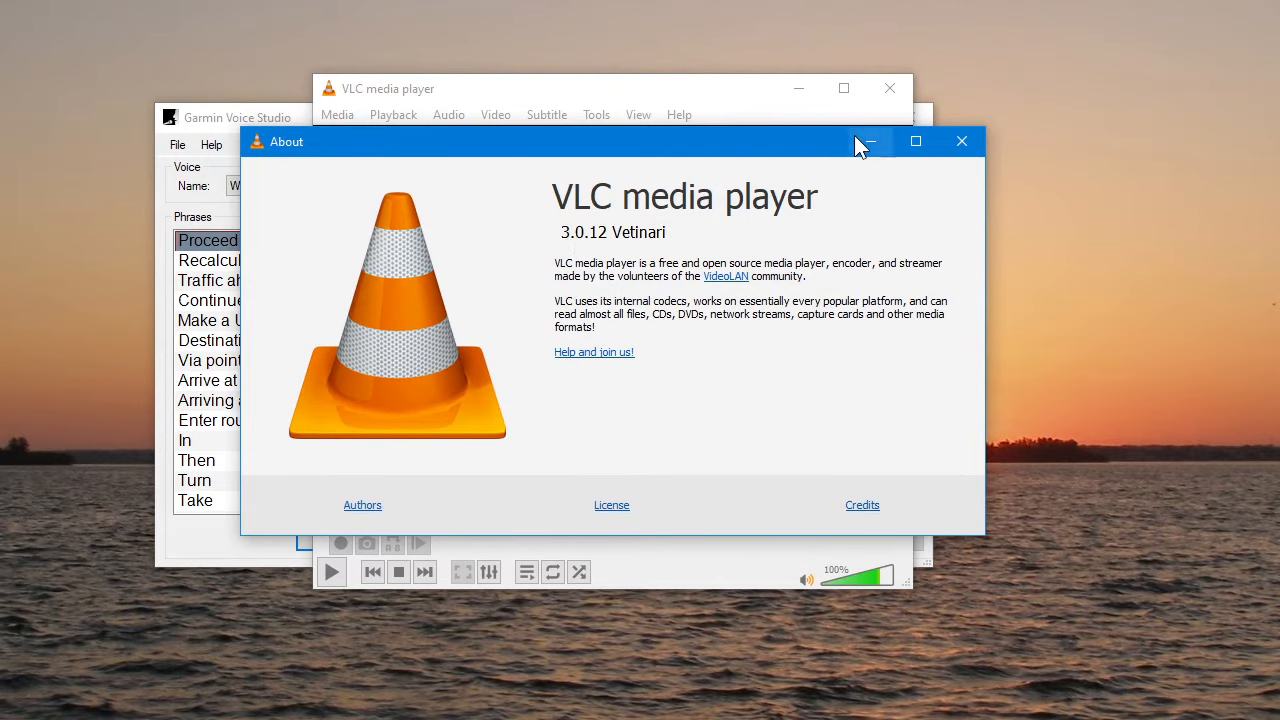
{"action": "left_click", "coordinate": [961, 141]}
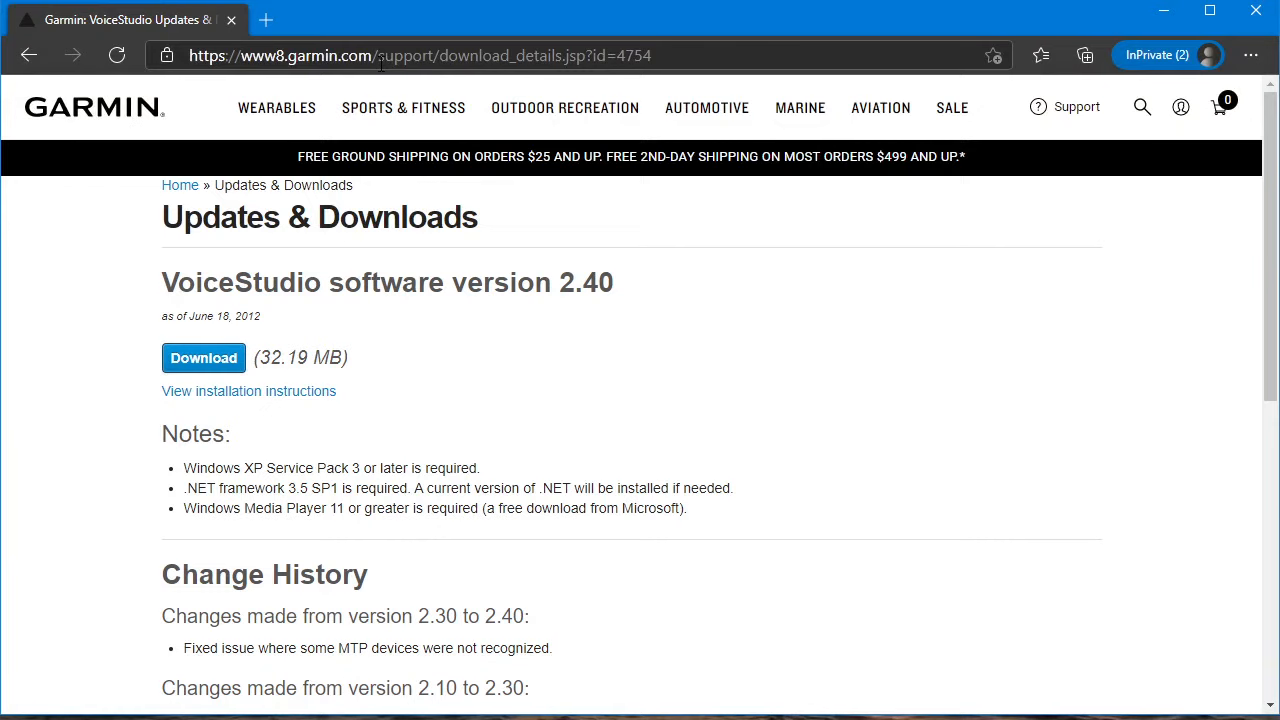
{"action": "left_click", "coordinate": [395, 58]}
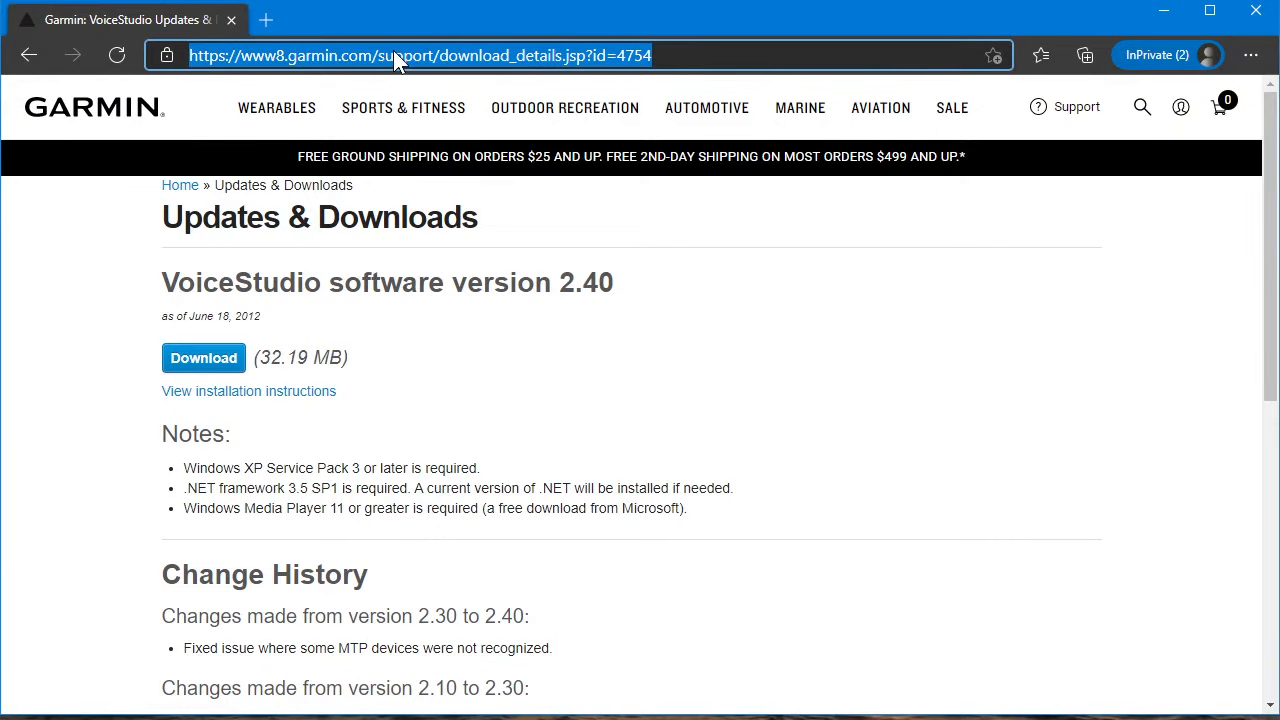
{"action": "type", "text": "google"}
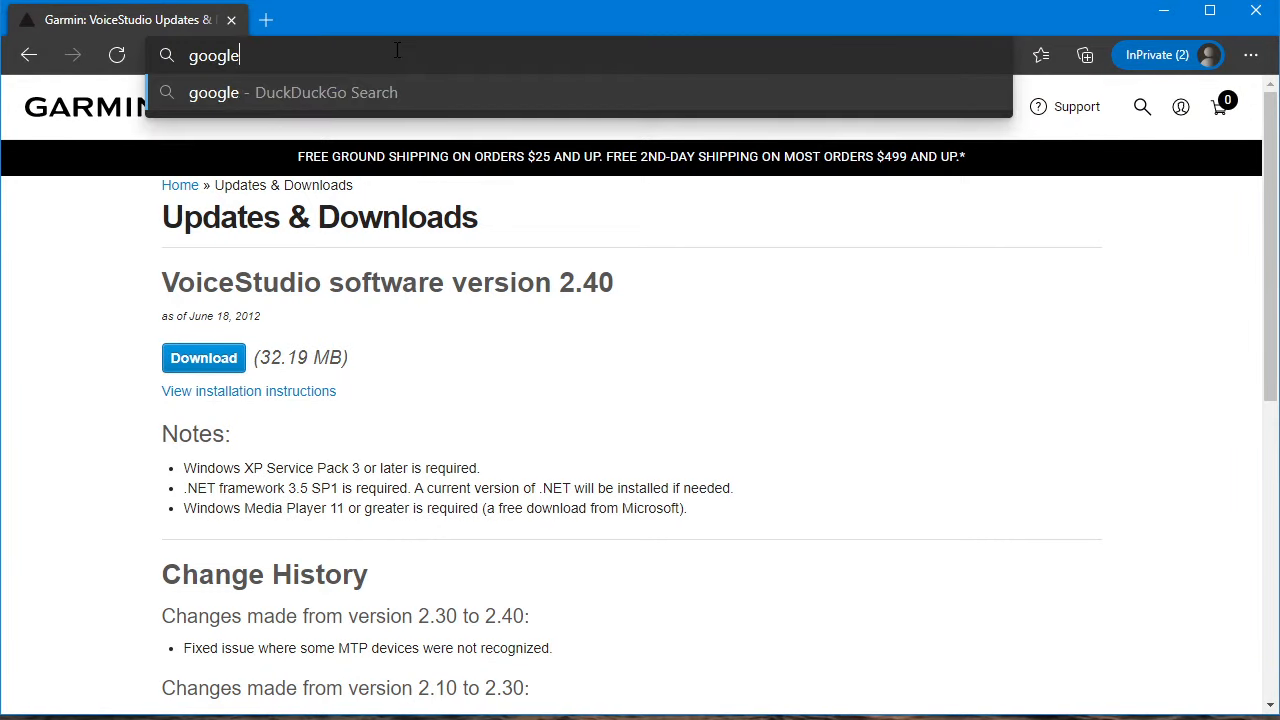
{"action": "key", "text": "ctrl+Return"}
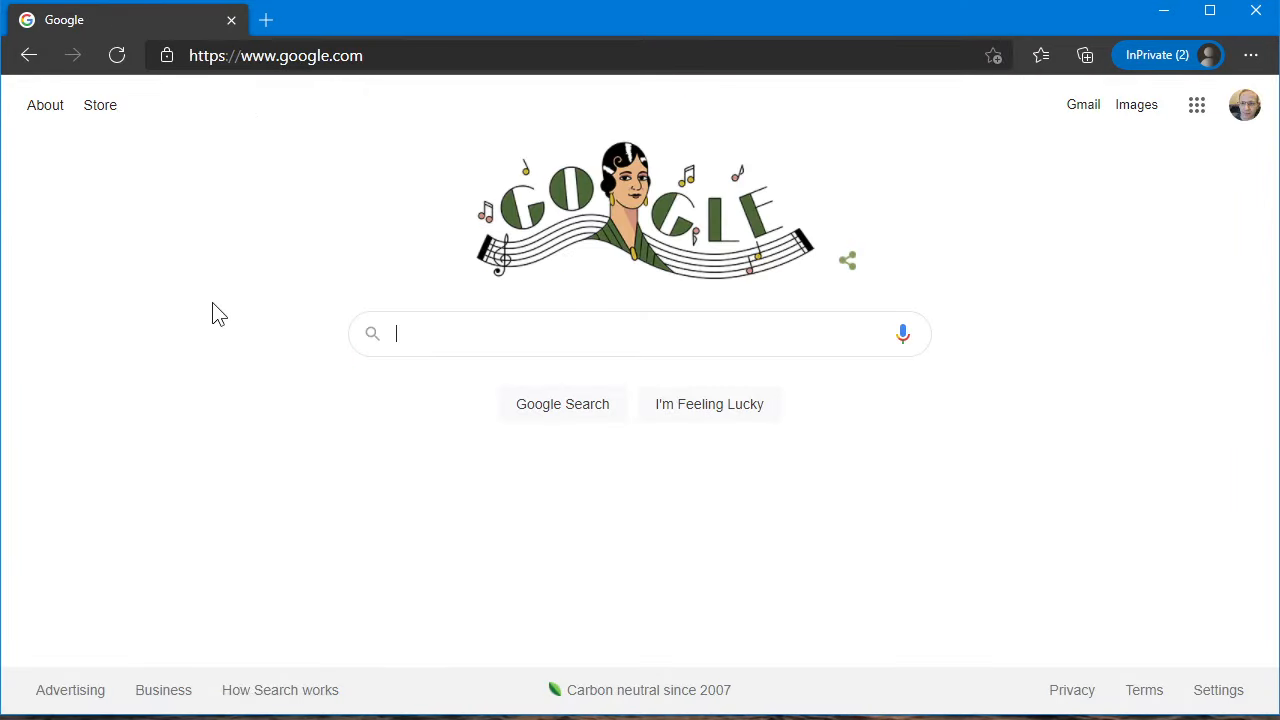
Step: Search Google for vlc, open the official VideoLAN page for VLC media player, and minimise the browser
{"action": "type", "text": "vlc"}
{"action": "key", "text": "Return"}
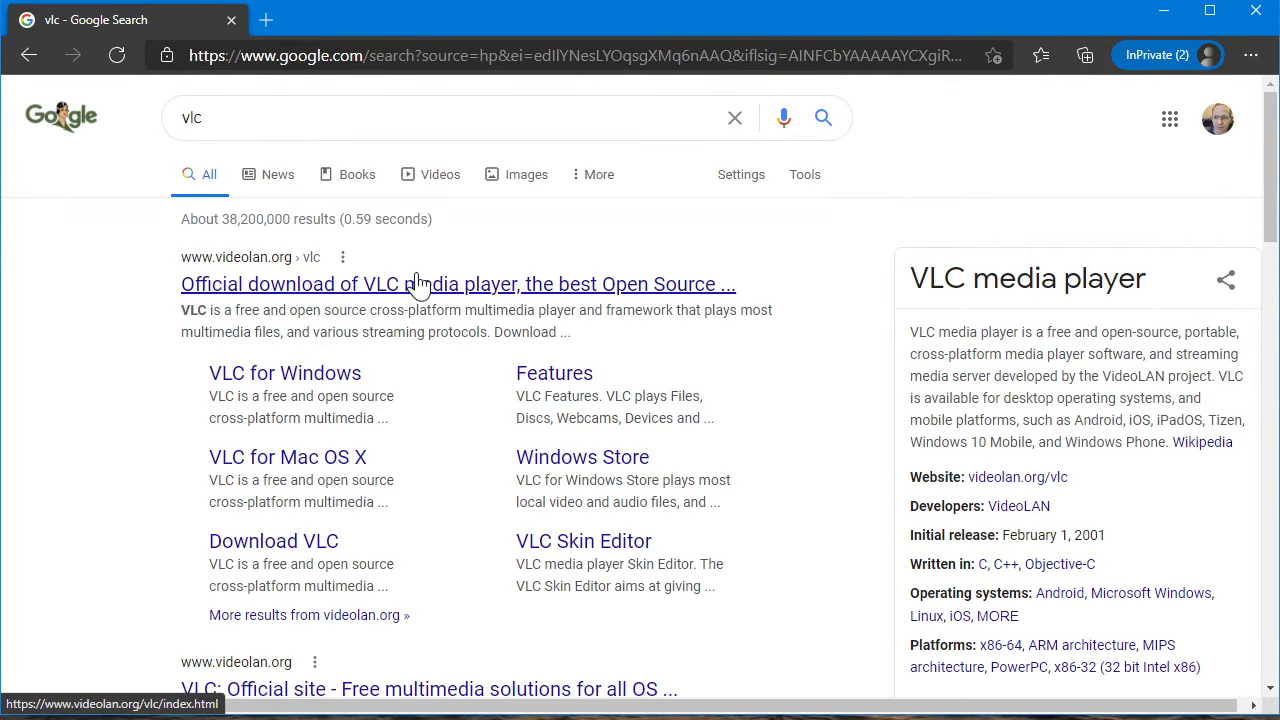
{"action": "left_click", "coordinate": [475, 290]}
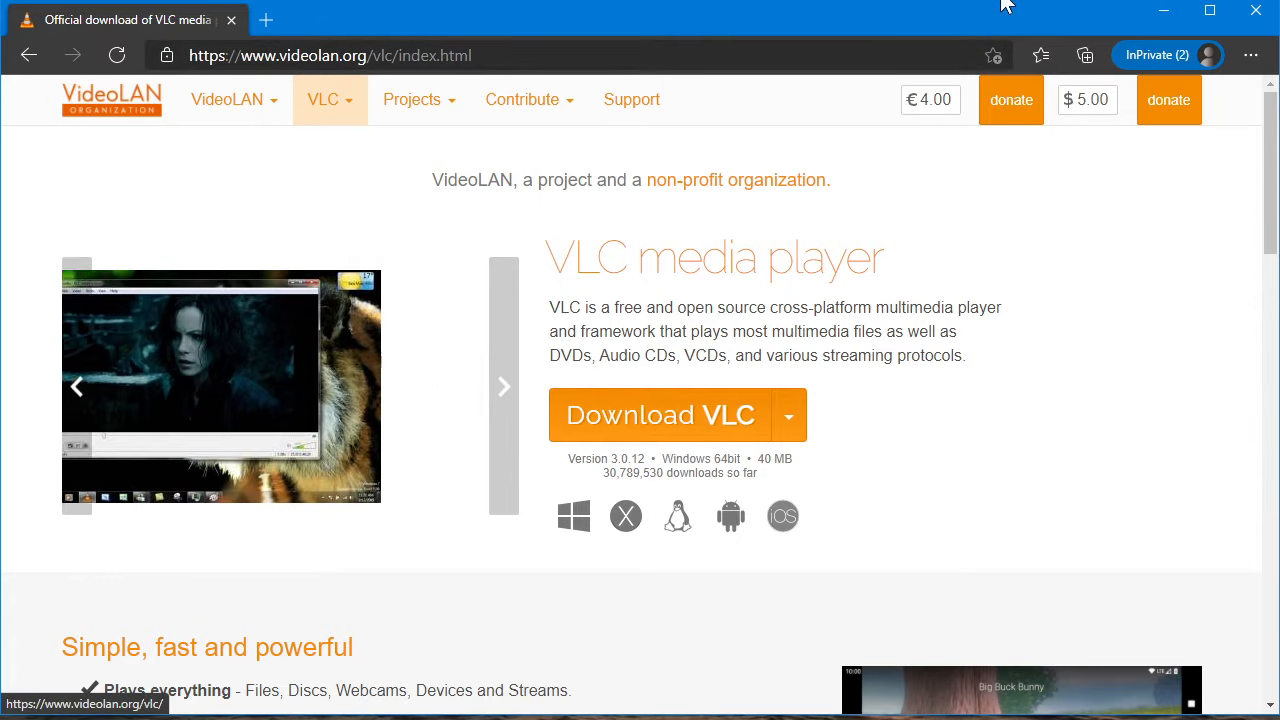
{"action": "left_click", "coordinate": [1164, 12]}
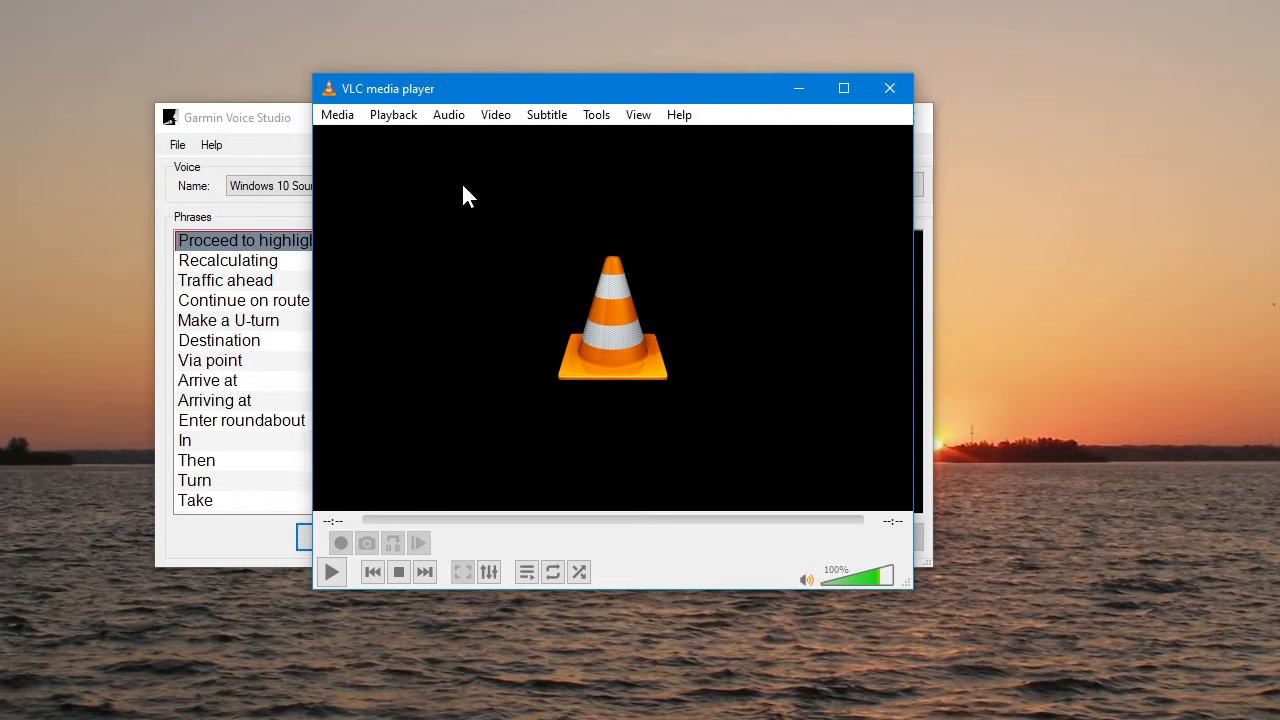
Step: Start a Convert / Save job in VLC media player and begin adding a source file
{"action": "left_click", "coordinate": [340, 118]}
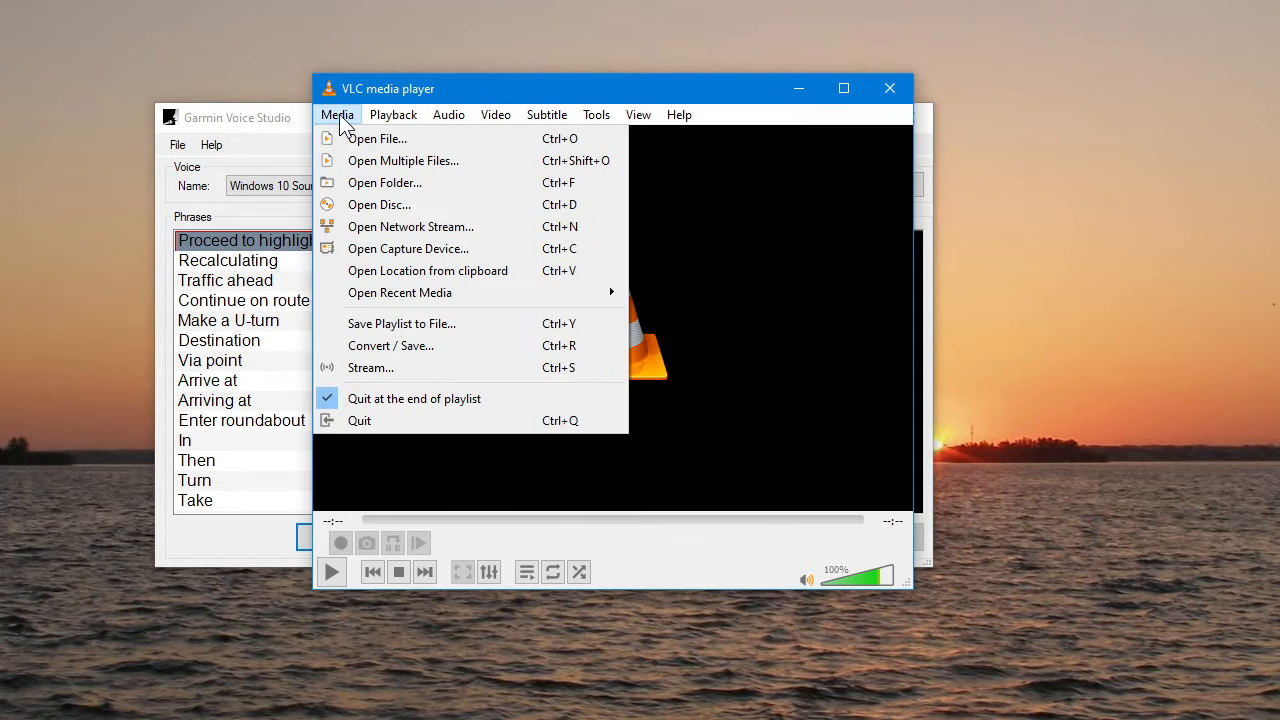
{"action": "left_click", "coordinate": [396, 346]}
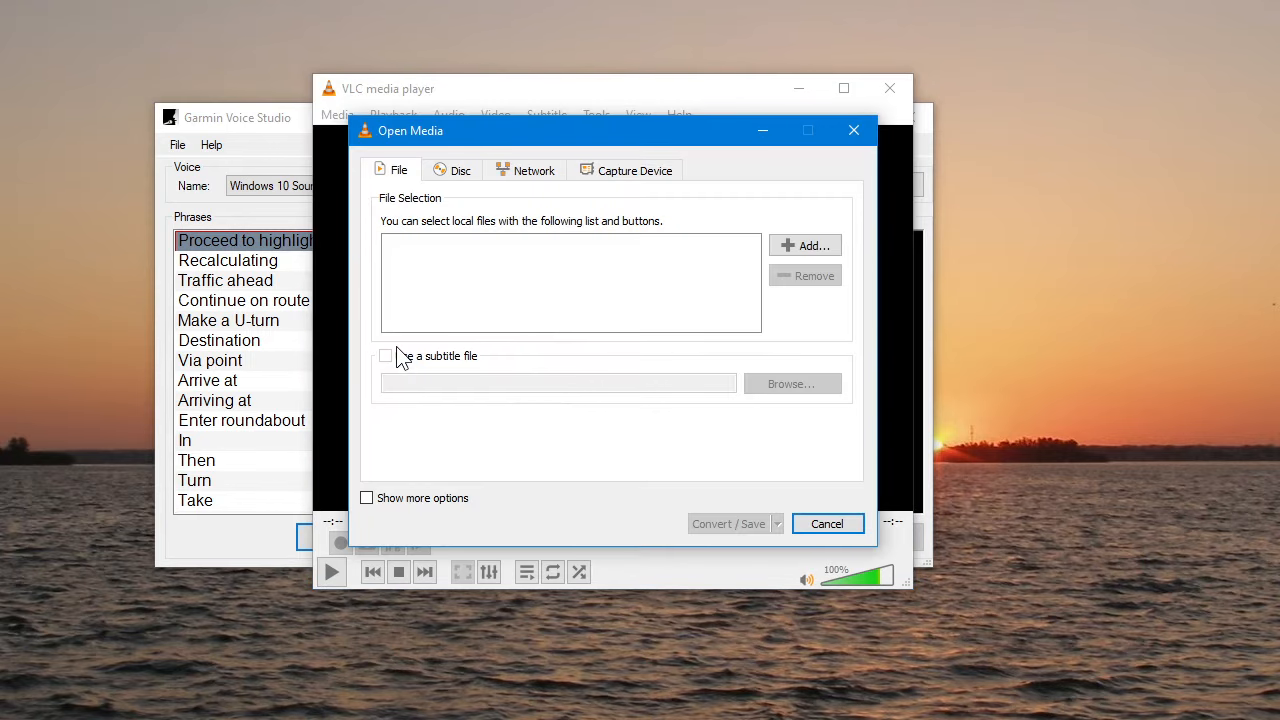
{"action": "left_click", "coordinate": [806, 244]}
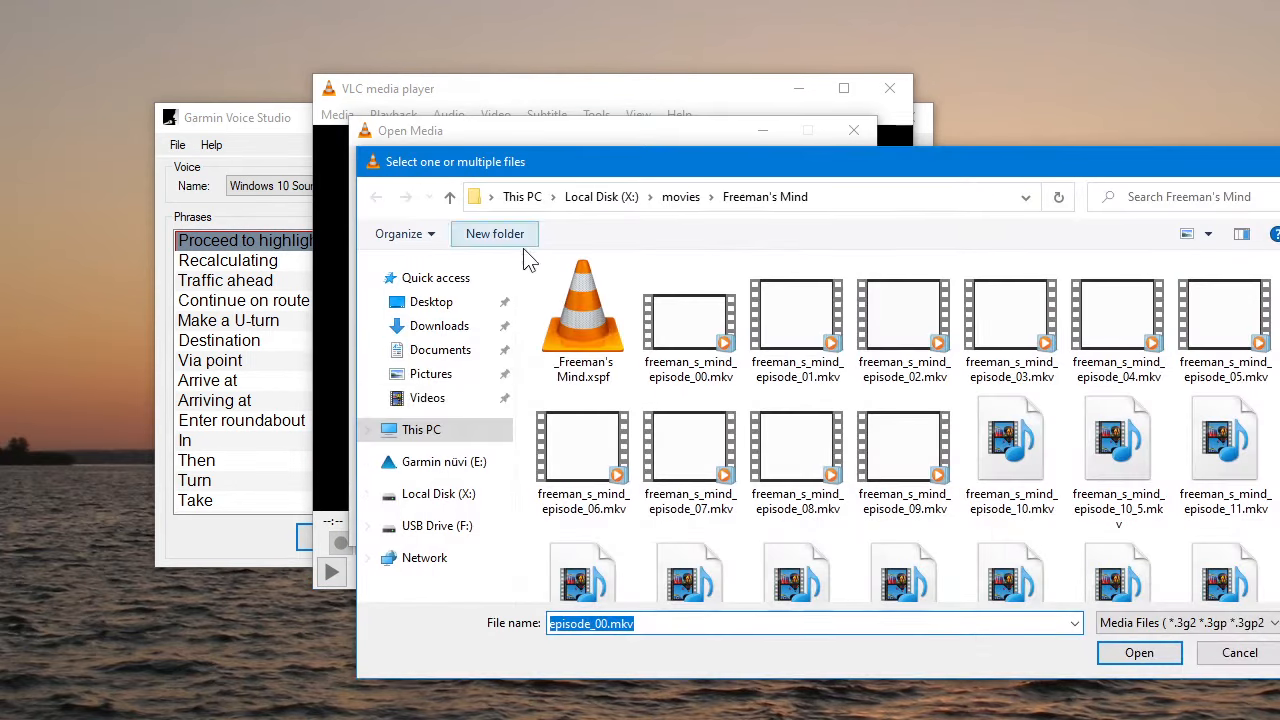
{"action": "left_click", "coordinate": [421, 434]}
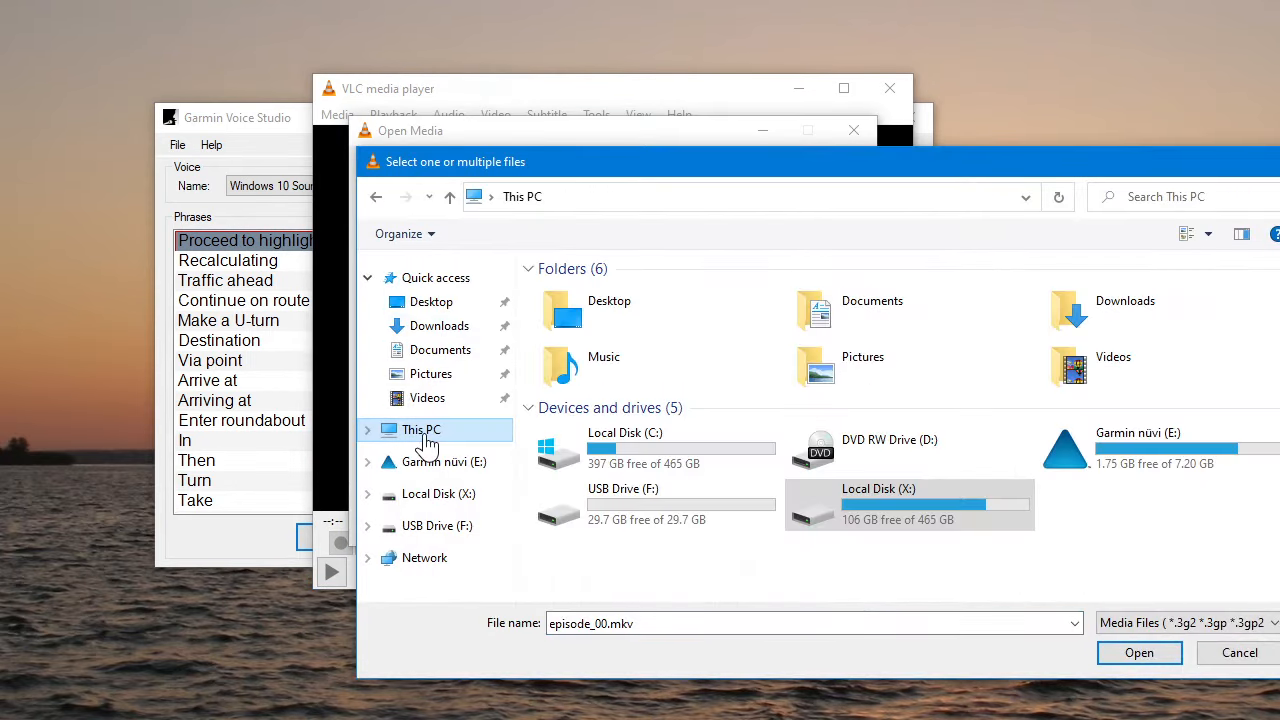
{"action": "double_click", "coordinate": [666, 623]}
{"action": "key", "text": "Escape"}
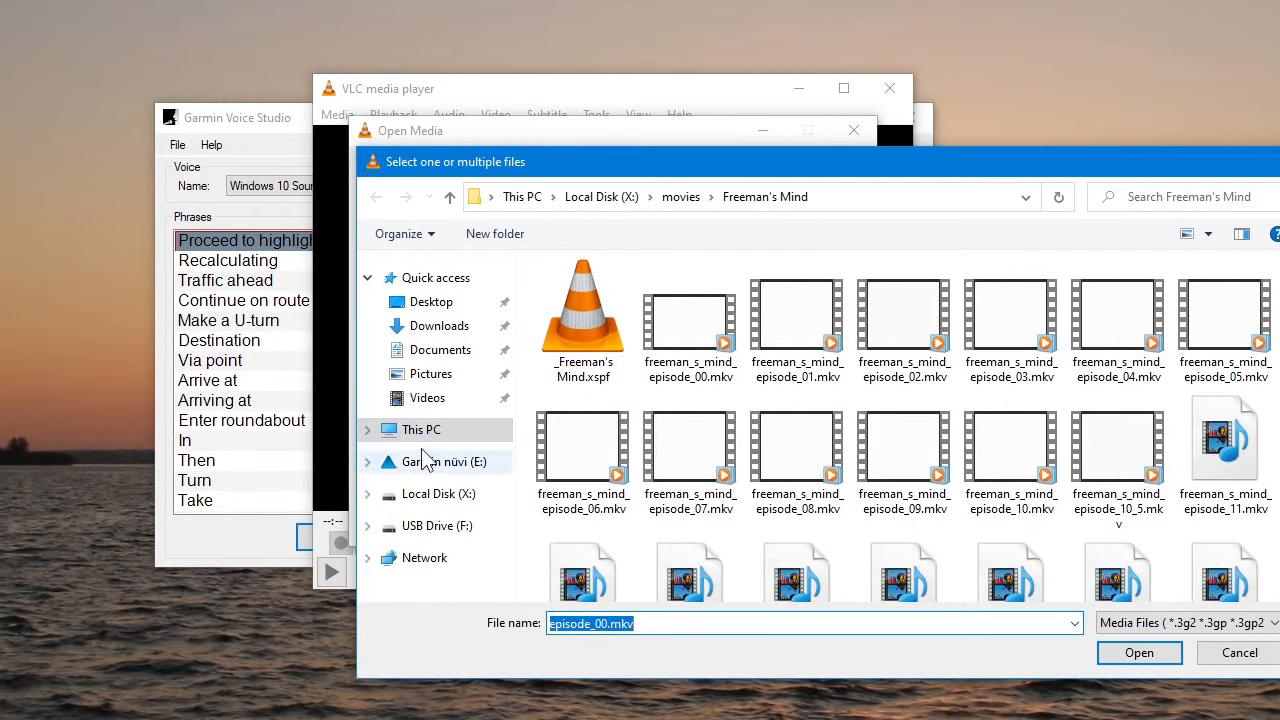
Step: Go to the folder C:\WINDOWS\MEDIA to choose the source file for the conversion
{"action": "left_click", "coordinate": [370, 430]}
{"action": "left_click", "coordinate": [410, 367]}
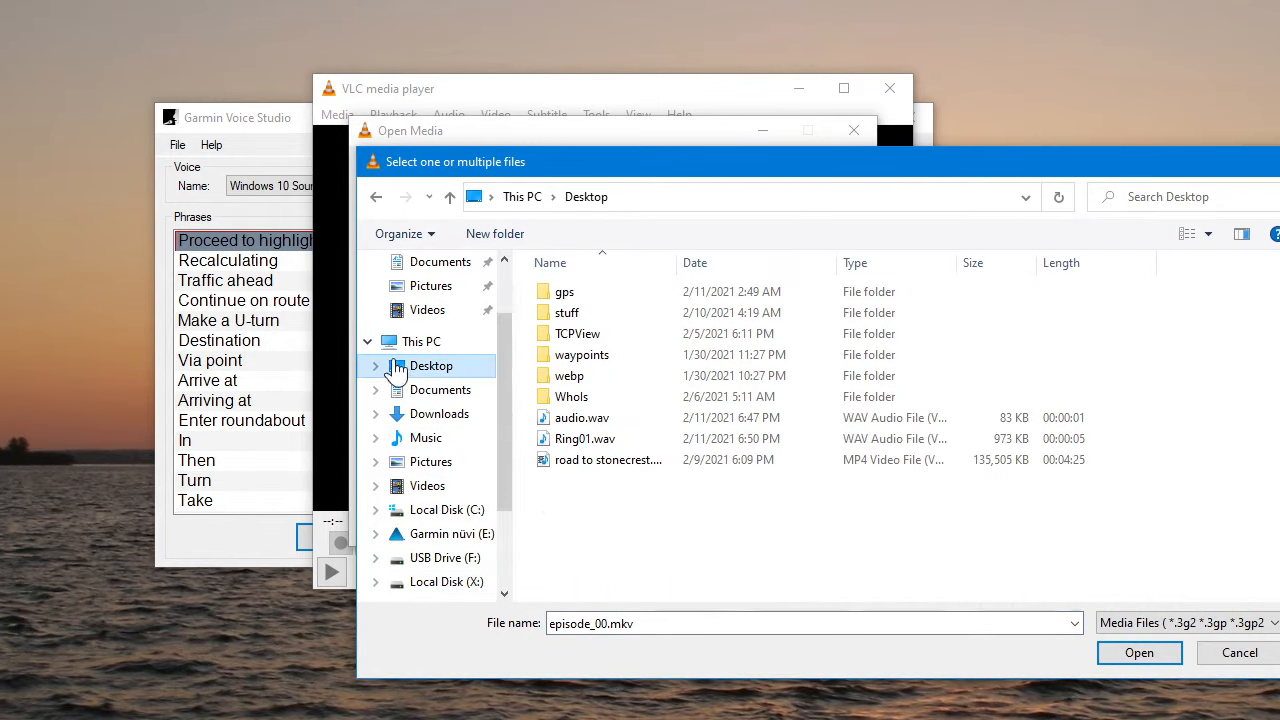
{"action": "left_click", "coordinate": [369, 343]}
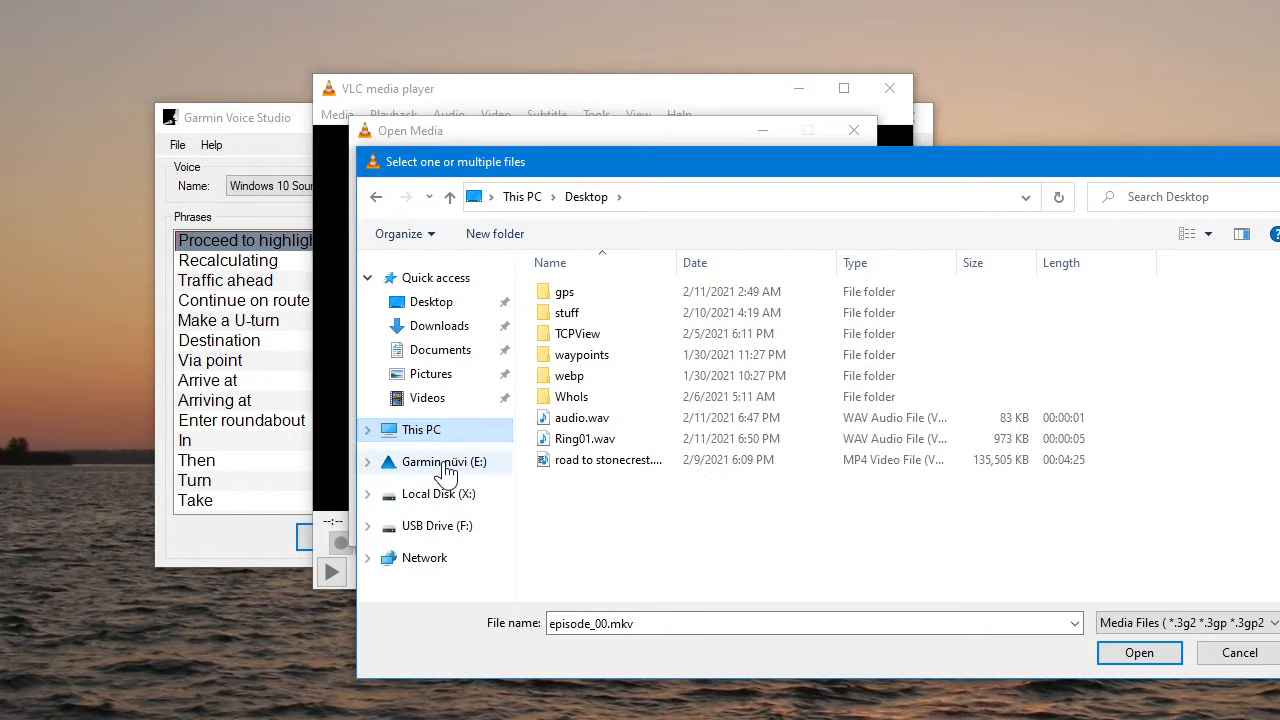
{"action": "left_click", "coordinate": [368, 430]}
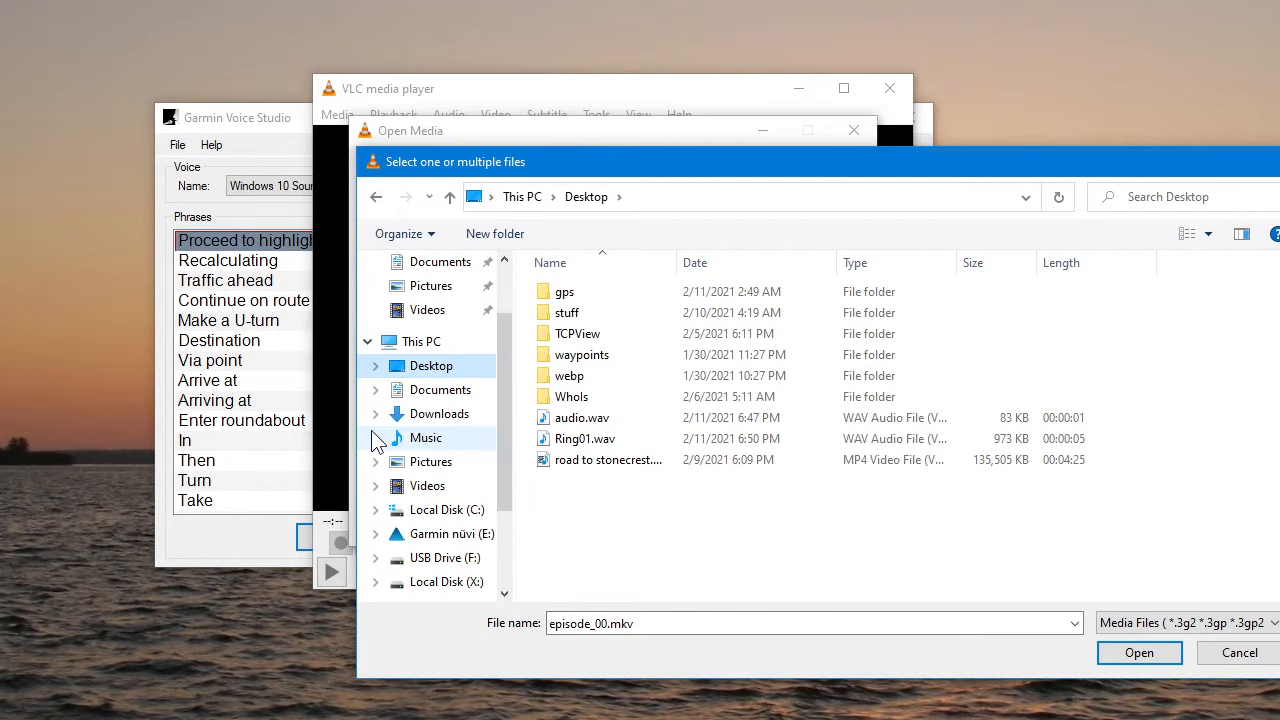
{"action": "left_click", "coordinate": [430, 510]}
{"action": "double_click", "coordinate": [658, 624]}
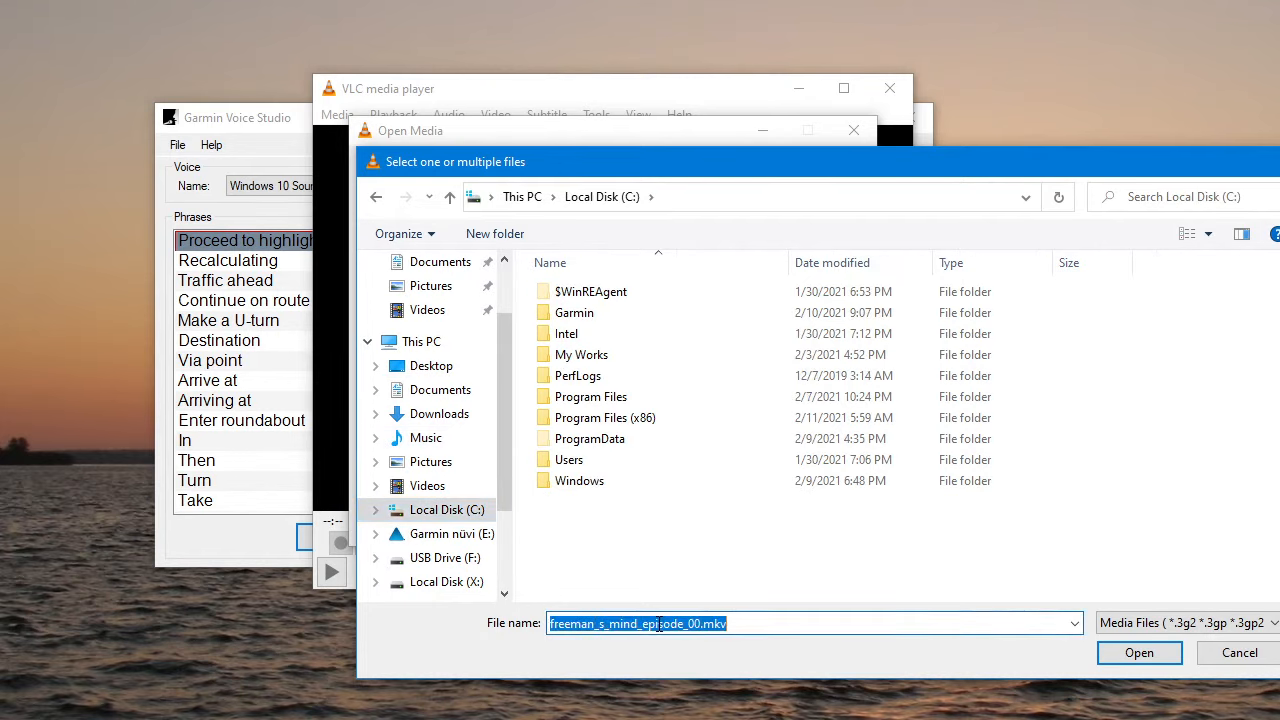
{"action": "key", "text": "BackSpace"}
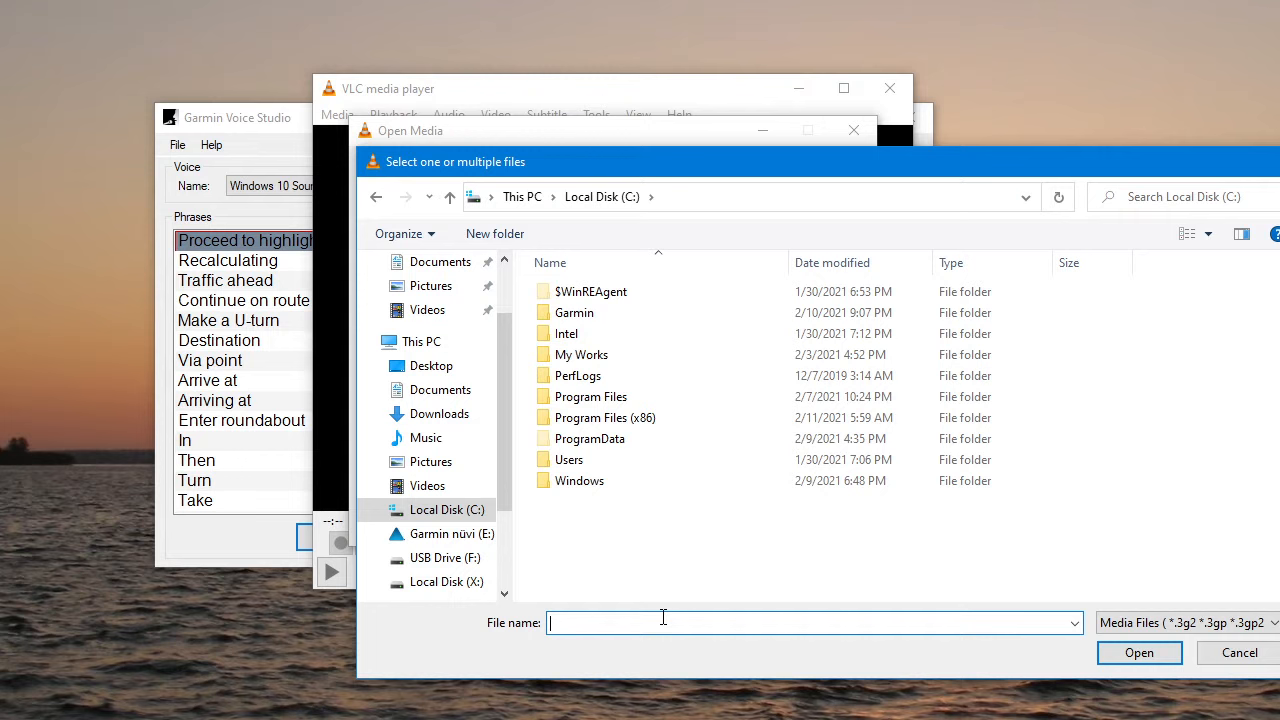
{"action": "type", "text": "C:\\WINDOWS\\MEDIA"}
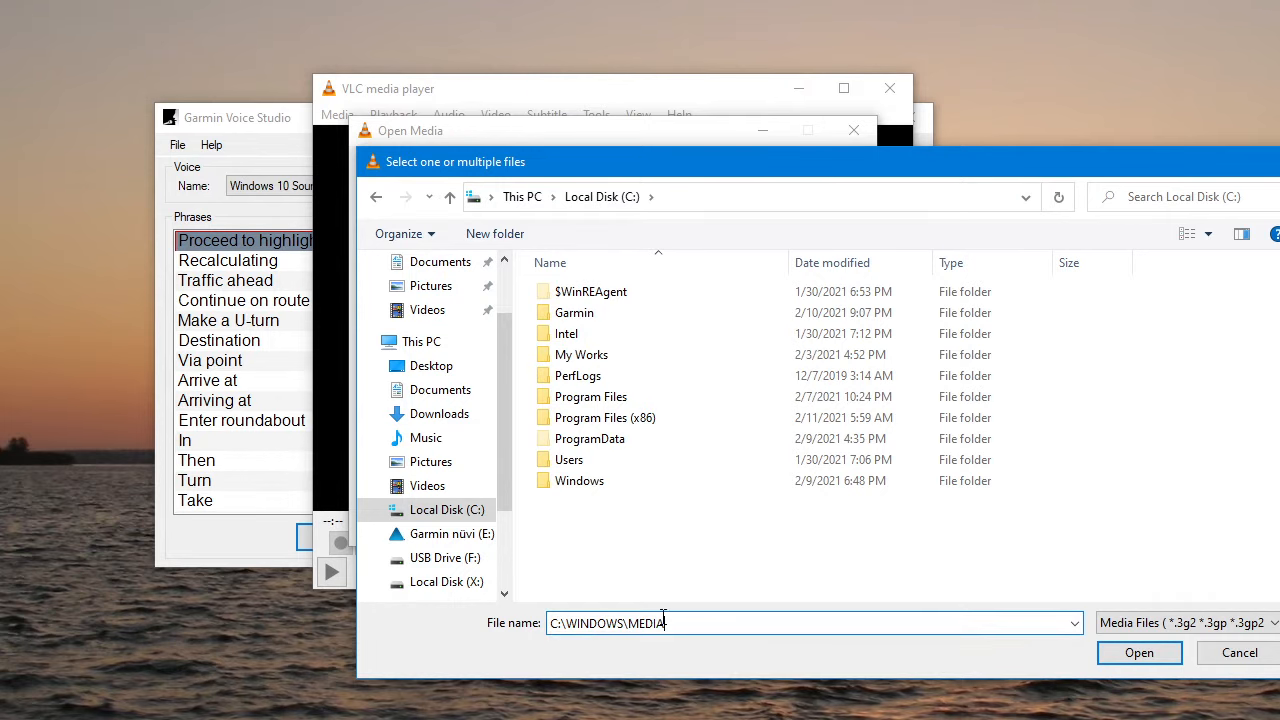
{"action": "key", "text": "Return"}
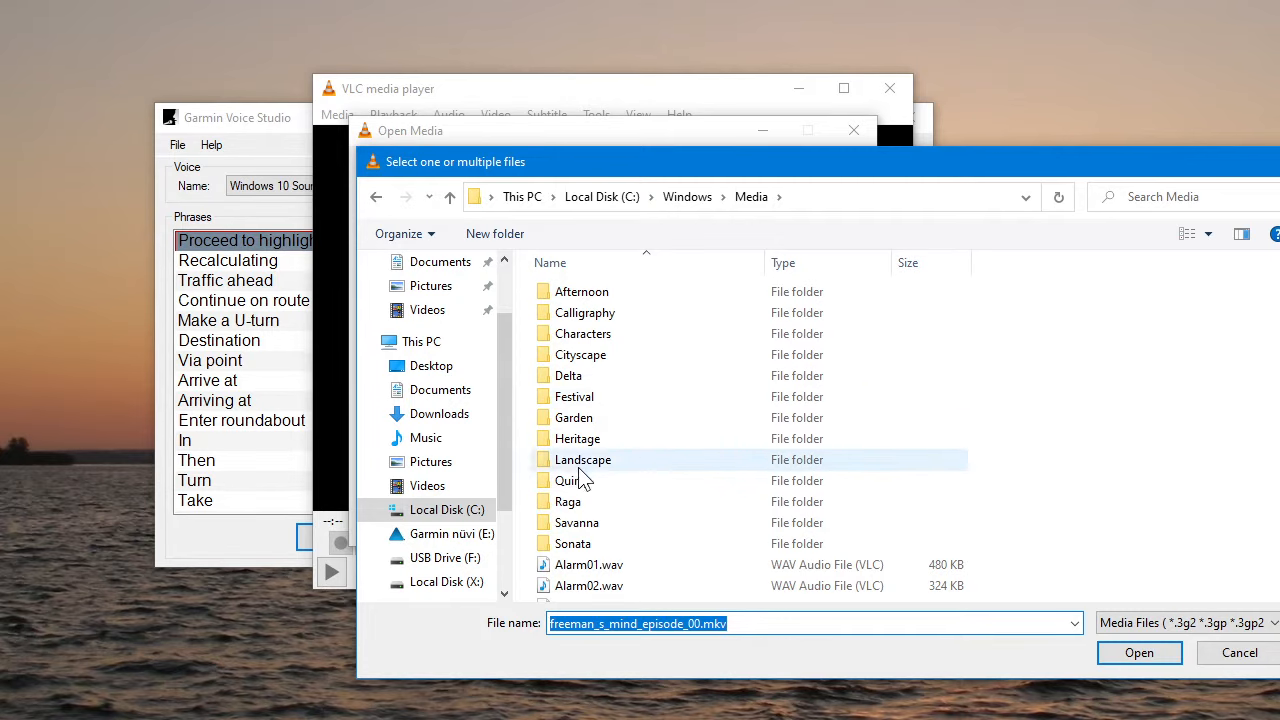
Step: Add Ring01.wav from the Windows Media folder as the file to convert
{"action": "left_click_drag", "start_coordinate": [549, 161], "coordinate": [454, 119]}
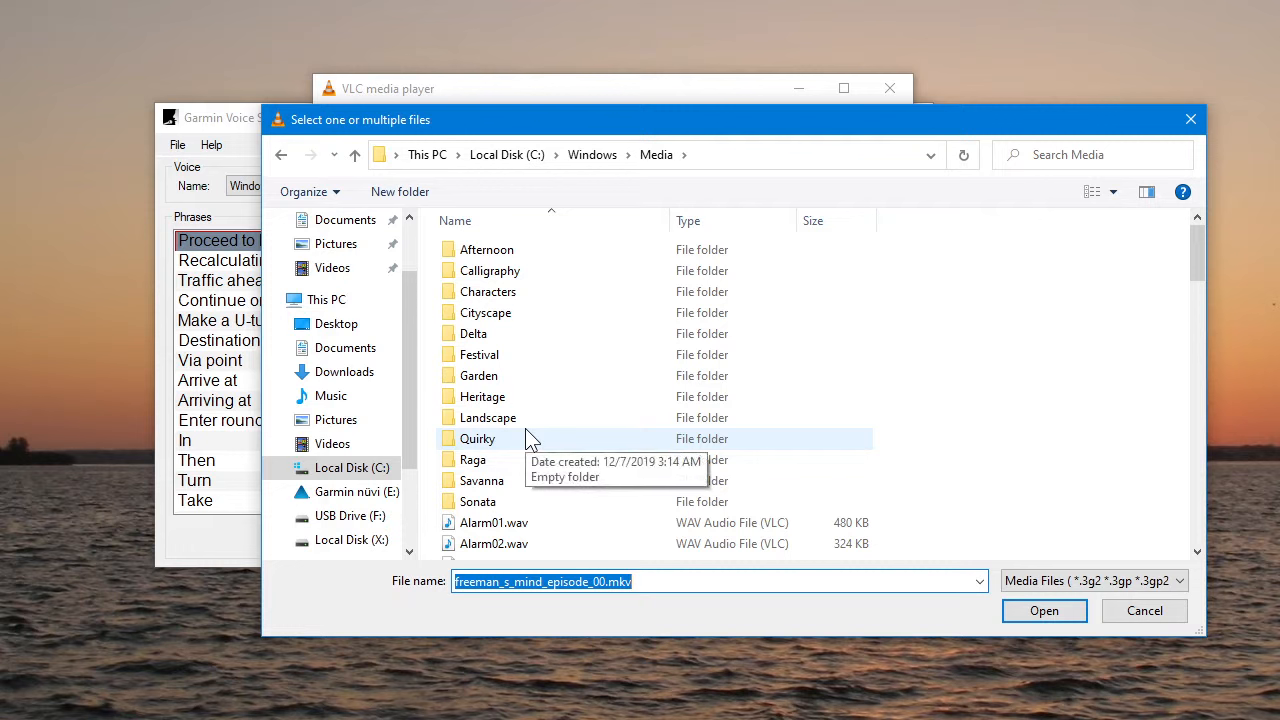
{"action": "left_click", "coordinate": [549, 484]}
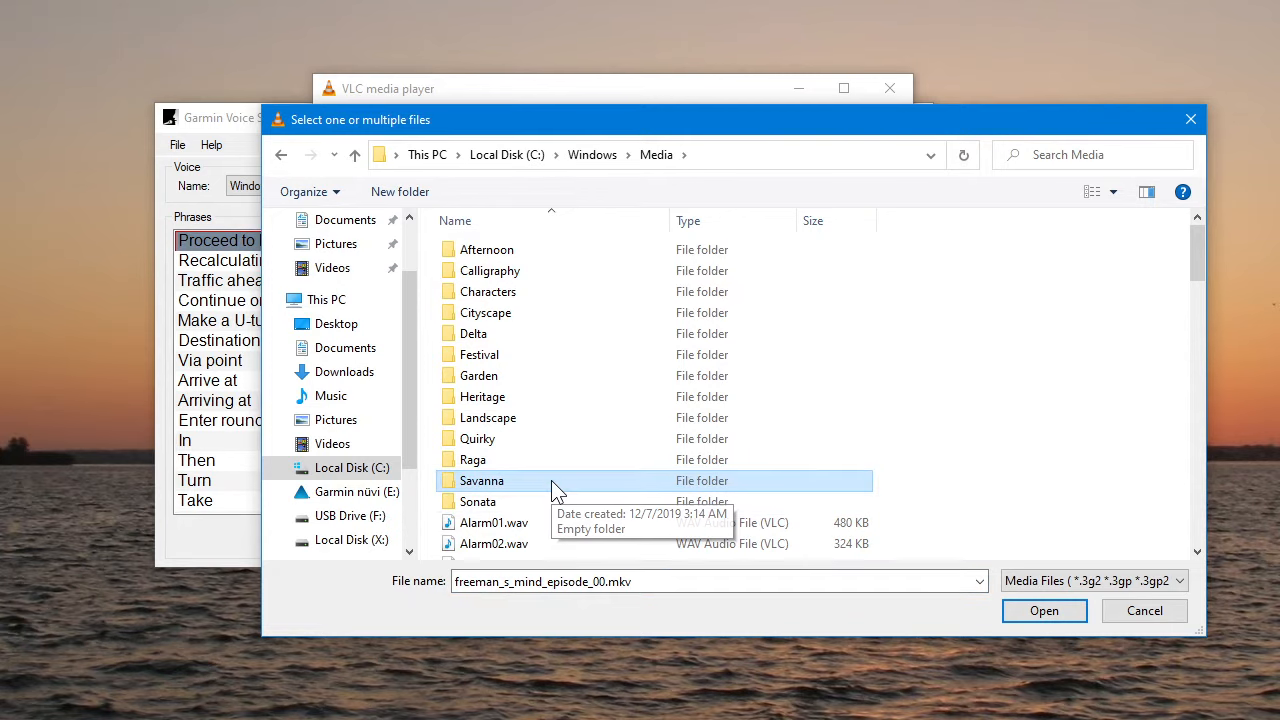
{"action": "scroll", "coordinate": [551, 484], "scroll_direction": "down", "scroll_amount": 1}
{"action": "scroll", "coordinate": [566, 387], "scroll_direction": "down", "scroll_amount": 2}
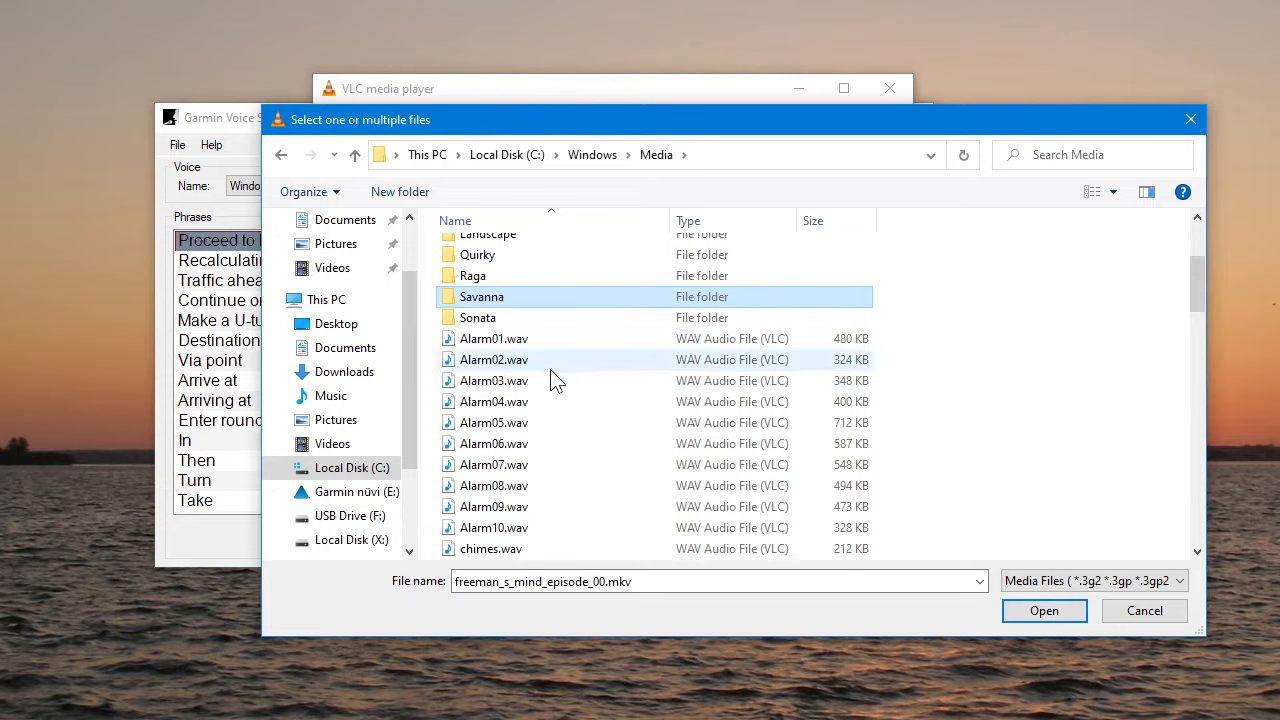
{"action": "scroll", "coordinate": [546, 440], "scroll_direction": "down", "scroll_amount": 4}
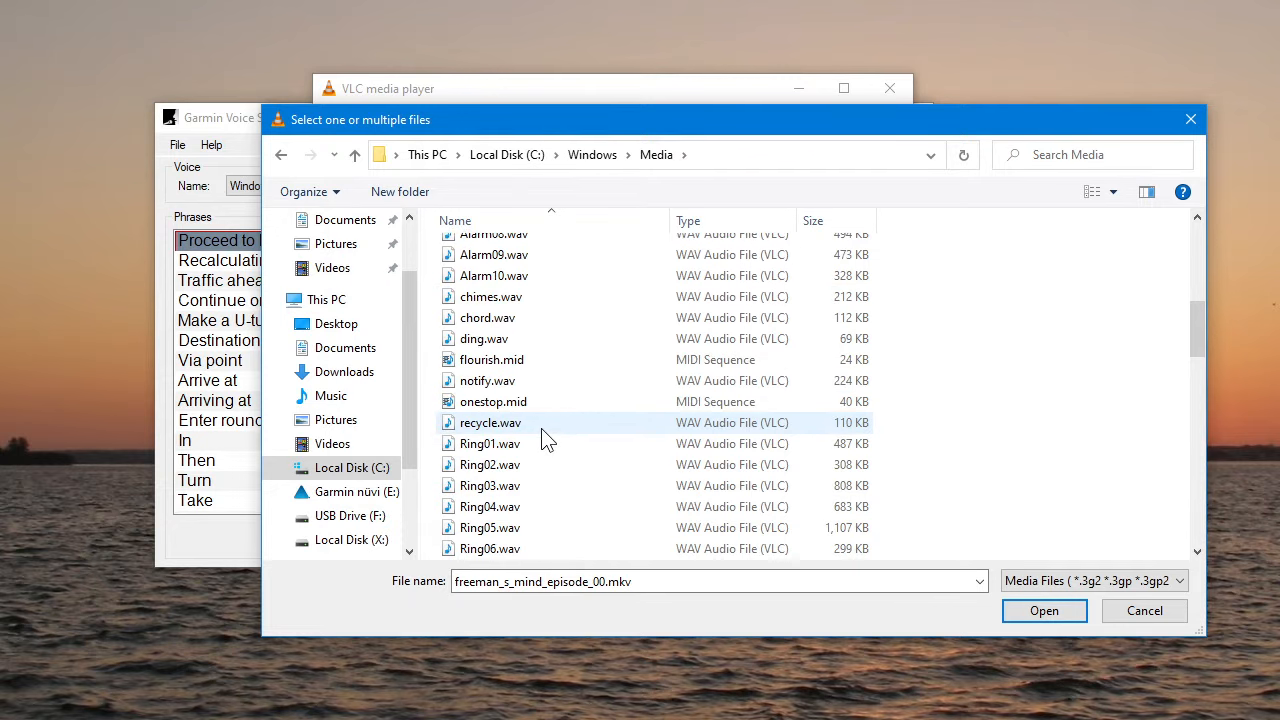
{"action": "left_click", "coordinate": [505, 446]}
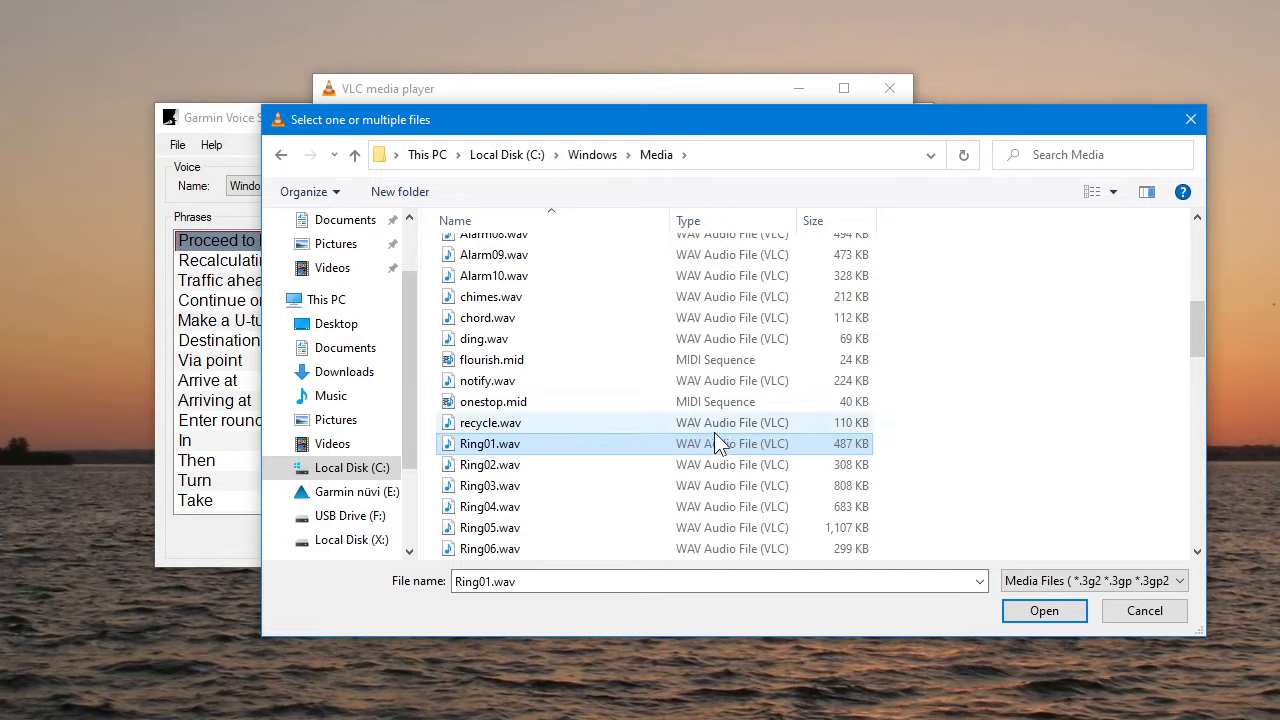
{"action": "left_click", "coordinate": [1044, 611]}
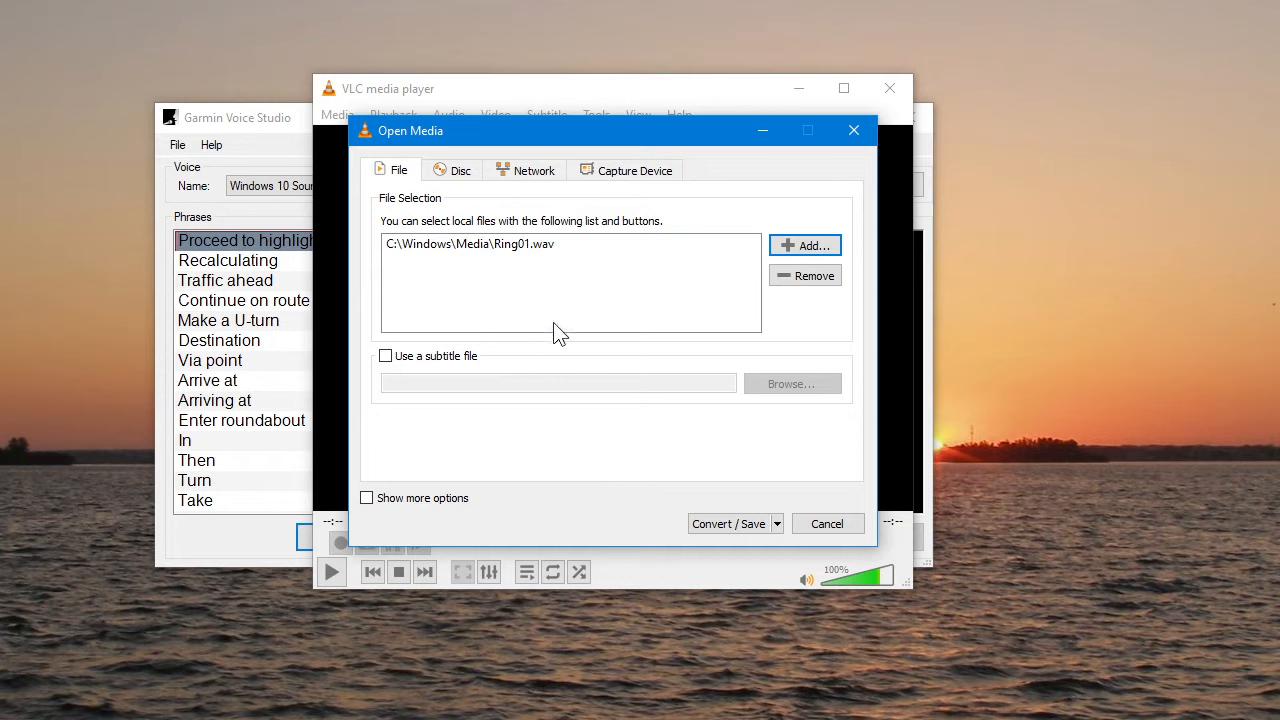
Step: Reposition the Open Media window and proceed to the Convert settings for Ring01.wav
{"action": "left_click", "coordinate": [776, 523]}
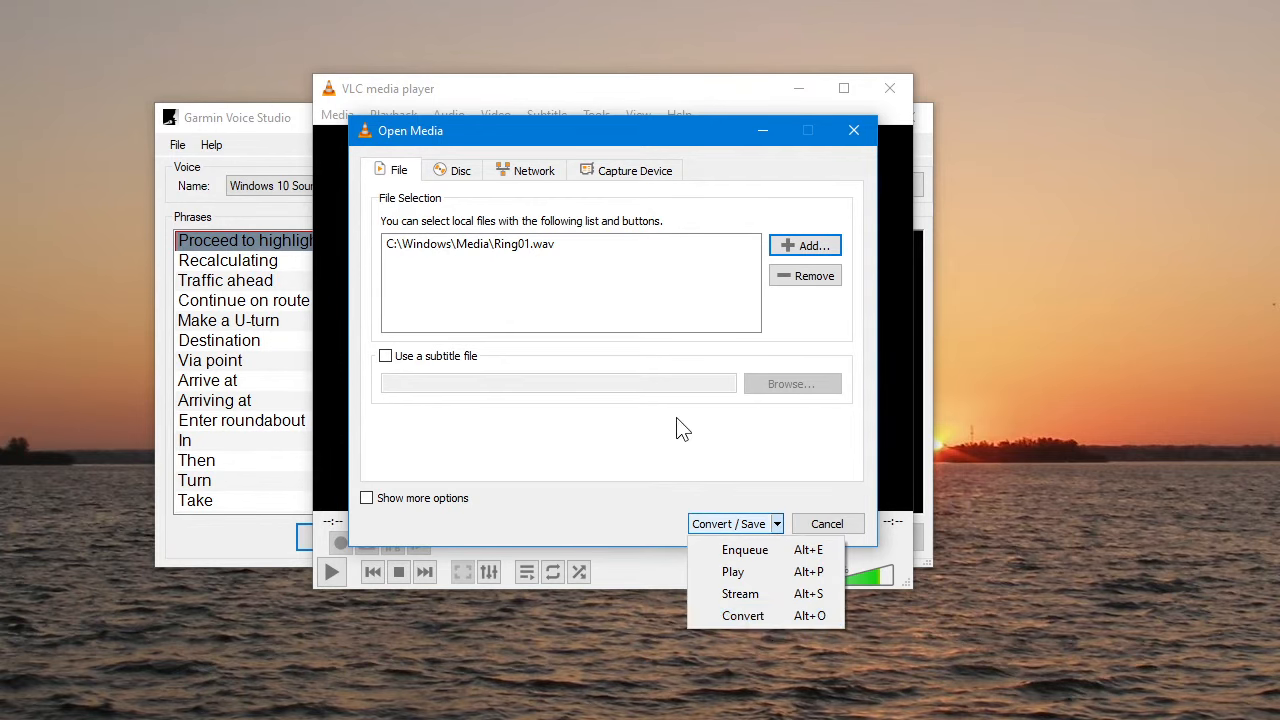
{"action": "left_click", "coordinate": [604, 140]}
{"action": "left_click_drag", "start_coordinate": [611, 134], "coordinate": [499, 0]}
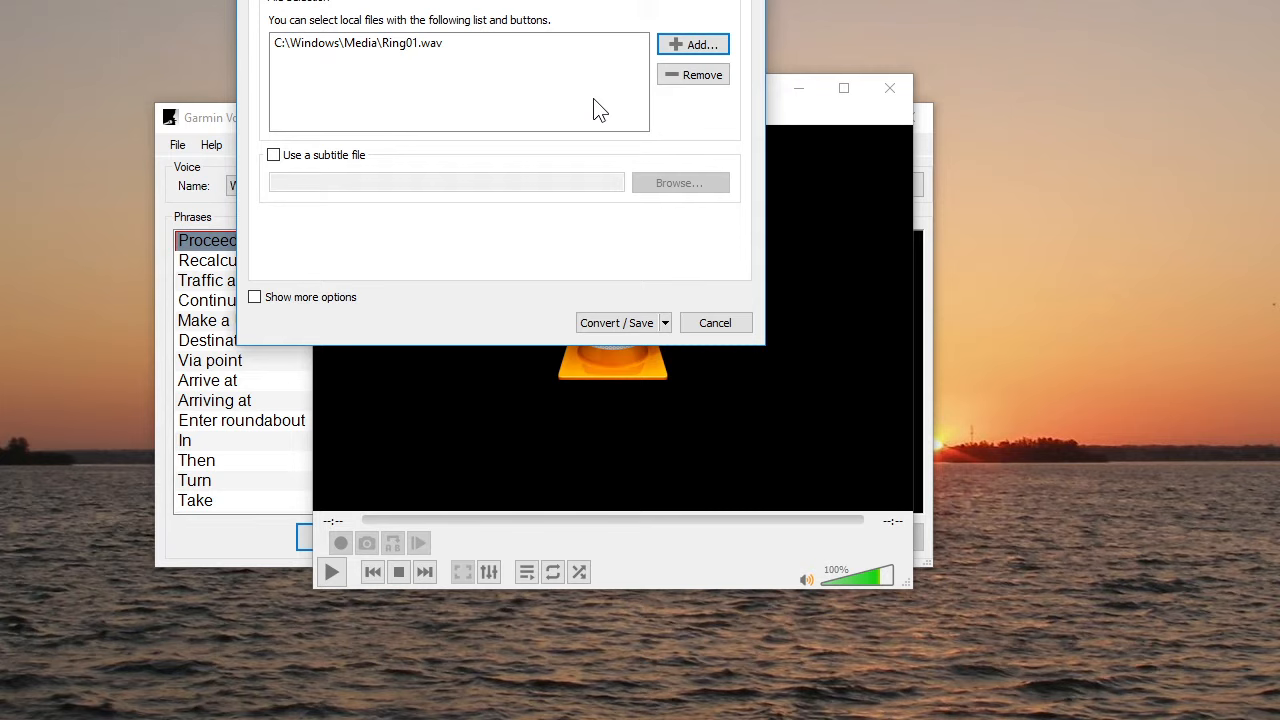
{"action": "left_click", "coordinate": [665, 322]}
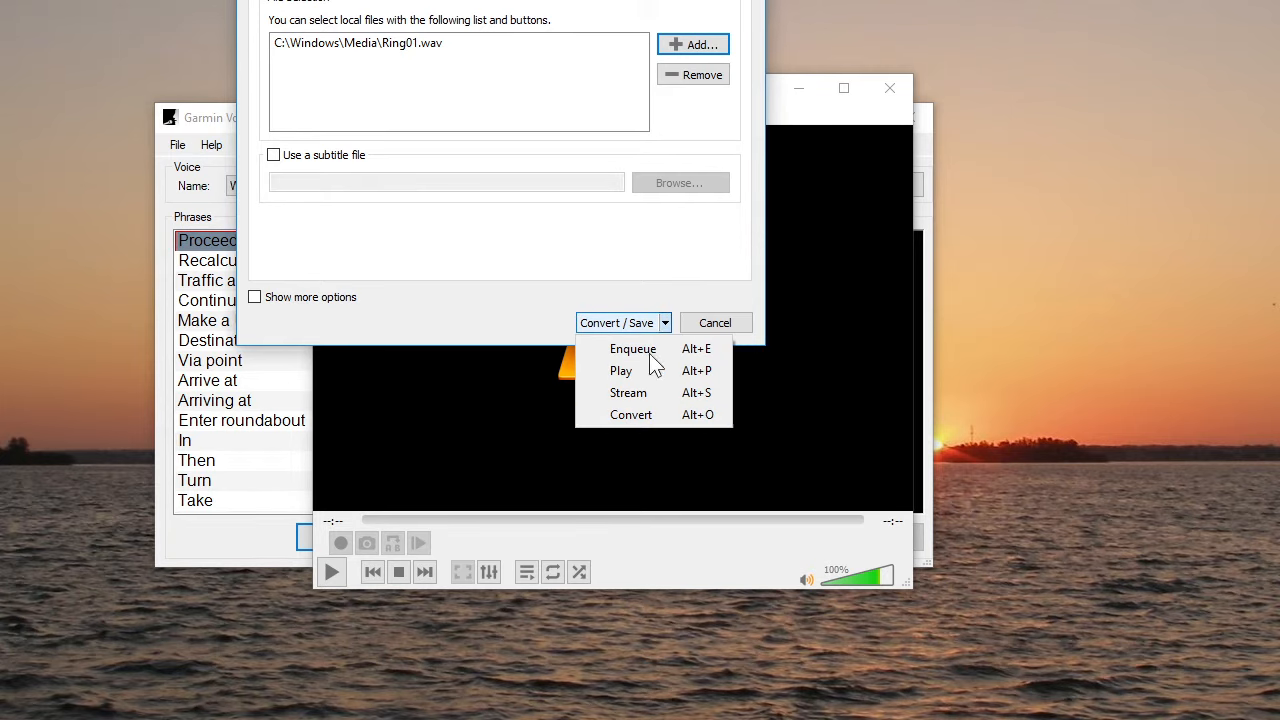
{"action": "left_click", "coordinate": [490, 0]}
{"action": "left_click_drag", "start_coordinate": [563, 0], "coordinate": [661, 92]}
{"action": "left_click", "coordinate": [764, 490]}
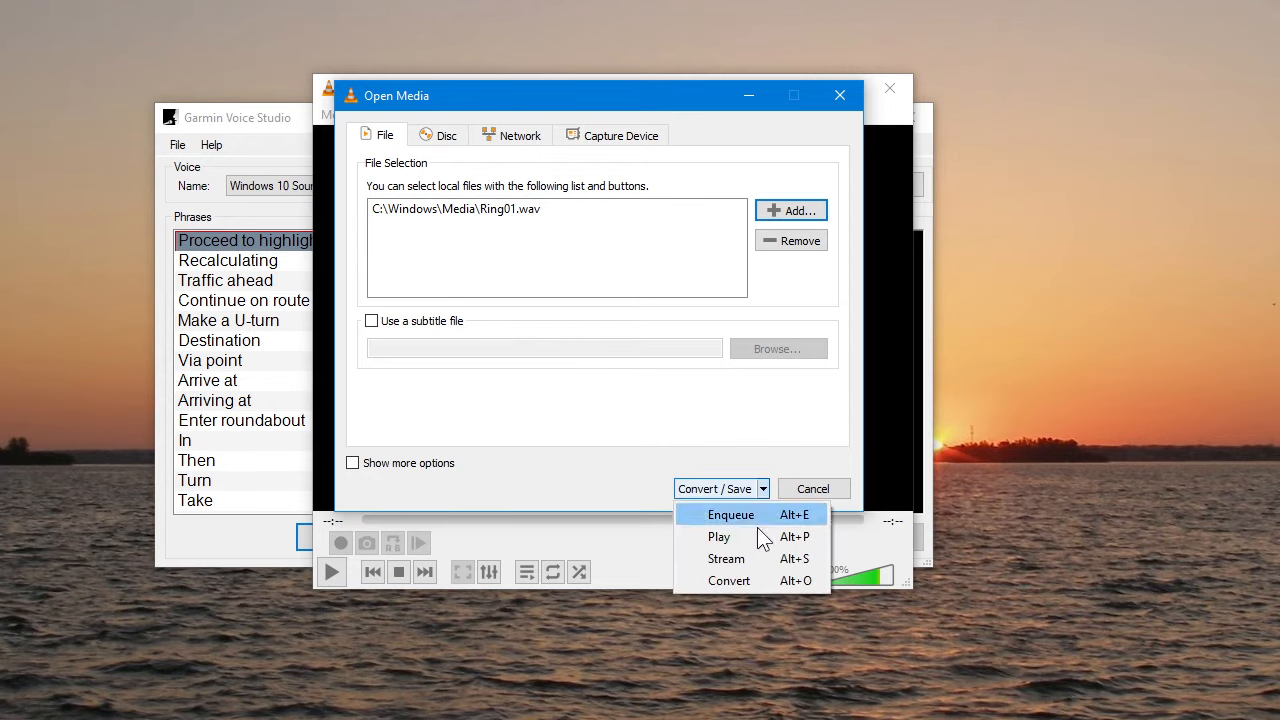
{"action": "left_click", "coordinate": [749, 578]}
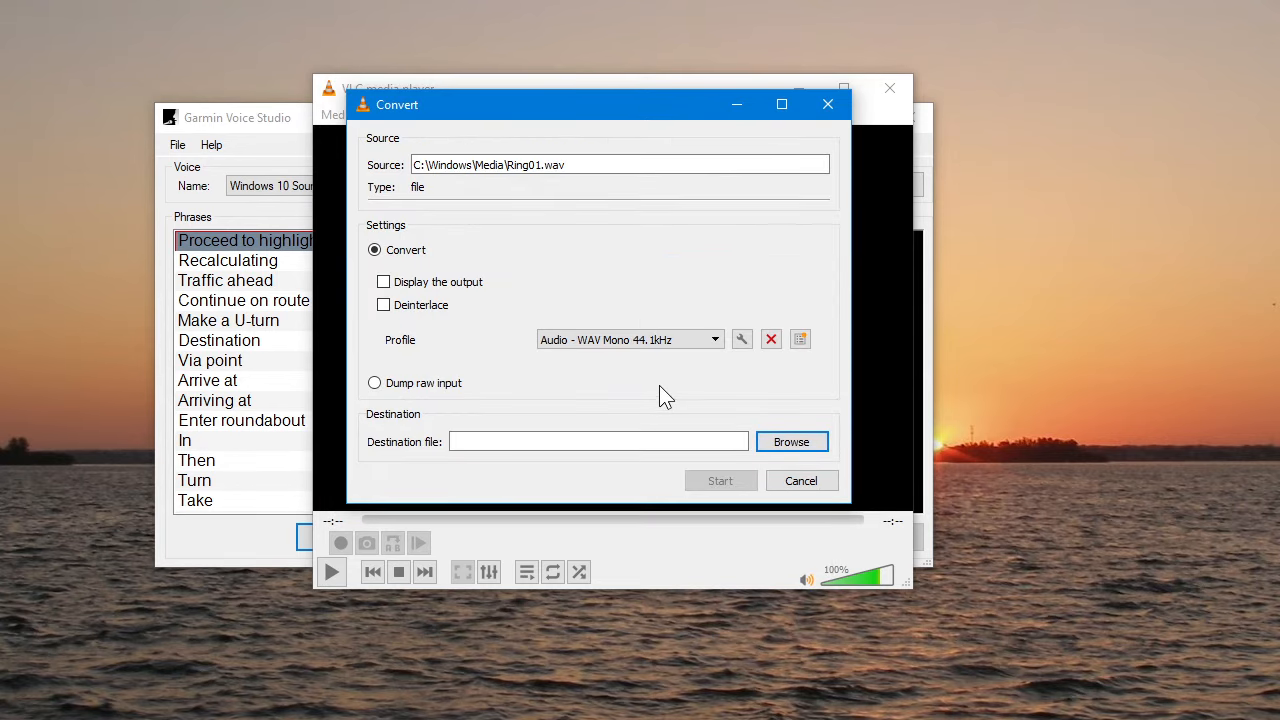
Step: Set the conversion profile to Video - H.264 + MP3 (MP4) and look through the other available profiles
{"action": "left_click", "coordinate": [680, 342]}
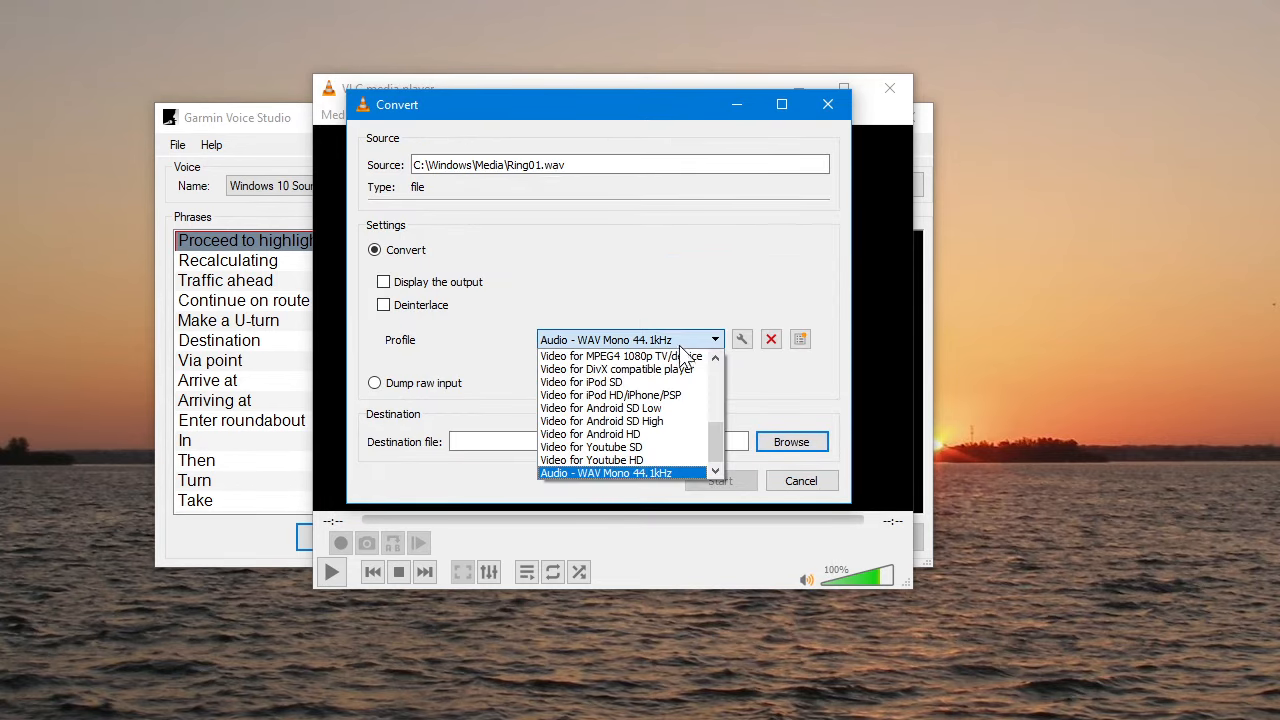
{"action": "left_click", "coordinate": [717, 375]}
{"action": "left_click_drag", "start_coordinate": [719, 387], "coordinate": [717, 364]}
{"action": "left_click", "coordinate": [650, 357]}
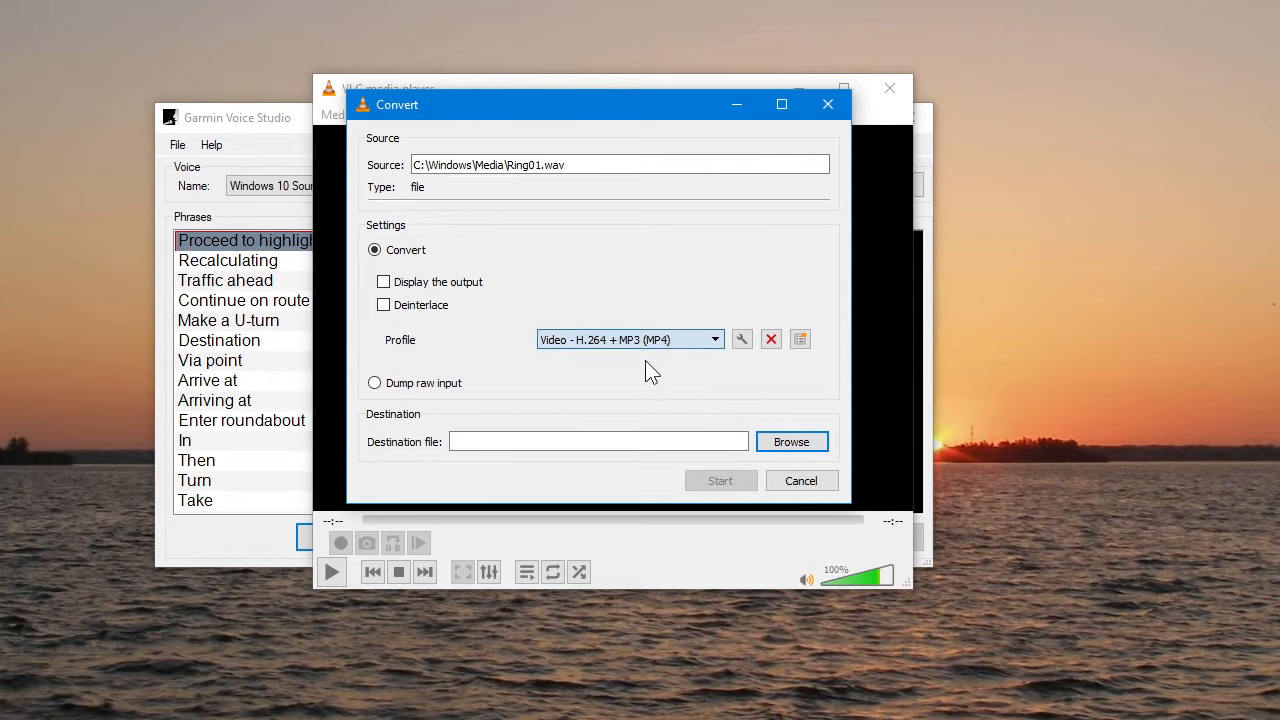
{"action": "left_click", "coordinate": [555, 343]}
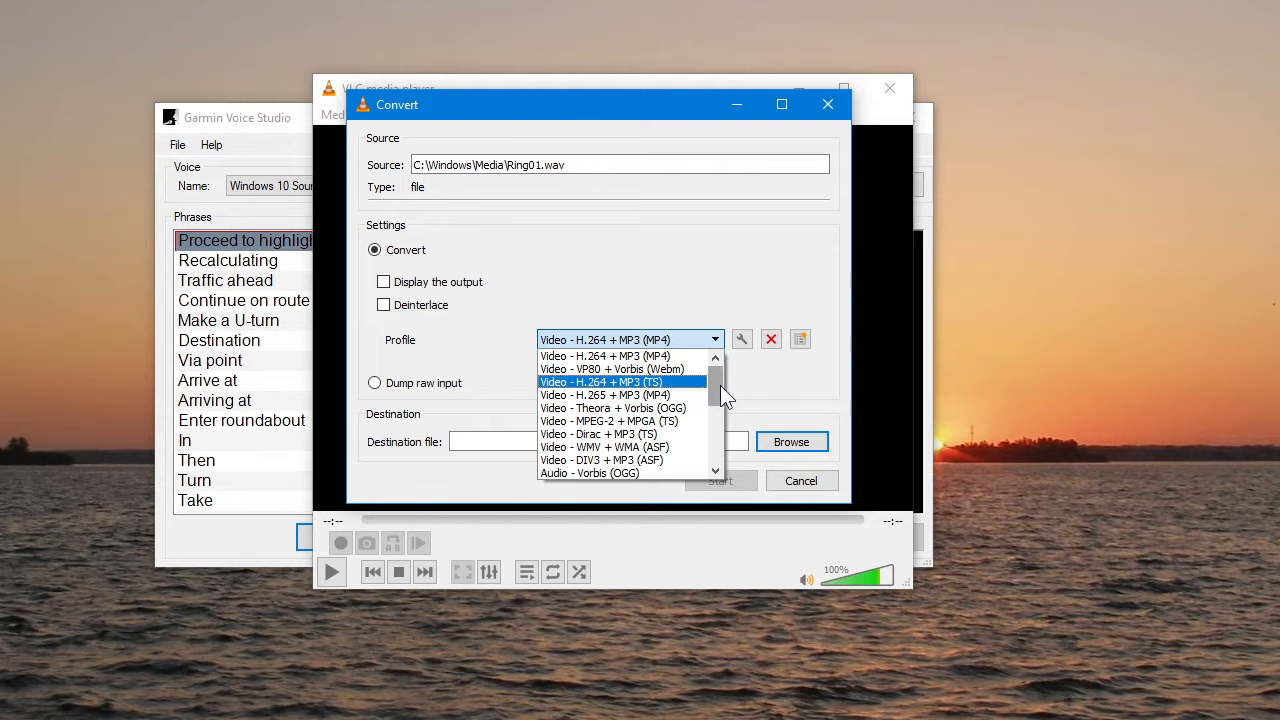
{"action": "left_click_drag", "start_coordinate": [720, 385], "coordinate": [728, 464]}
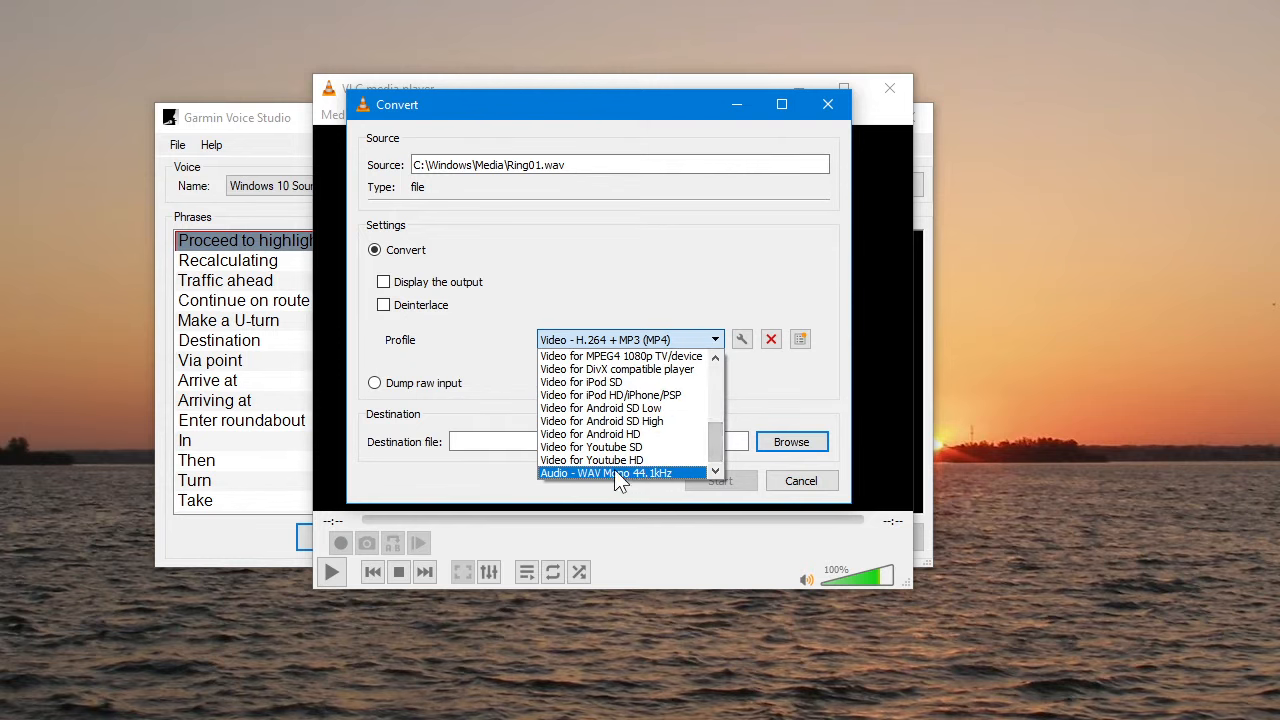
{"action": "left_click", "coordinate": [676, 341]}
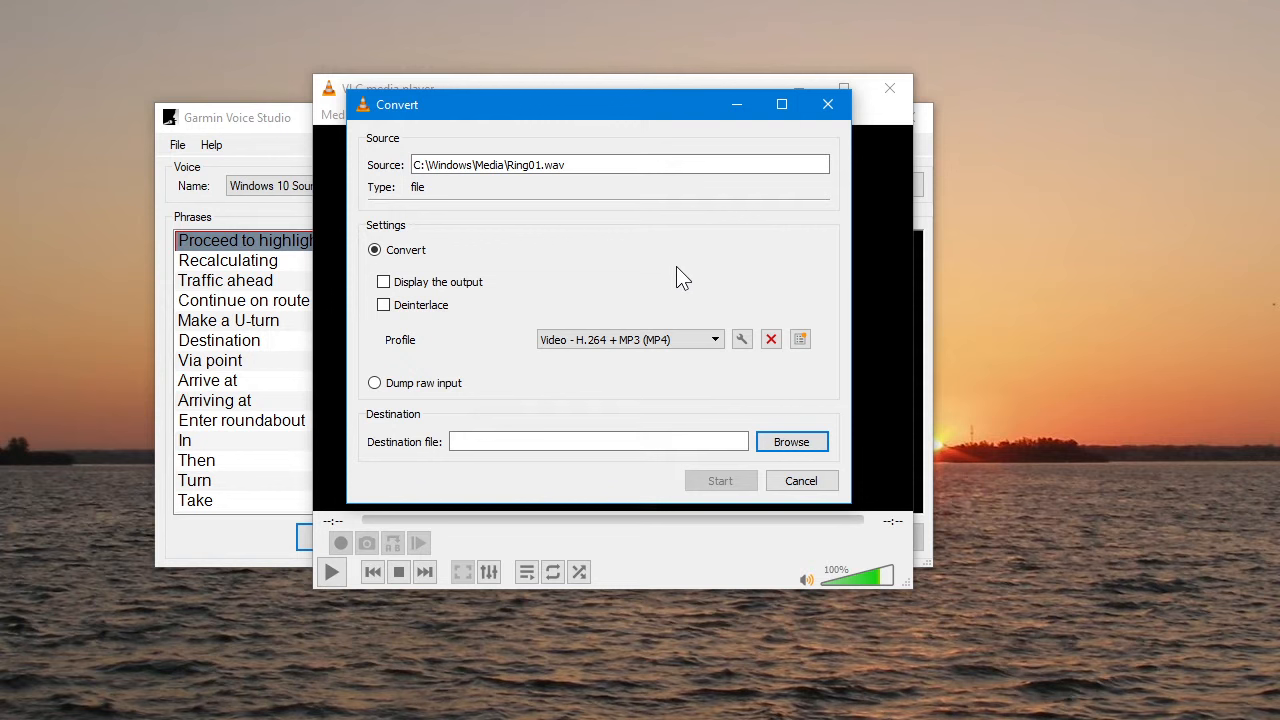
Step: Start a new conversion profile named Garmin Voice Studio and set its encapsulation to WAV
{"action": "left_click", "coordinate": [802, 343]}
{"action": "left_click", "coordinate": [445, 99]}
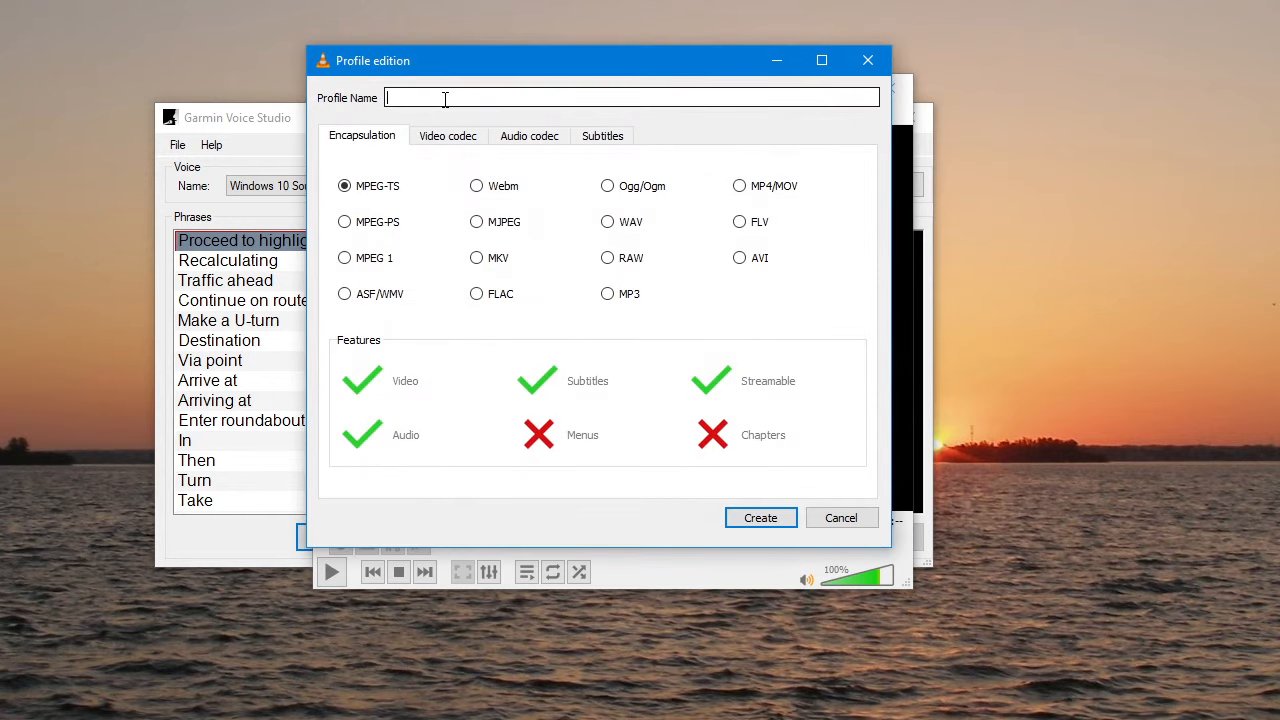
{"action": "type", "text": "Garmin Voice Studio"}
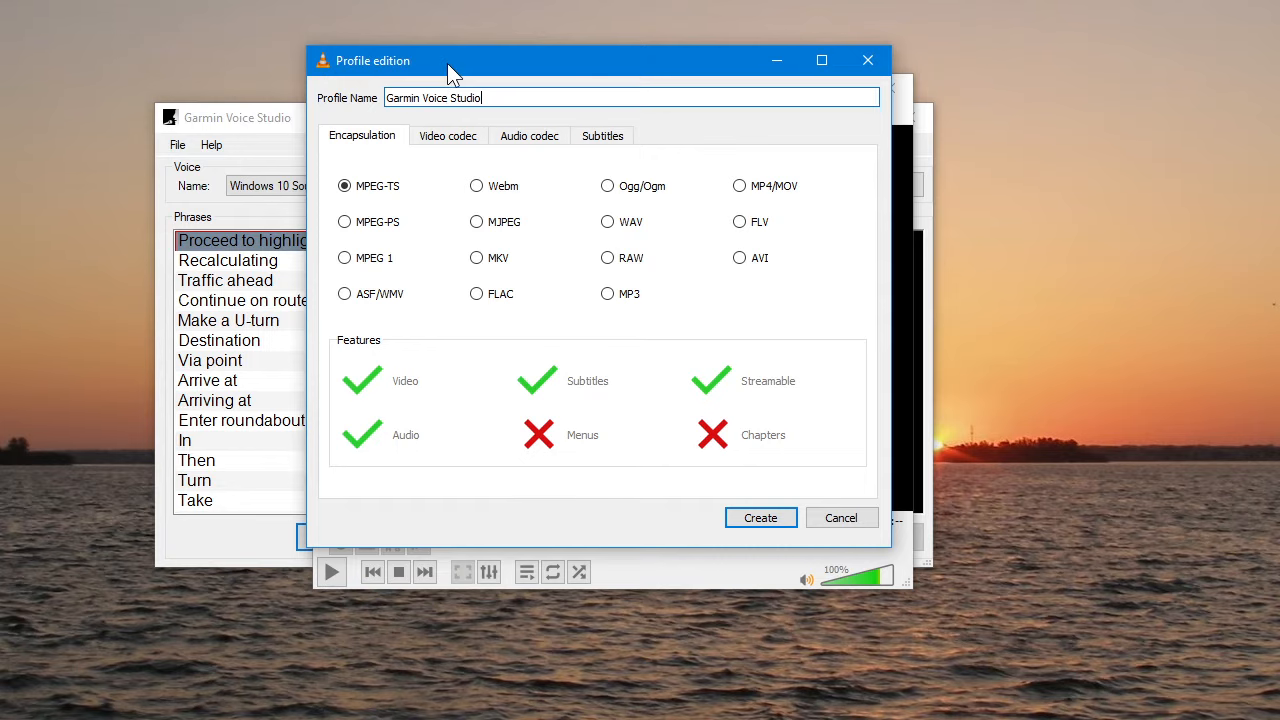
{"action": "left_click_drag", "start_coordinate": [449, 63], "coordinate": [465, 105]}
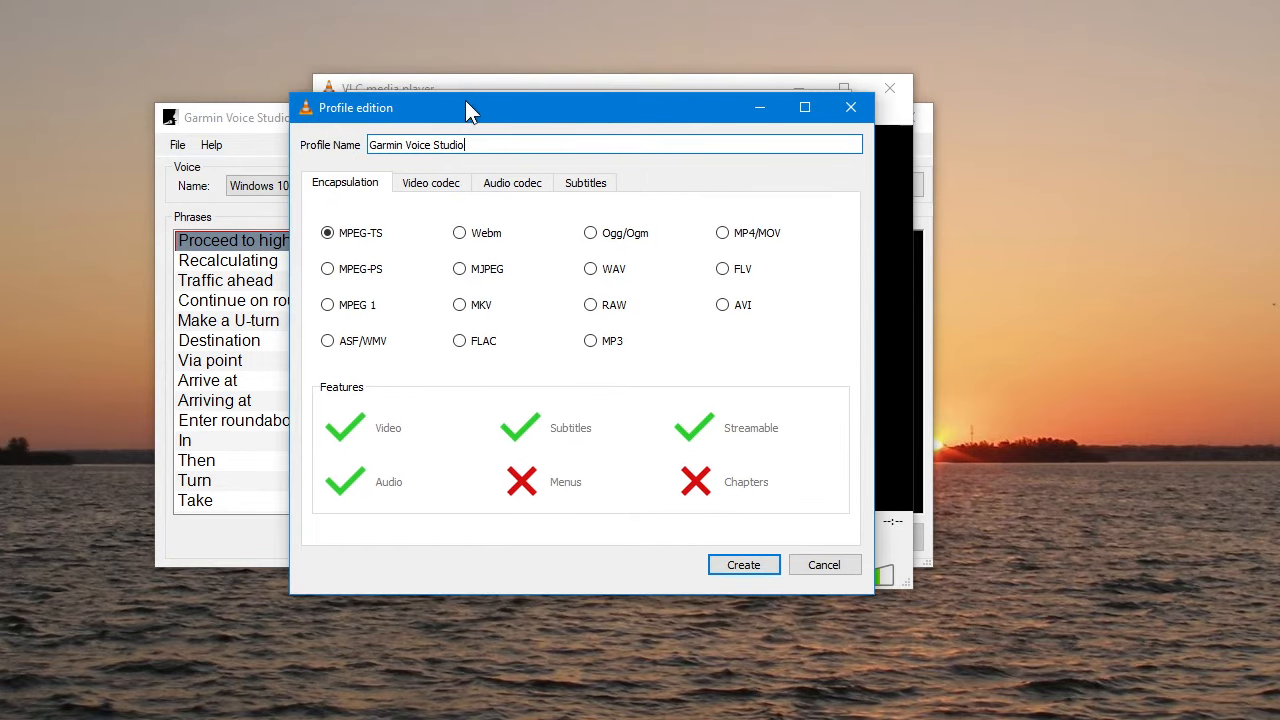
{"action": "left_click", "coordinate": [607, 274]}
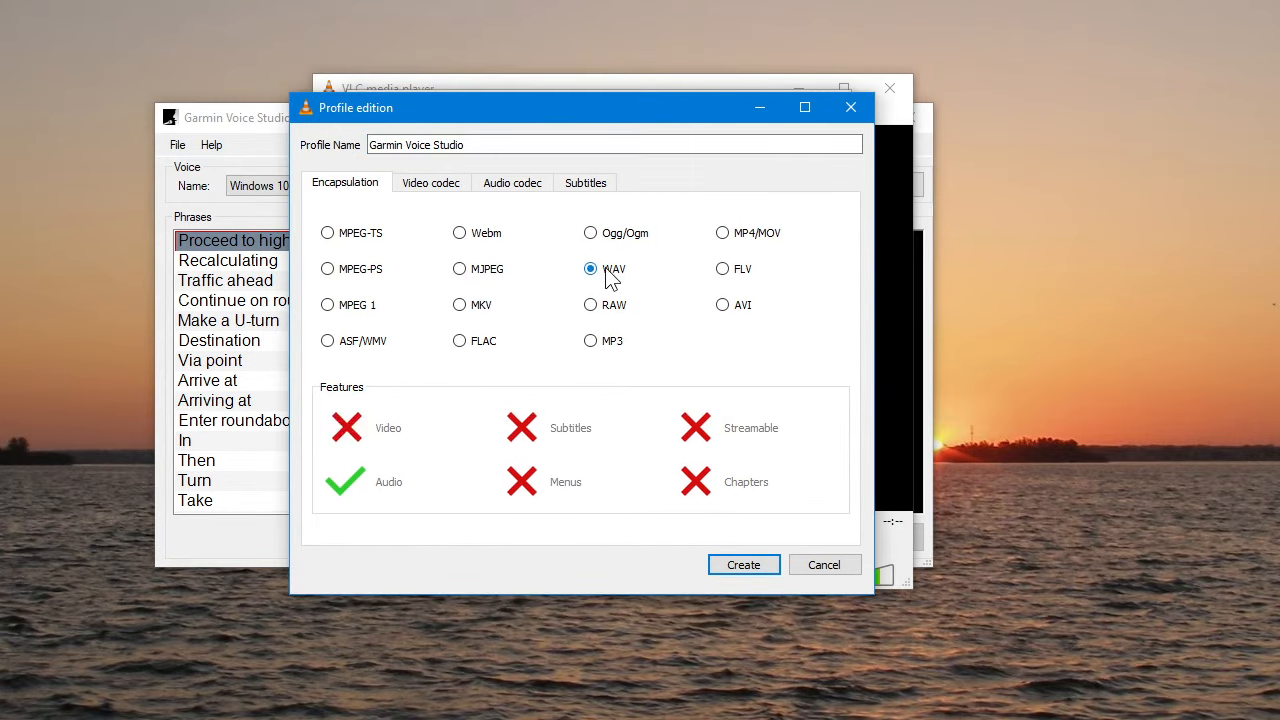
Step: Enable audio in the profile's audio codec settings with the WAV codec, 1 channel and a 44100 Hz sample rate
{"action": "left_click", "coordinate": [504, 188]}
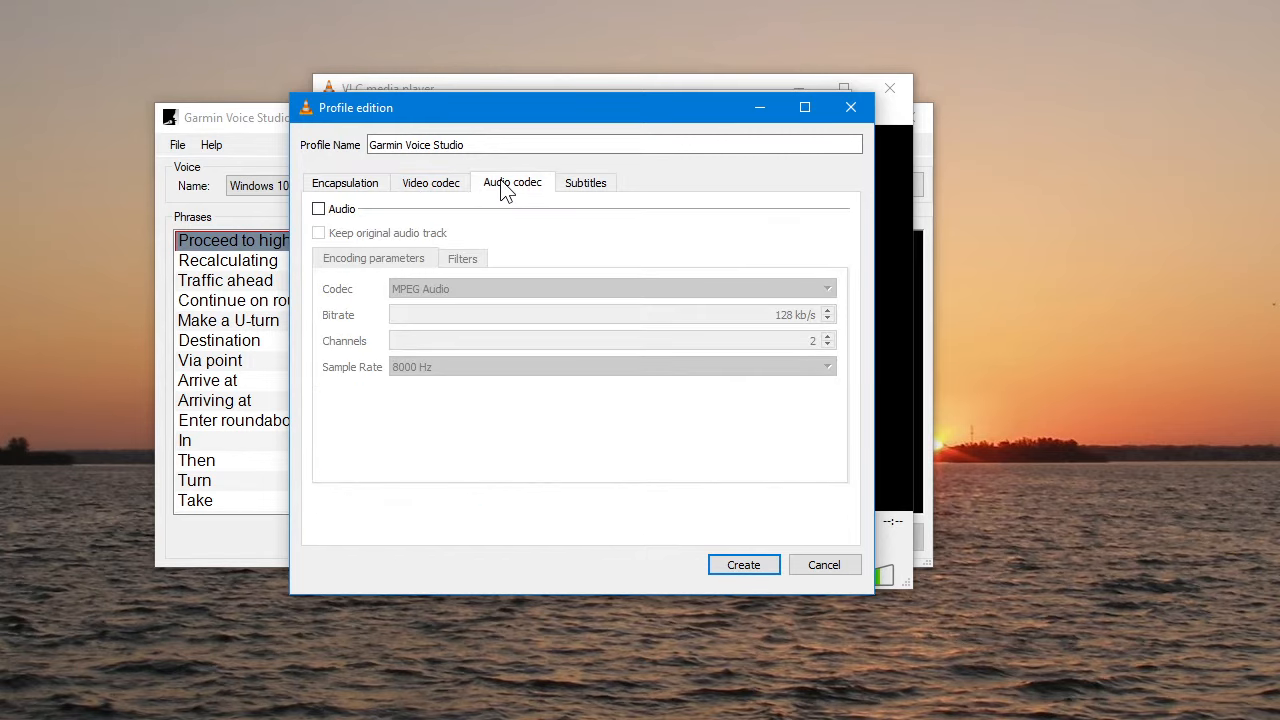
{"action": "left_click", "coordinate": [329, 209]}
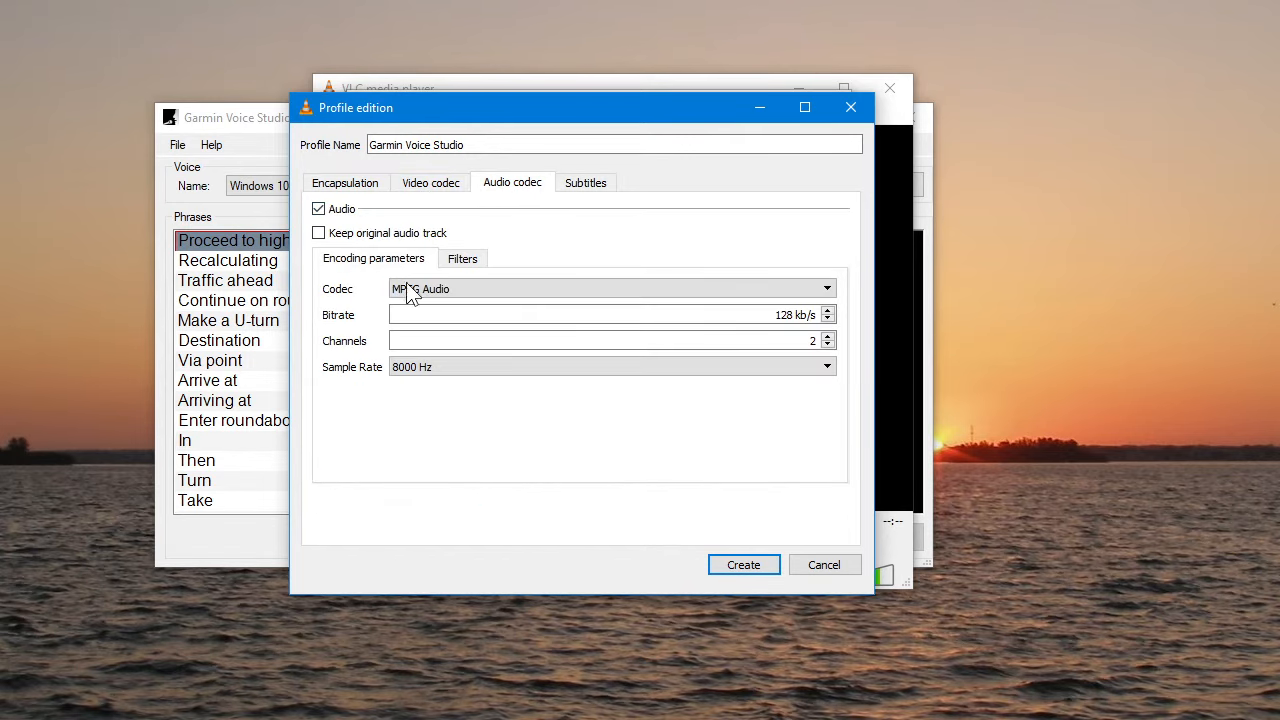
{"action": "left_click", "coordinate": [459, 291]}
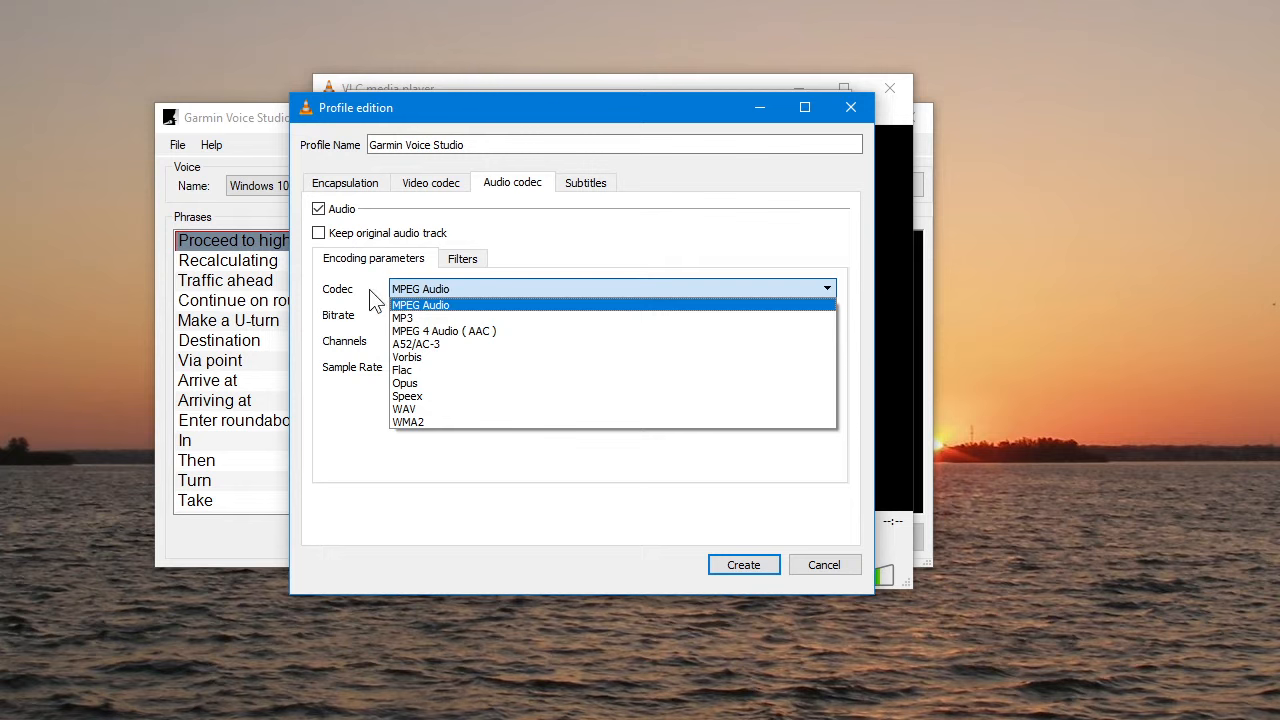
{"action": "left_click", "coordinate": [425, 409]}
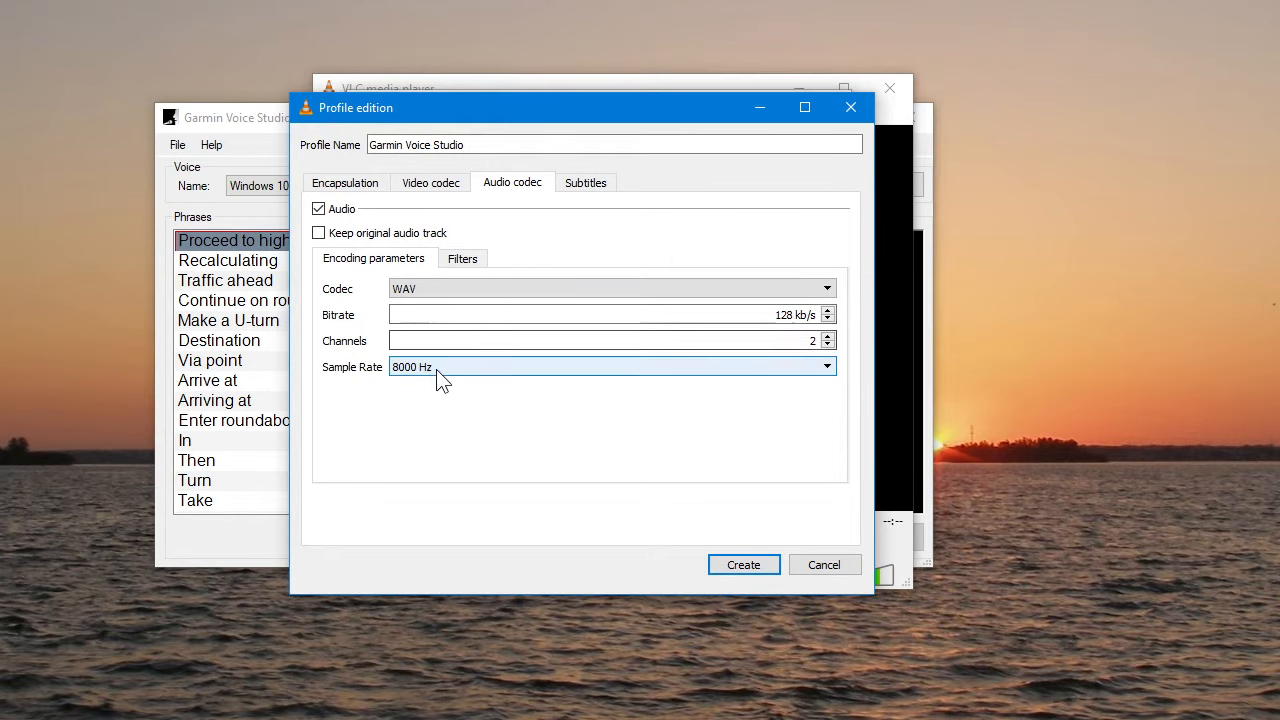
{"action": "left_click", "coordinate": [828, 345]}
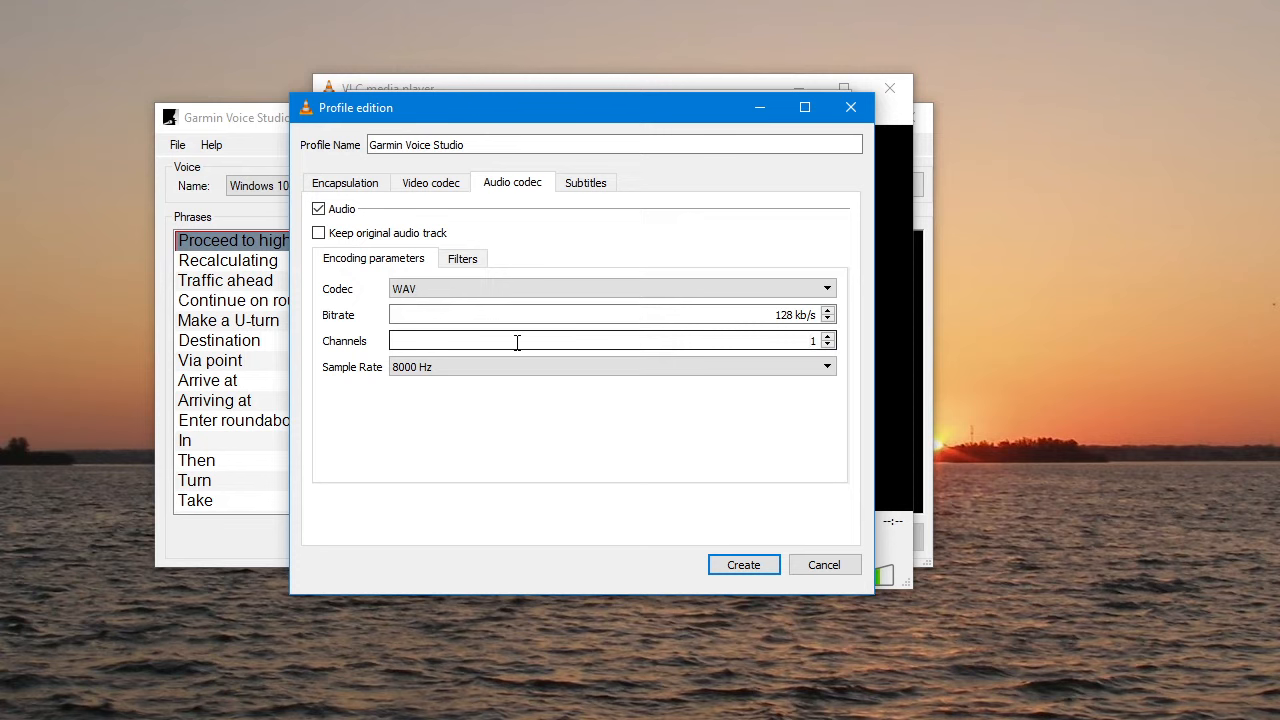
{"action": "left_click", "coordinate": [482, 368]}
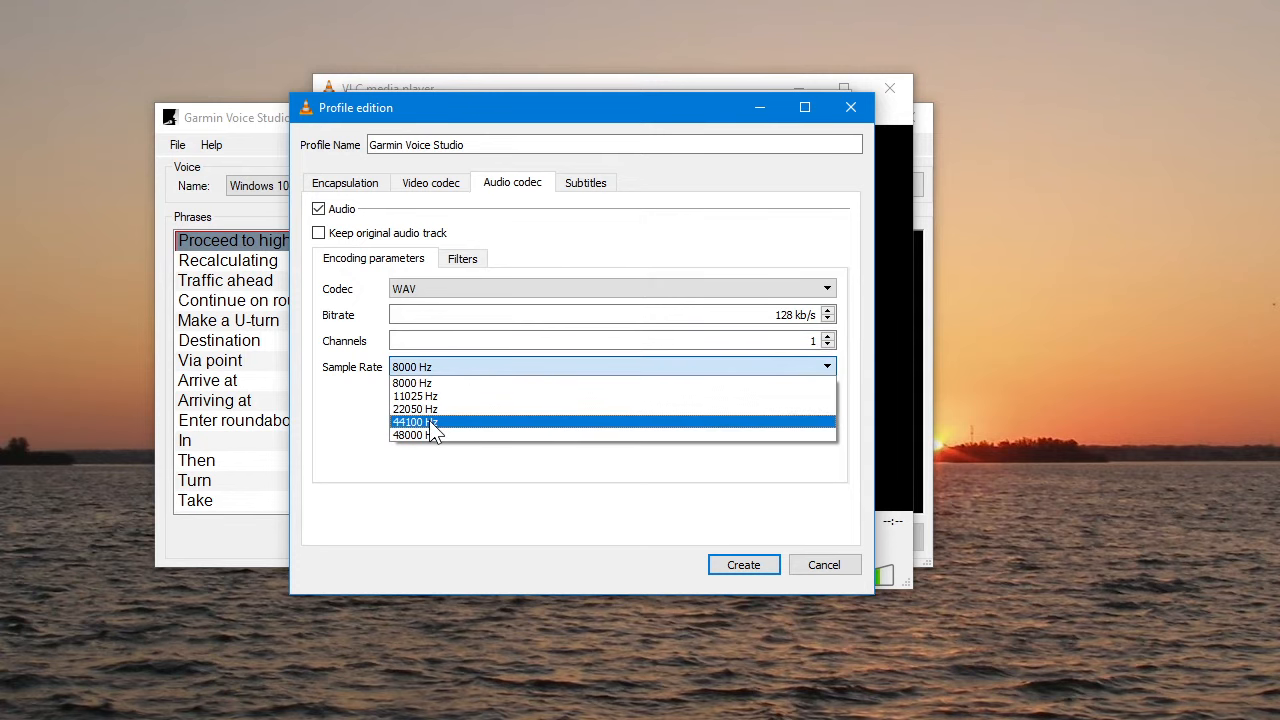
{"action": "left_click", "coordinate": [455, 423]}
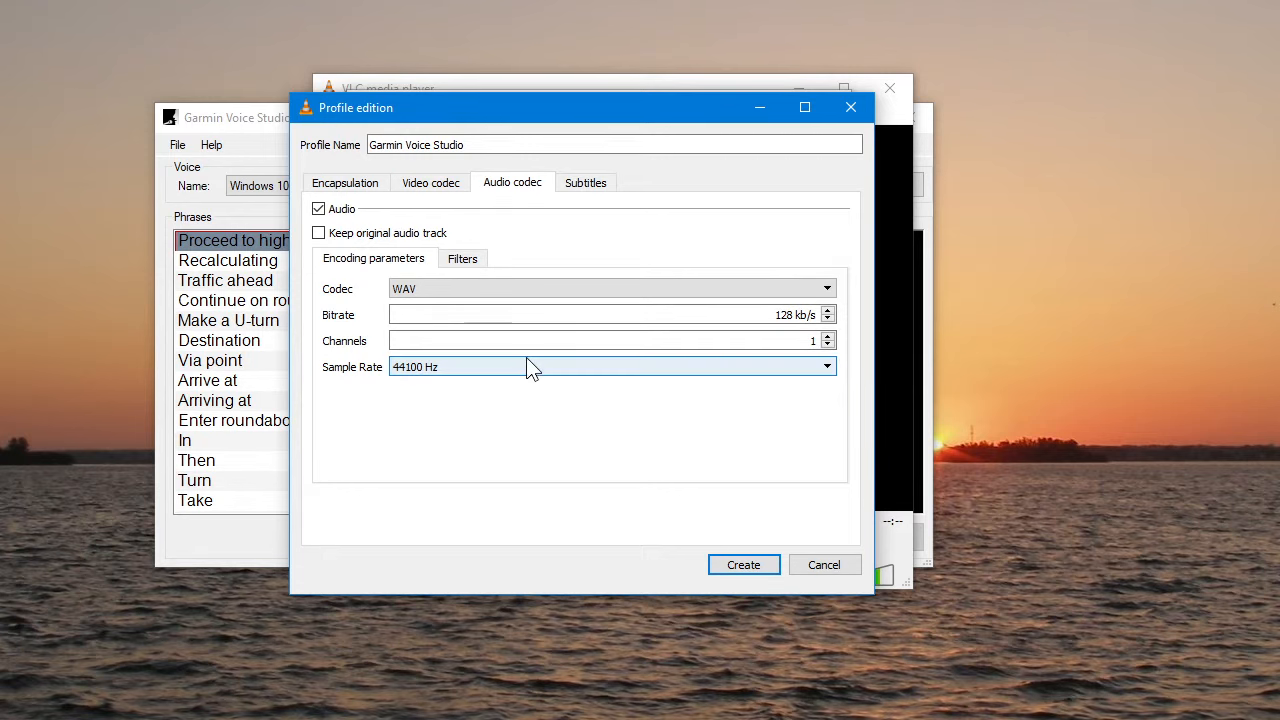
Step: Review the audio filters, encoding parameters and encapsulation, and create the Garmin Voice Studio profile
{"action": "left_click", "coordinate": [463, 260]}
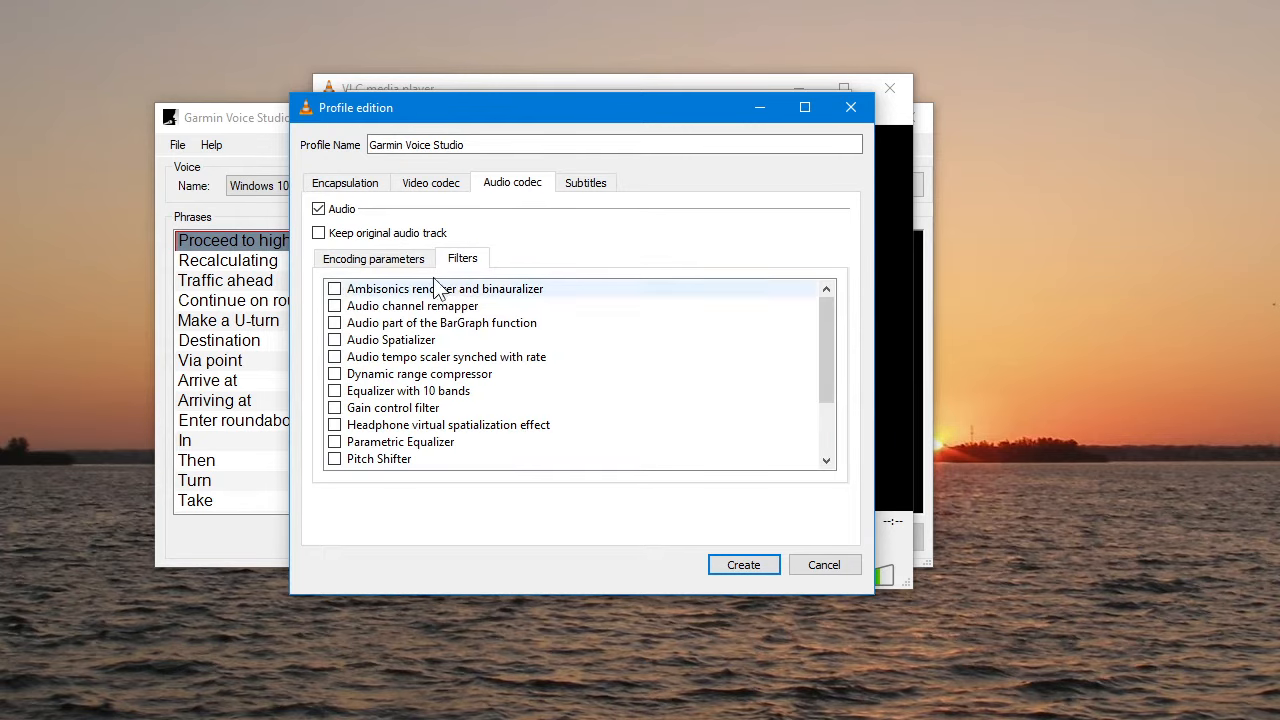
{"action": "left_click", "coordinate": [389, 266]}
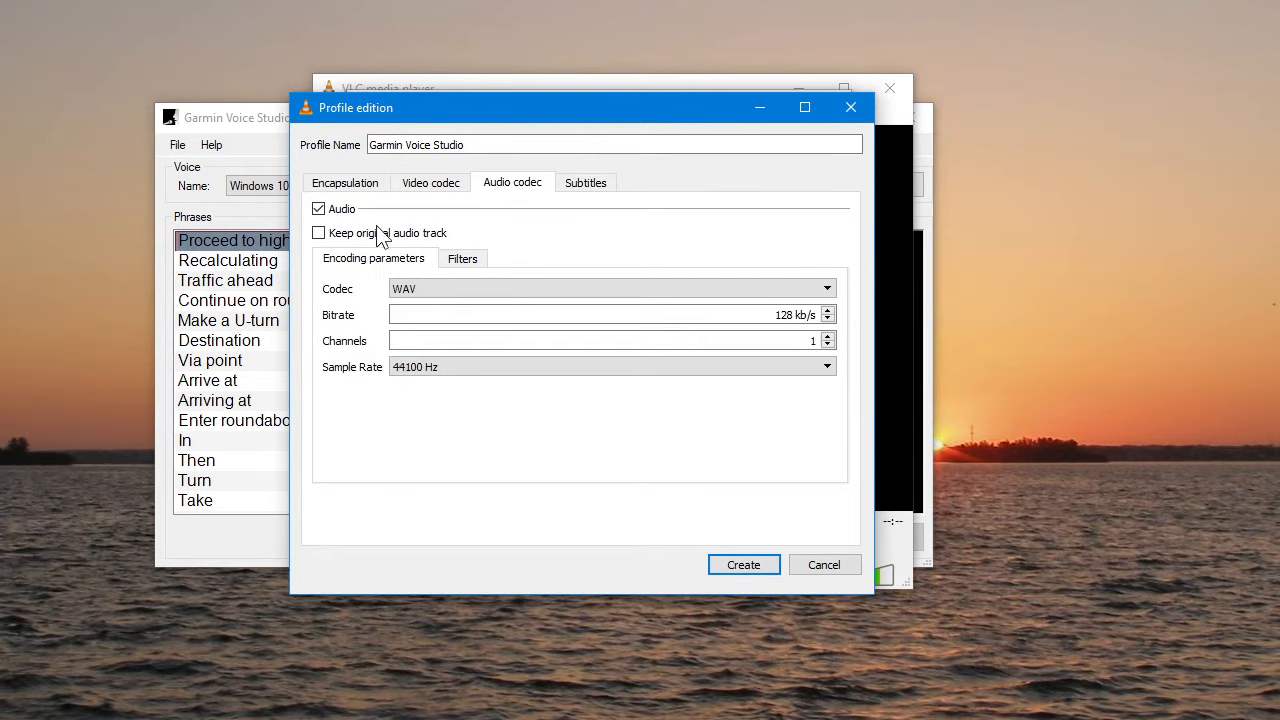
{"action": "left_click", "coordinate": [354, 185]}
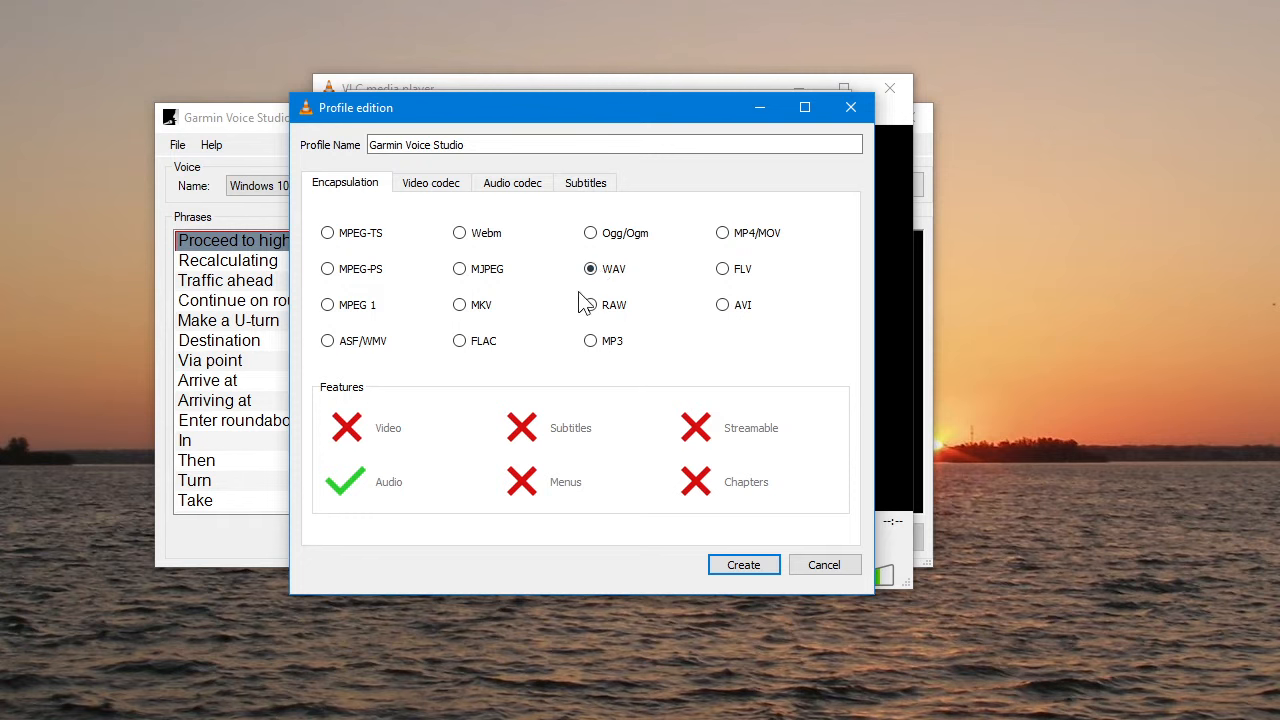
{"action": "left_click", "coordinate": [525, 195]}
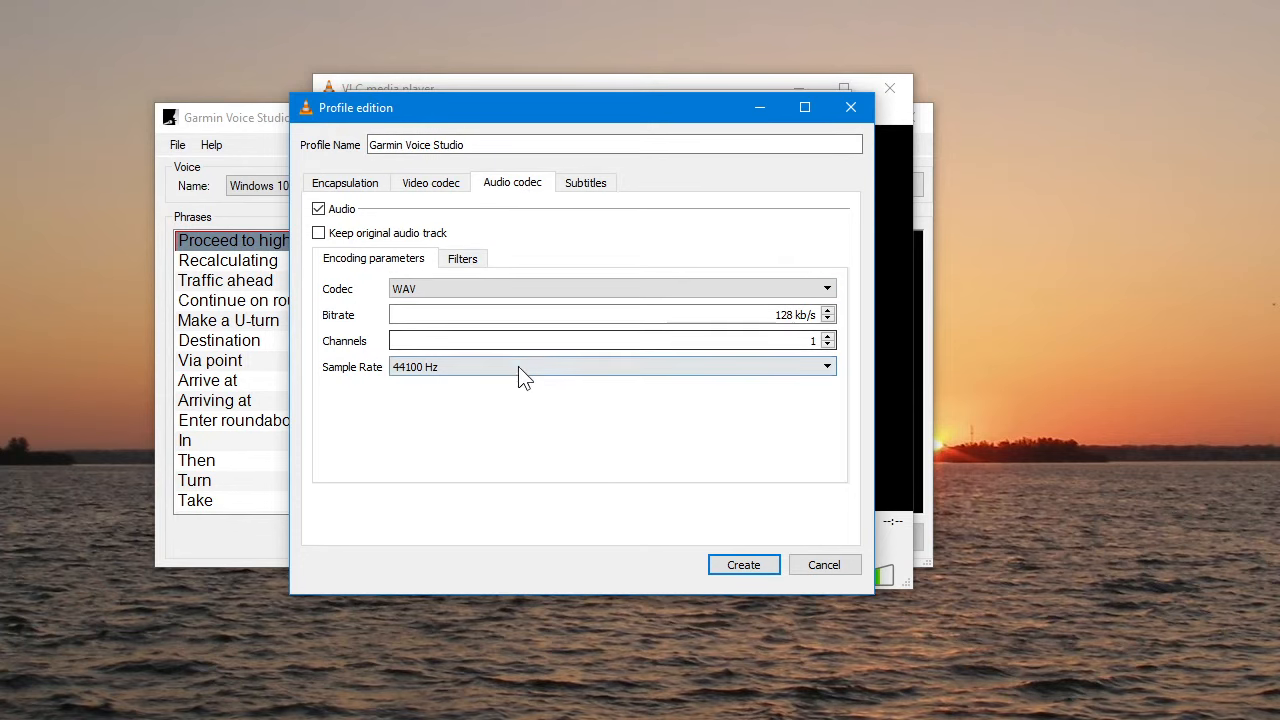
{"action": "left_click", "coordinate": [733, 572]}
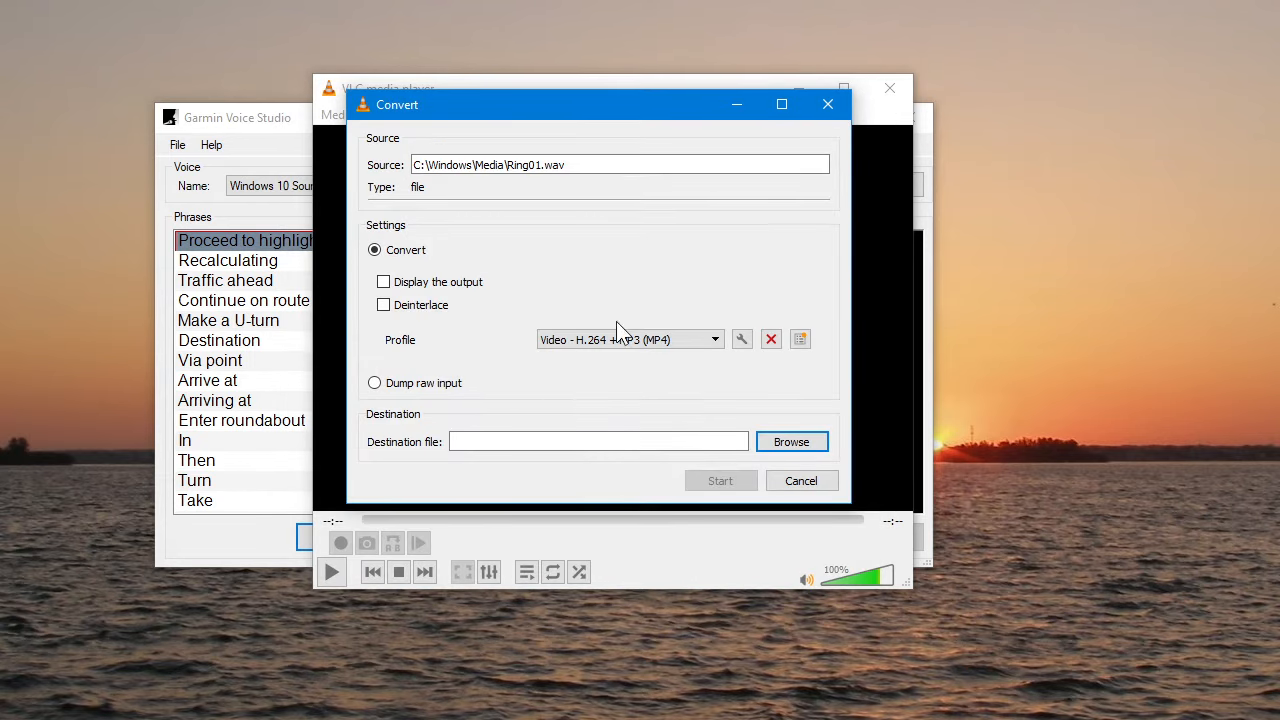
Step: Choose Garmin Voice Studio as the conversion profile for Ring01.wav
{"action": "left_click", "coordinate": [664, 340]}
{"action": "left_click_drag", "start_coordinate": [715, 381], "coordinate": [717, 467]}
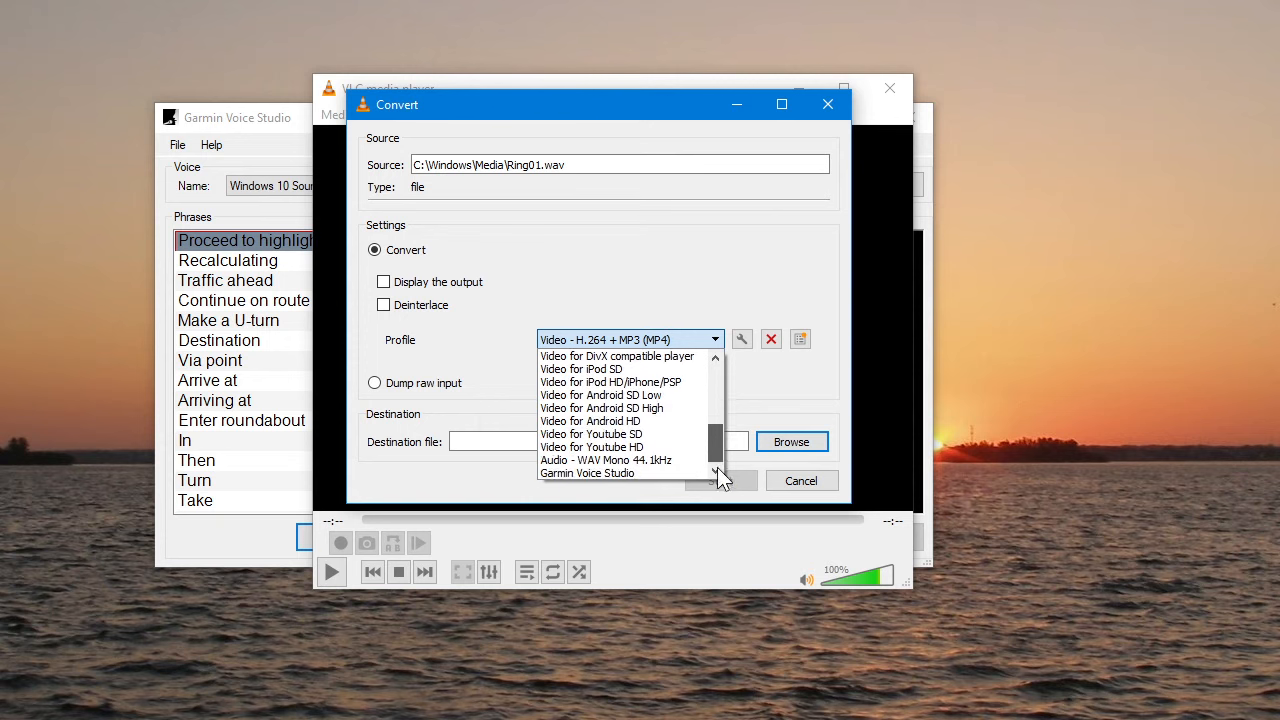
{"action": "left_click", "coordinate": [592, 472]}
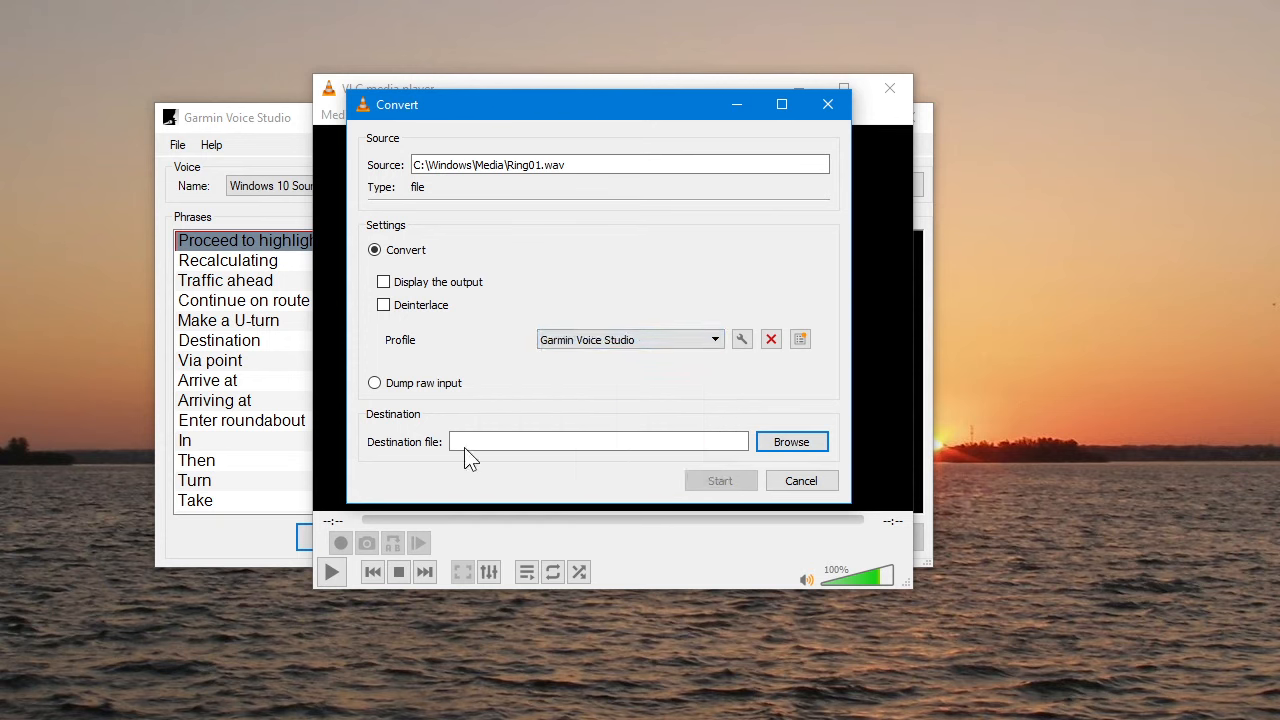
Step: Set the conversion's destination file to Ring01.wav on the Desktop
{"action": "left_click", "coordinate": [772, 445]}
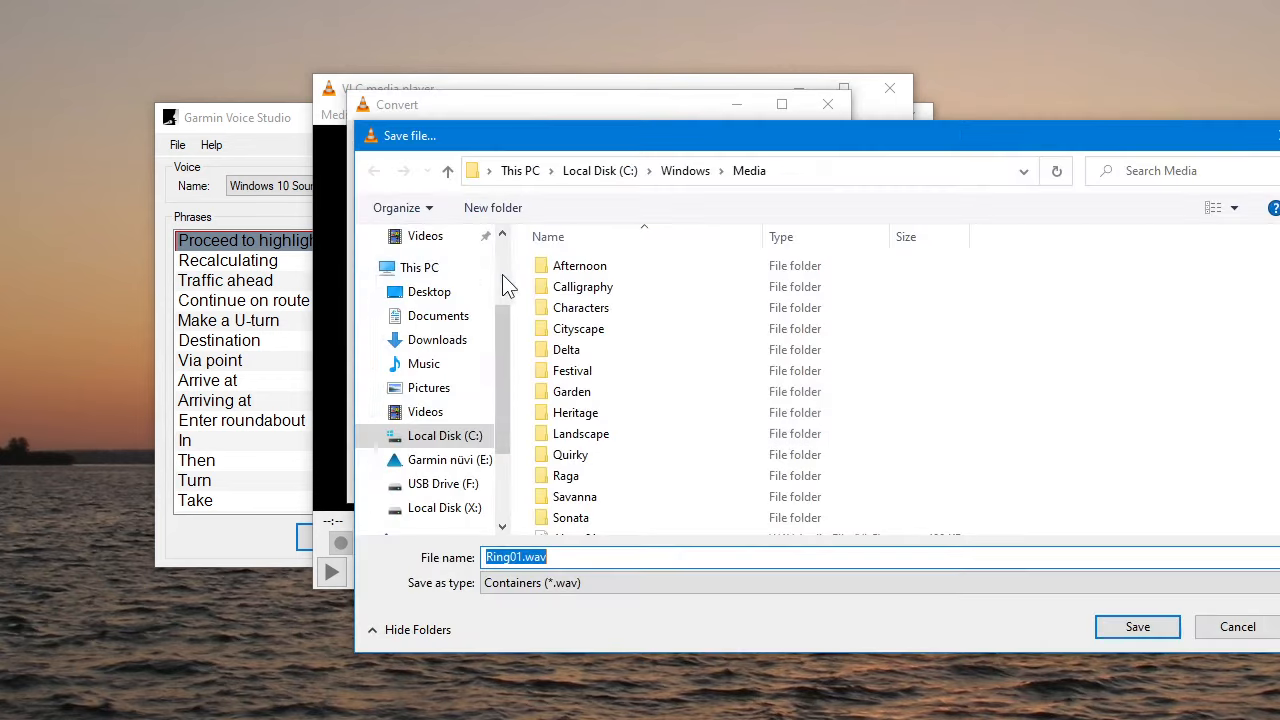
{"action": "left_click", "coordinate": [432, 292]}
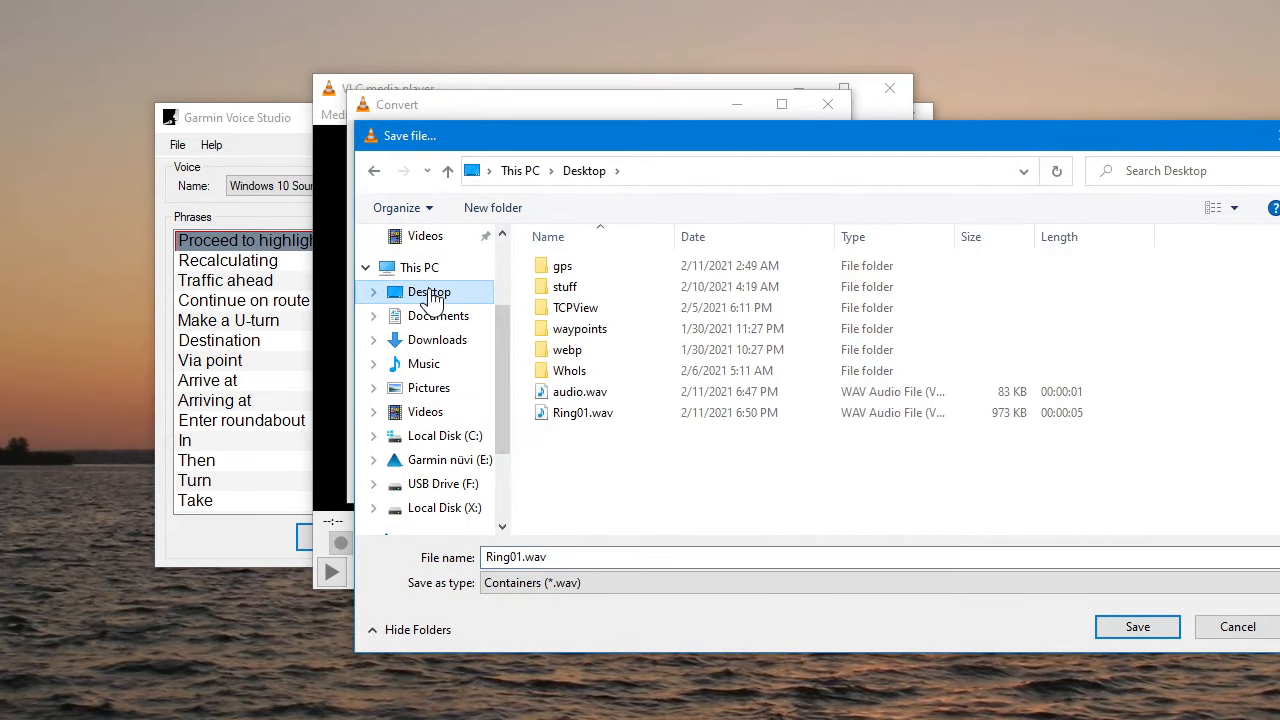
{"action": "left_click", "coordinate": [585, 414]}
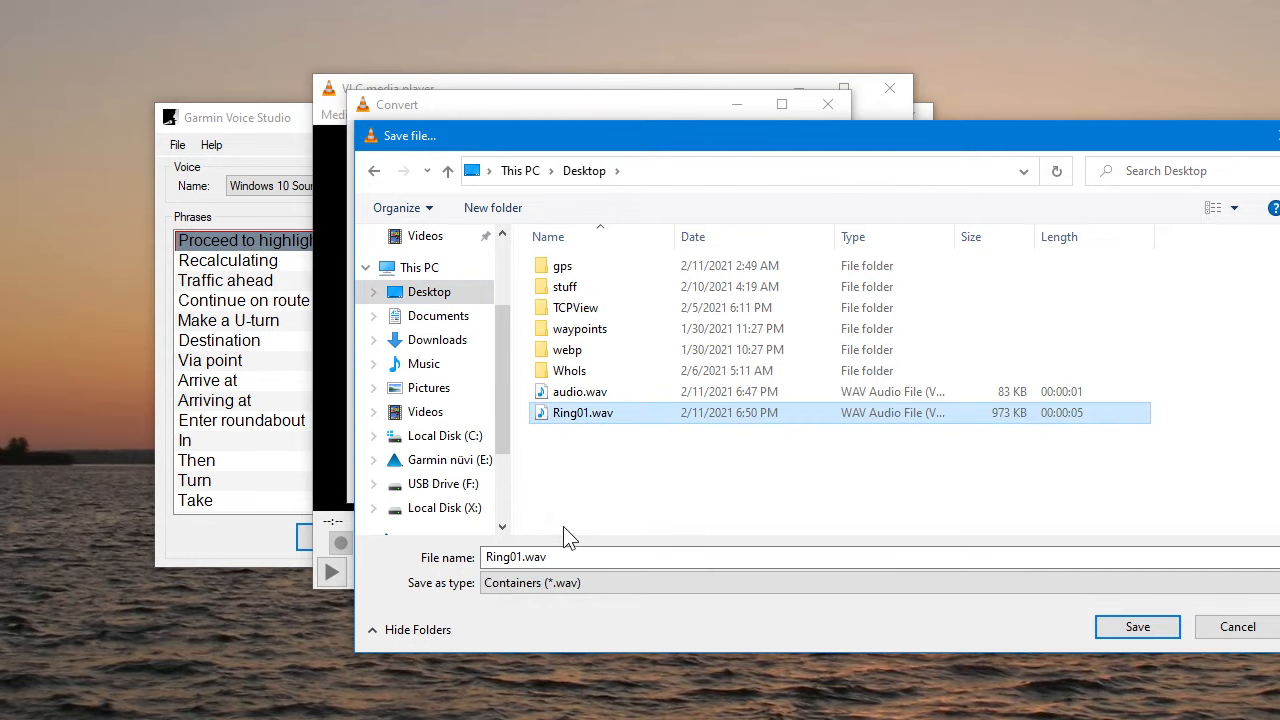
{"action": "left_click", "coordinate": [1120, 630]}
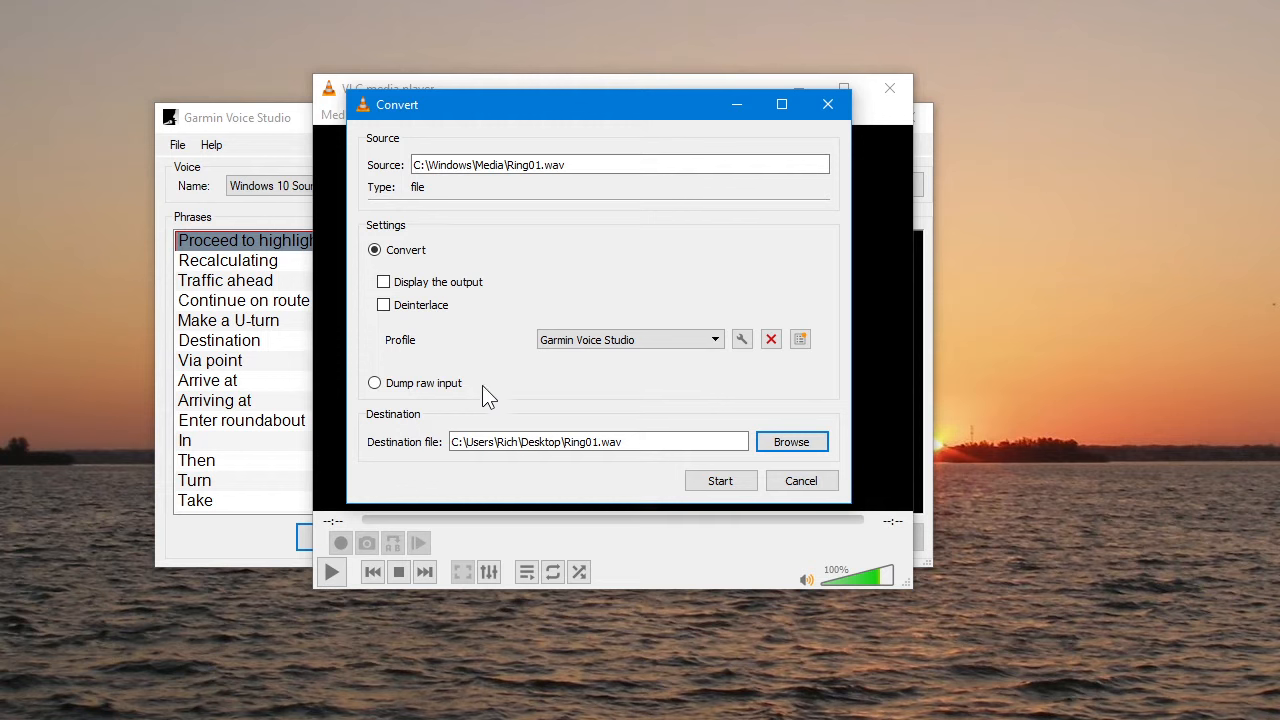
Step: Start the conversion and overwrite the existing Ring01.wav output file
{"action": "left_click", "coordinate": [718, 481]}
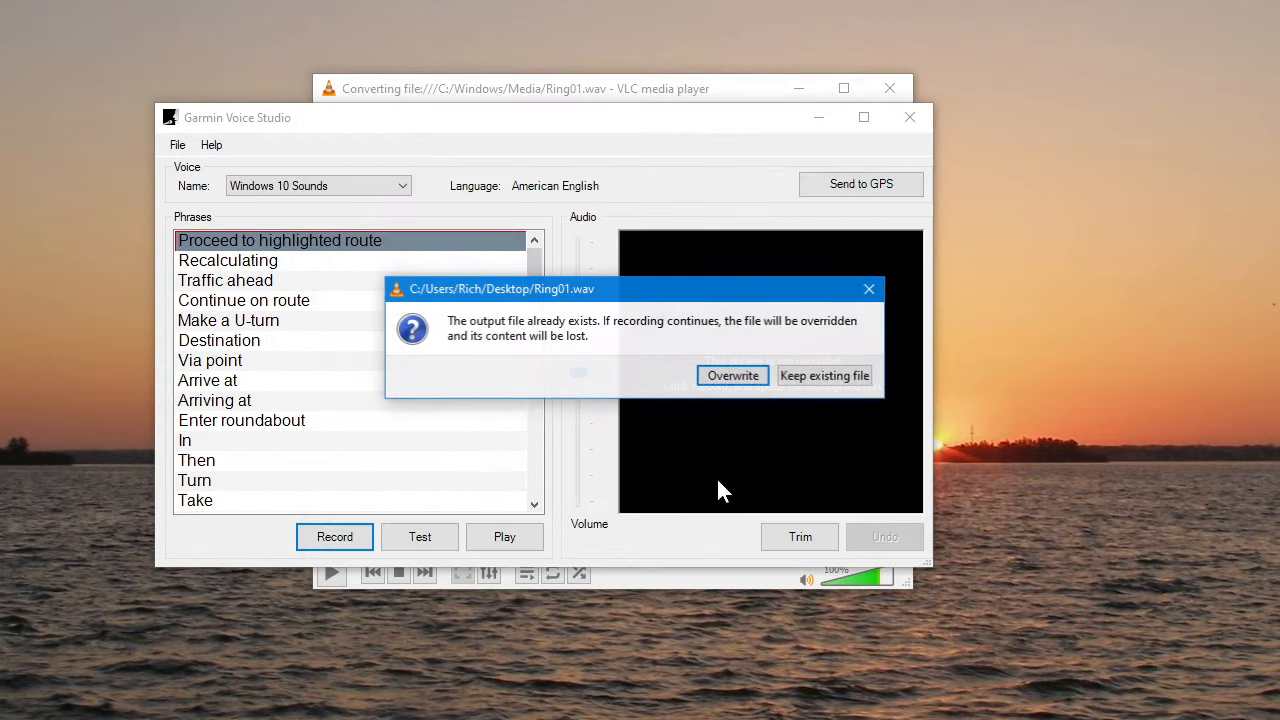
{"action": "left_click", "coordinate": [731, 376]}
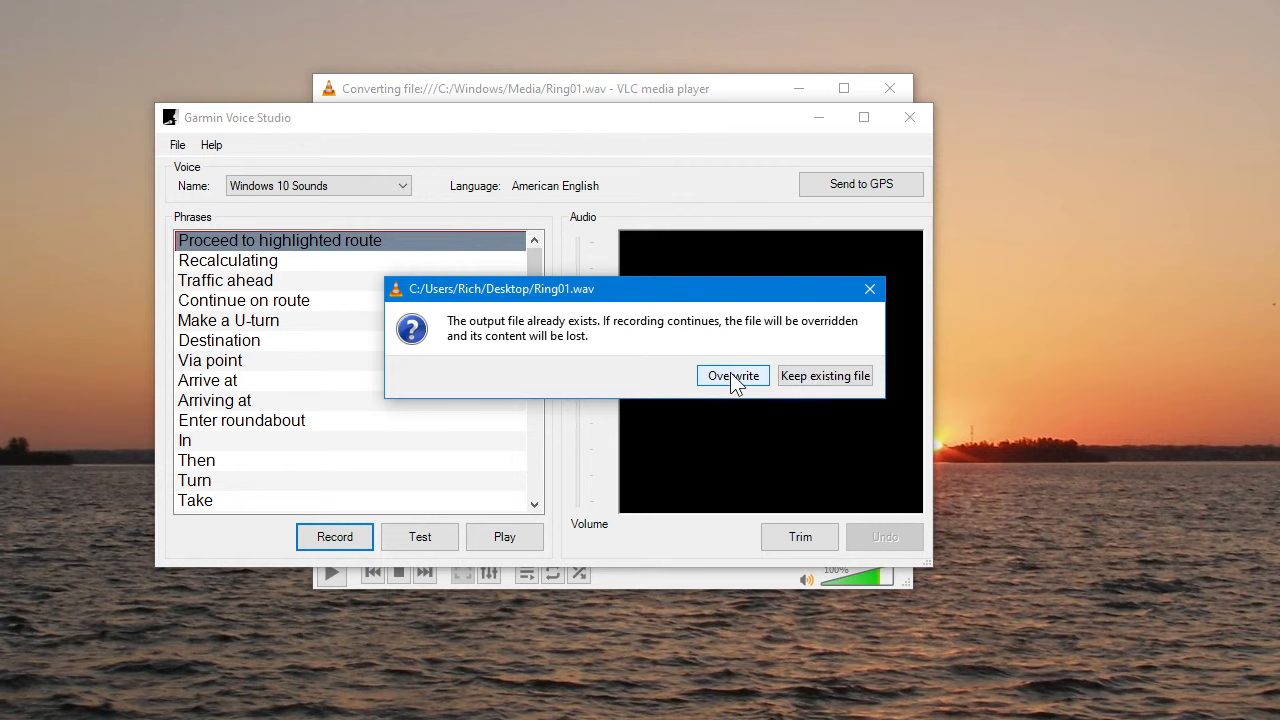
{"action": "left_click", "coordinate": [733, 378]}
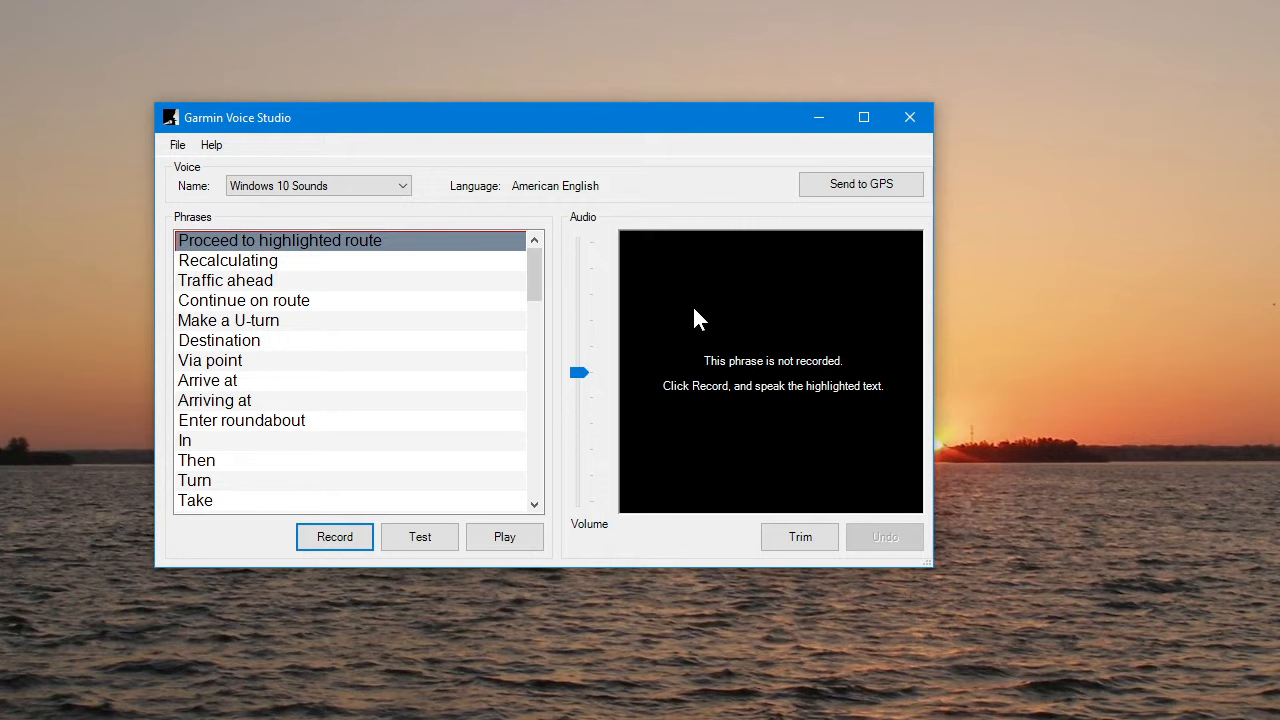
Step: In Garmin Voice Studio, import Ring01.wav from the Desktop for the phrase "Proceed to highlighted route" and play it back
{"action": "left_click", "coordinate": [250, 266]}
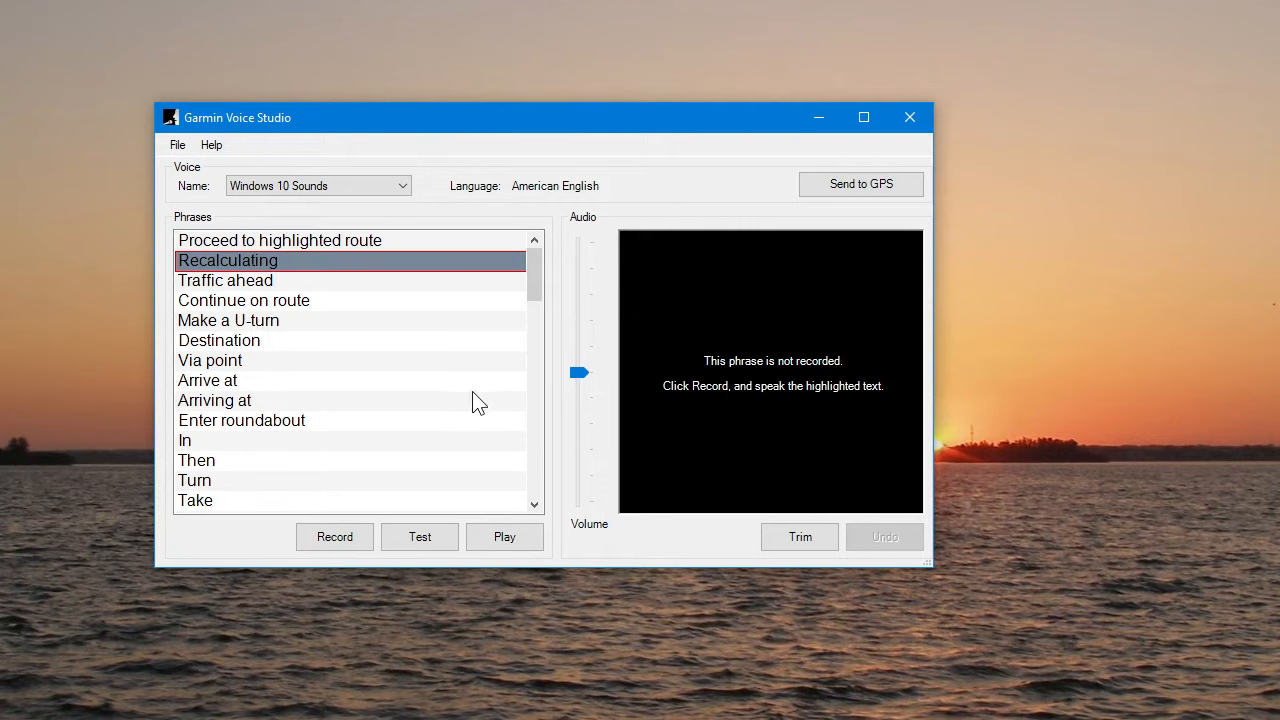
{"action": "left_click", "coordinate": [272, 246]}
{"action": "left_click", "coordinate": [175, 146]}
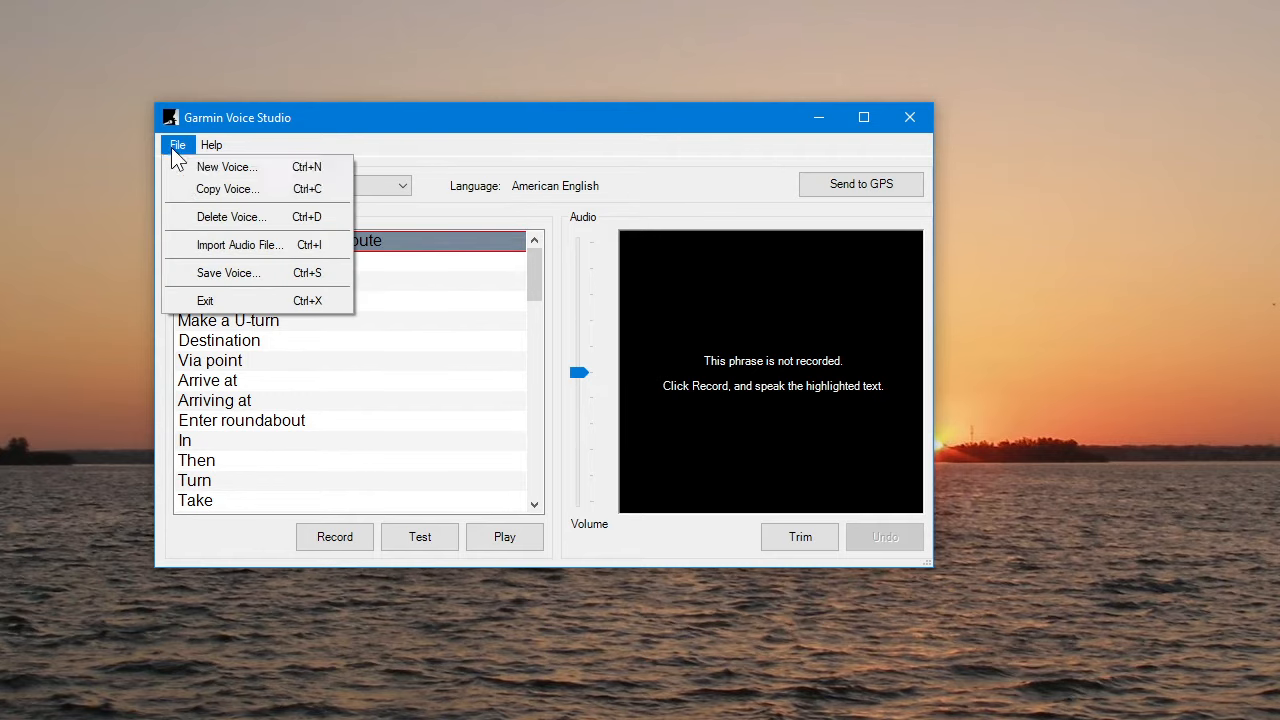
{"action": "left_click", "coordinate": [215, 244]}
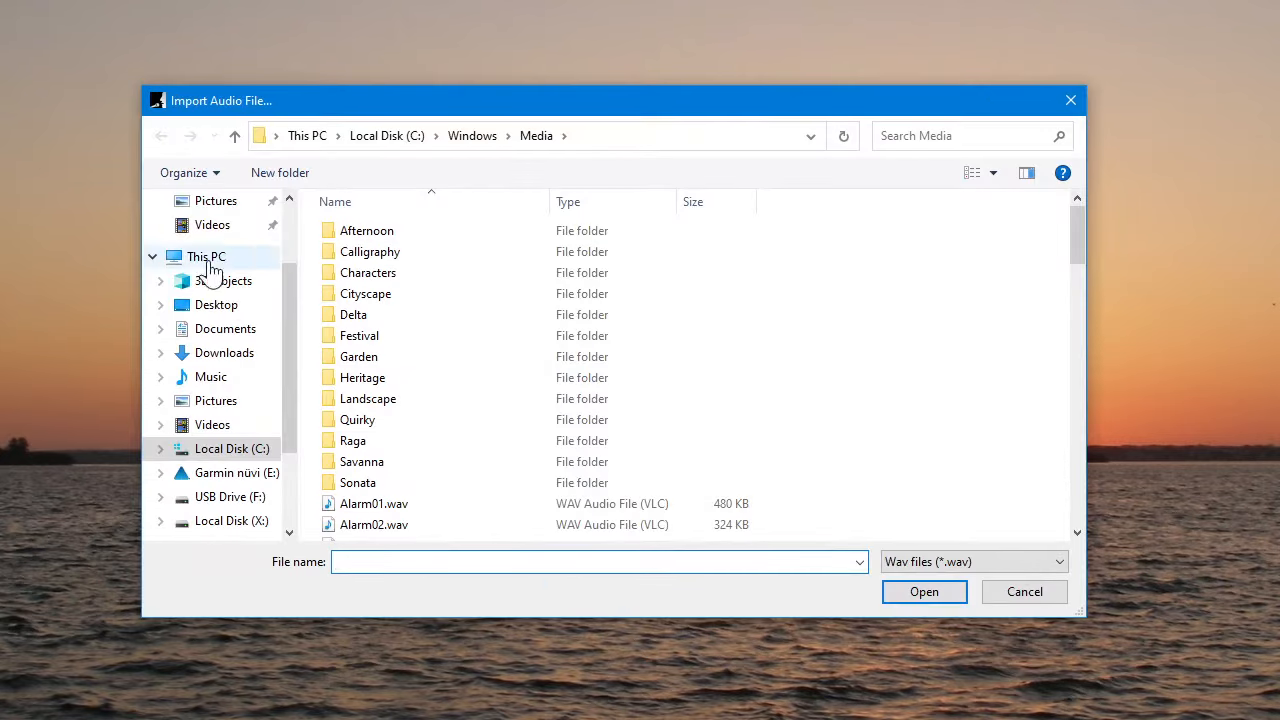
{"action": "left_click", "coordinate": [216, 304]}
{"action": "left_click", "coordinate": [368, 378]}
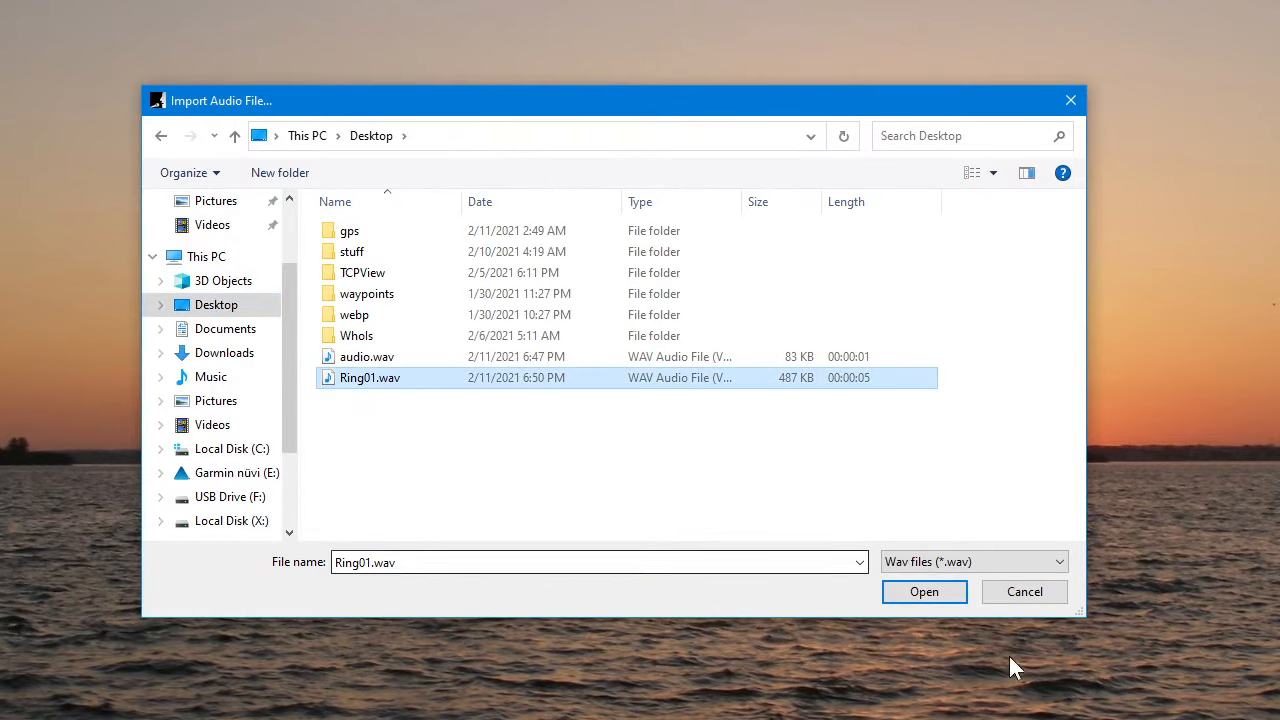
{"action": "left_click", "coordinate": [917, 594]}
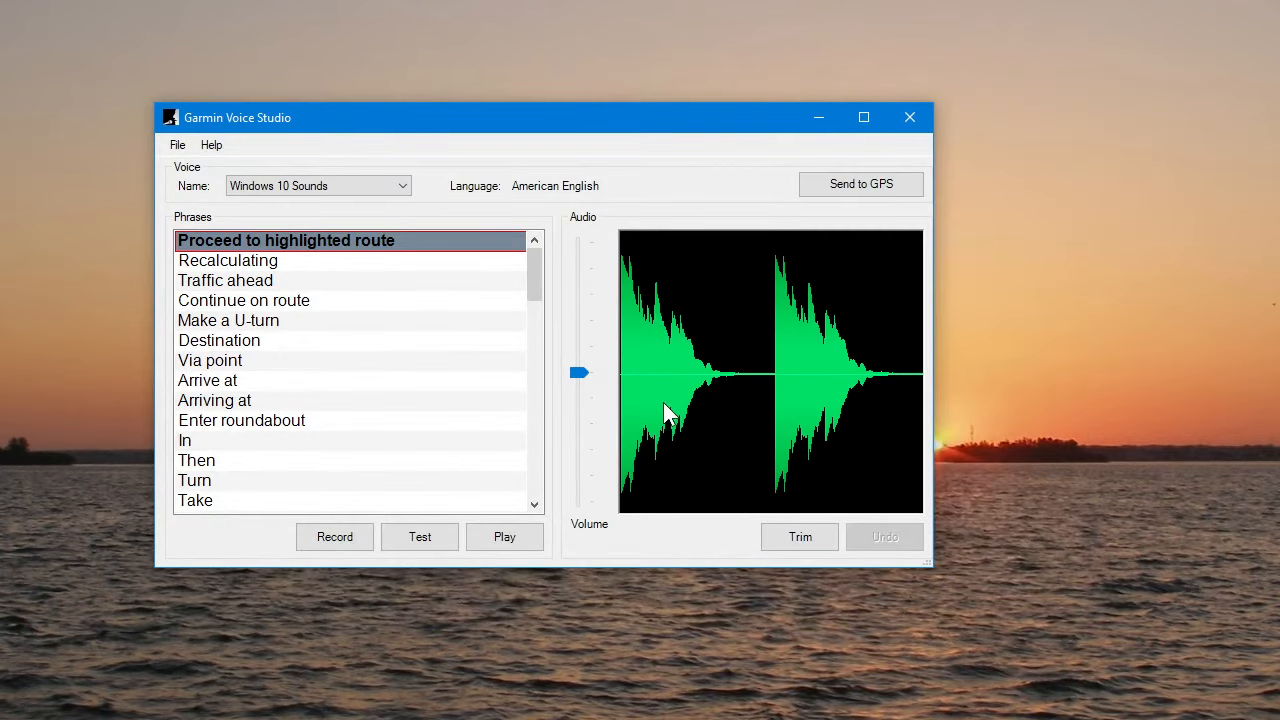
{"action": "left_click", "coordinate": [504, 537]}
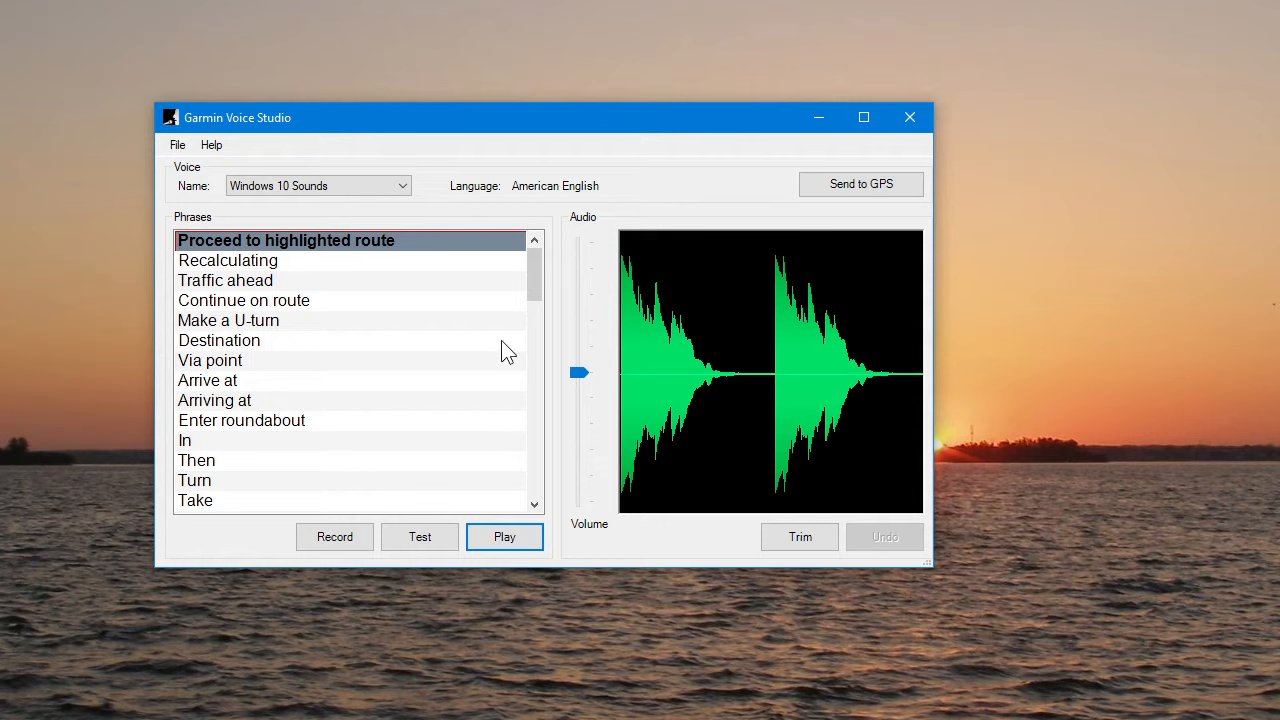
{"action": "left_click_drag", "start_coordinate": [538, 277], "coordinate": [529, 252]}
Step: Start another audio file import and go to the C:\ProgramData\Garmin folder
{"action": "left_click", "coordinate": [178, 144]}
{"action": "left_click", "coordinate": [205, 246]}
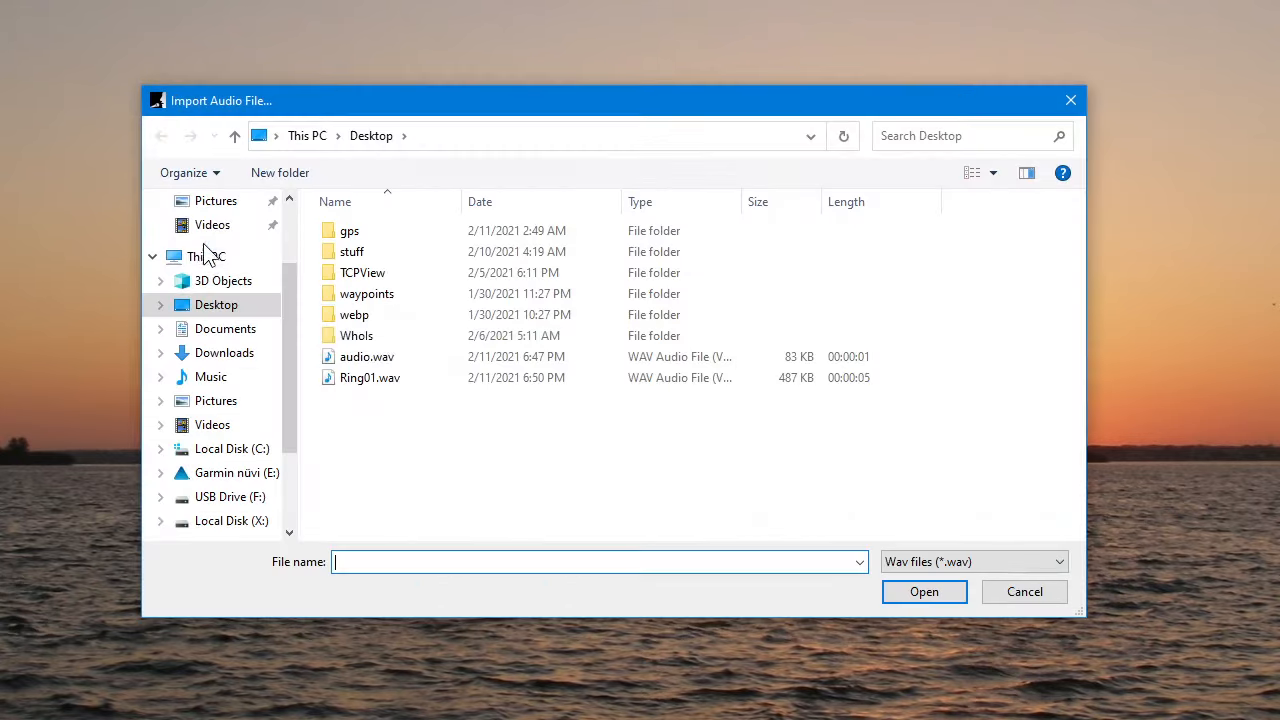
{"action": "left_click_drag", "start_coordinate": [404, 105], "coordinate": [406, 79]}
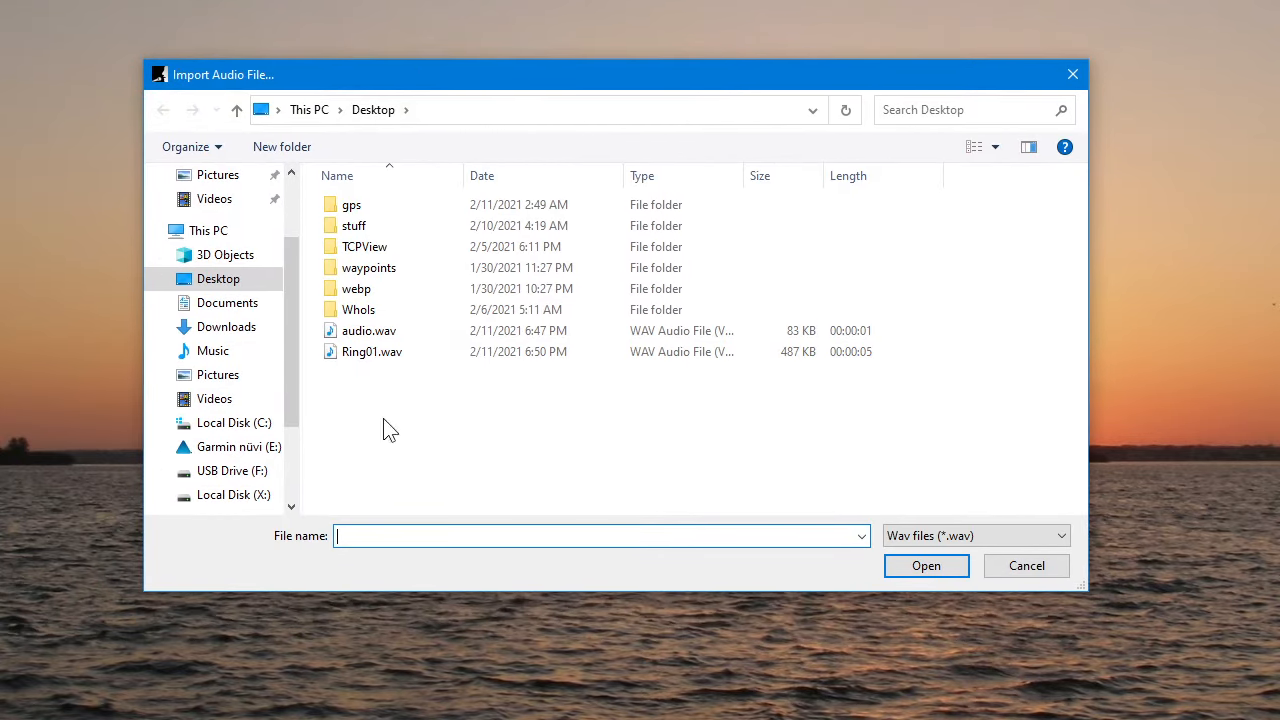
{"action": "type", "text": "C:\\ProgramData"}
{"action": "type", "text": "\\"}
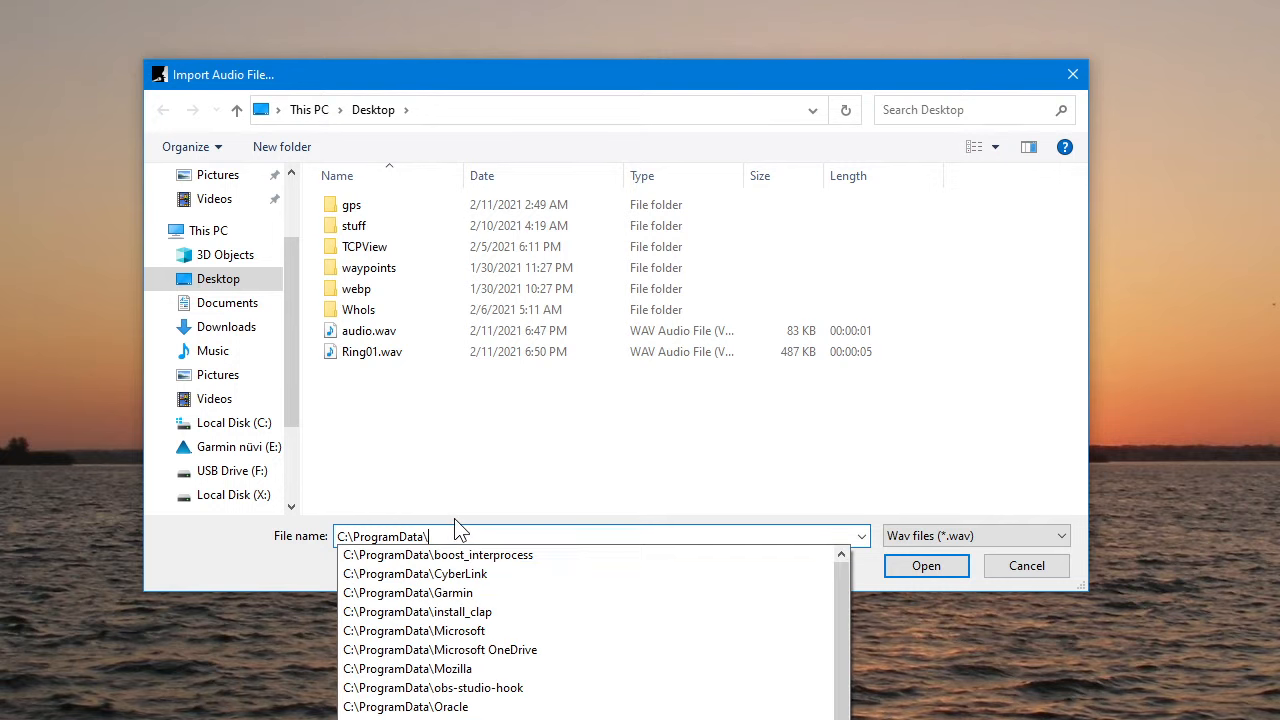
{"action": "type", "text": "Garmin"}
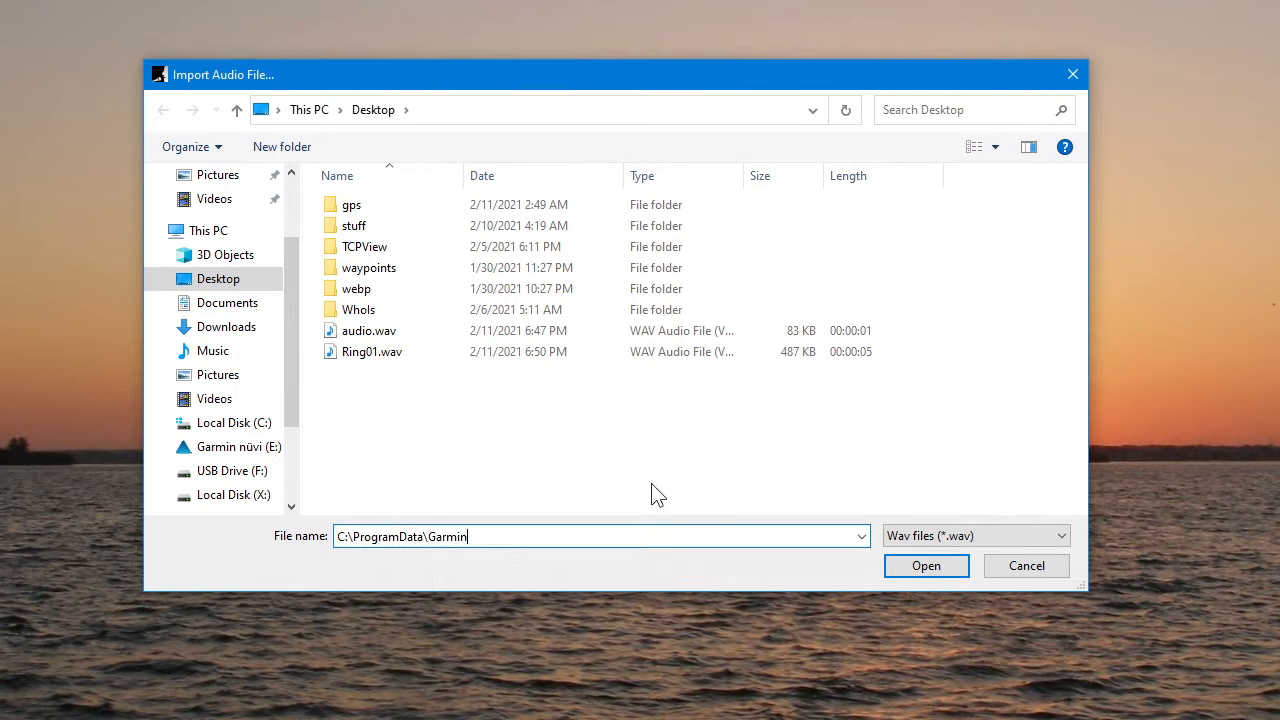
{"action": "left_click", "coordinate": [951, 560]}
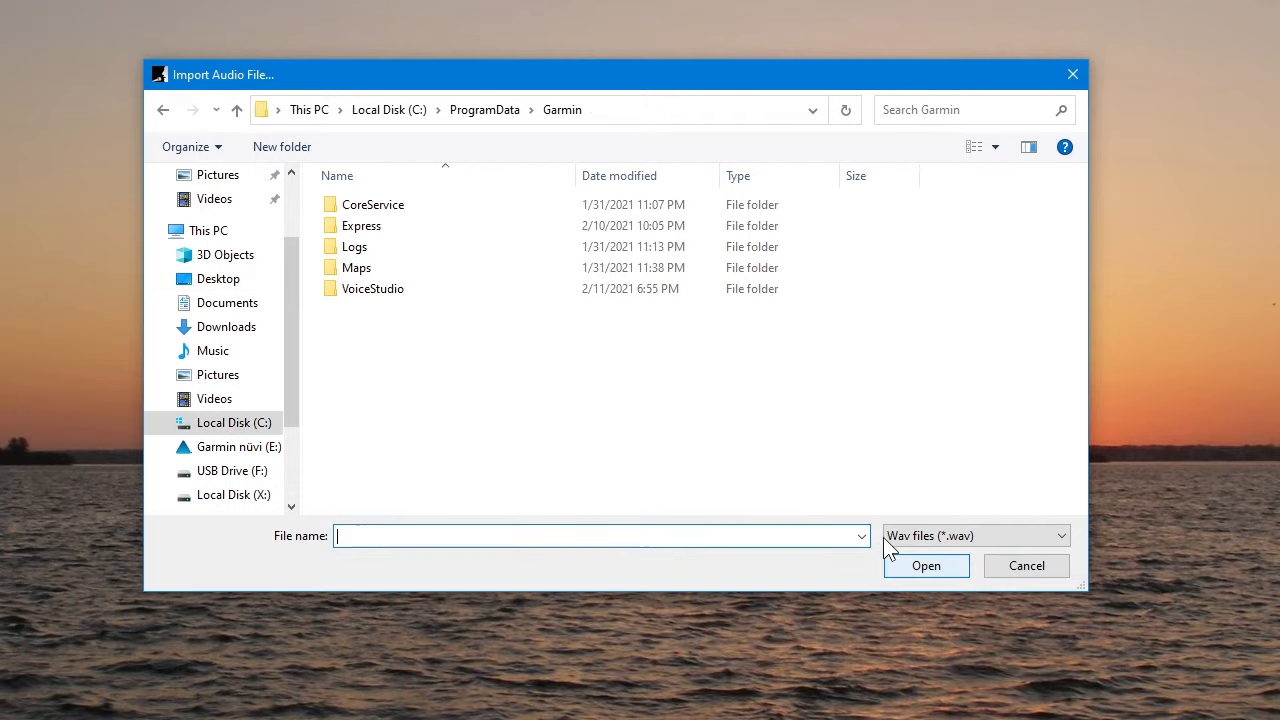
Step: Import blank.wav from the VoiceStudio\data\audio folder for the phrase "Proceed to highlighted route", overwriting its existing recording
{"action": "left_click", "coordinate": [350, 291]}
{"action": "double_click", "coordinate": [333, 289]}
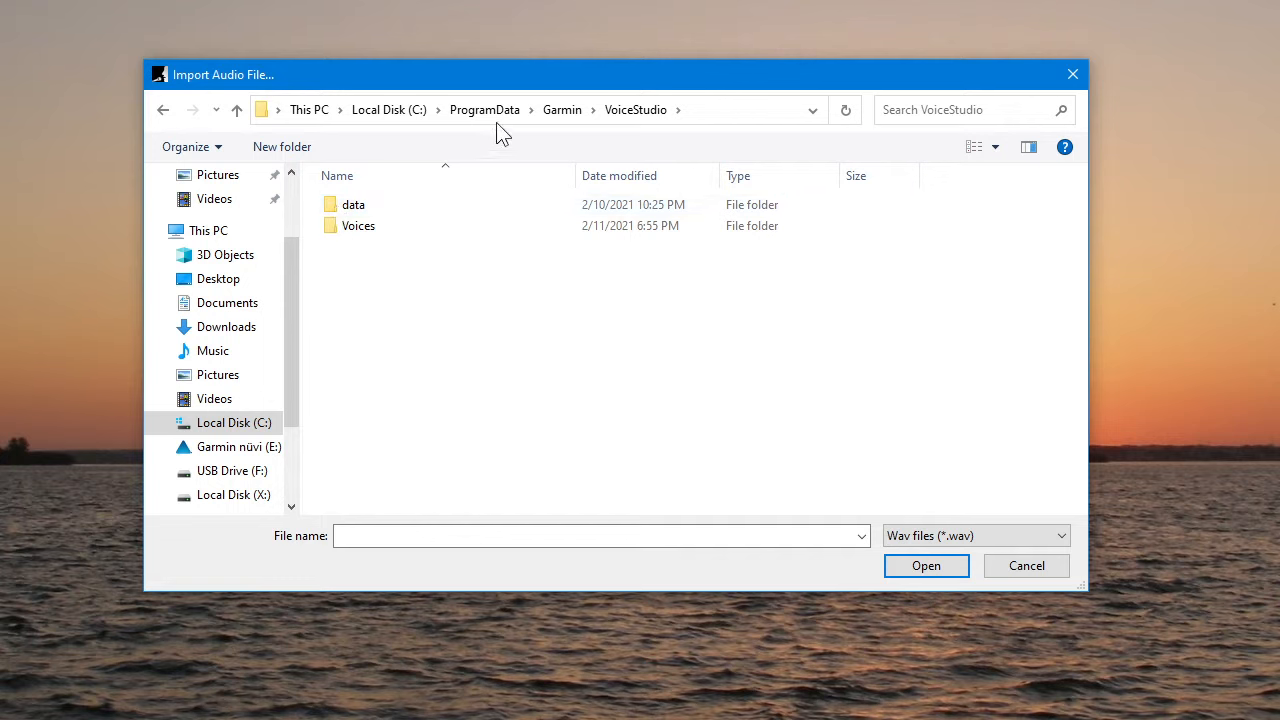
{"action": "left_click", "coordinate": [563, 112]}
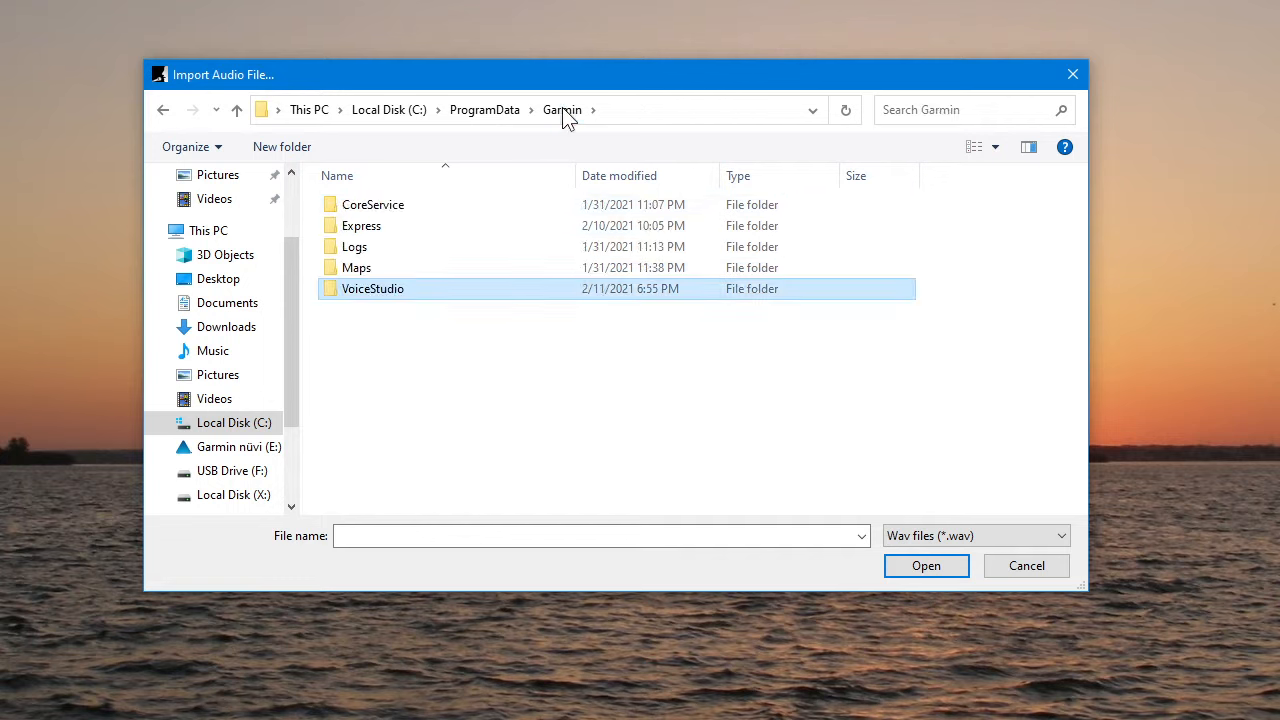
{"action": "double_click", "coordinate": [337, 292]}
{"action": "double_click", "coordinate": [336, 205]}
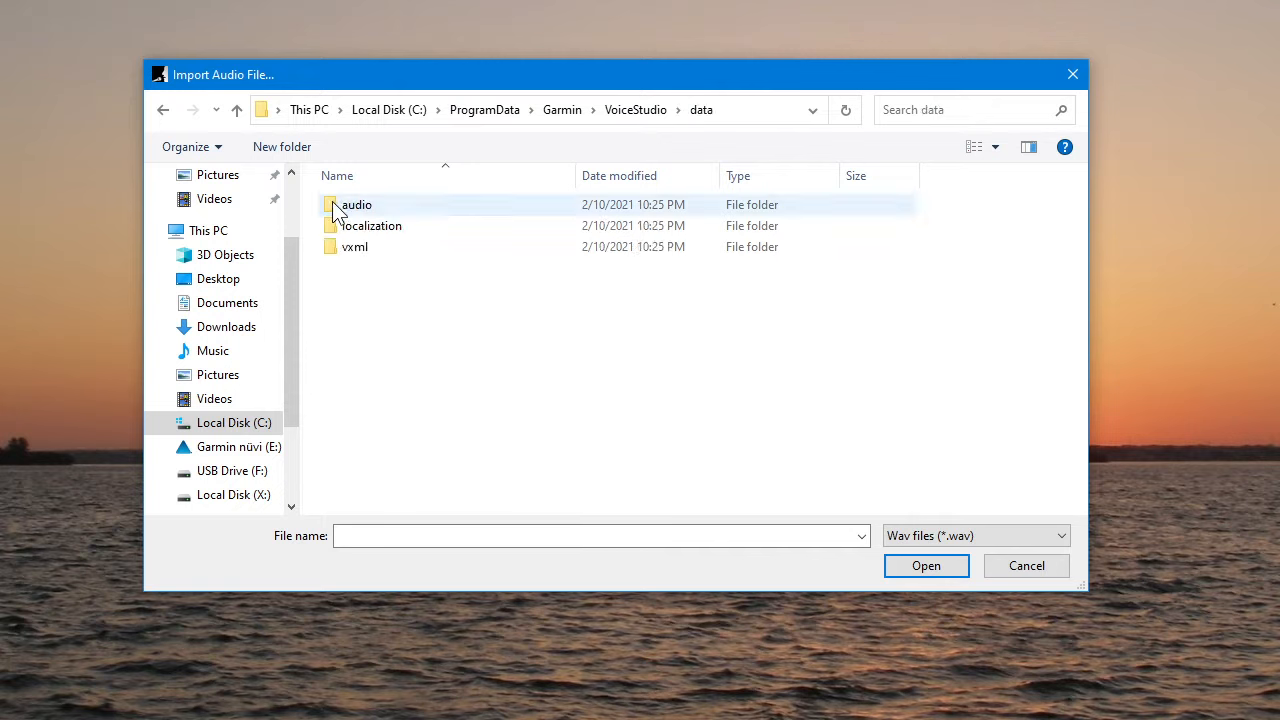
{"action": "double_click", "coordinate": [333, 204]}
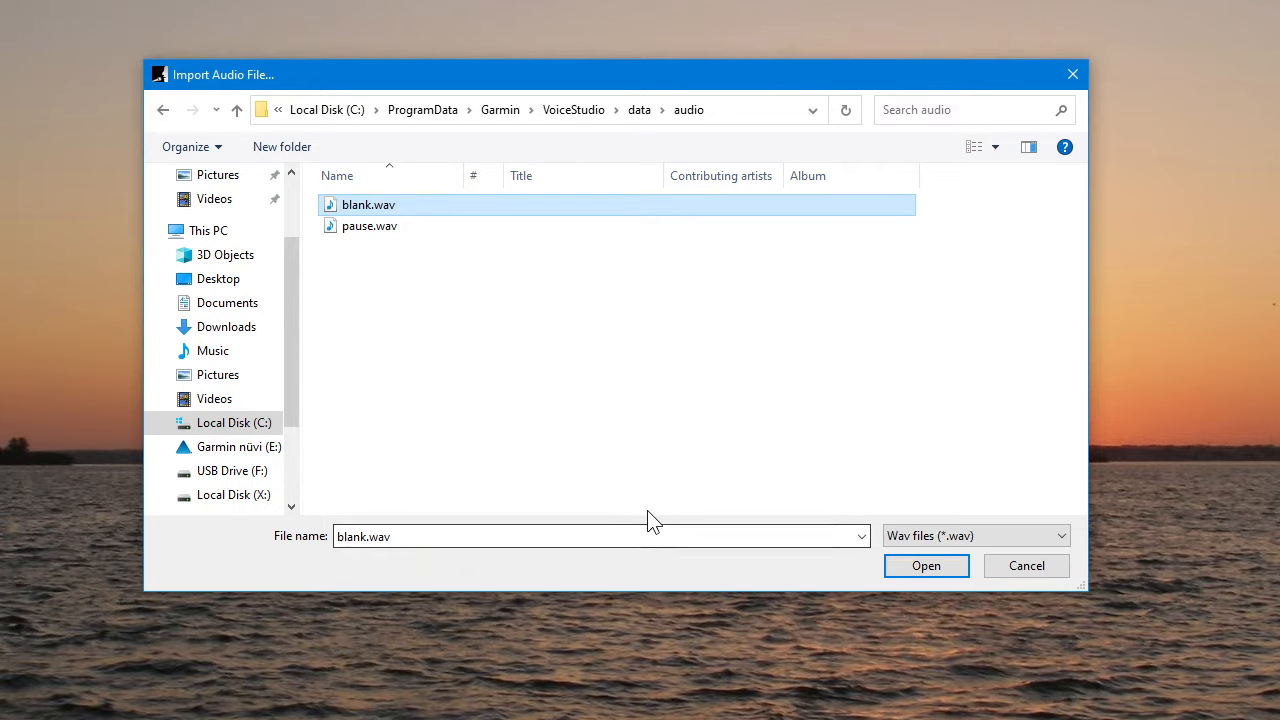
{"action": "left_click", "coordinate": [887, 565]}
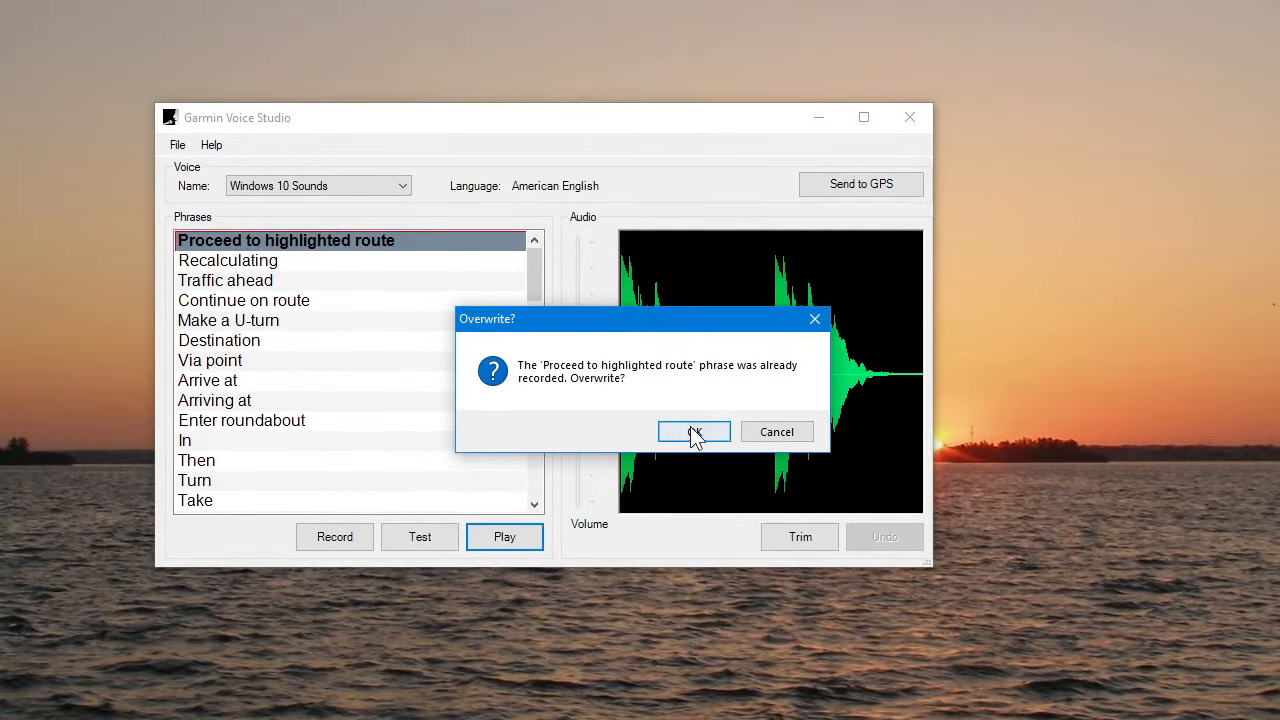
{"action": "left_click", "coordinate": [692, 432]}
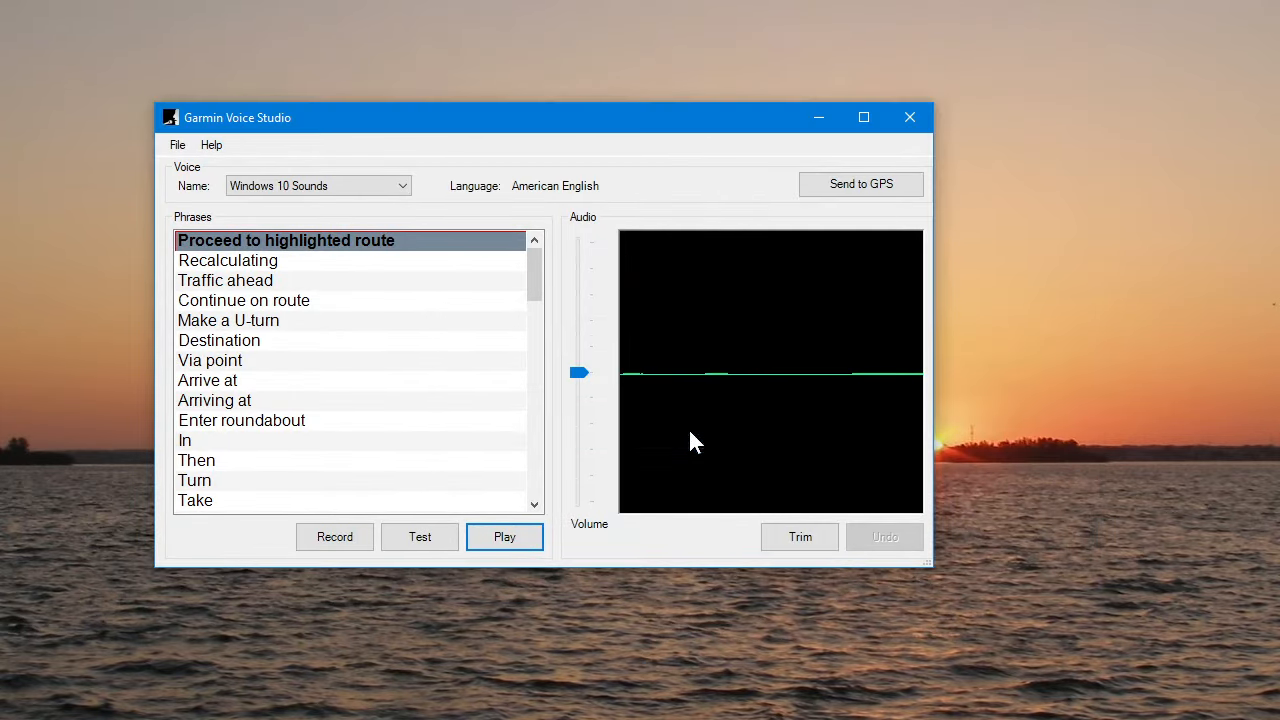
Step: Import blank.wav for the phrases "Recalculating" and "Traffic ahead"
{"action": "left_click", "coordinate": [227, 262]}
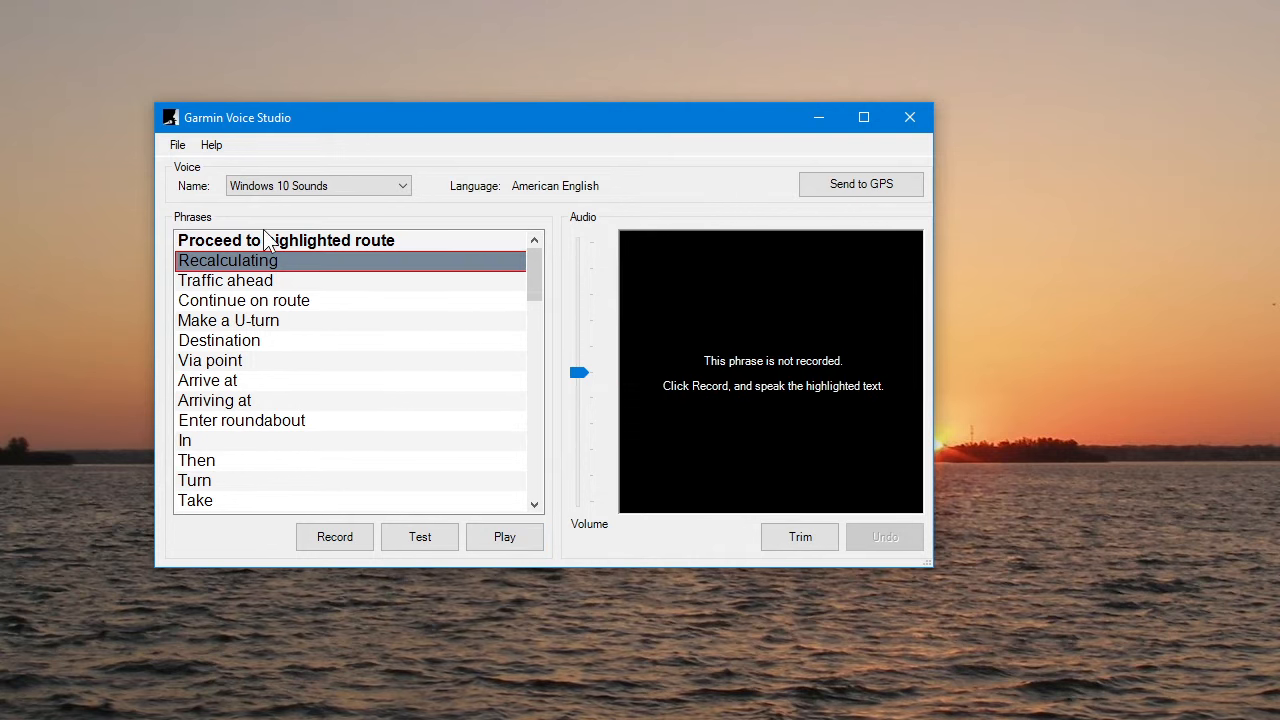
{"action": "left_click", "coordinate": [178, 146]}
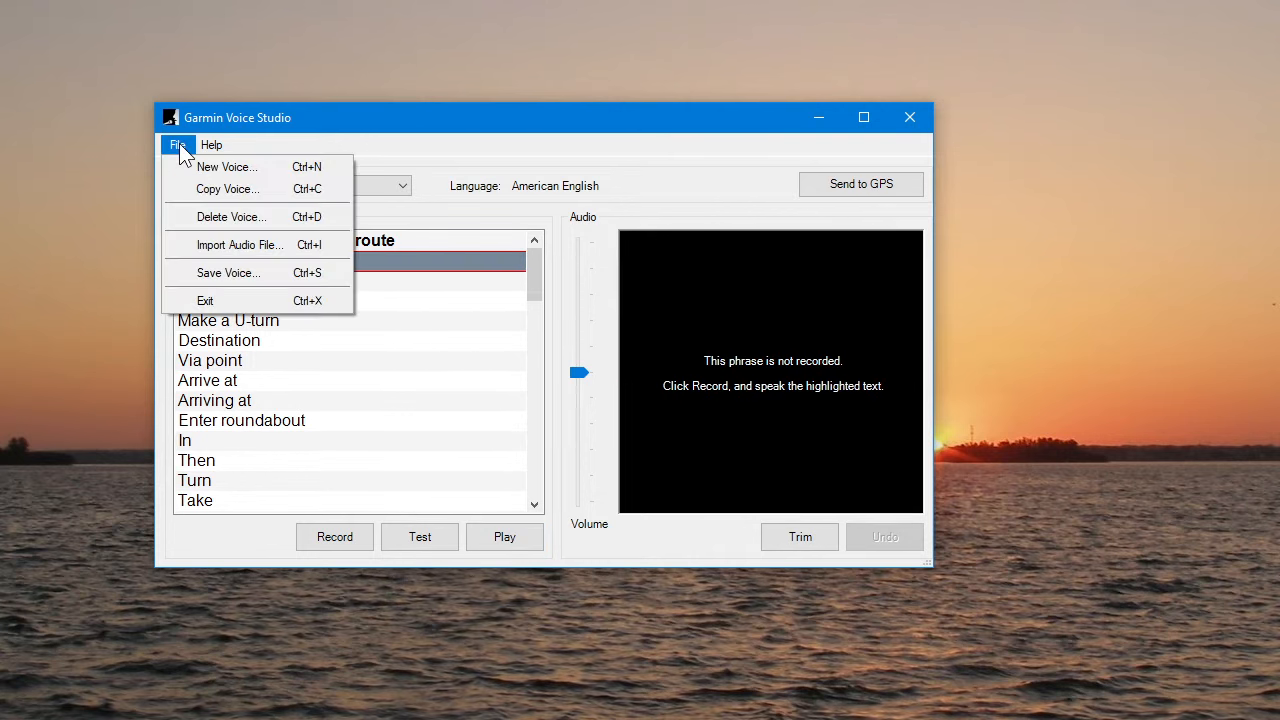
{"action": "left_click", "coordinate": [181, 249]}
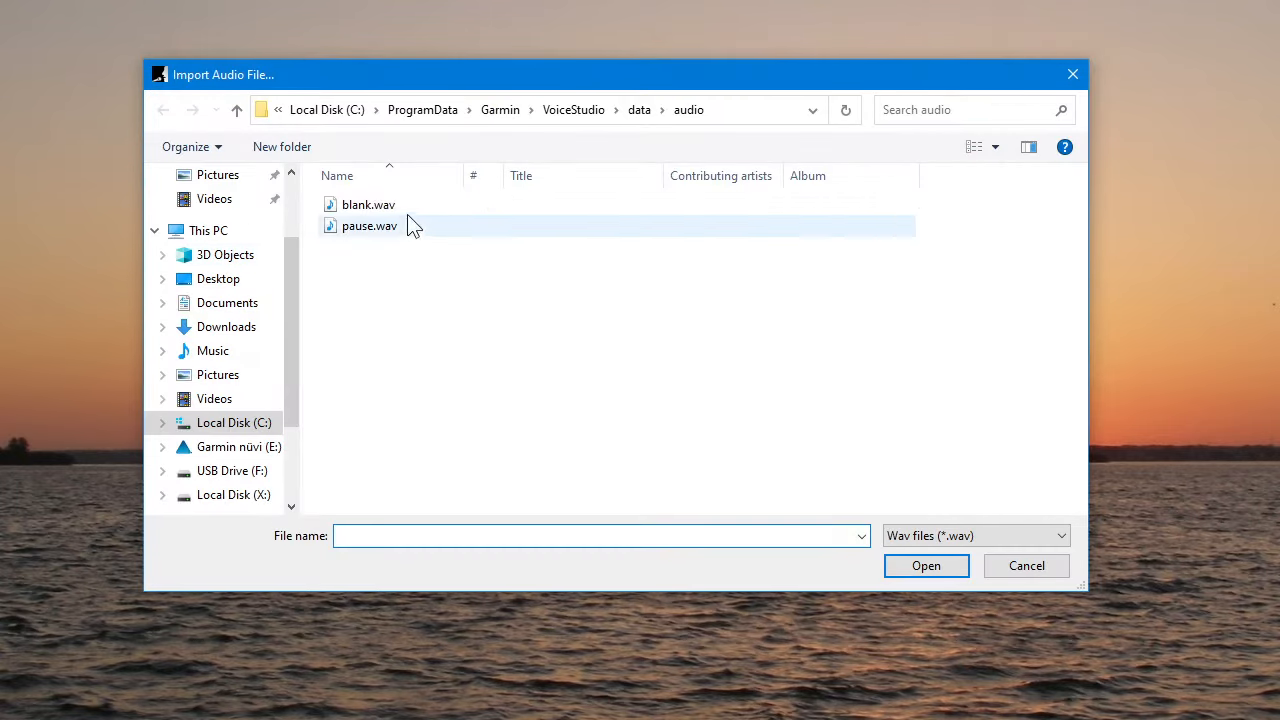
{"action": "double_click", "coordinate": [365, 206]}
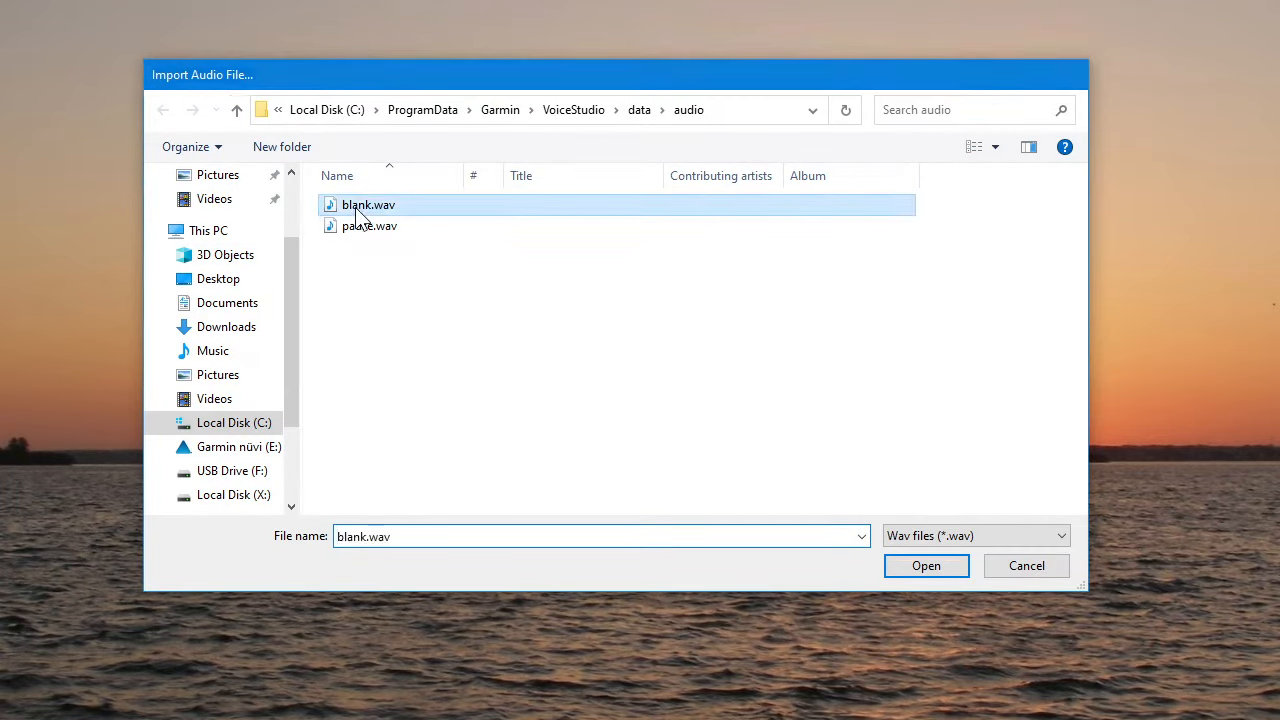
{"action": "left_click", "coordinate": [233, 280]}
{"action": "left_click", "coordinate": [178, 145]}
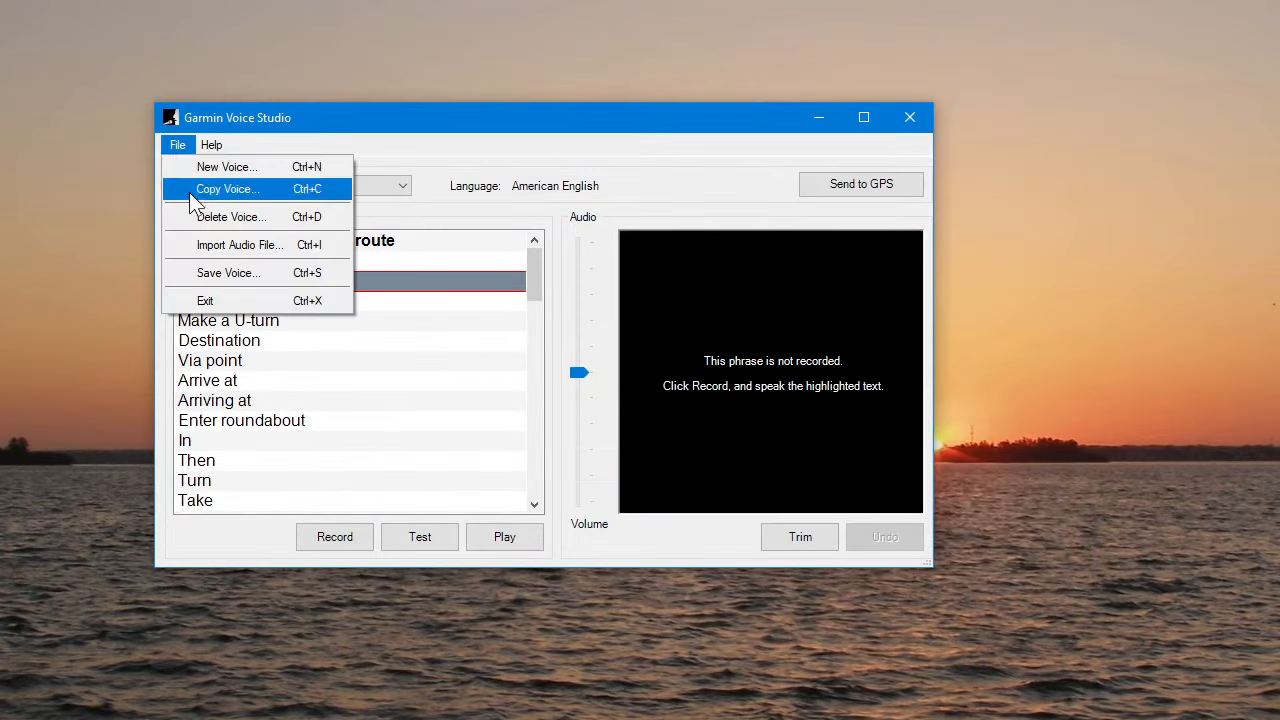
{"action": "left_click", "coordinate": [186, 248]}
{"action": "double_click", "coordinate": [345, 227]}
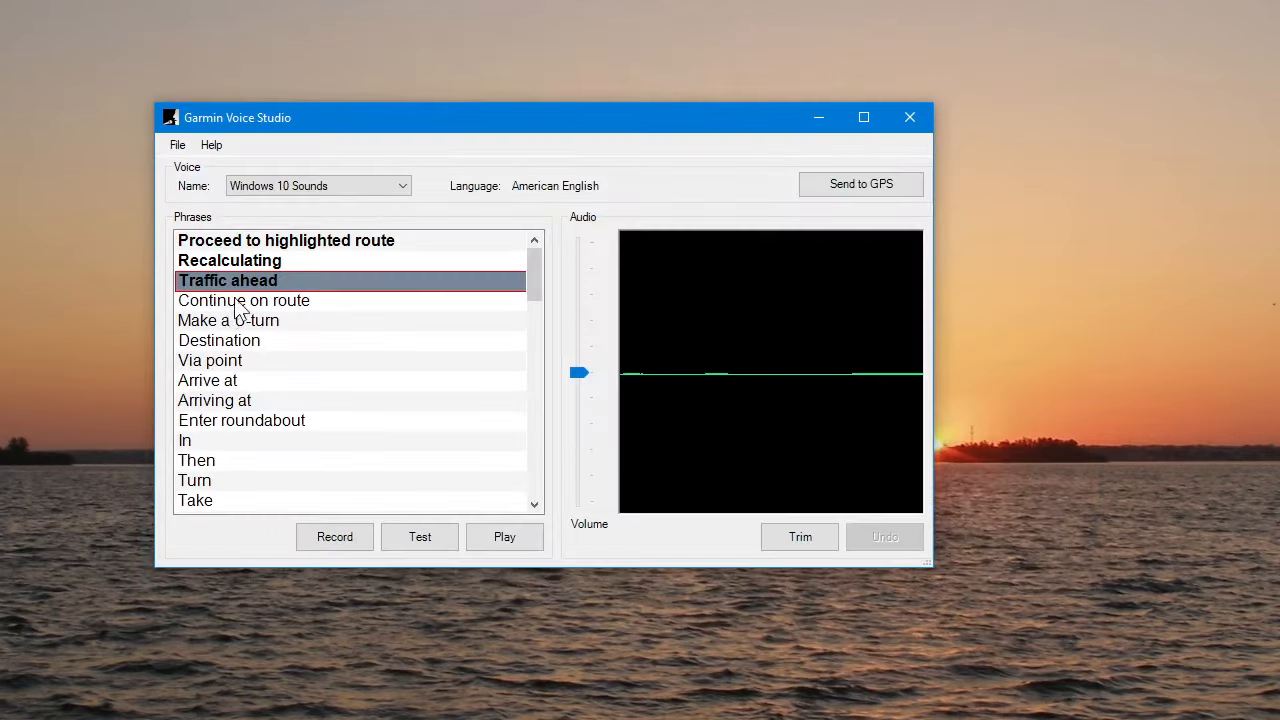
Step: Import blank.wav for the phrases "Continue on route" and "Make a U-turn"
{"action": "left_click", "coordinate": [220, 300]}
{"action": "left_click", "coordinate": [179, 146]}
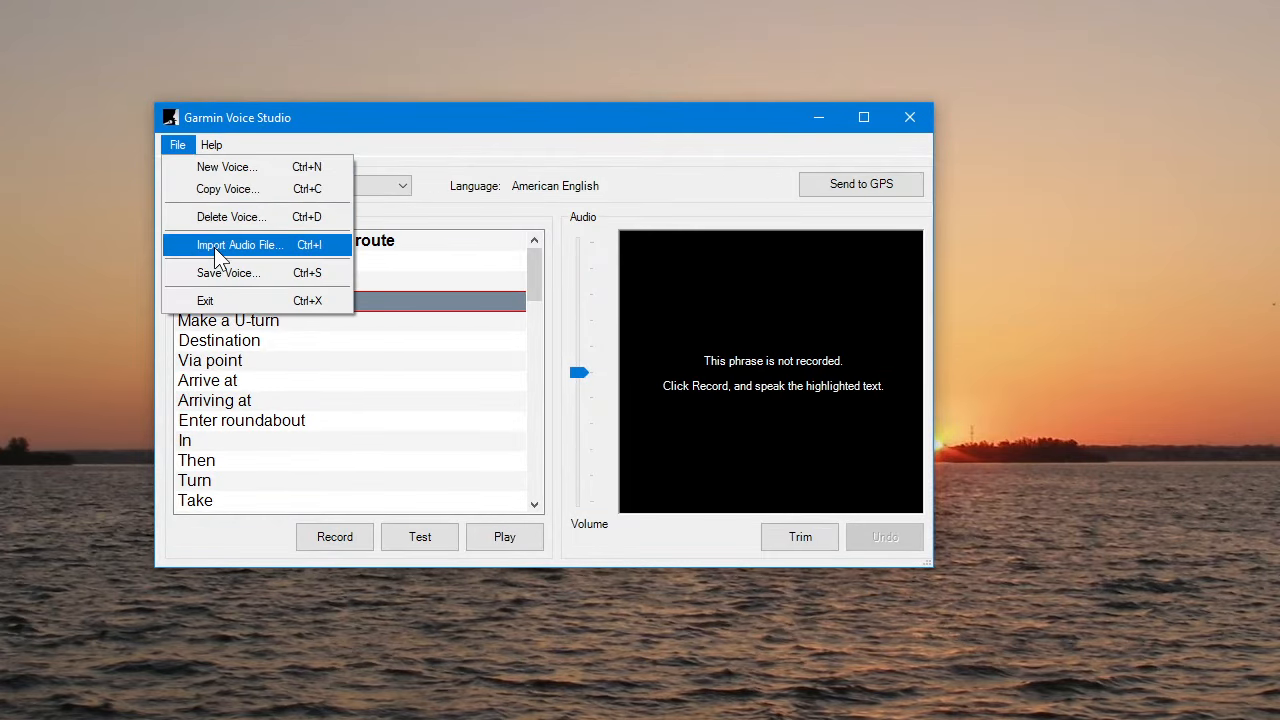
{"action": "left_click", "coordinate": [214, 247]}
{"action": "double_click", "coordinate": [337, 204]}
{"action": "left_click", "coordinate": [337, 320]}
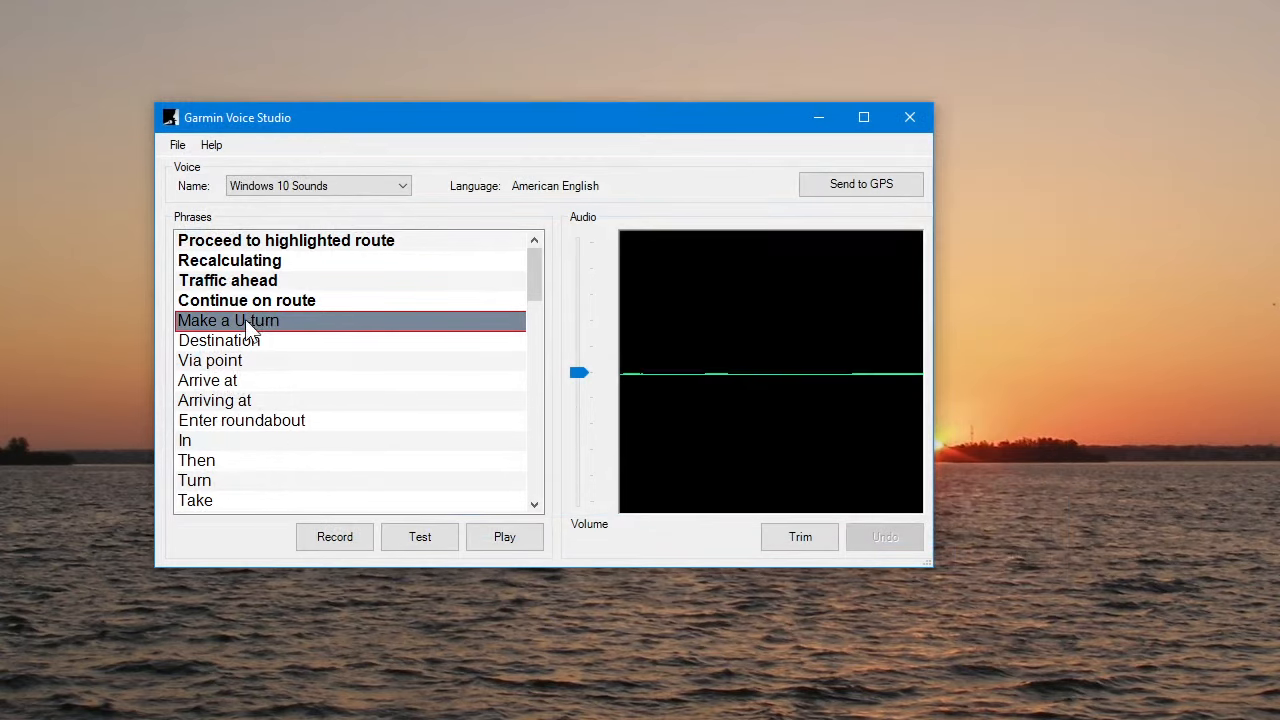
{"action": "key", "text": "ctrl+i"}
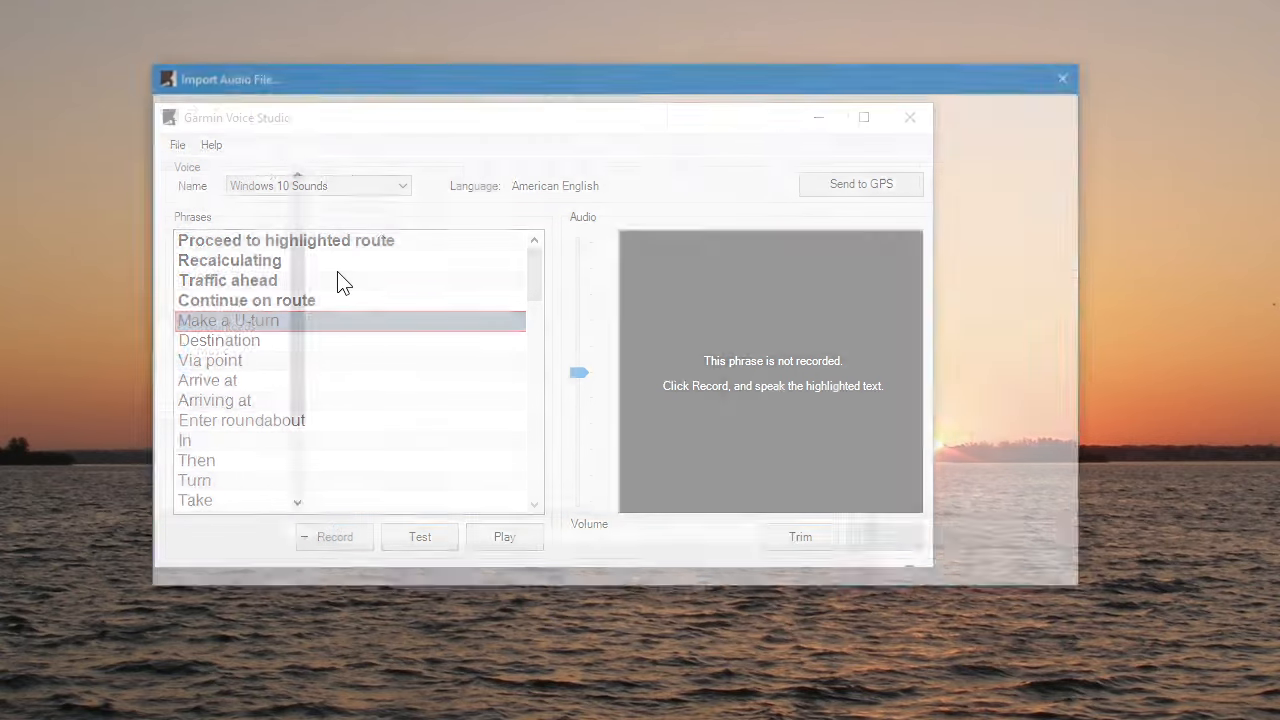
{"action": "type", "text": "blank."}
{"action": "key", "text": "Return"}
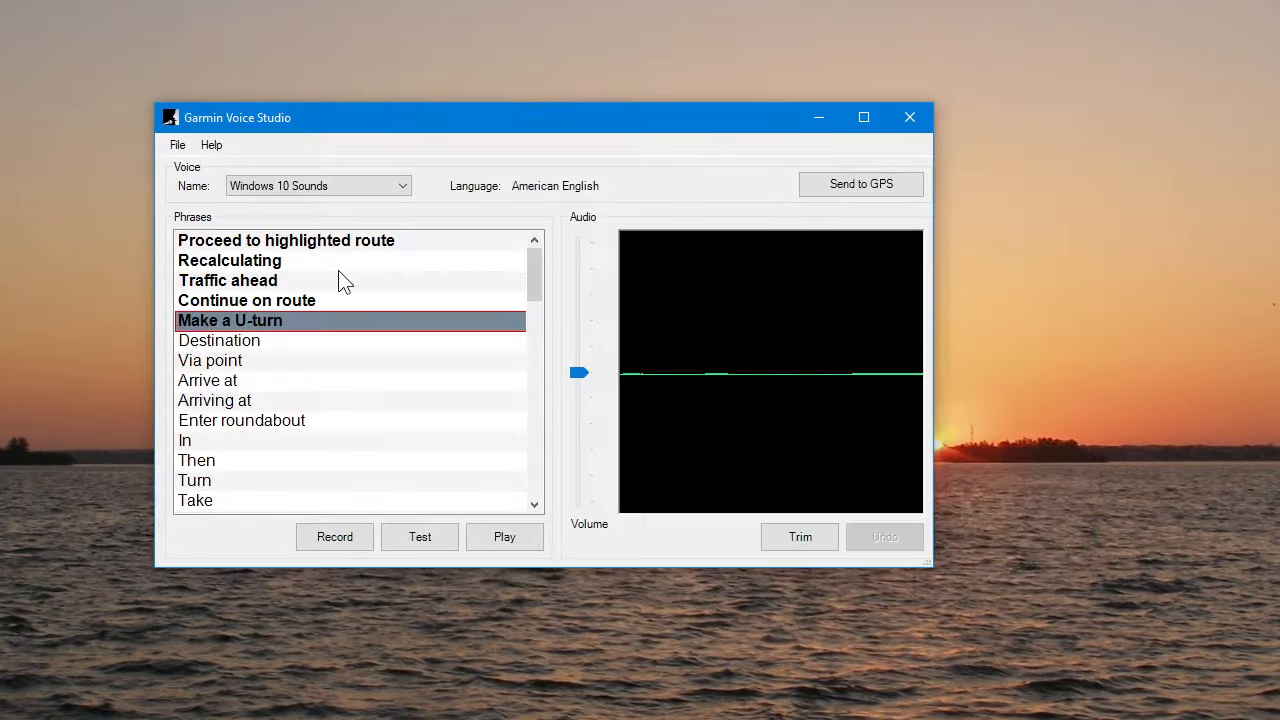
Step: Import blank.wav for the phrases "Destination" and "Via point"
{"action": "key", "text": "Down"}
{"action": "key", "text": "ctrl+i"}
{"action": "type", "text": "bl"}
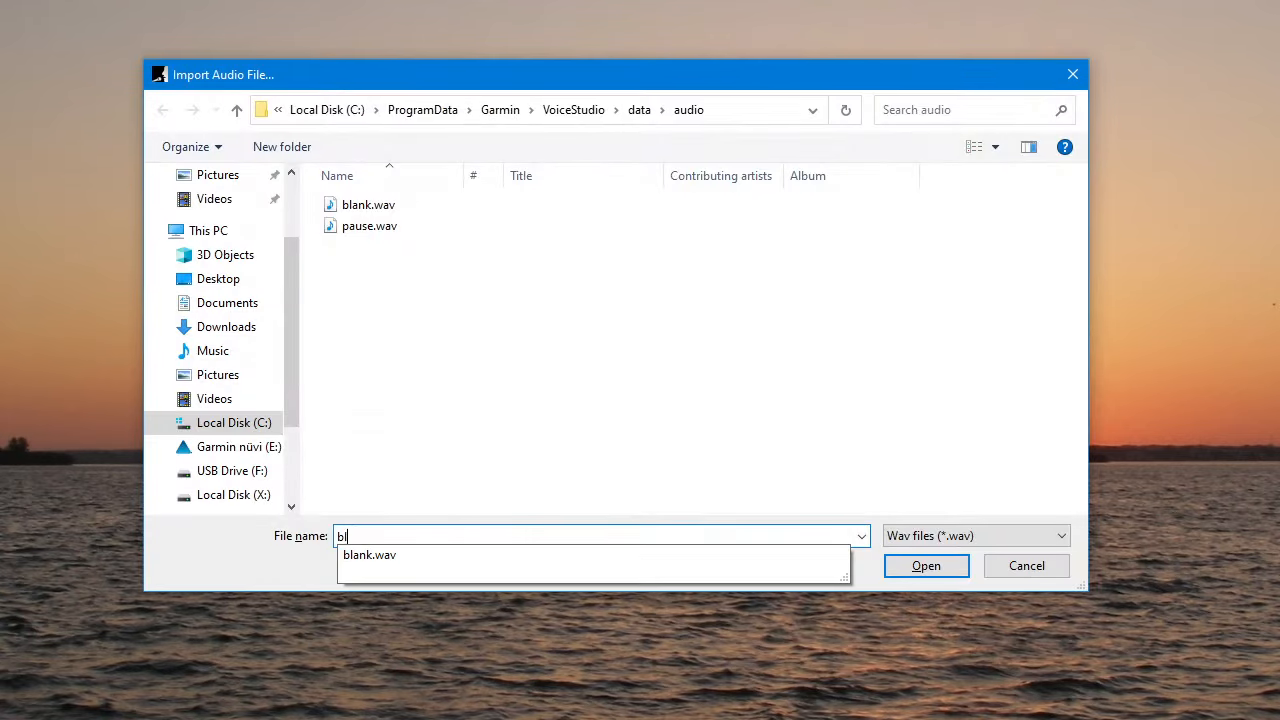
{"action": "key", "text": "Return"}
{"action": "key", "text": "Return"}
{"action": "key", "text": "Down"}
{"action": "key", "text": "ctrl+i"}
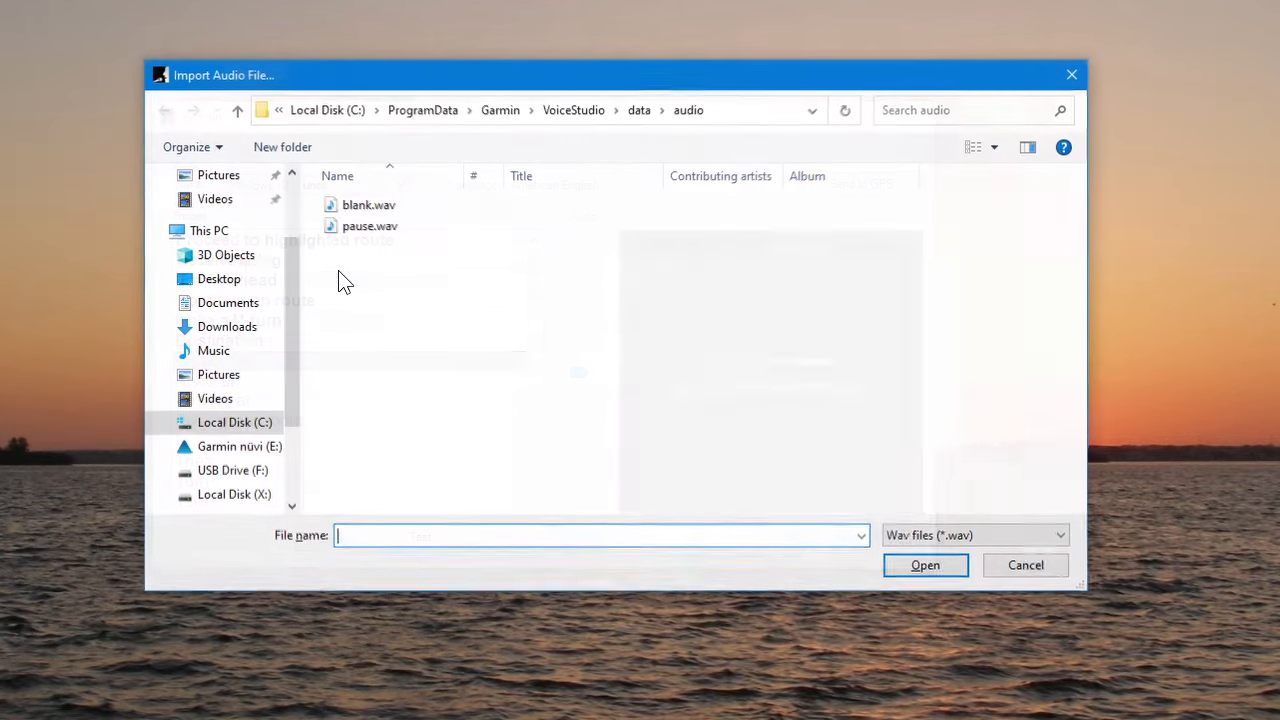
{"action": "type", "text": "blank."}
{"action": "key", "text": "Return"}
Step: Import blank.wav from the VoiceStudio audio folder for the phrase "Arrive at"
{"action": "key", "text": "Down"}
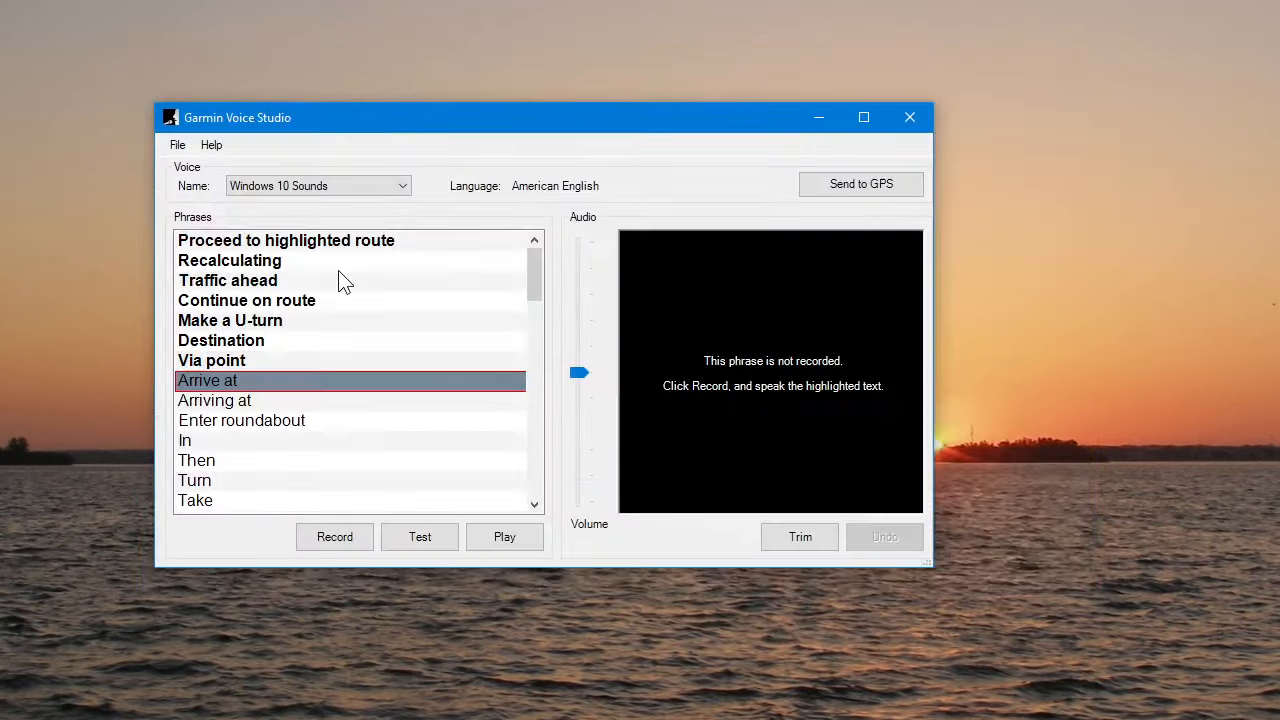
{"action": "key", "text": "ctrl+i"}
{"action": "type", "text": "blank.wav"}
{"action": "key", "text": "BackSpace"}
{"action": "key", "text": "BackSpace"}
{"action": "key", "text": "BackSpace"}
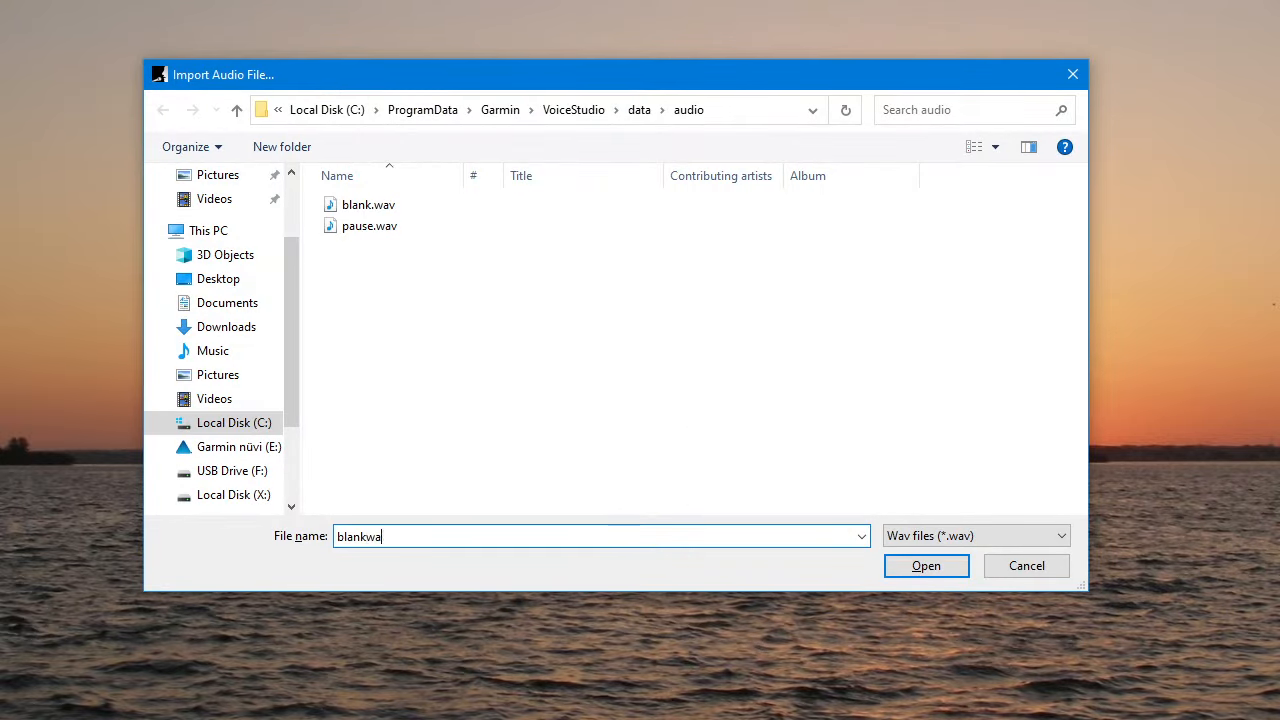
{"action": "type", "text": "."}
{"action": "key", "text": "Down"}
{"action": "key", "text": "Return"}
Step: Import blank.wav for the phrases "Arriving at" and "Enter roundabout"
{"action": "key", "text": "Down"}
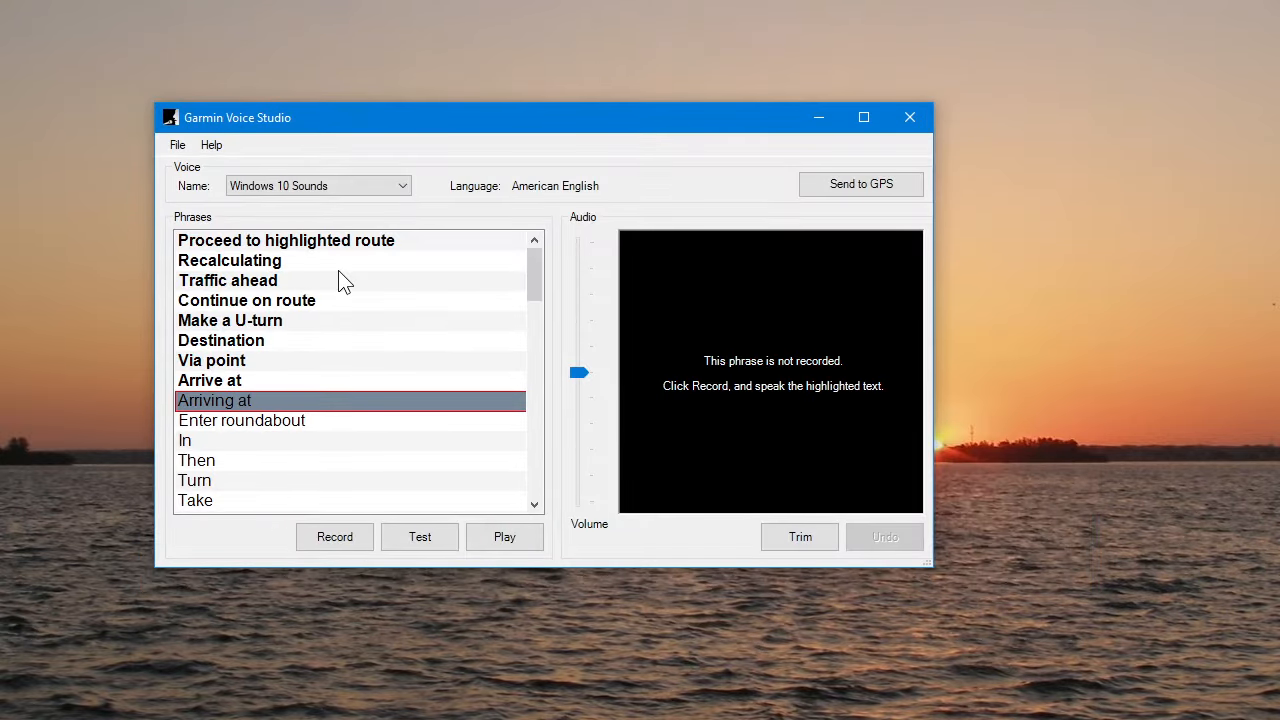
{"action": "key", "text": "ctrl+i"}
{"action": "type", "text": "blank"}
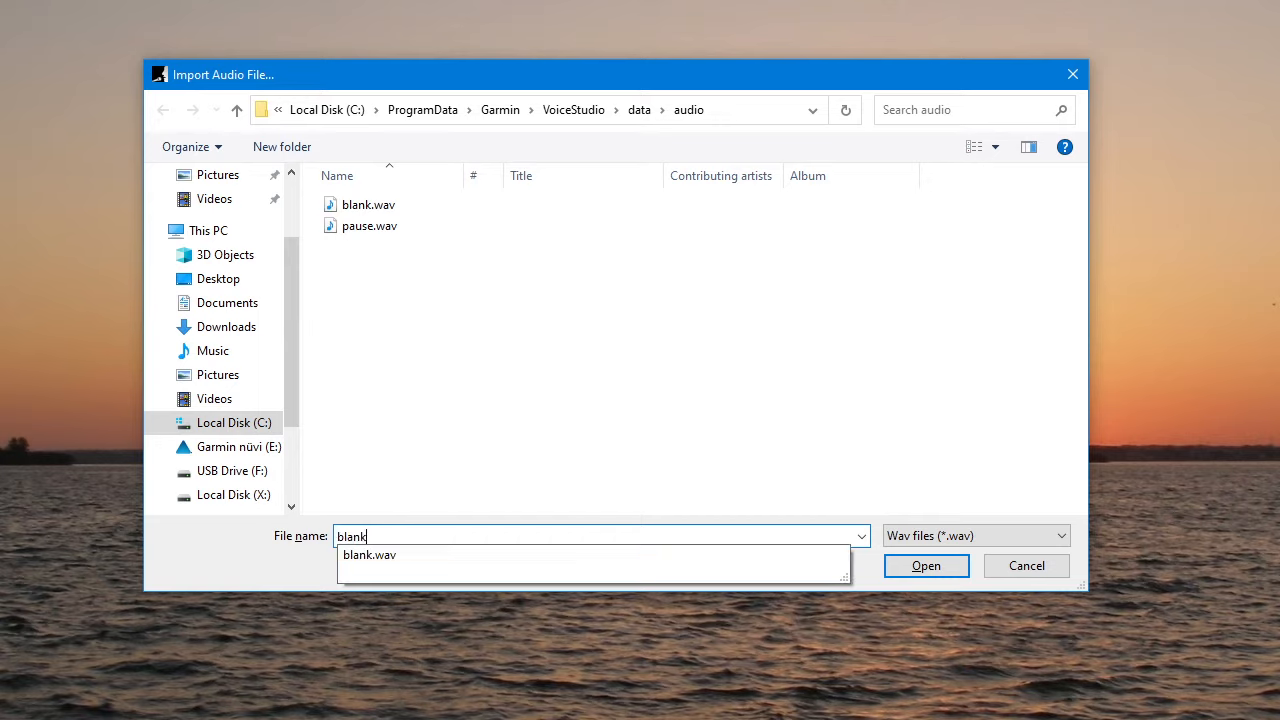
{"action": "key", "text": "Return"}
{"action": "key", "text": "Down"}
{"action": "key", "text": "ctrl+i"}
{"action": "type", "text": "blank"}
{"action": "key", "text": "Return"}
Step: Import blank.wav for the phrases "In" and "Then"
{"action": "key", "text": "Down"}
{"action": "key", "text": "ctrl+i"}
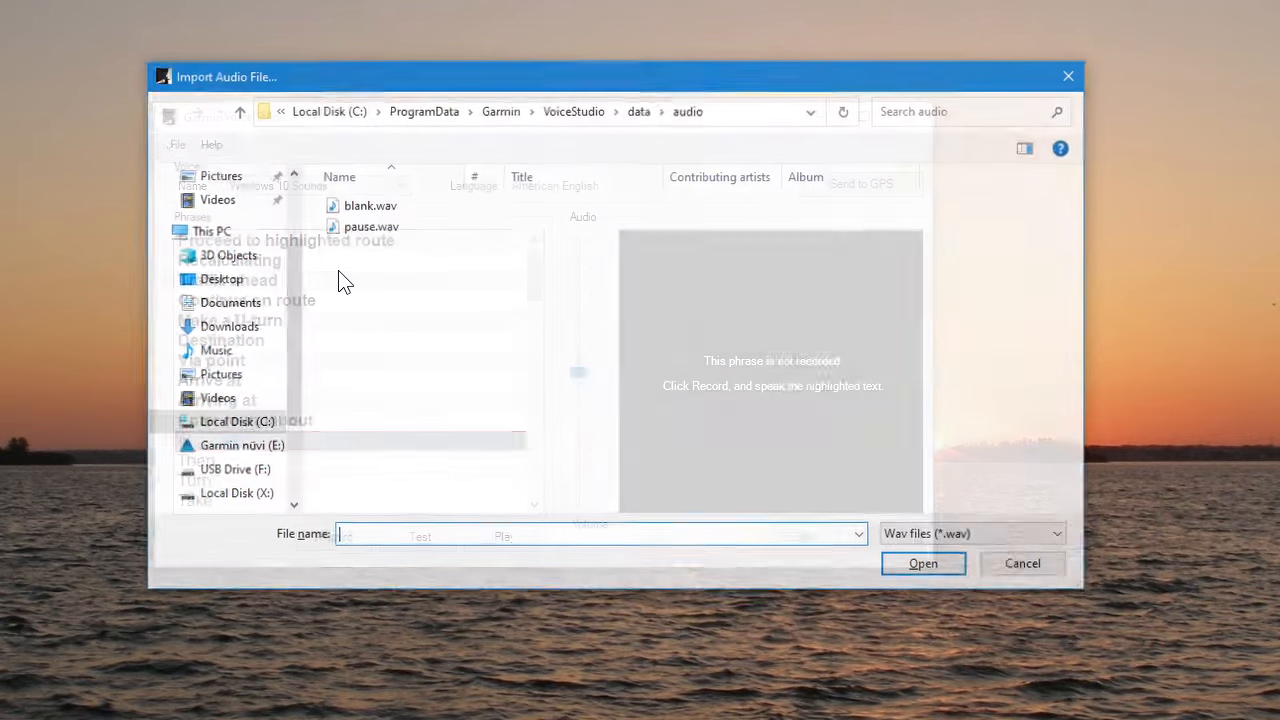
{"action": "key", "text": "Return"}
{"action": "key", "text": "Down"}
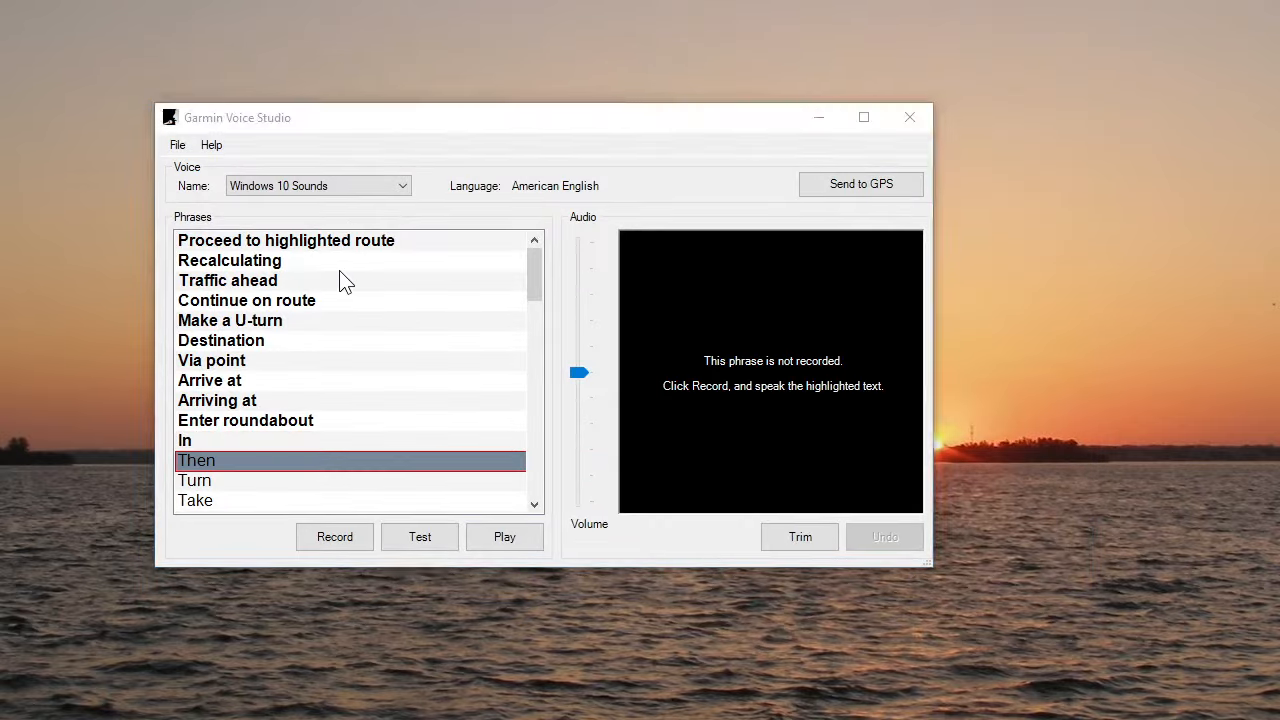
{"action": "key", "text": "ctrl+i"}
{"action": "key", "text": "Return"}
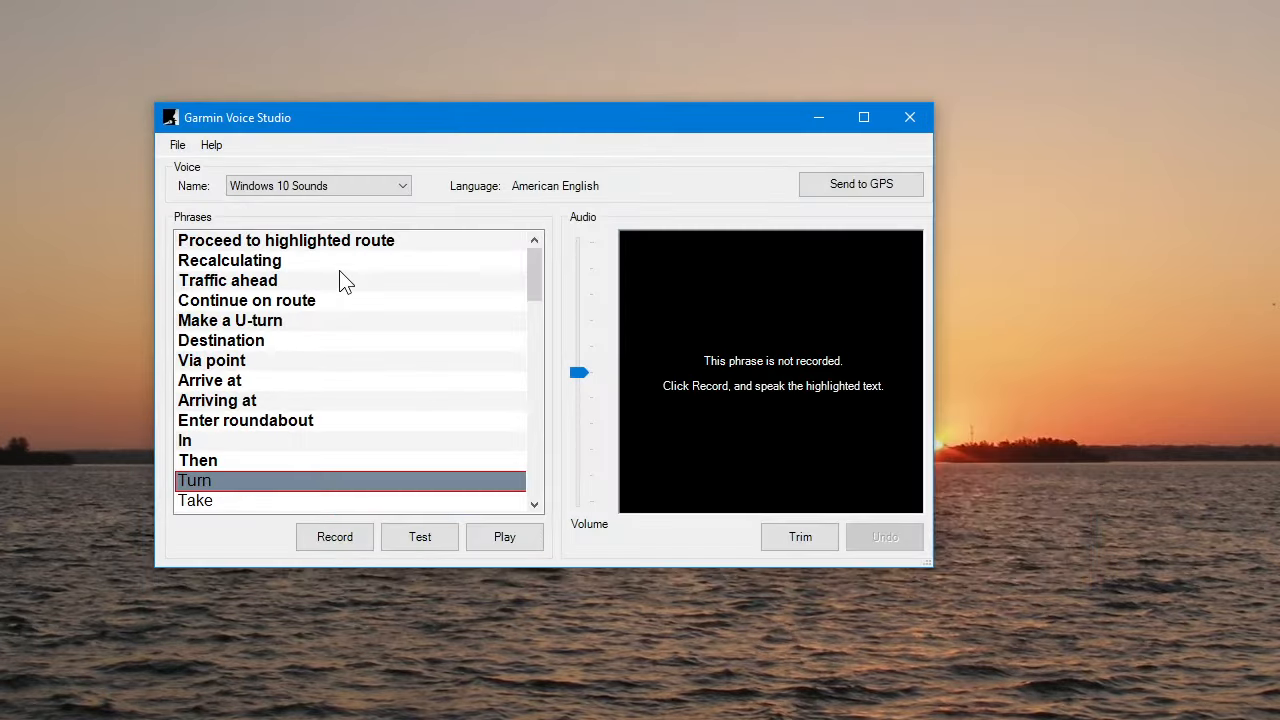
Step: Import blank.wav for the phrases "Turn" and "Take"
{"action": "key", "text": "ctrl+i"}
{"action": "type", "text": "blank.wav"}
{"action": "key", "text": "Return"}
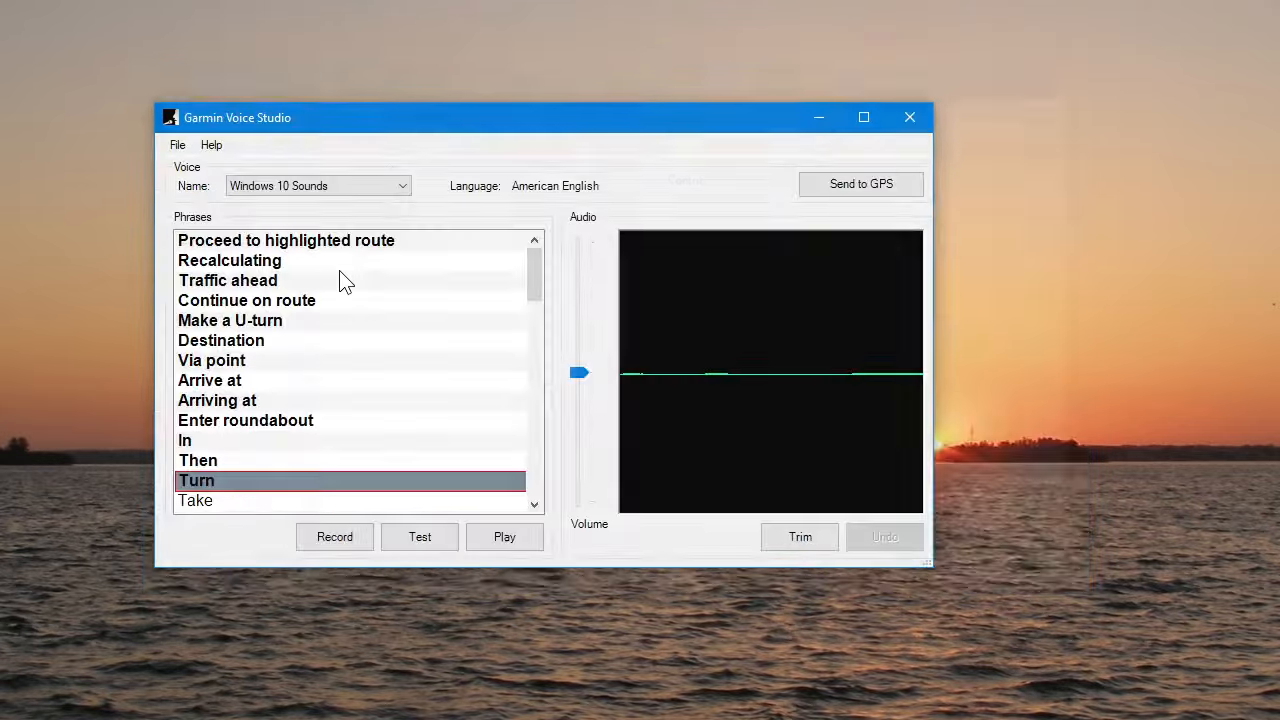
{"action": "key", "text": "Down"}
{"action": "key", "text": "ctrl+i"}
{"action": "type", "text": "blank.wav"}
{"action": "key", "text": "Return"}
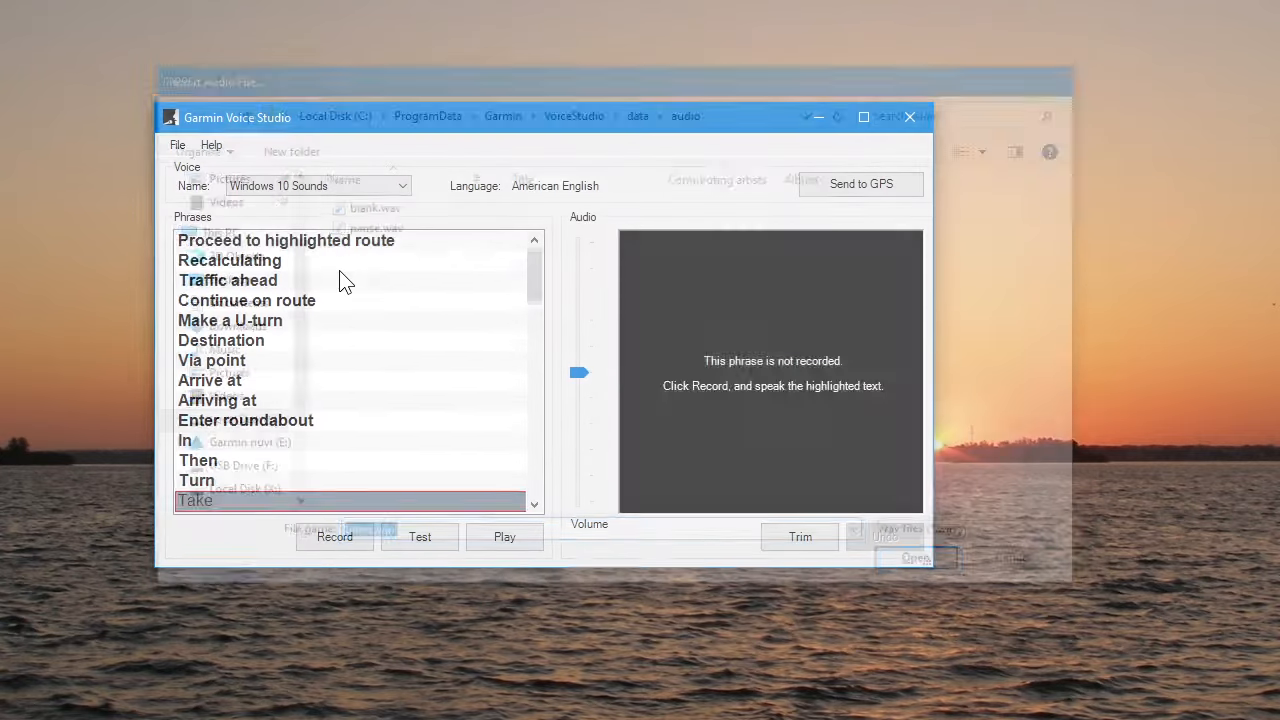
Step: Import blank.wav for the phrases "Take ramp" and "Ahead"
{"action": "key", "text": "Down"}
{"action": "key", "text": "ctrl+i"}
{"action": "type", "text": "blank."}
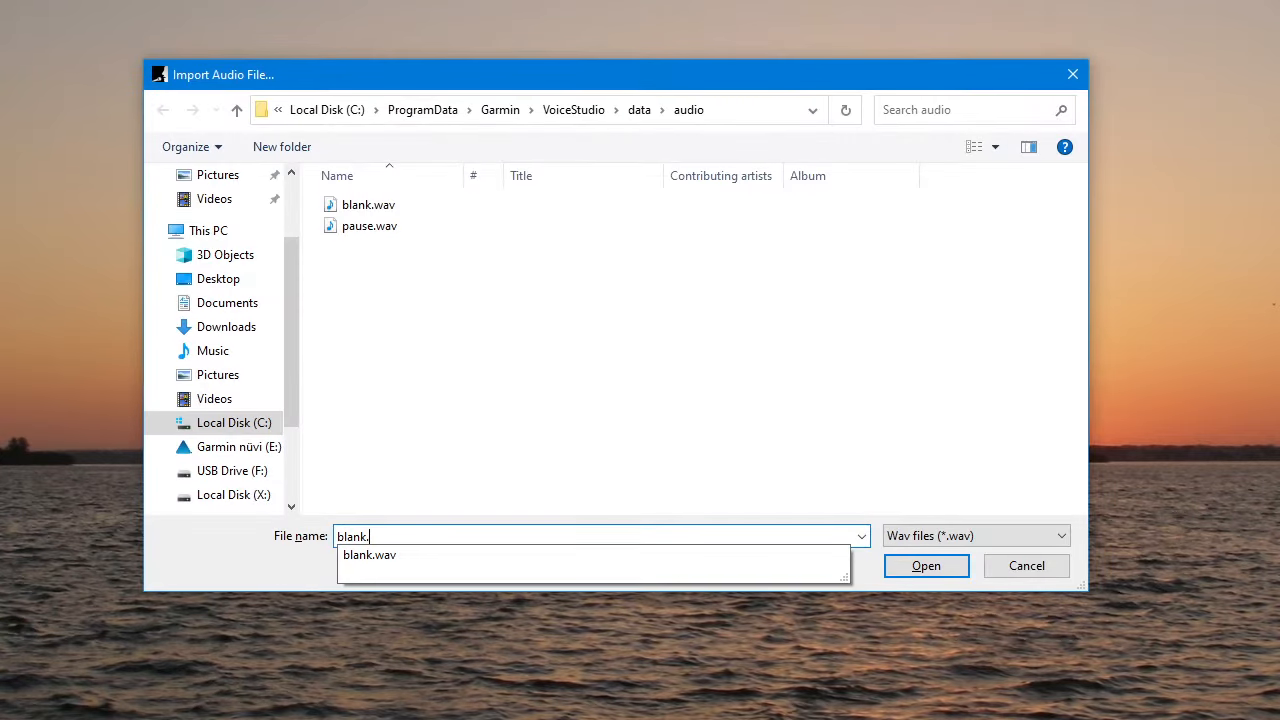
{"action": "type", "text": "wav"}
{"action": "key", "text": "Return"}
{"action": "key", "text": "Down"}
{"action": "key", "text": "ctrl+i"}
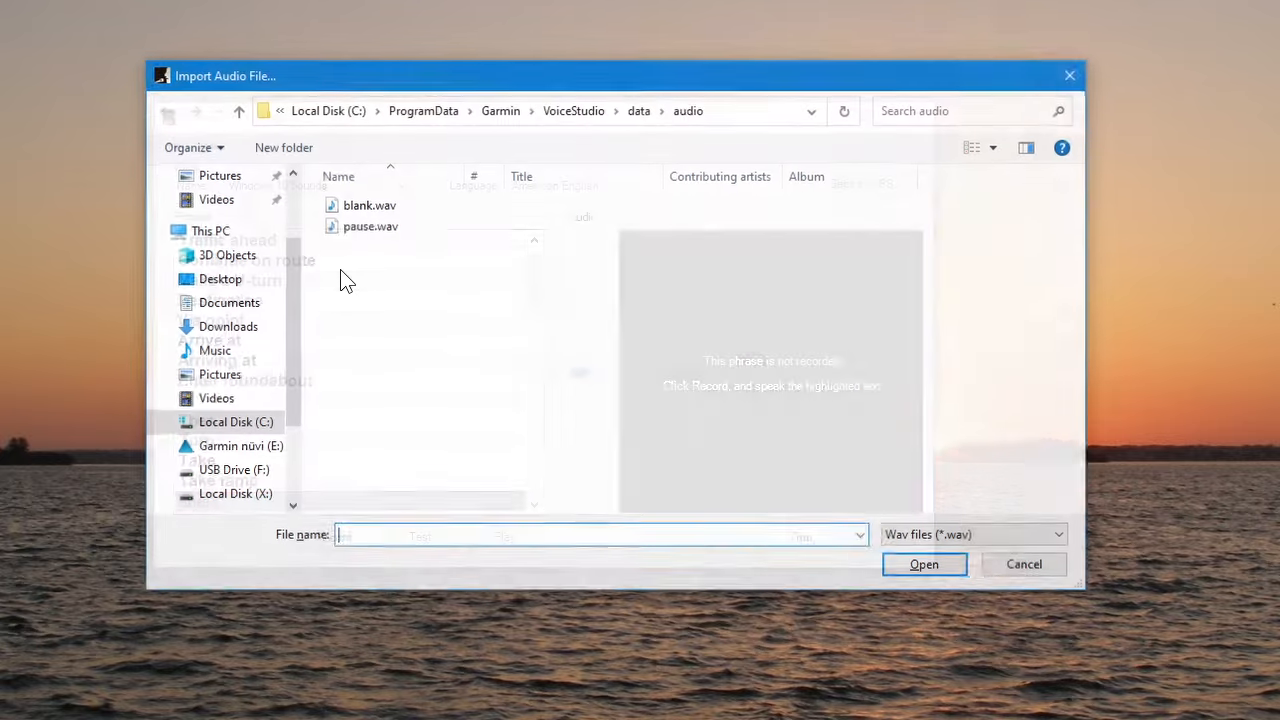
{"action": "type", "text": "n"}
{"action": "type", "text": "blank.wav"}
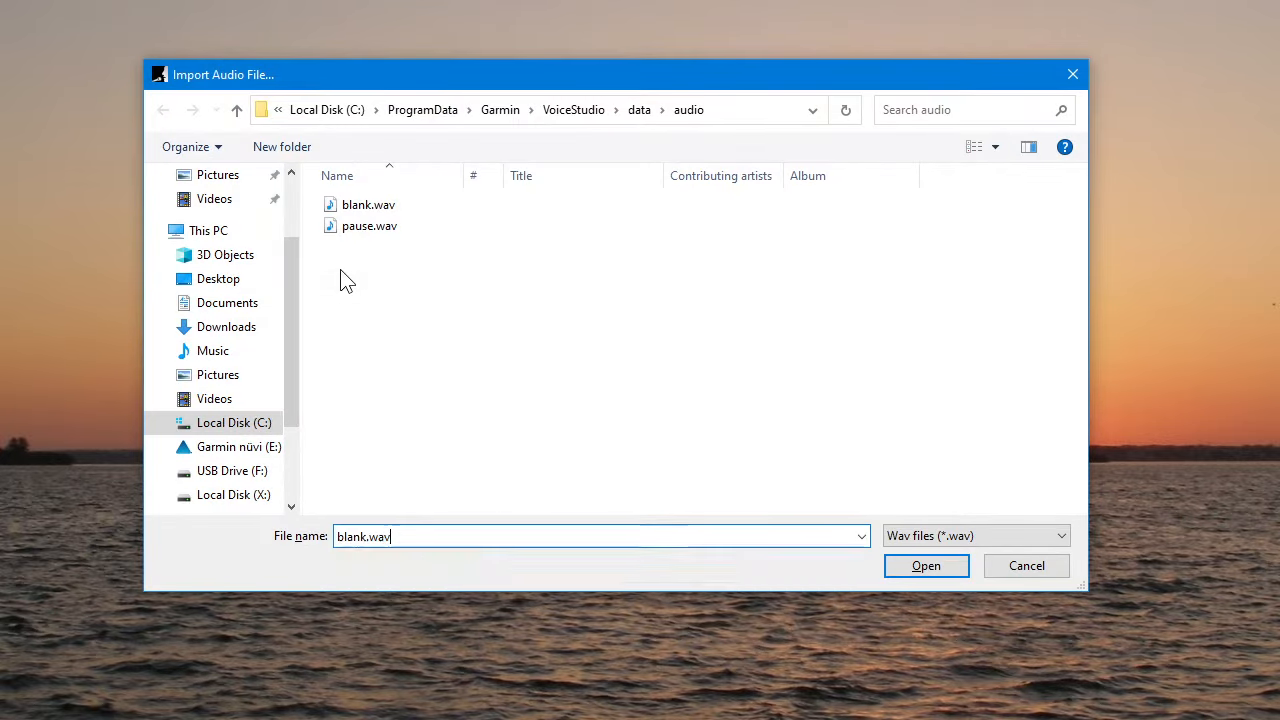
{"action": "key", "text": "Return"}
Step: Import blank.wav for the phrases "Keep" and "Exit"
{"action": "key", "text": "Down"}
{"action": "key", "text": "ctrl+i"}
{"action": "type", "text": "blank.wav"}
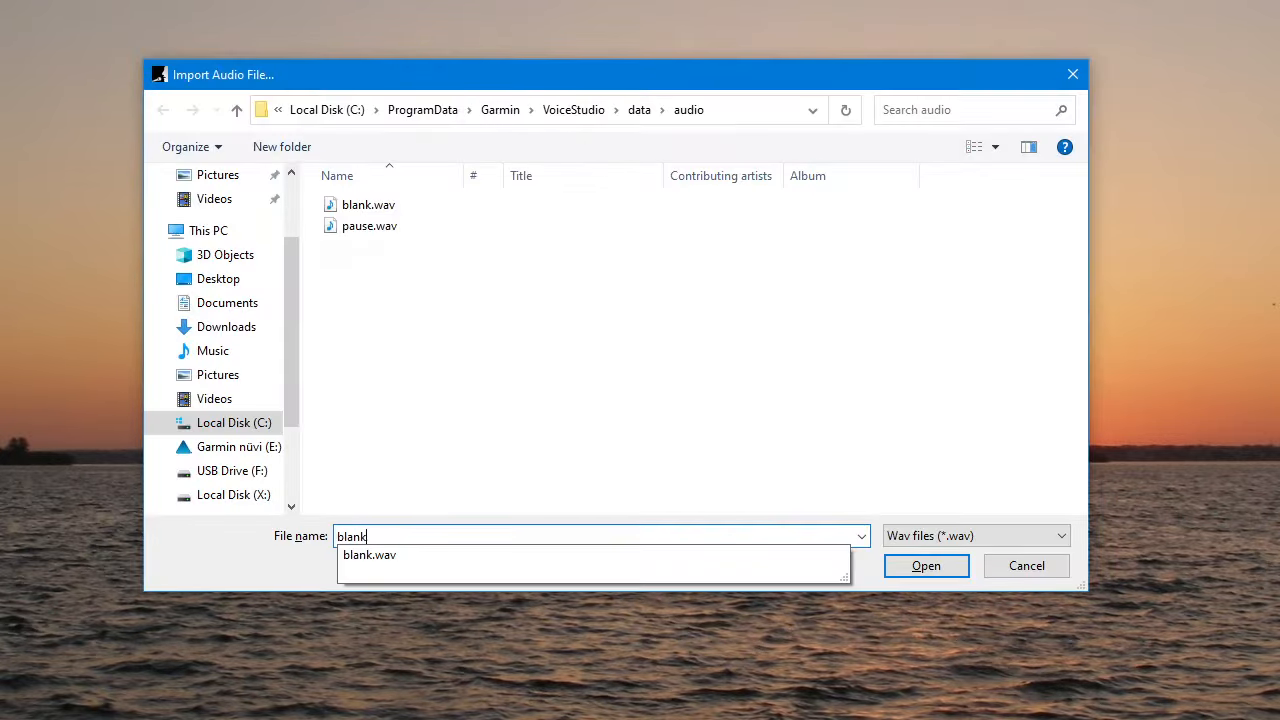
{"action": "key", "text": "Return"}
{"action": "key", "text": "Down"}
{"action": "key", "text": "ctrl+i"}
{"action": "type", "text": "blank.wav"}
{"action": "key", "text": "Return"}
Step: Import blank.wav from the VoiceStudio audio folder for the phrase "Left"
{"action": "key", "text": "Down"}
{"action": "key", "text": "ctrl+i"}
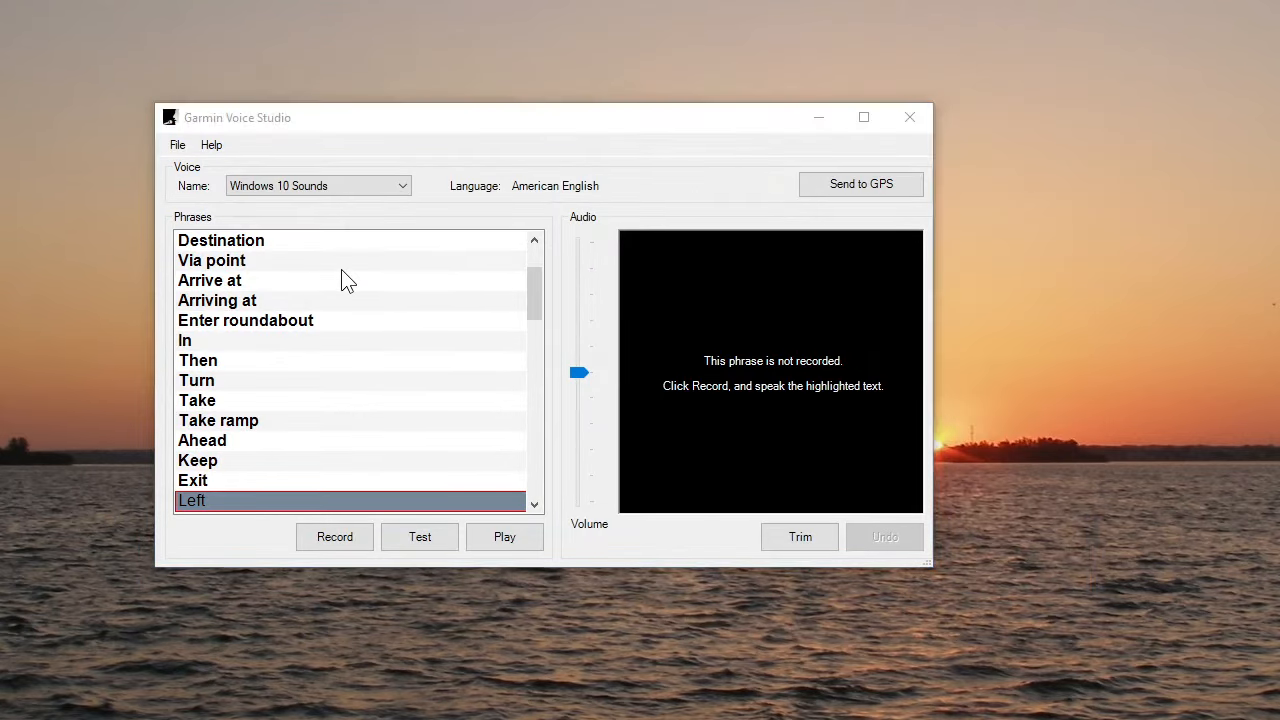
{"action": "type", "text": "blank.wav"}
{"action": "key", "text": "Return"}
Step: Import blank.wav for the phrase "Right" and select the phrase "Turn left"
{"action": "key", "text": "Down"}
{"action": "key", "text": "Down"}
{"action": "key", "text": "Down"}
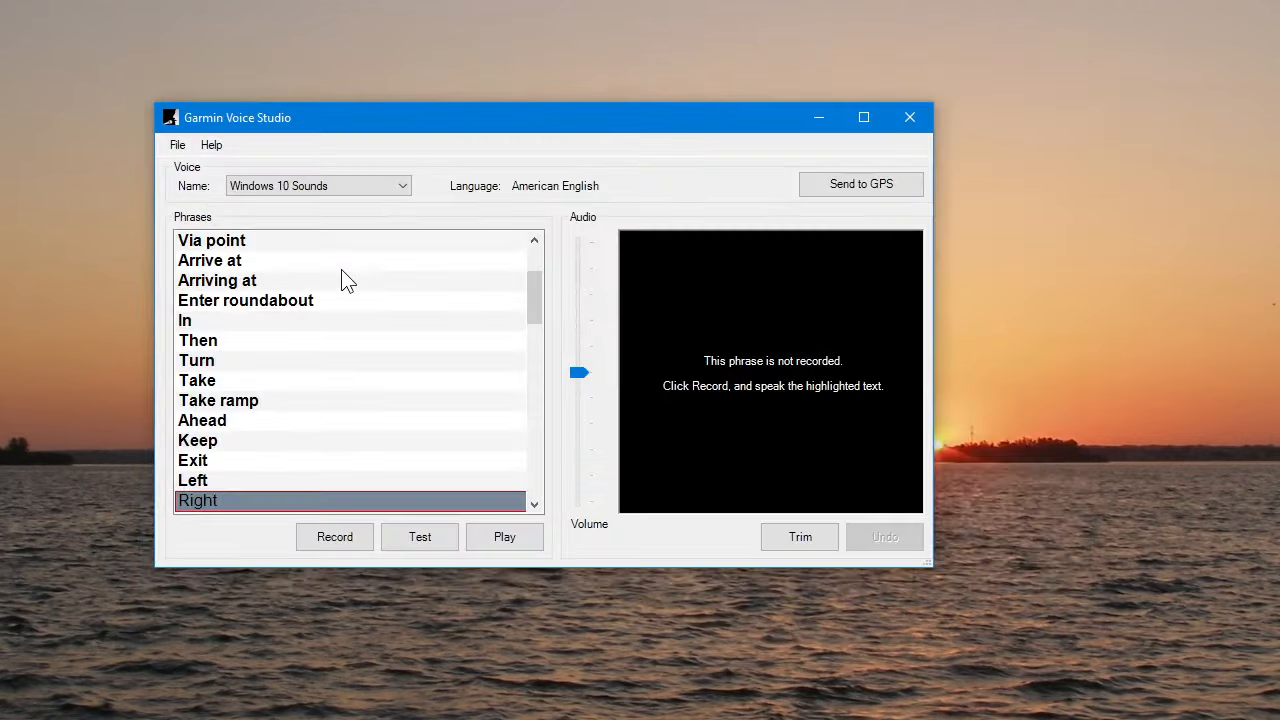
{"action": "key", "text": "Up"}
{"action": "key", "text": "Up"}
{"action": "key", "text": "ctrl+i"}
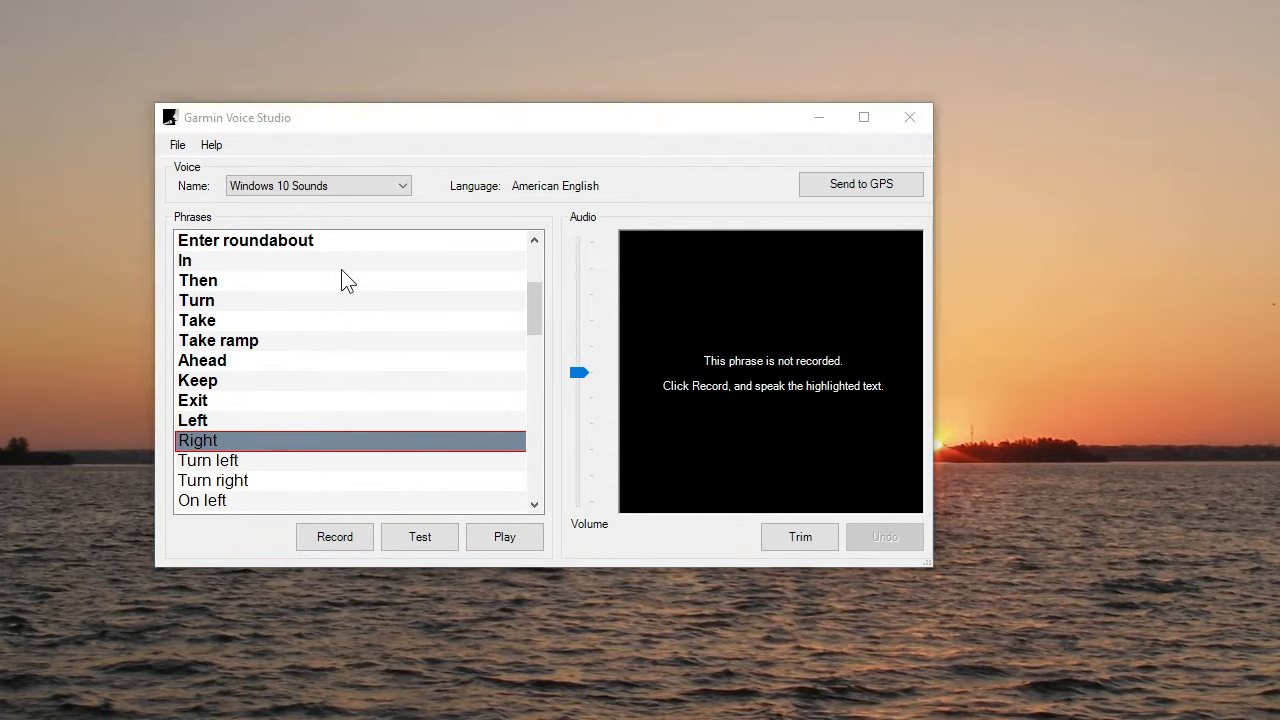
{"action": "type", "text": "blank.wav"}
{"action": "key", "text": "Return"}
{"action": "key", "text": "Down"}
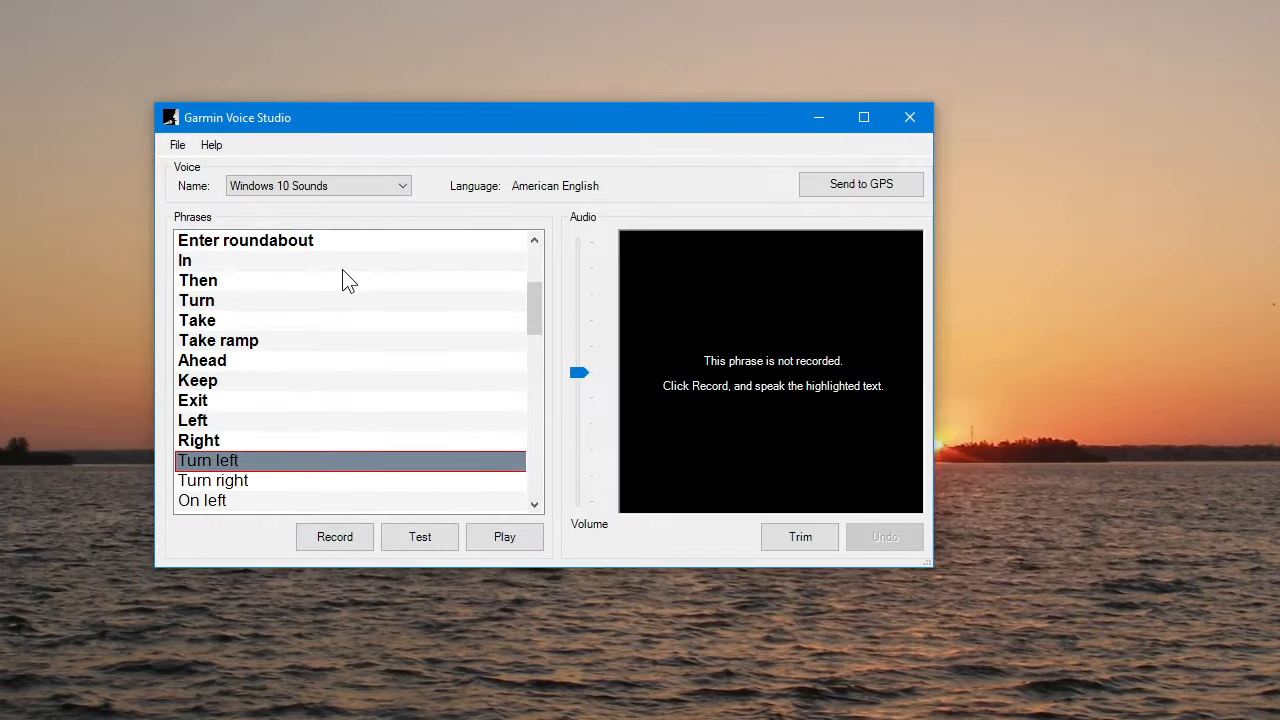
Step: Import blank.wav for the phrases "Turn left" and "Turn right"
{"action": "key", "text": "ctrl+i"}
{"action": "type", "text": "blank.wav"}
{"action": "key", "text": "Return"}
{"action": "key", "text": "Down"}
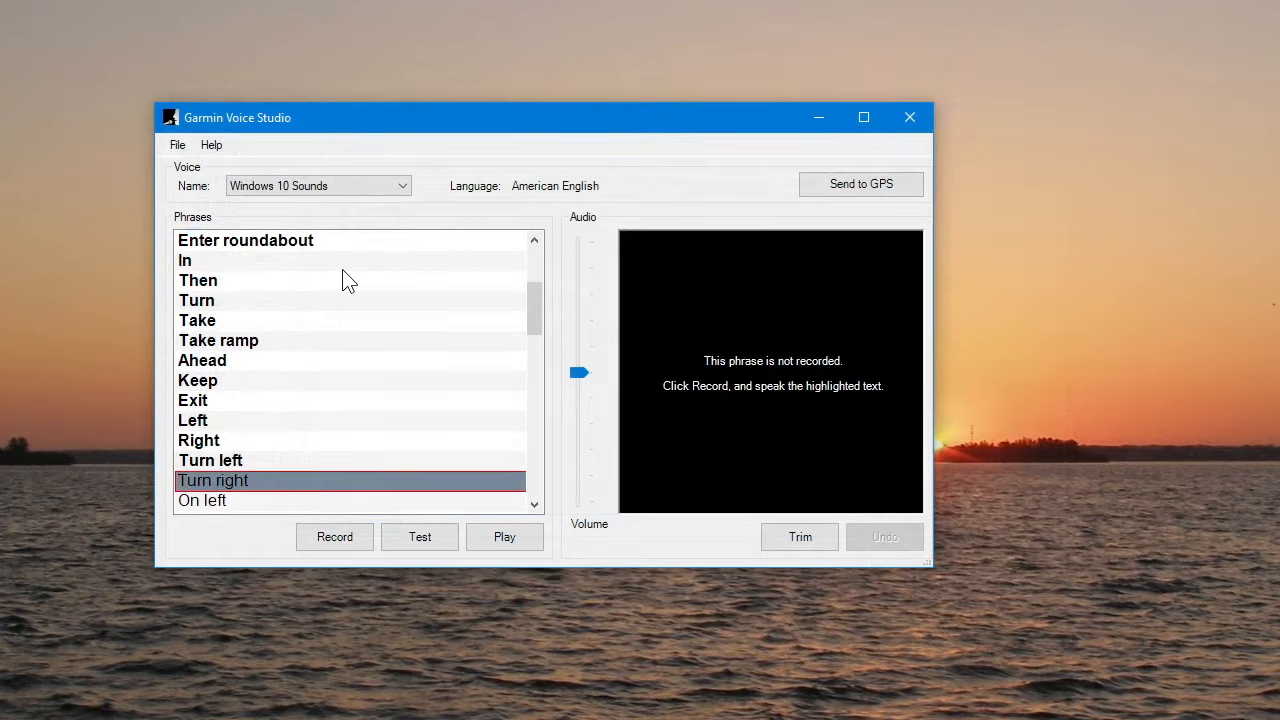
{"action": "key", "text": "ctrl+i"}
{"action": "type", "text": "blank.wav"}
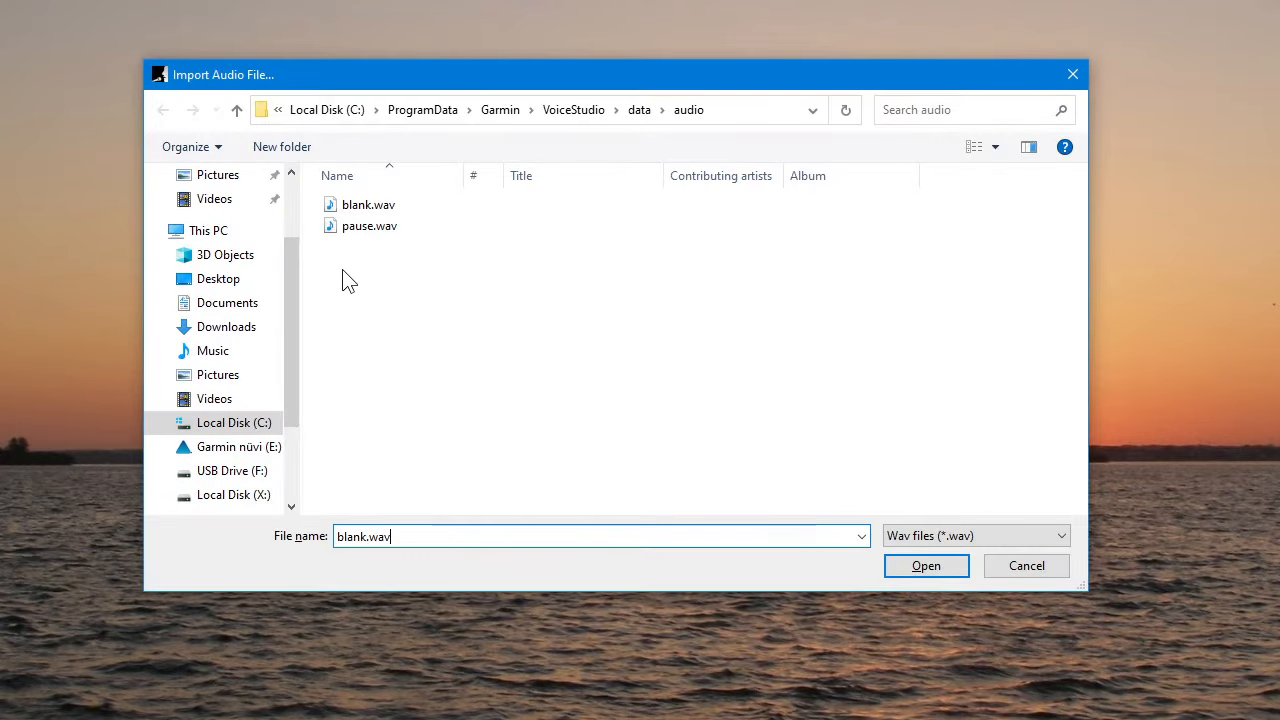
{"action": "key", "text": "Return"}
{"action": "key", "text": "Down"}
Step: Import blank.wav from the VoiceStudio audio folder for the phrases "On left" and "On right"
{"action": "key", "text": "ctrl+i"}
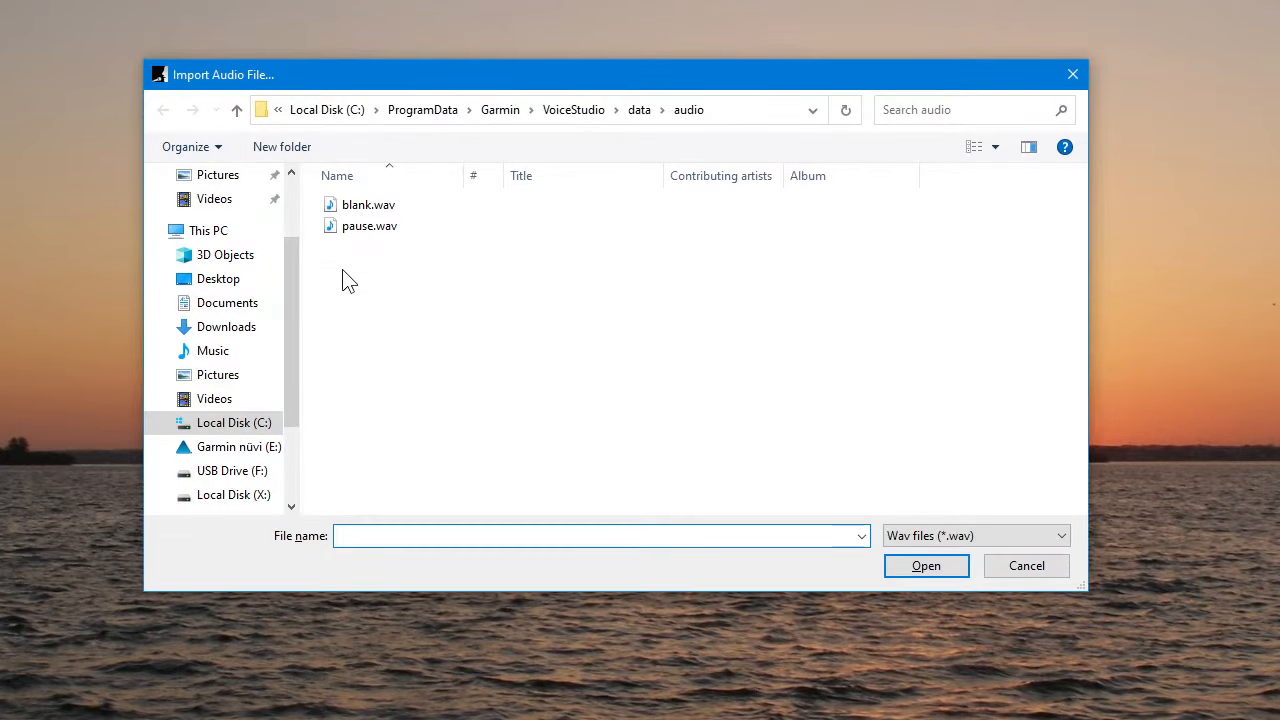
{"action": "type", "text": "blank.wav"}
{"action": "key", "text": "Return"}
{"action": "key", "text": "Down"}
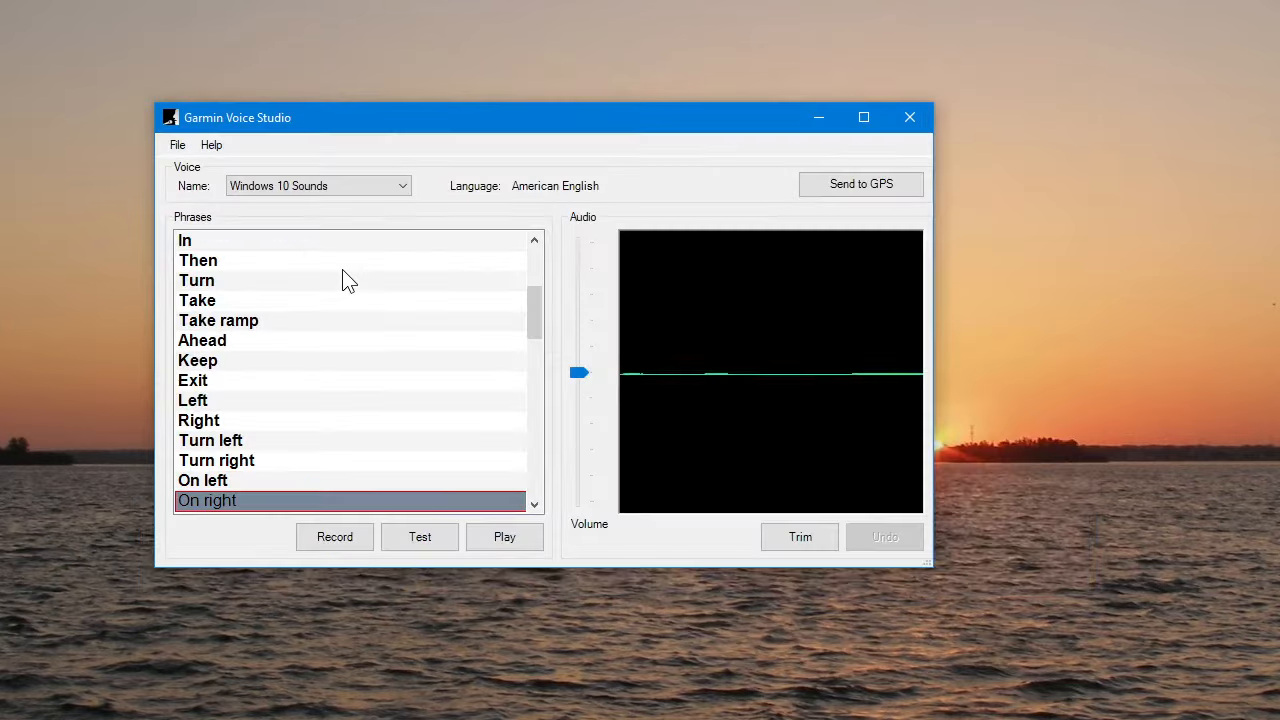
{"action": "key", "text": "ctrl+i"}
{"action": "type", "text": "blank.wav"}
{"action": "key", "text": "Return"}
{"action": "key", "text": "Down"}
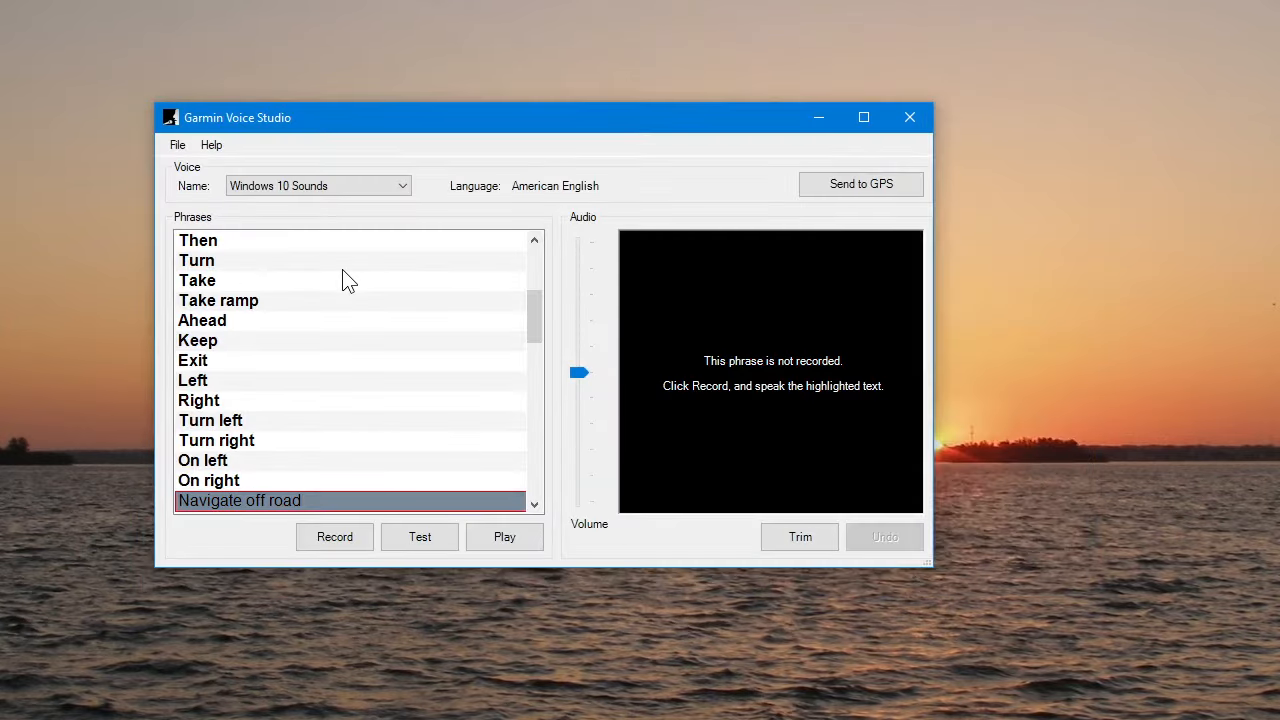
Step: Import blank.wav for the phrases "Navigate off road" and "Navigate on road"
{"action": "key", "text": "ctrl+i"}
{"action": "type", "text": "blank.wav"}
{"action": "key", "text": "Return"}
{"action": "key", "text": "Down"}
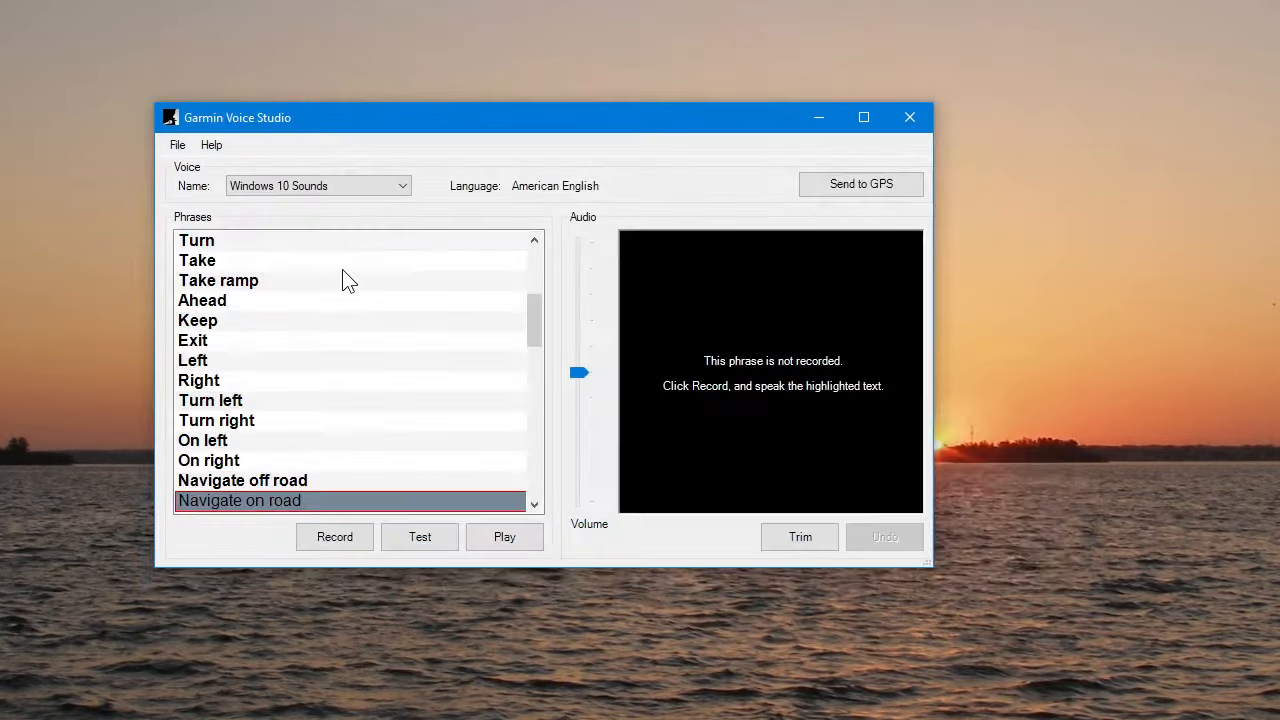
{"action": "key", "text": "ctrl+i"}
{"action": "type", "text": "blank.wa"}
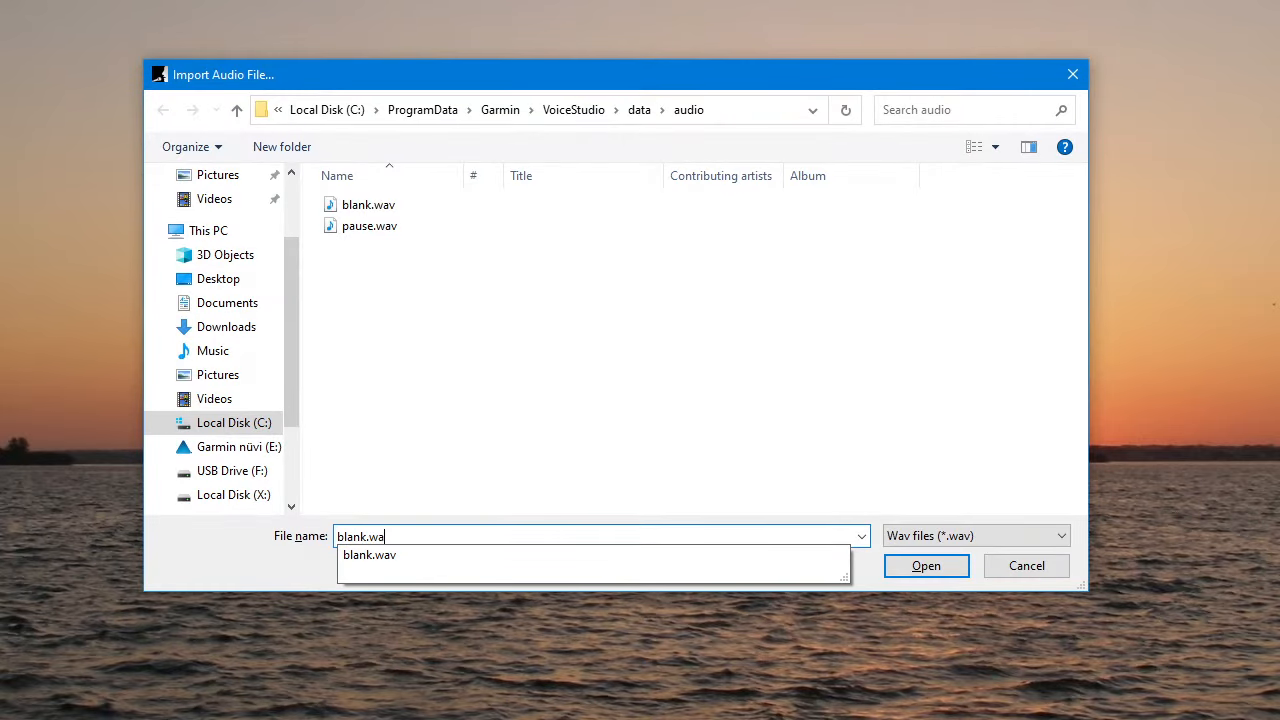
{"action": "type", "text": "v"}
{"action": "key", "text": "Return"}
{"action": "key", "text": "Down"}
Step: Import blank.wav for the phrases "Board ferry" and "Leave ferry"
{"action": "key", "text": "ctrl+i"}
{"action": "type", "text": "blank.wav"}
{"action": "key", "text": "Return"}
{"action": "key", "text": "Down"}
{"action": "key", "text": "ctrl+i"}
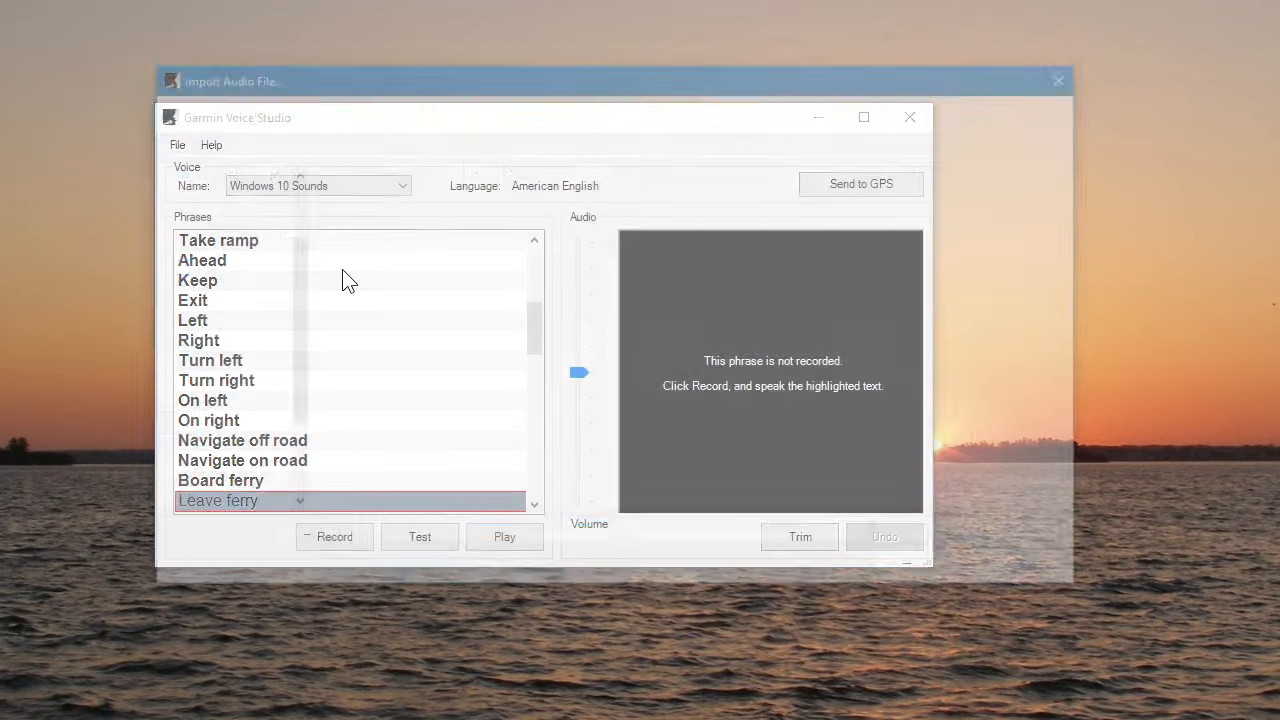
{"action": "type", "text": "blank.wav"}
{"action": "key", "text": "Return"}
{"action": "key", "text": "Down"}
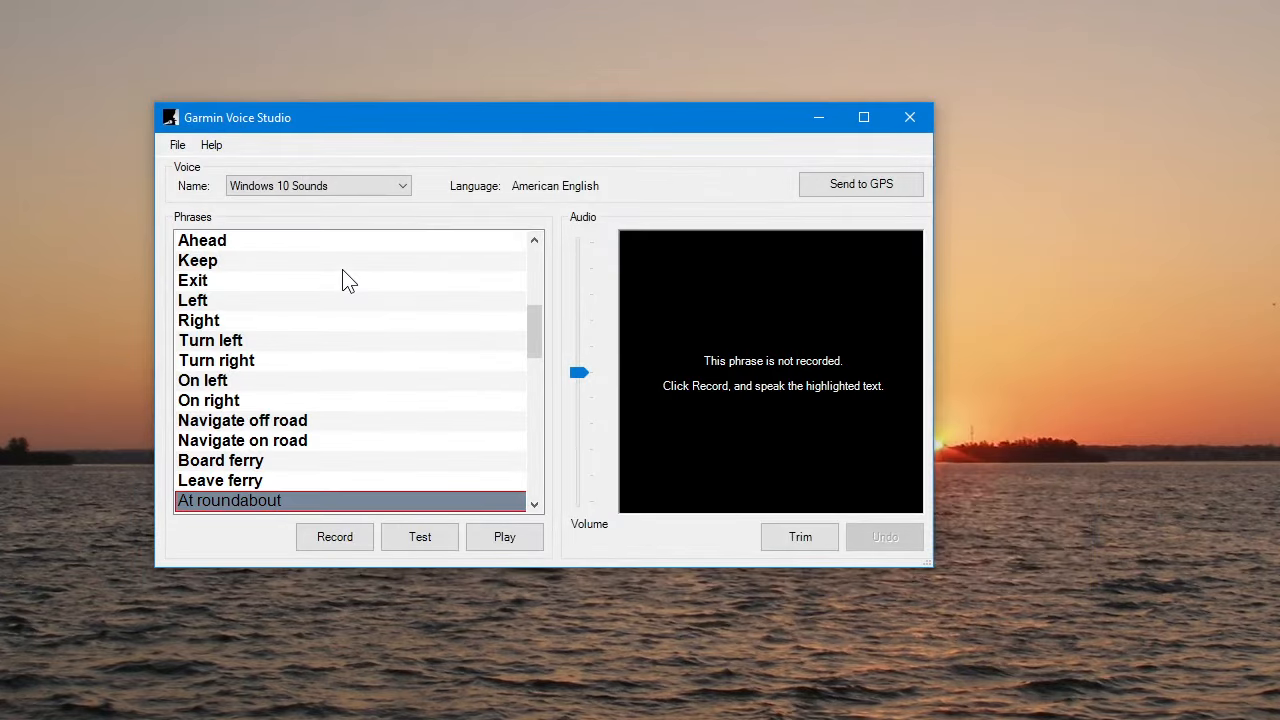
Step: Import blank.wav for the phrases "At roundabout" and "Exit roundabout"
{"action": "key", "text": "ctrl+i"}
{"action": "type", "text": "blank.wav"}
{"action": "key", "text": "Return"}
{"action": "key", "text": "Down"}
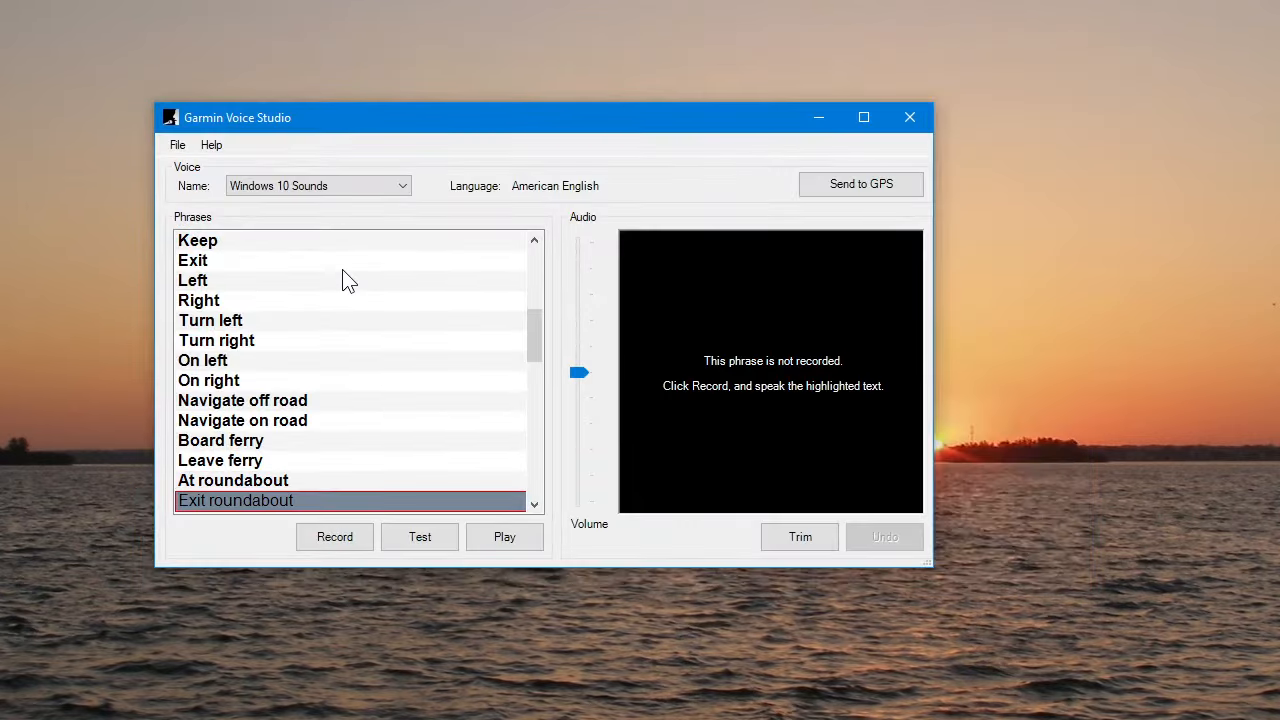
{"action": "key", "text": "ctrl+i"}
{"action": "type", "text": "blank.wav"}
{"action": "key", "text": "Return"}
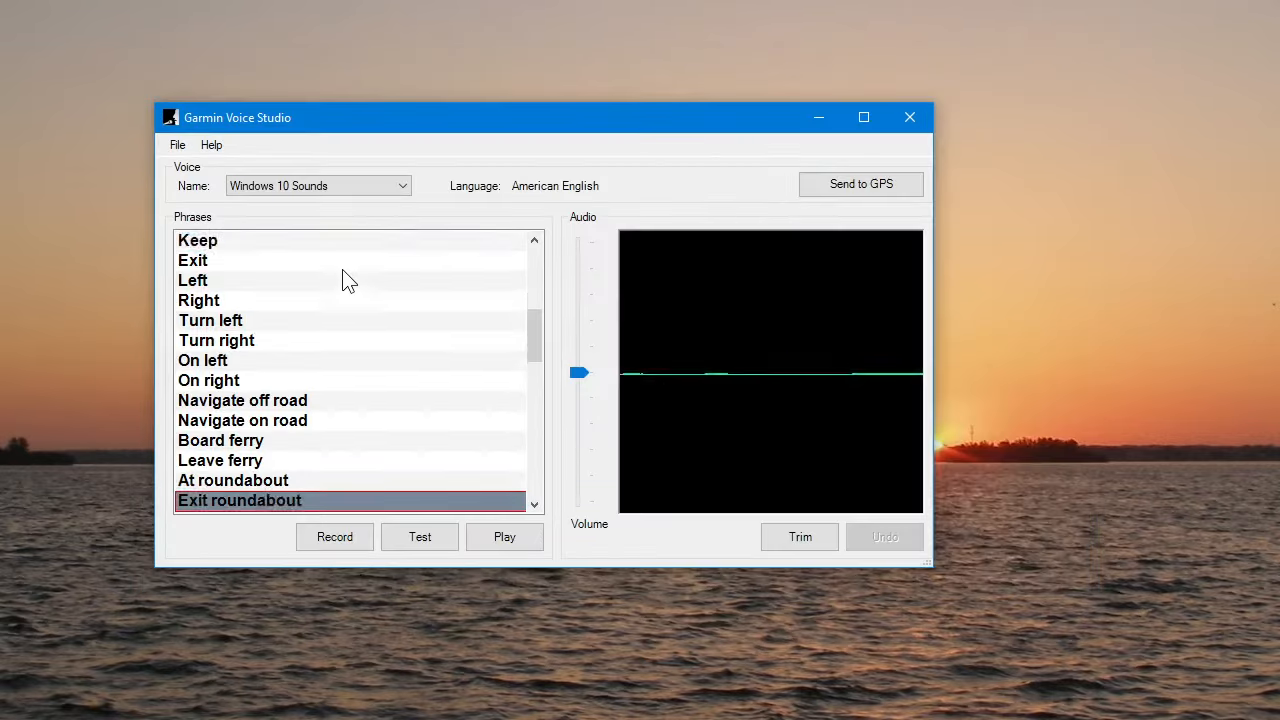
{"action": "key", "text": "Down"}
Step: Import blank.wav for the phrases "To destination" and "To via point"
{"action": "key", "text": "ctrl+i"}
{"action": "type", "text": "blank.wav"}
{"action": "key", "text": "Return"}
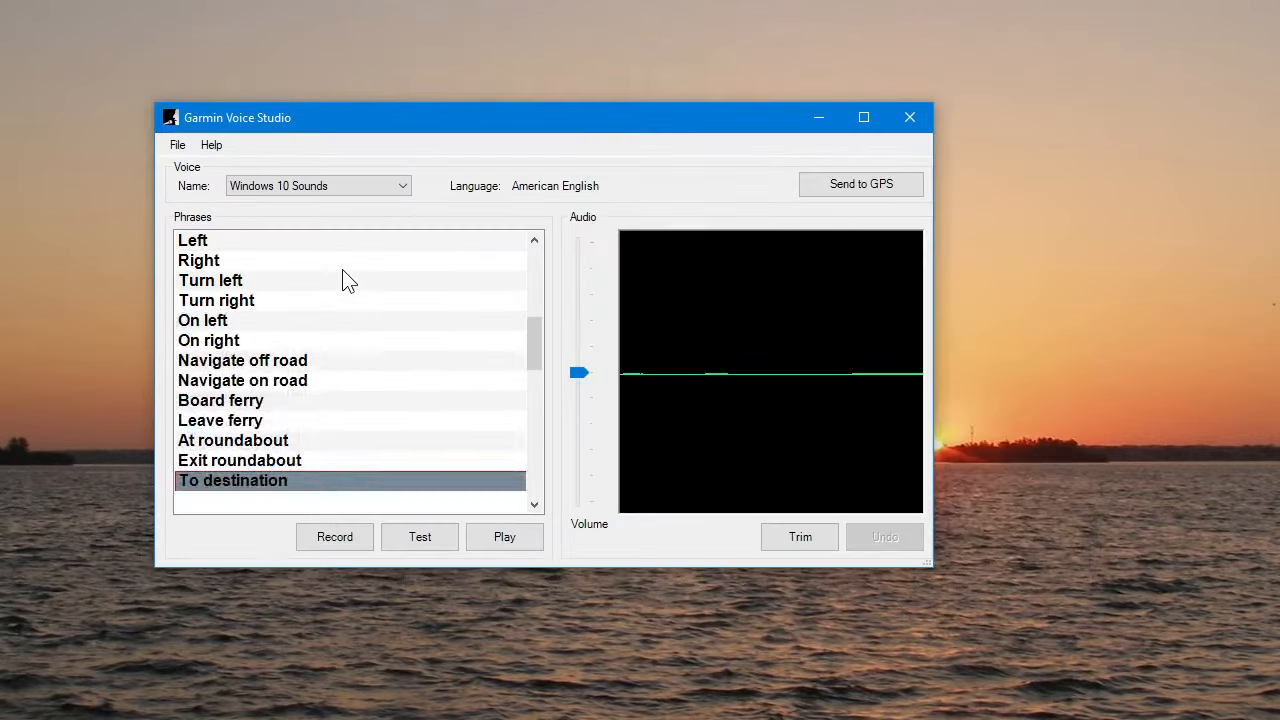
{"action": "key", "text": "Down"}
{"action": "key", "text": "ctrl+i"}
{"action": "type", "text": "blank.wav"}
{"action": "key", "text": "Return"}
{"action": "key", "text": "Down"}
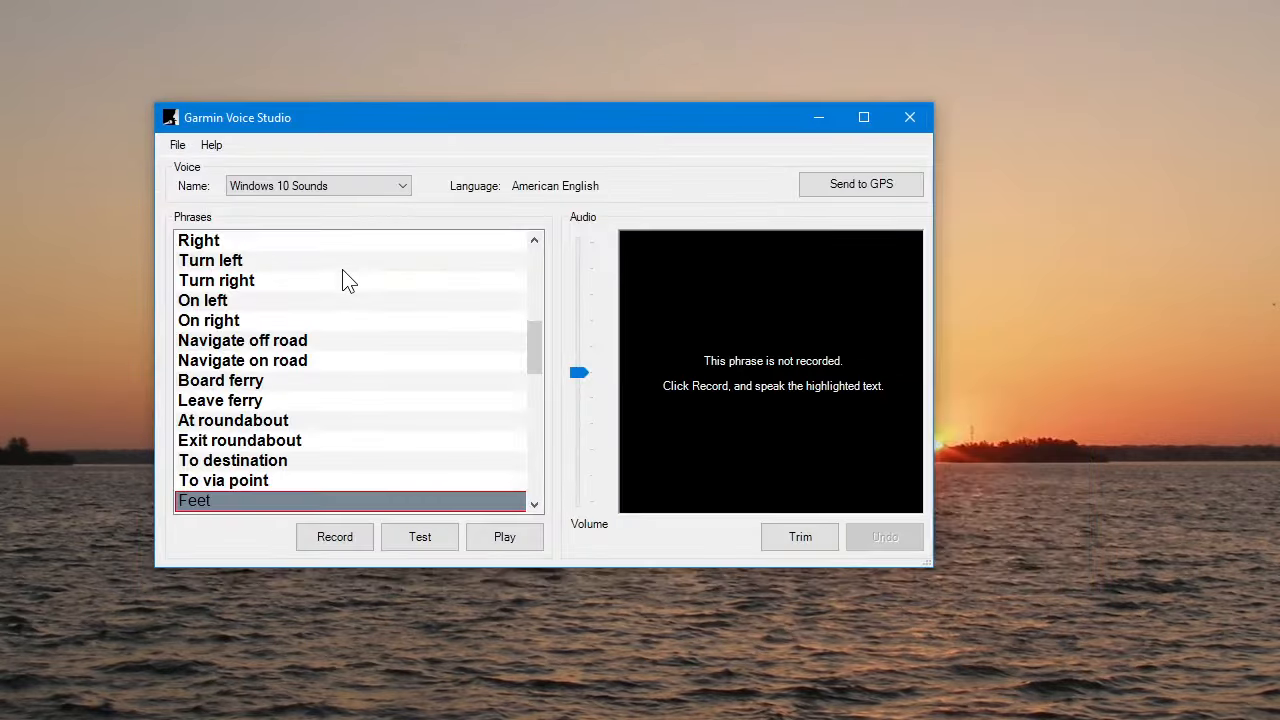
Step: Import blank.wav for the distance unit phrases "Feet" and "Yards"
{"action": "key", "text": "ctrl+i"}
{"action": "type", "text": "blank.wav"}
{"action": "key", "text": "Return"}
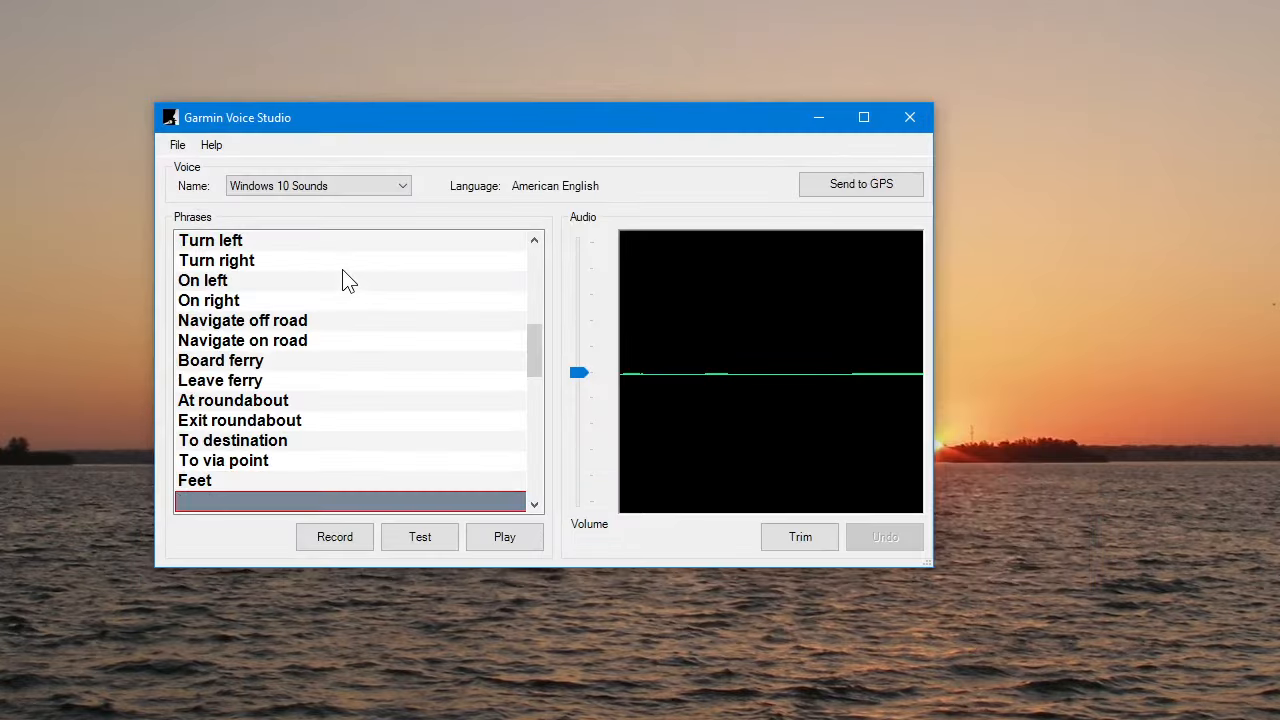
{"action": "key", "text": "Down"}
{"action": "key", "text": "ctrl+i"}
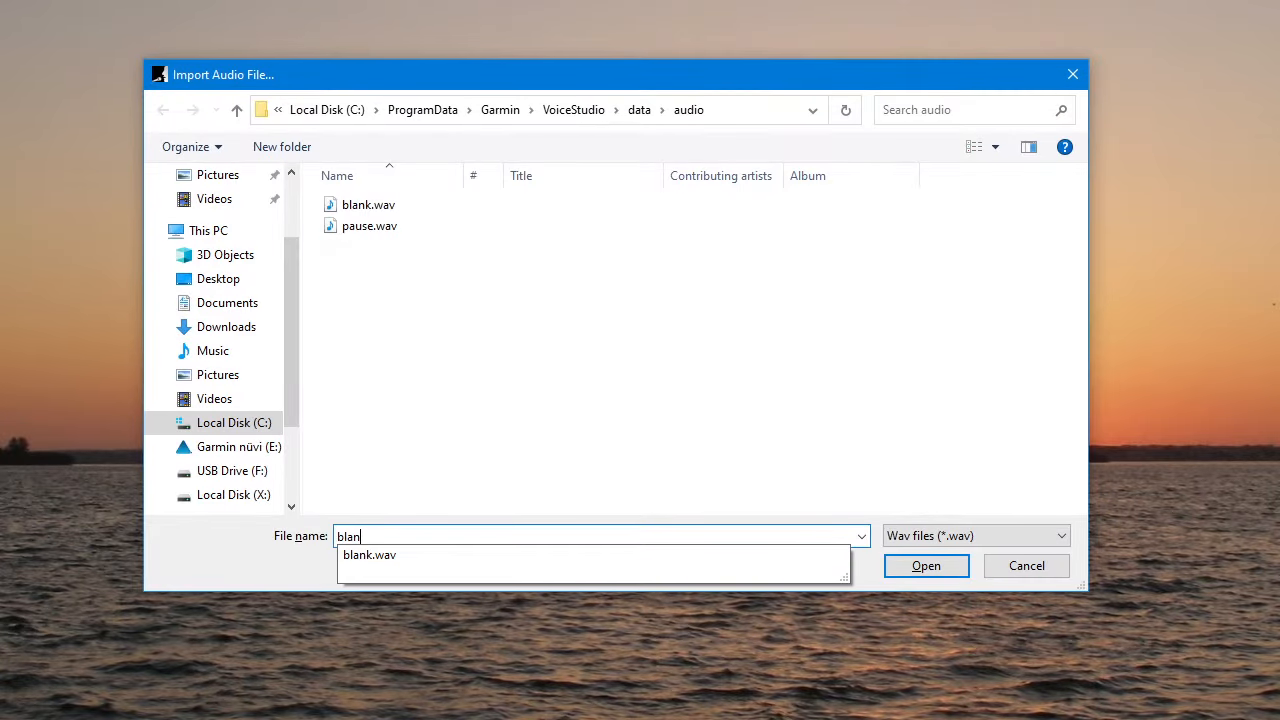
{"action": "type", "text": "blank.wav"}
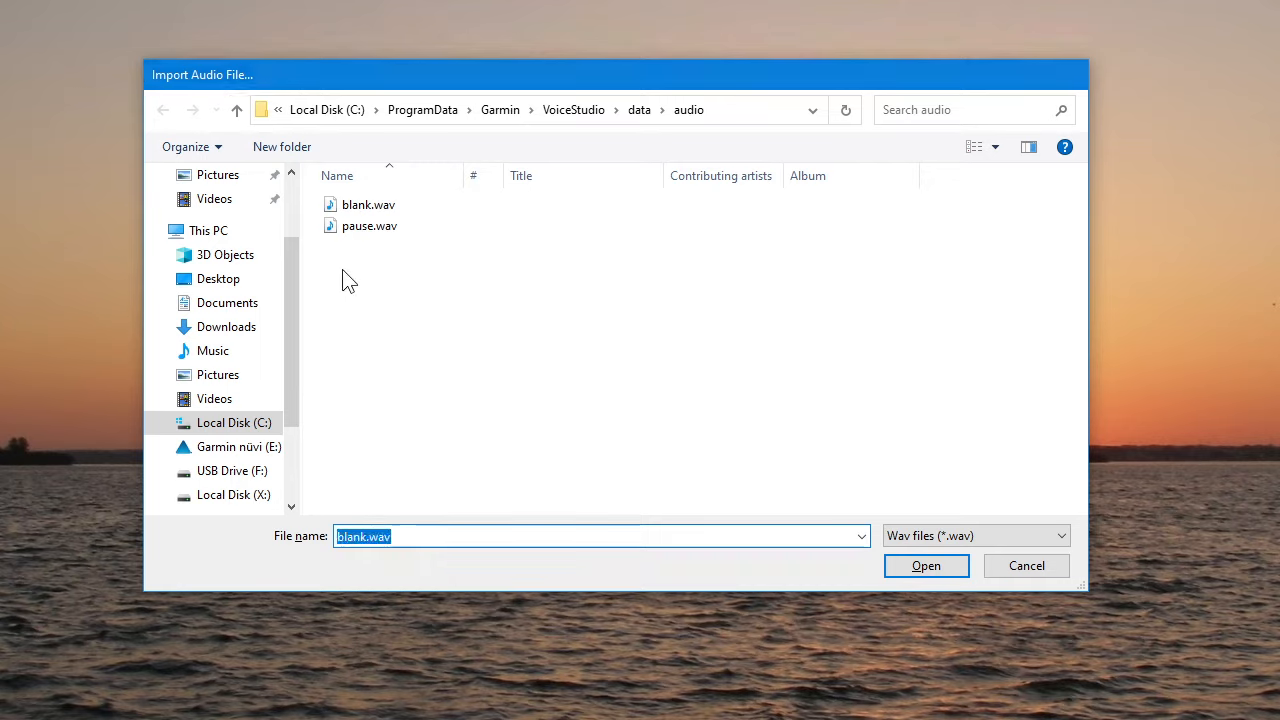
{"action": "key", "text": "Return"}
{"action": "key", "text": "Down"}
Step: Import blank.wav for the phrases "Meters" and "One quarter mile"
{"action": "key", "text": "ctrl+i"}
{"action": "type", "text": "blan"}
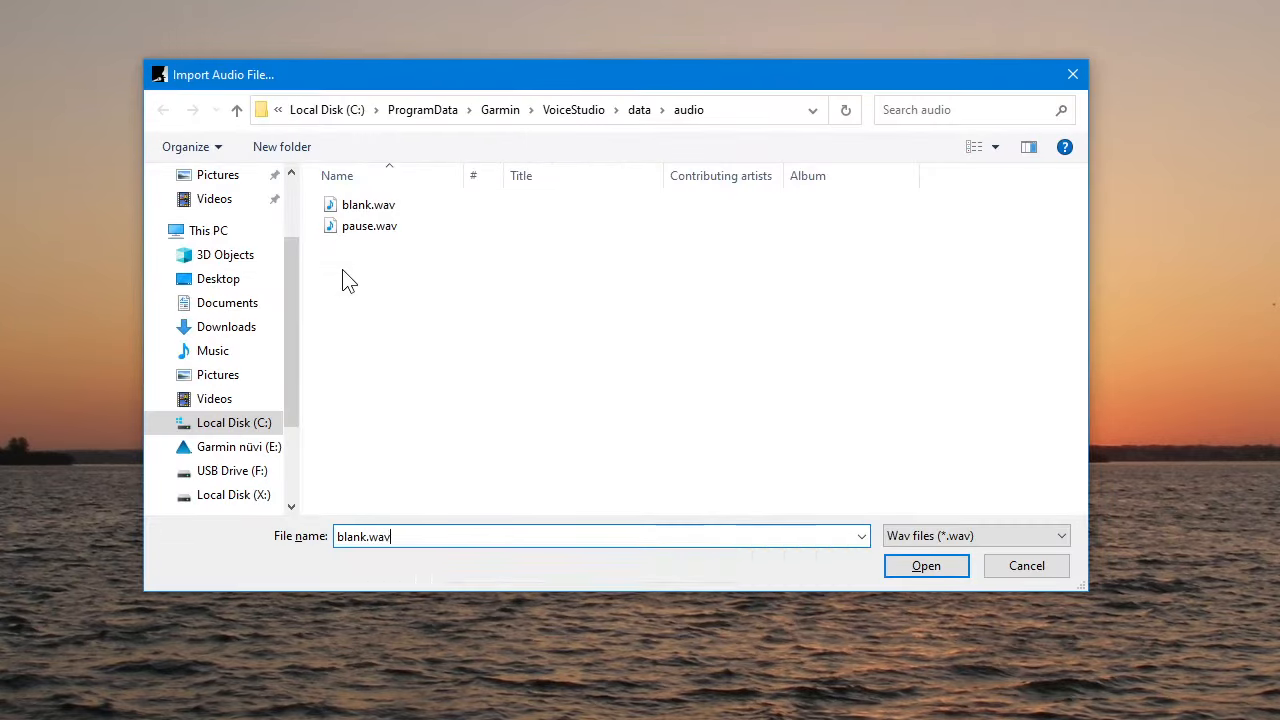
{"action": "key", "text": "Return"}
{"action": "key", "text": "Down"}
{"action": "key", "text": "ctrl+i"}
{"action": "type", "text": "blank."}
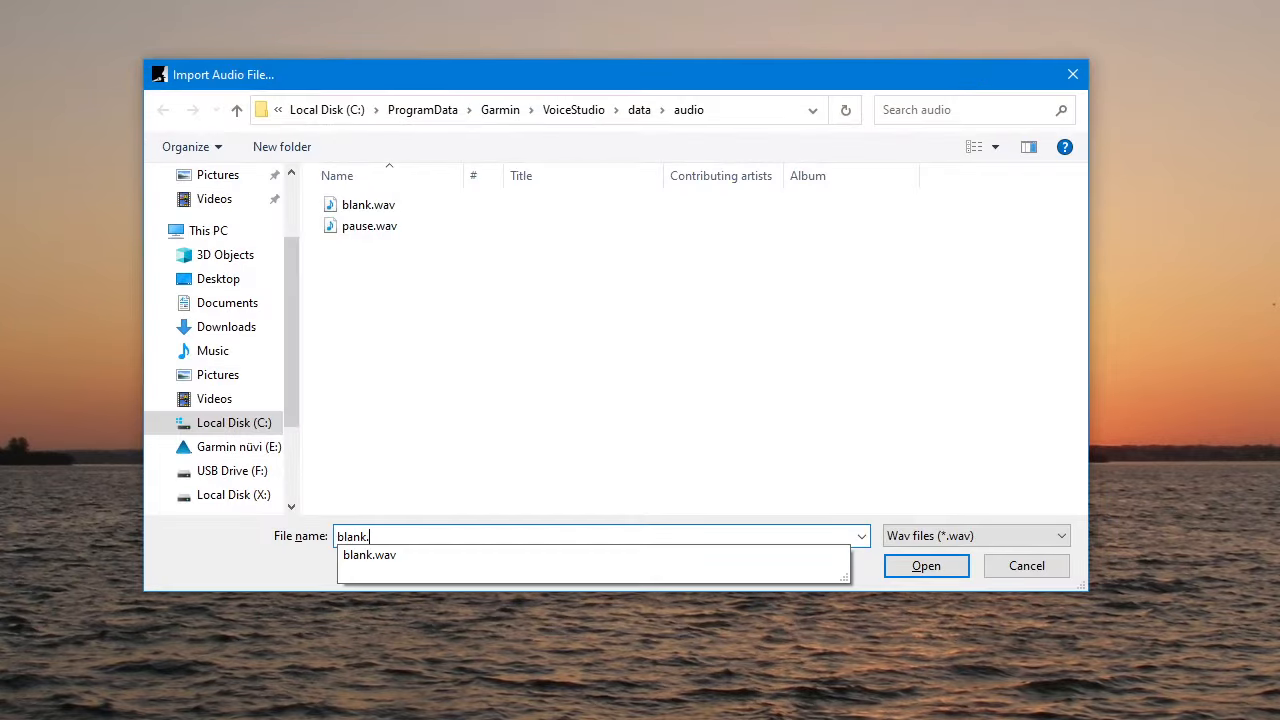
{"action": "type", "text": "wav"}
{"action": "key", "text": "Return"}
{"action": "key", "text": "Down"}
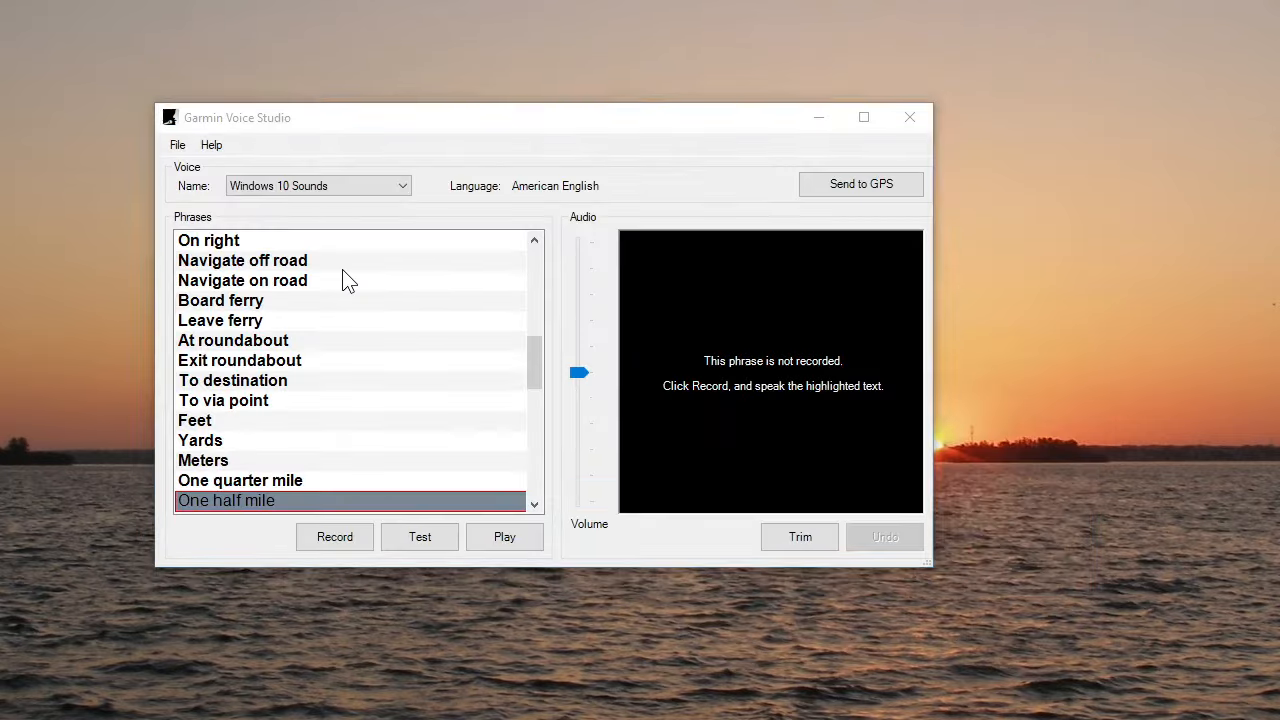
Step: Import blank.wav for the phrases "One half mile" and "Three quarters of a mile"
{"action": "key", "text": "ctrl+i"}
{"action": "type", "text": "blank.wav"}
{"action": "key", "text": "Return"}
{"action": "key", "text": "Down"}
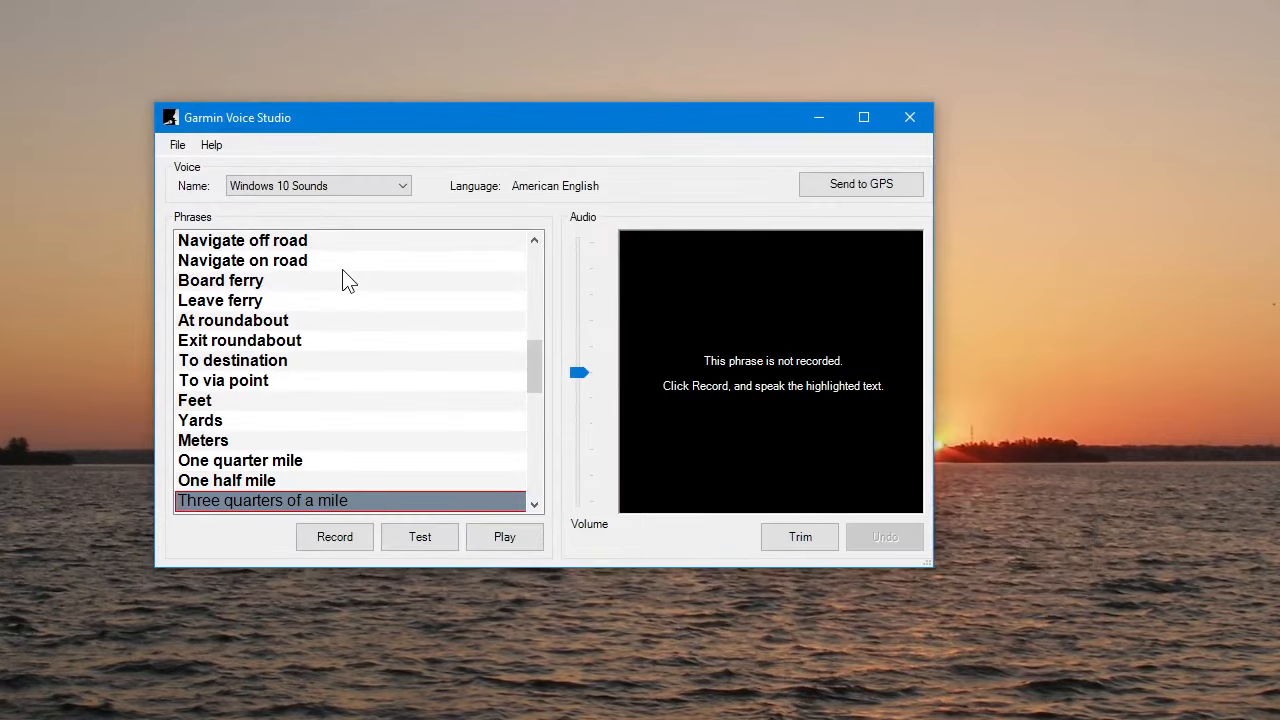
{"action": "key", "text": "ctrl+i"}
{"action": "type", "text": "blank.wav"}
{"action": "key", "text": "Return"}
{"action": "key", "text": "Down"}
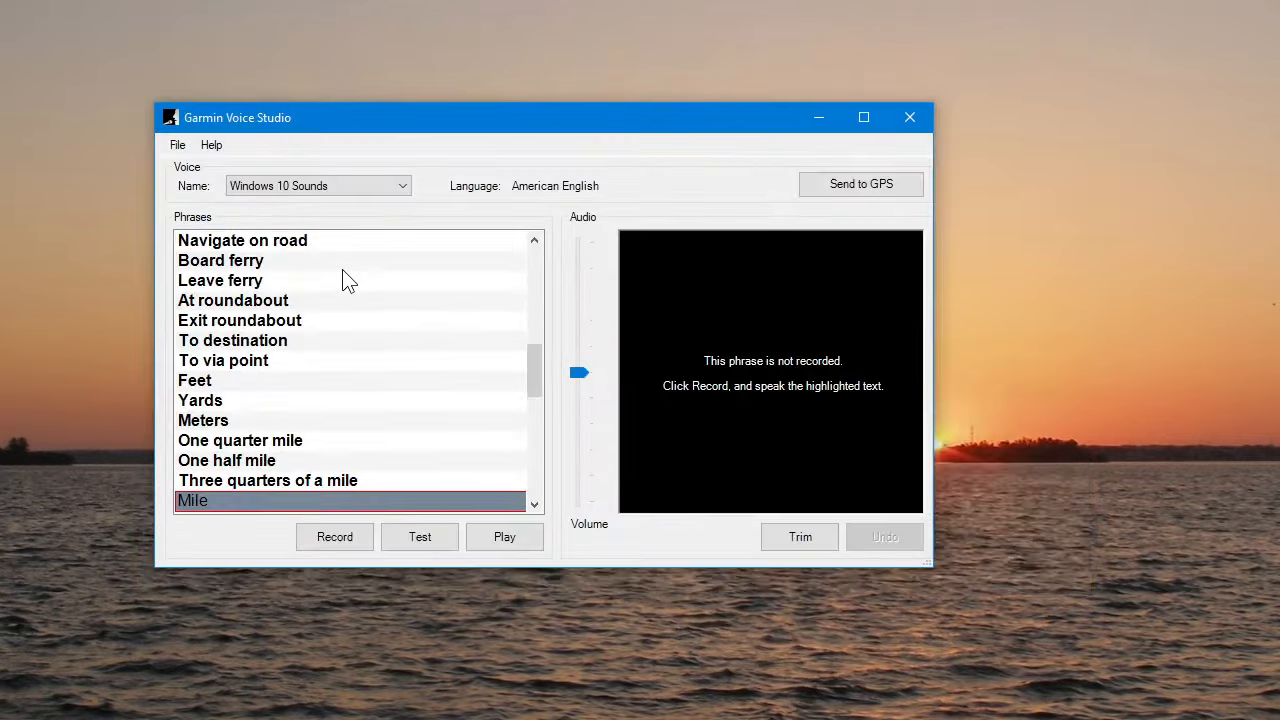
Step: Import blank.wav for the phrases "Mile" and "And a quarter"
{"action": "key", "text": "ctrl+i"}
{"action": "type", "text": "bl"}
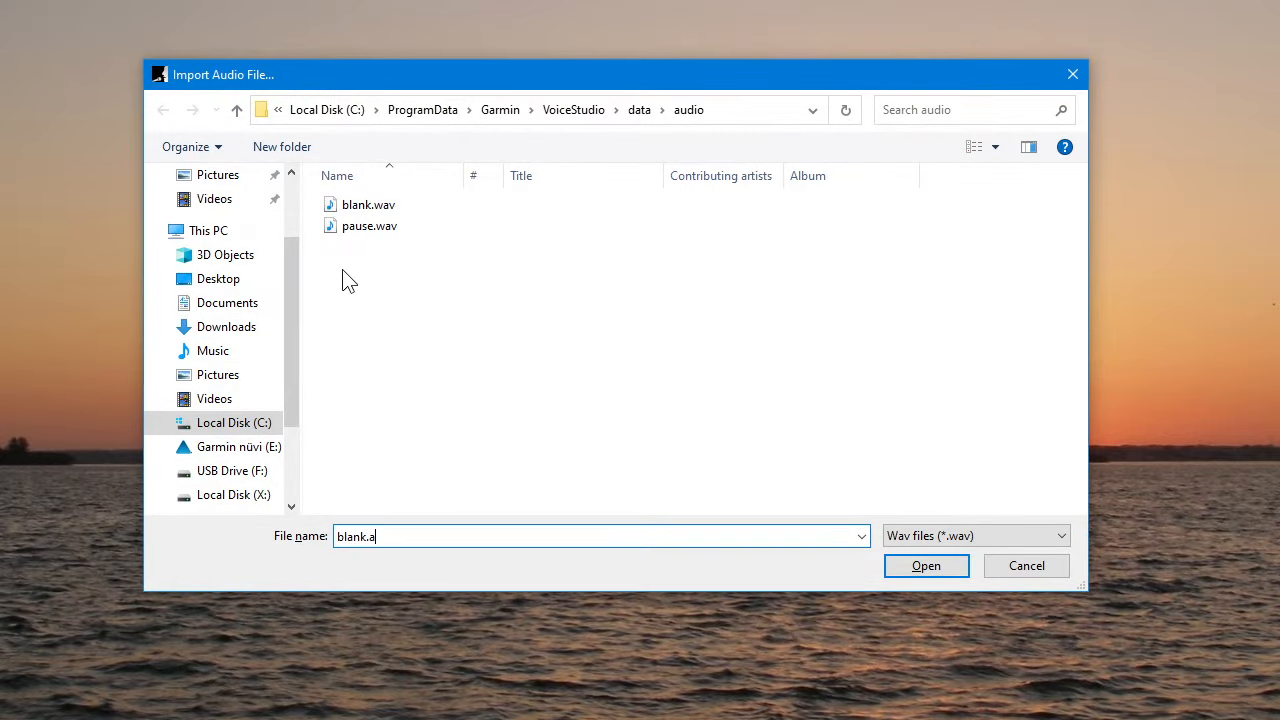
{"action": "type", "text": "ank.wav"}
{"action": "key", "text": "Return"}
{"action": "key", "text": "Down"}
{"action": "key", "text": "ctrl+i"}
{"action": "key", "text": "Return"}
{"action": "key", "text": "Down"}
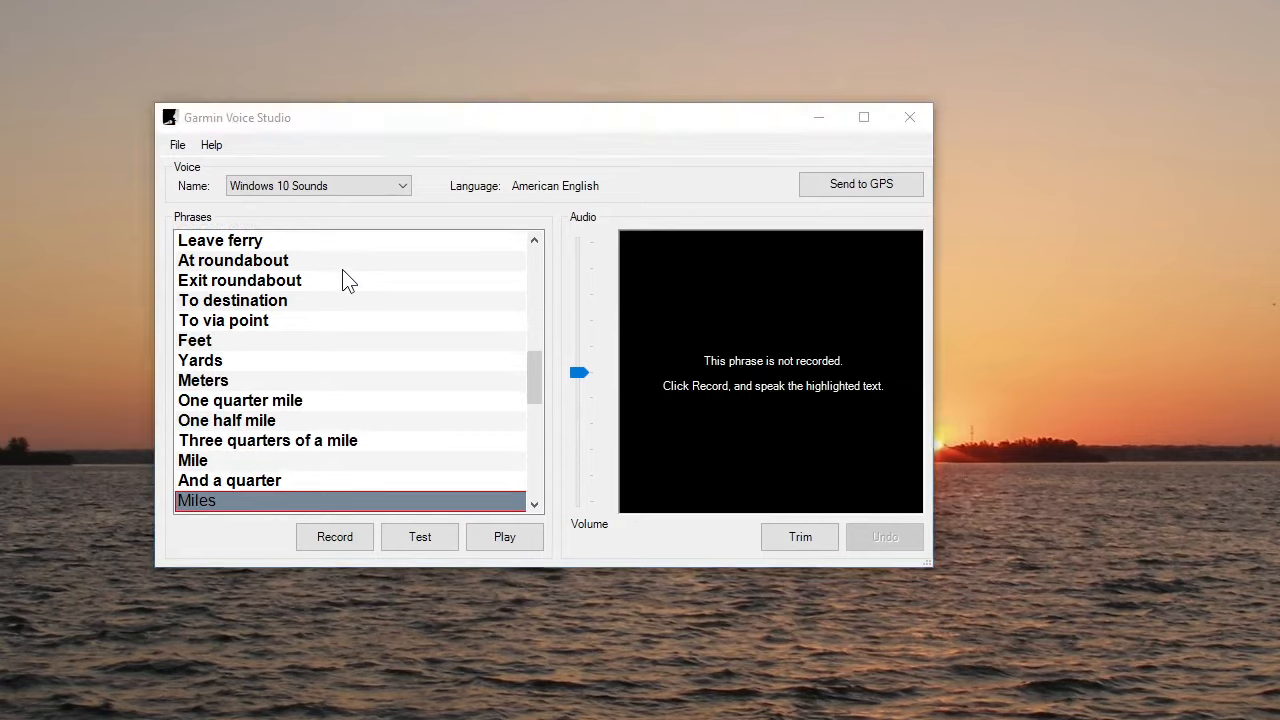
Step: Import blank.wav for the phrases "Miles" and "And a half"
{"action": "key", "text": "ctrl+i"}
{"action": "type", "text": "blank.a"}
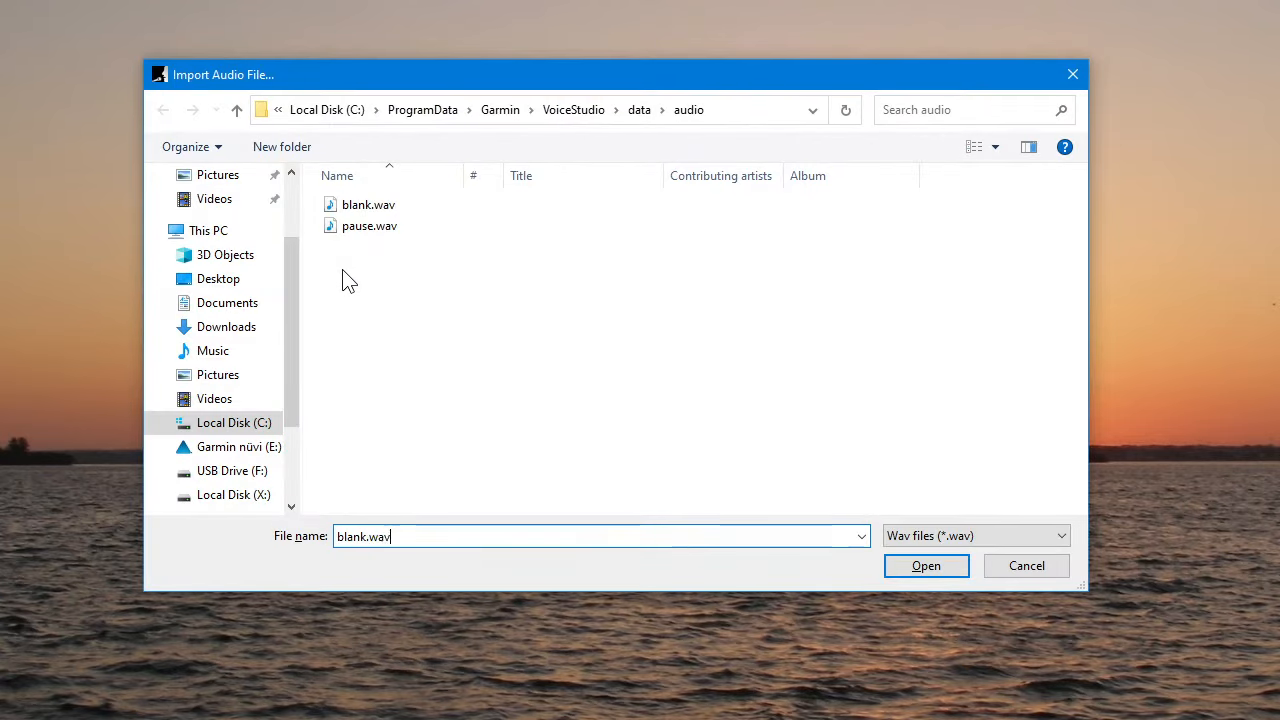
{"action": "key", "text": "Return"}
{"action": "key", "text": "Down"}
{"action": "key", "text": "ctrl+i"}
{"action": "type", "text": "bla"}
{"action": "key", "text": "Down"}
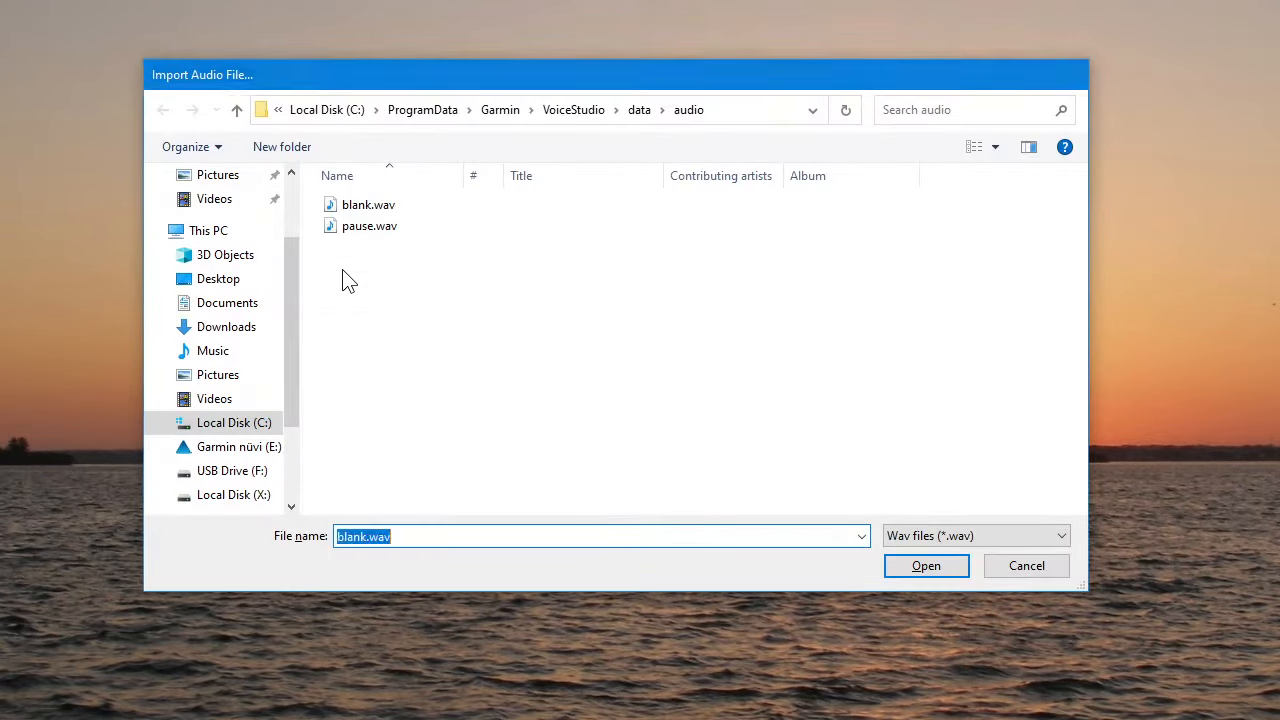
{"action": "key", "text": "Return"}
{"action": "key", "text": "Down"}
Step: Import blank.wav for the phrases "And three quarter" and "Kilometer"
{"action": "key", "text": "ctrl+i"}
{"action": "type", "text": "bl"}
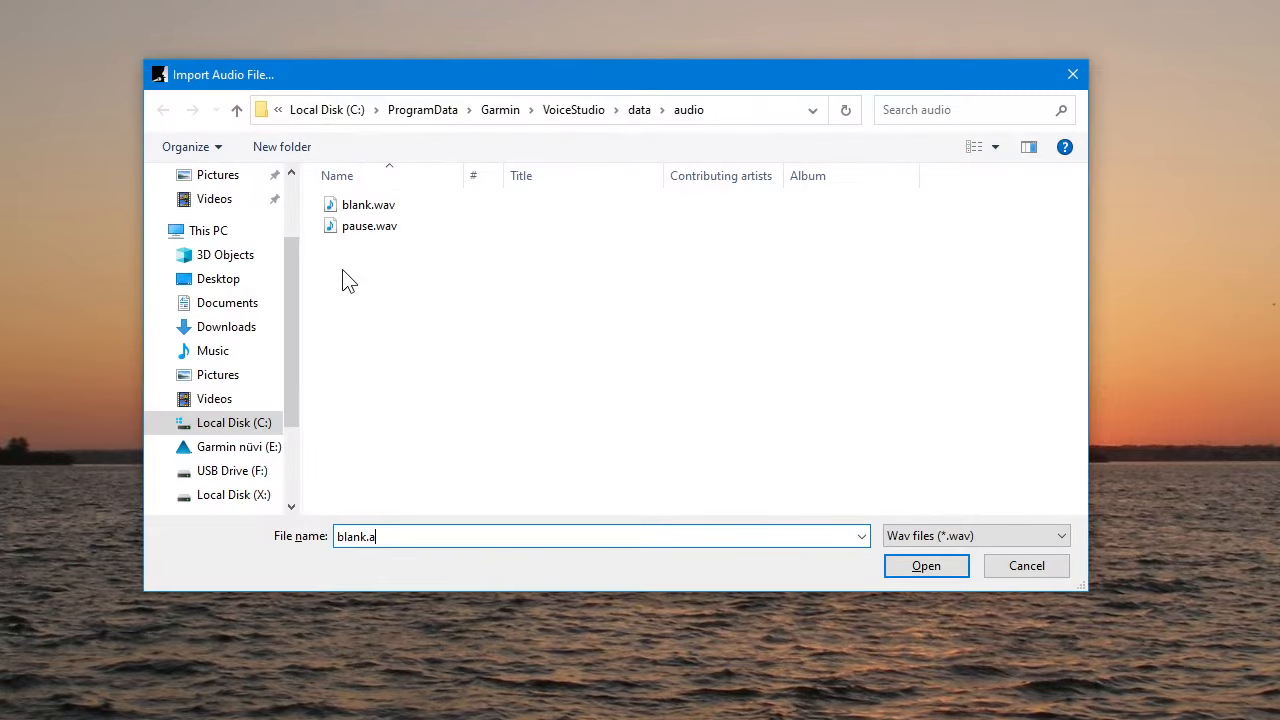
{"action": "type", "text": "ank.w"}
{"action": "key", "text": "Return"}
{"action": "key", "text": "Down"}
{"action": "key", "text": "ctrl+i"}
{"action": "key", "text": "Return"}
{"action": "key", "text": "Down"}
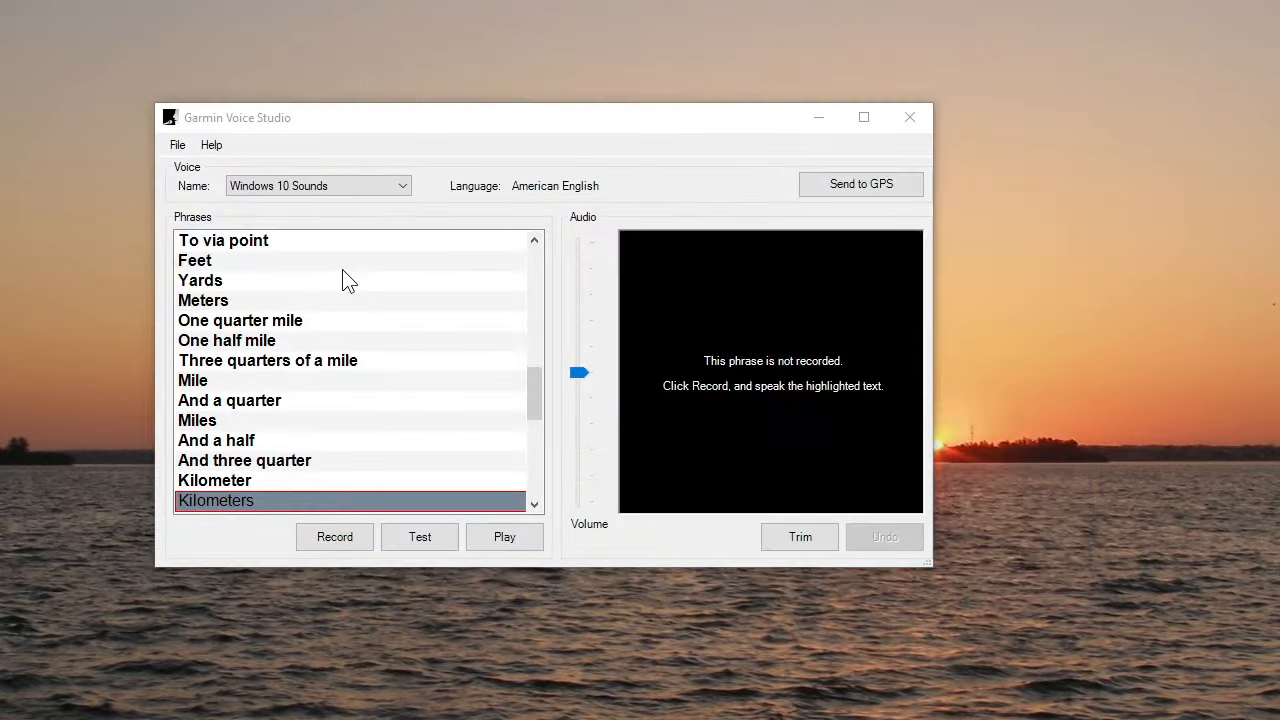
Step: Import blank.wav for the phrases "Kilometers" and "One"
{"action": "key", "text": "ctrl+i"}
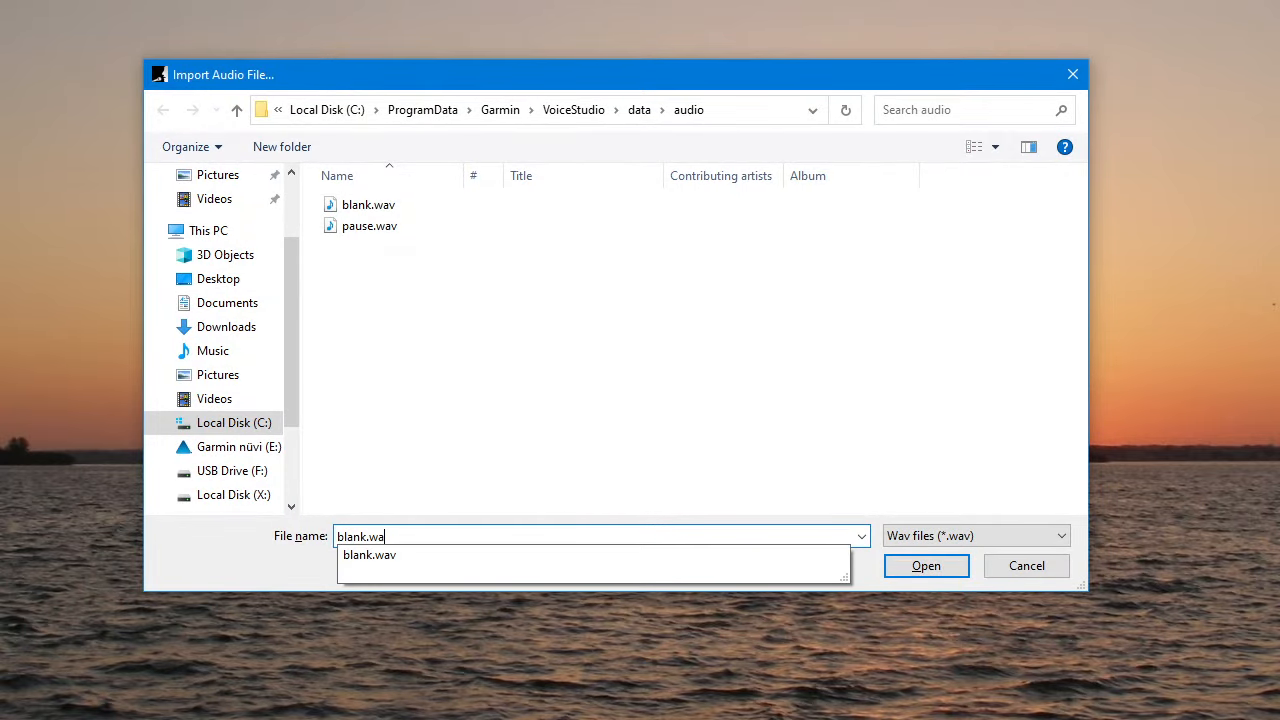
{"action": "type", "text": "blank.wav"}
{"action": "key", "text": "Return"}
{"action": "key", "text": "Down"}
{"action": "key", "text": "ctrl+i"}
{"action": "type", "text": "blank.wav"}
{"action": "key", "text": "Return"}
{"action": "key", "text": "Down"}
Step: Import blank.wav for the number phrases "Two" and "Three"
{"action": "key", "text": "ctrl+i"}
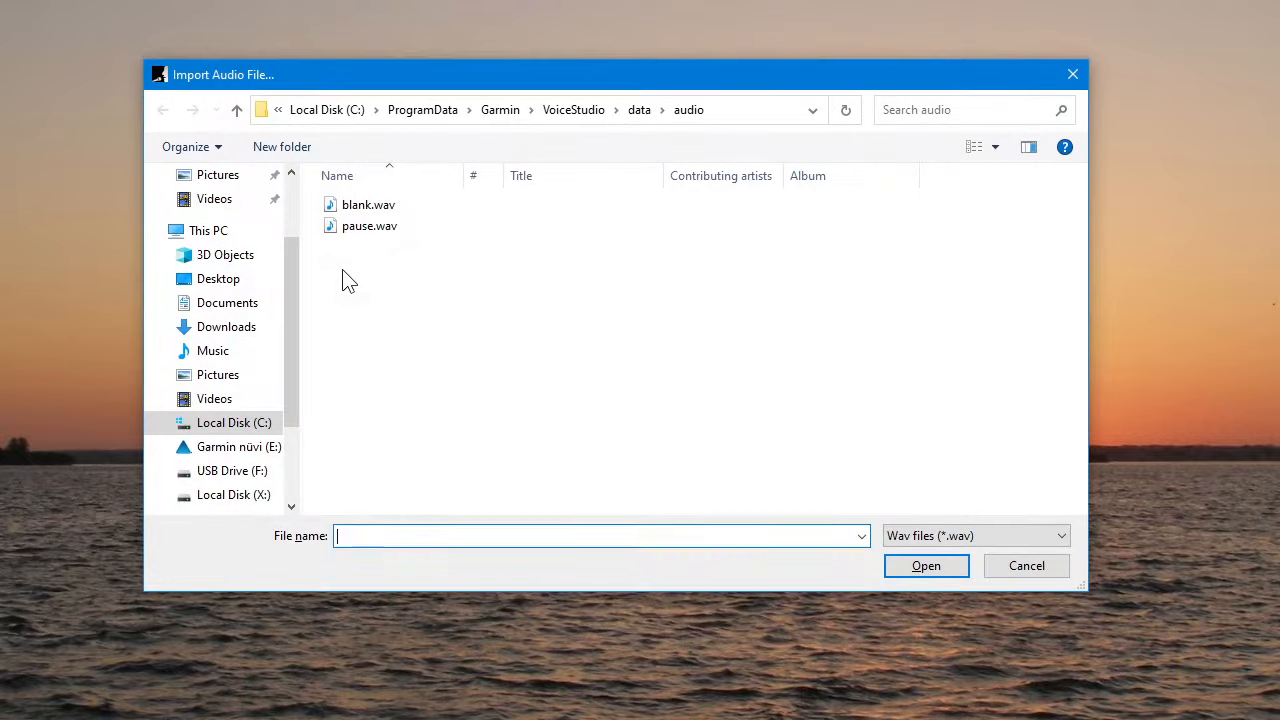
{"action": "type", "text": "blank.wav"}
{"action": "key", "text": "Return"}
{"action": "key", "text": "Down"}
{"action": "key", "text": "ctrl+i"}
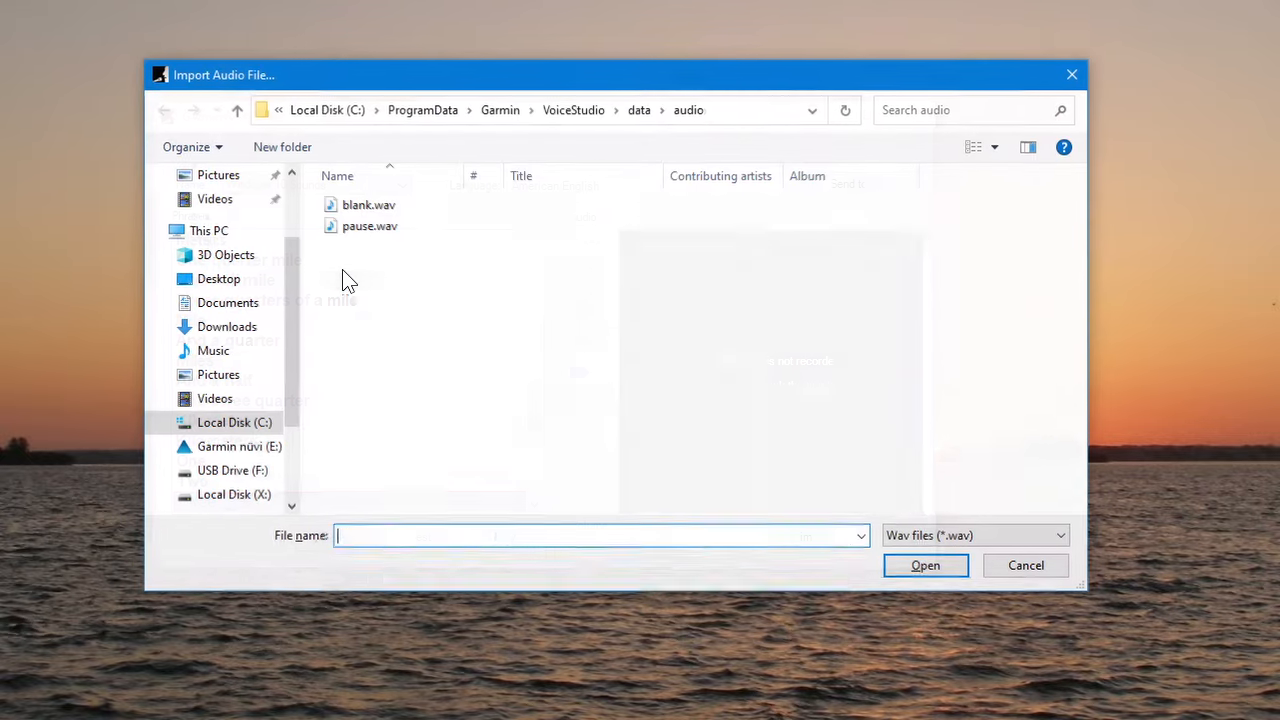
{"action": "type", "text": "blank.wav"}
{"action": "key", "text": "Return"}
{"action": "key", "text": "Down"}
Step: Import blank.wav for the number phrases "Four" and "Five"
{"action": "key", "text": "ctrl+i"}
{"action": "type", "text": "b"}
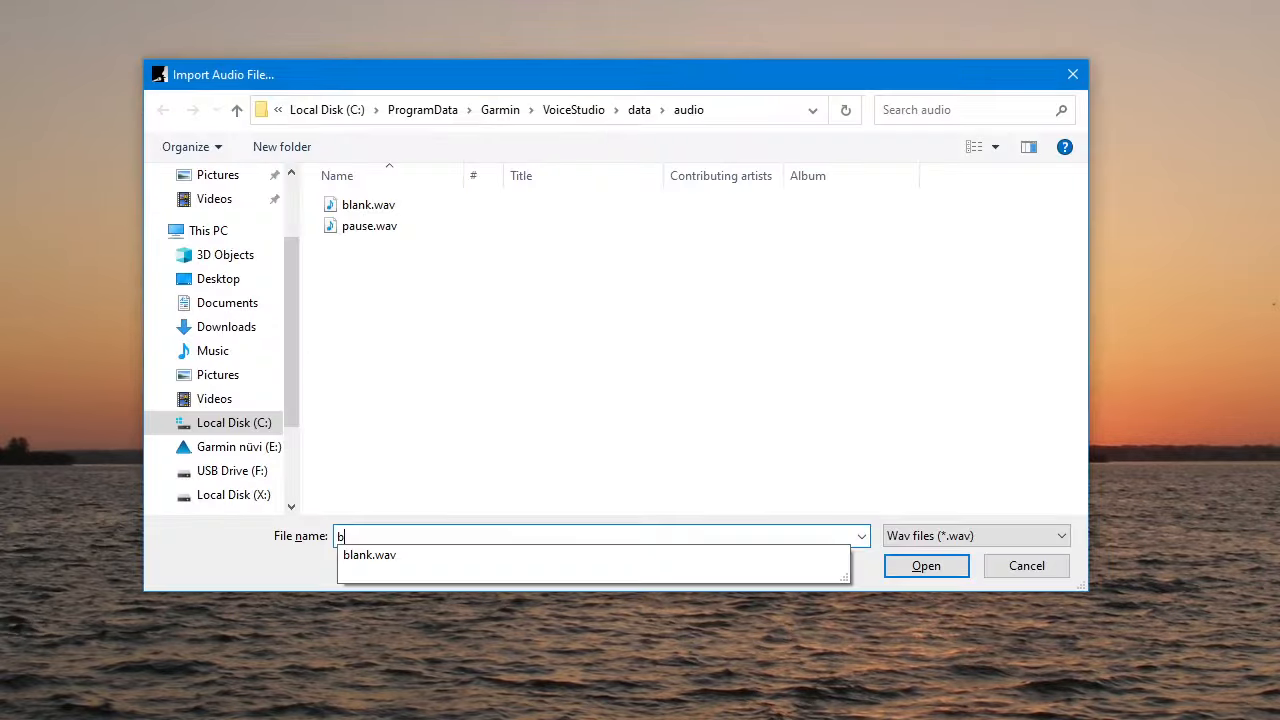
{"action": "type", "text": "lank.wav"}
{"action": "key", "text": "Return"}
{"action": "key", "text": "Down"}
{"action": "key", "text": "ctrl+i"}
{"action": "type", "text": "blank.a"}
{"action": "key", "text": "BackSpace"}
{"action": "type", "text": "wav"}
{"action": "key", "text": "Return"}
{"action": "key", "text": "Down"}
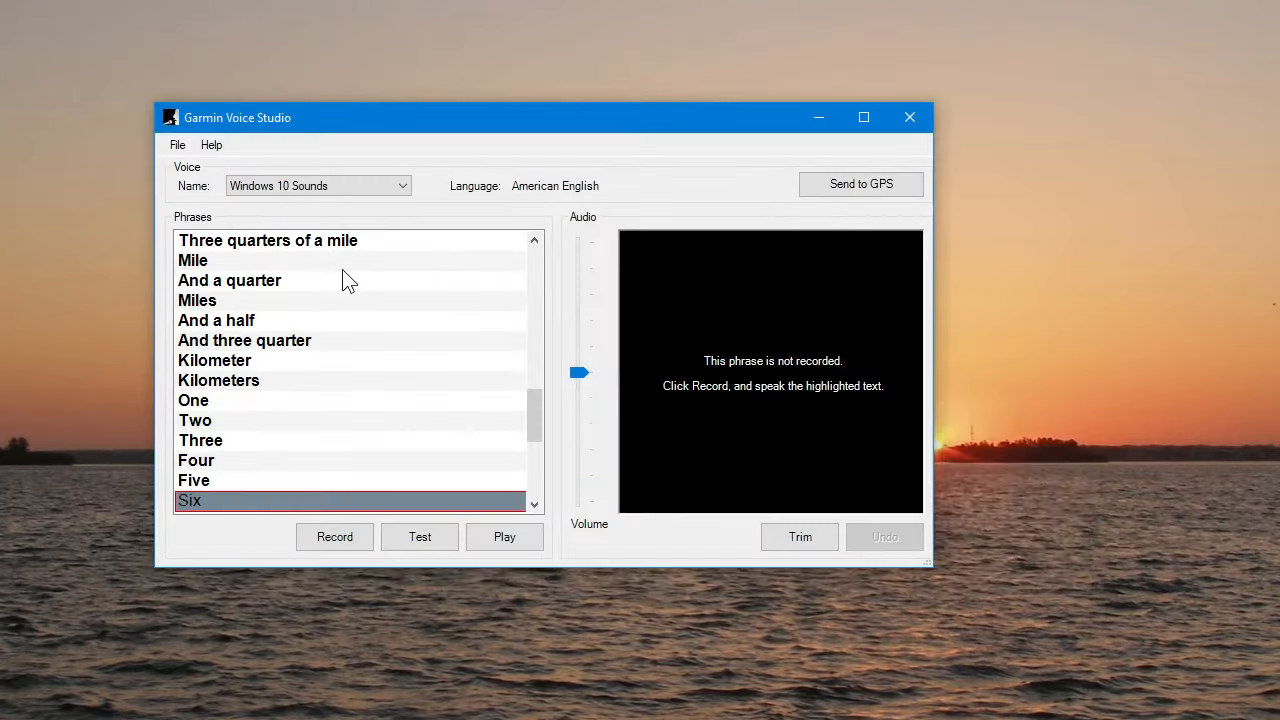
Step: Import blank.wav for the number phrases "Six" and "Seven"
{"action": "key", "text": "ctrl+i"}
{"action": "type", "text": "blank.wav"}
{"action": "key", "text": "Return"}
{"action": "key", "text": "Down"}
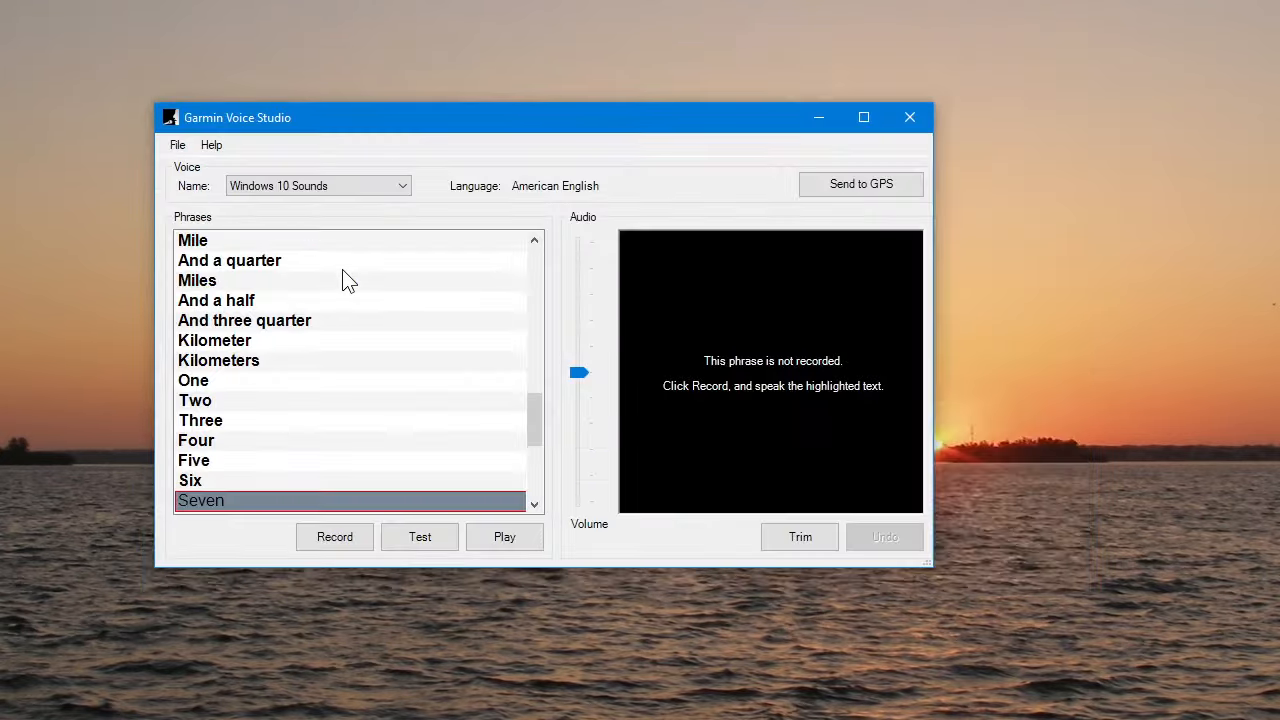
{"action": "key", "text": "ctrl+i"}
{"action": "type", "text": "blank.wav"}
{"action": "key", "text": "Return"}
{"action": "key", "text": "Down"}
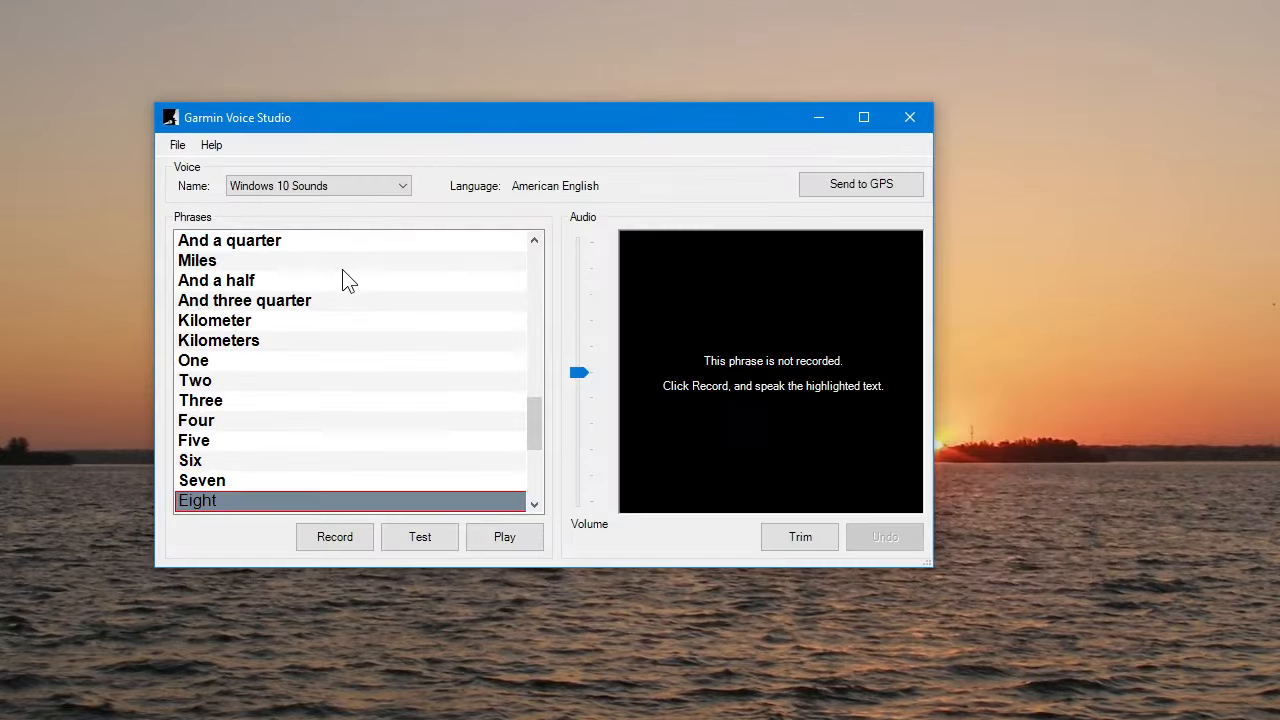
Step: Import blank.wav for the phrase "Eight" and select the phrase "Nine"
{"action": "key", "text": "ctrl+i"}
{"action": "type", "text": "blank.wav"}
{"action": "key", "text": "Return"}
{"action": "key", "text": "Down"}
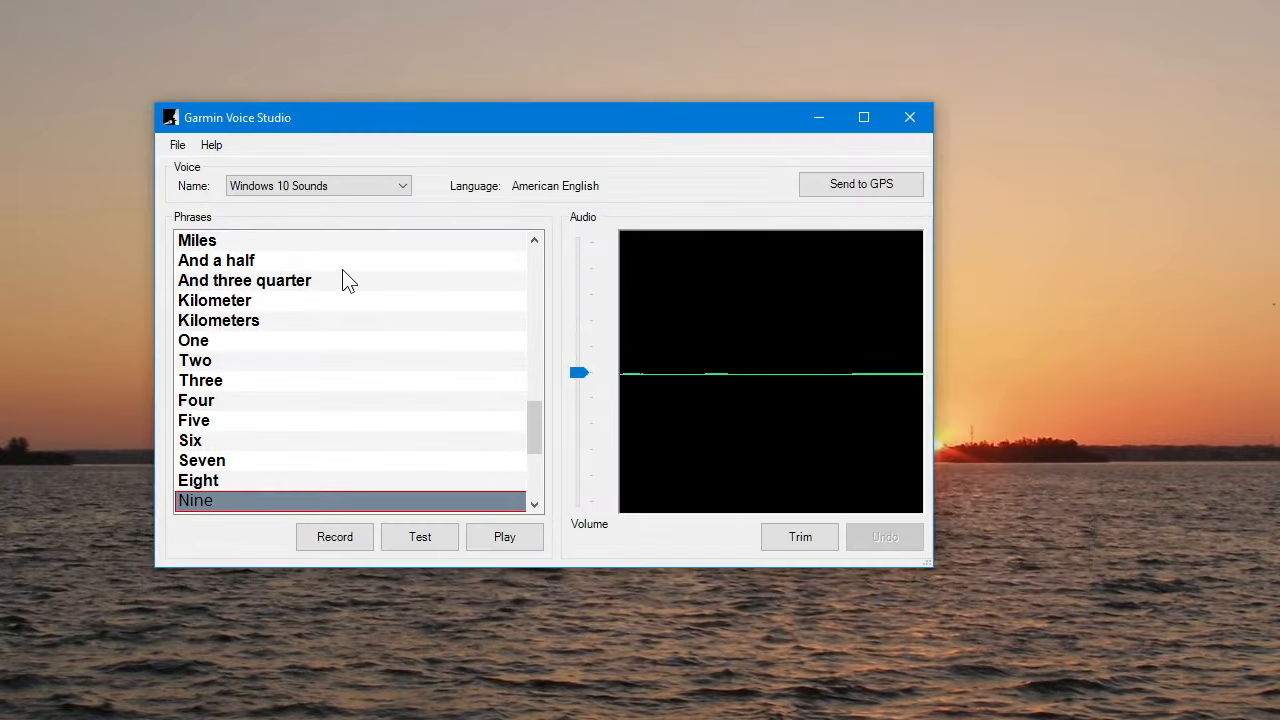
Step: Import blank.wav for the number phrases "Nine" and "Ten"
{"action": "key", "text": "ctrl+i"}
{"action": "type", "text": "blank.wav"}
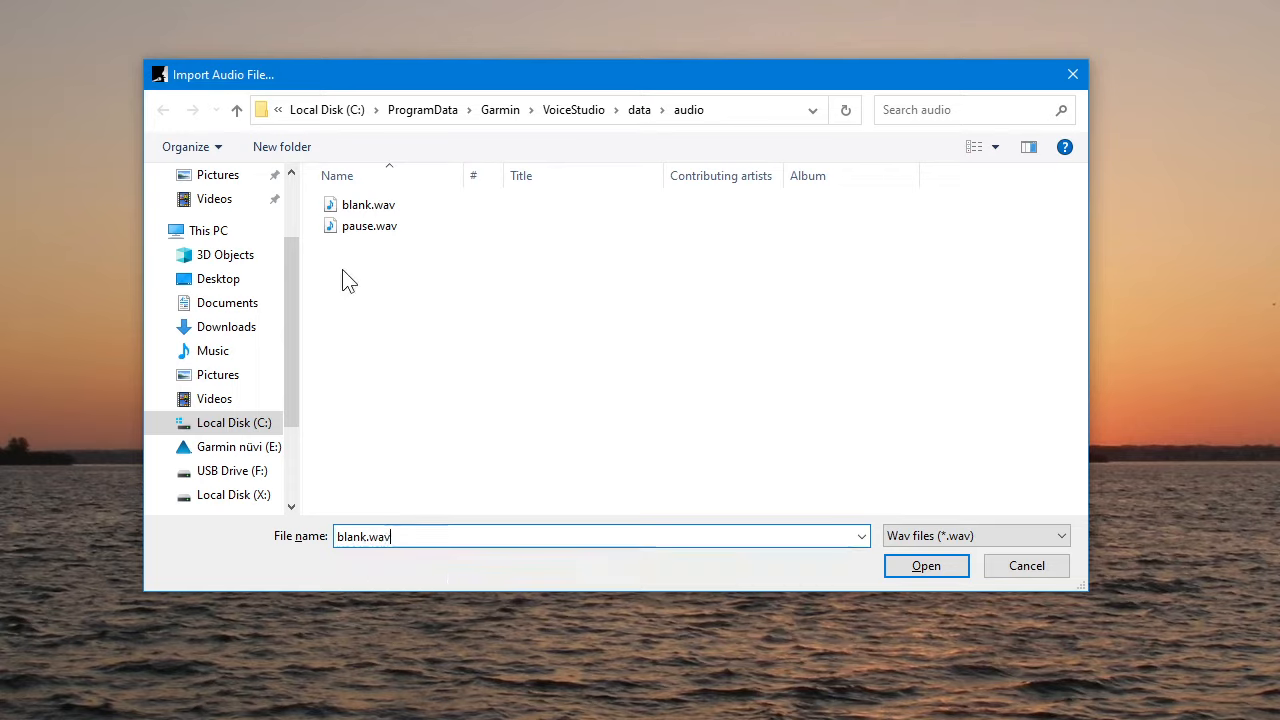
{"action": "key", "text": "Return"}
{"action": "key", "text": "Down"}
{"action": "key", "text": "ctrl+i"}
{"action": "type", "text": "blank.wa"}
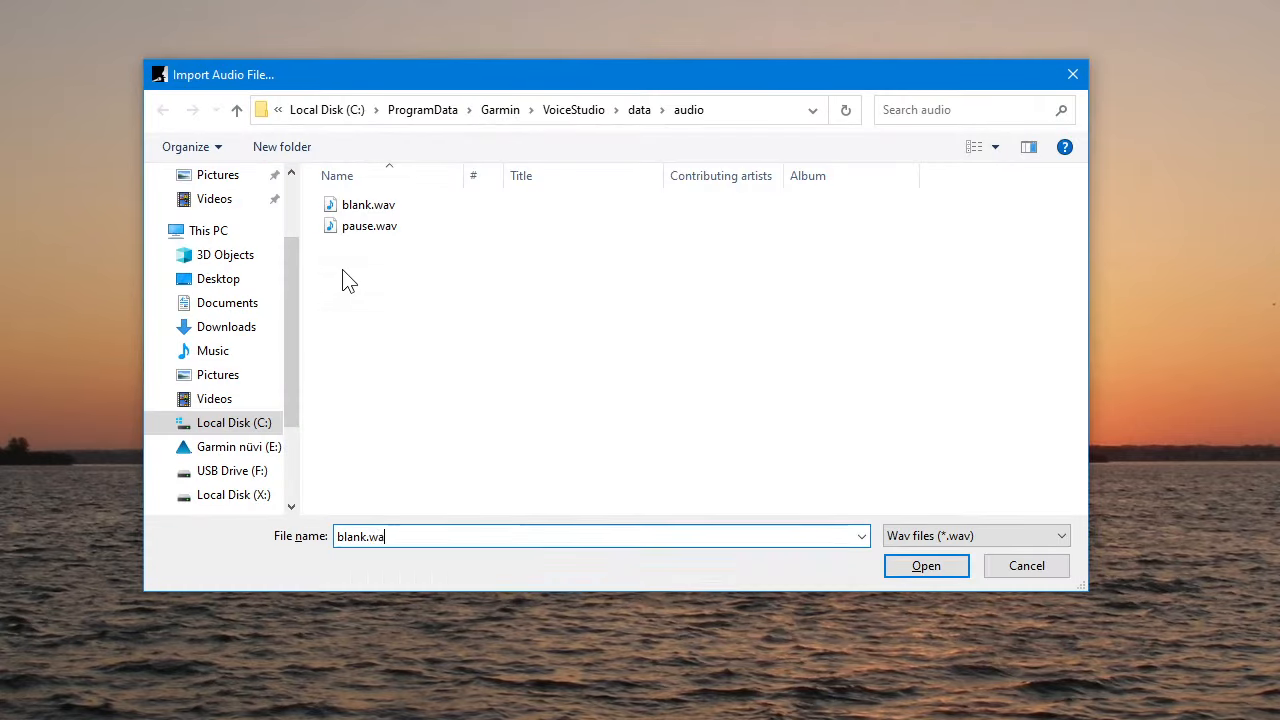
{"action": "type", "text": "v"}
{"action": "key", "text": "Return"}
Step: Import blank.wav for the phrases "Hundred" and "1st"
{"action": "key", "text": "Down"}
{"action": "key", "text": "ctrl+i"}
{"action": "type", "text": "blank.wav"}
{"action": "key", "text": "Return"}
{"action": "key", "text": "Down"}
{"action": "key", "text": "ctrl+i"}
{"action": "type", "text": "b"}
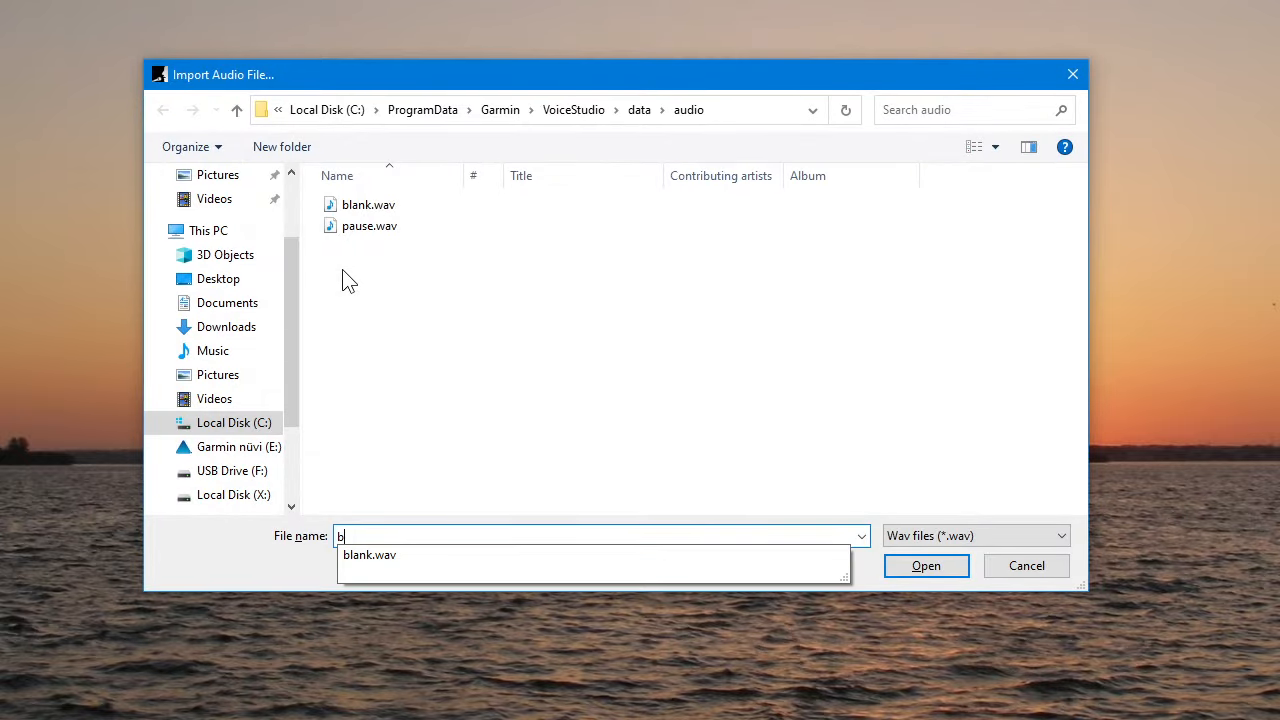
{"action": "type", "text": "aank.wav"}
{"action": "key", "text": "Return"}
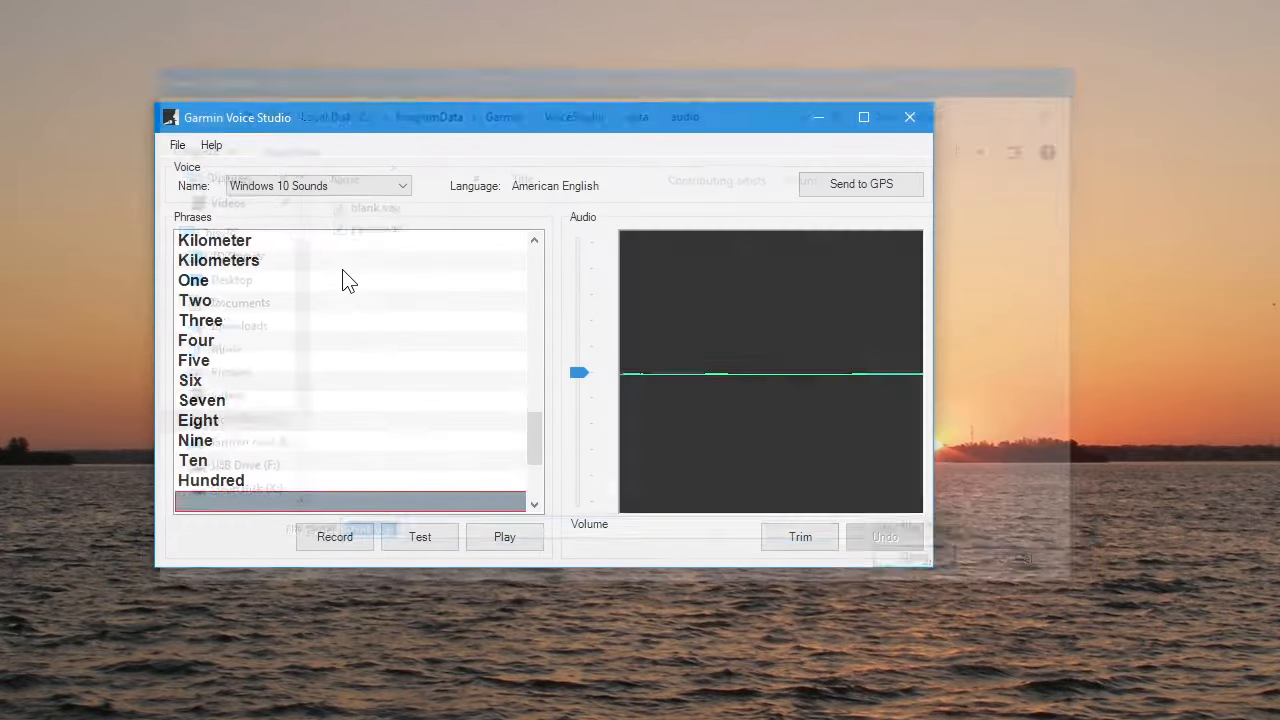
Step: Import blank.wav for the ordinal phrases "2nd" and "3rd"
{"action": "key", "text": "Down"}
{"action": "key", "text": "ctrl+i"}
{"action": "type", "text": "blank."}
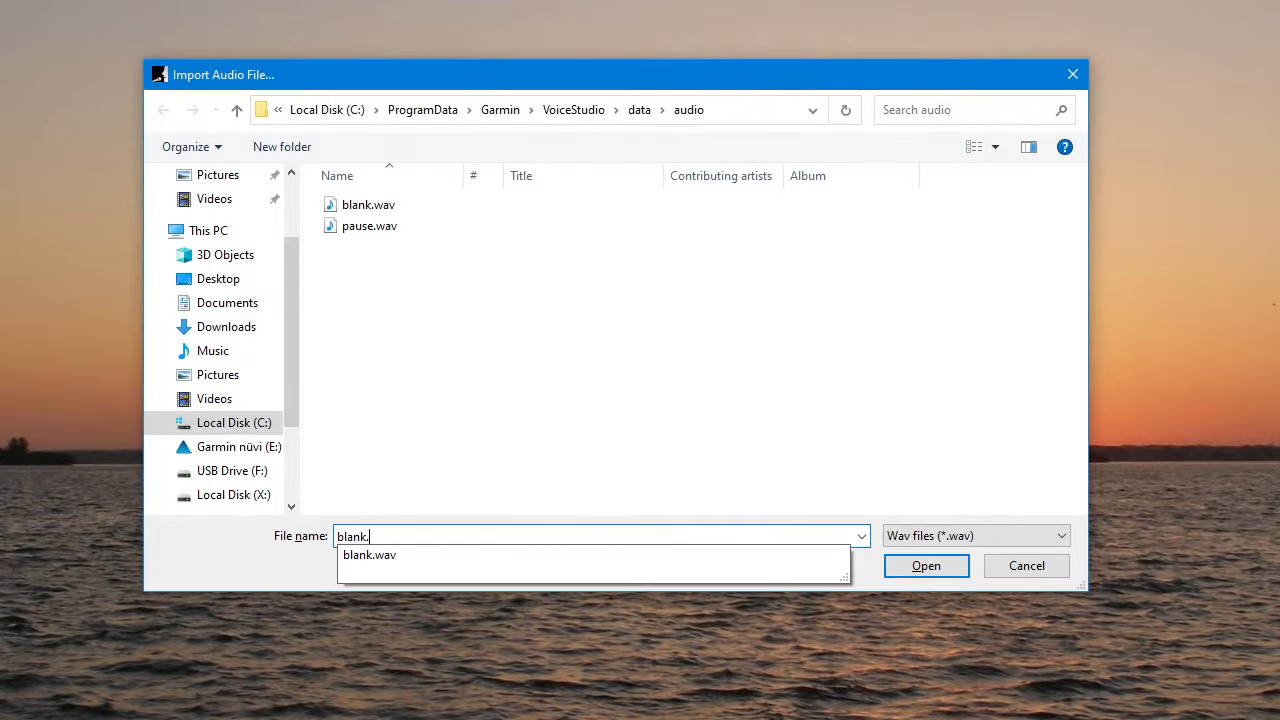
{"action": "type", "text": "wav"}
{"action": "key", "text": "Return"}
{"action": "key", "text": "Down"}
{"action": "key", "text": "ctrl+i"}
{"action": "type", "text": "blank.wav"}
{"action": "key", "text": "Return"}
Step: Import blank.wav for the ordinal phrases "4th" and "5th"
{"action": "key", "text": "Down"}
{"action": "key", "text": "ctrl+i"}
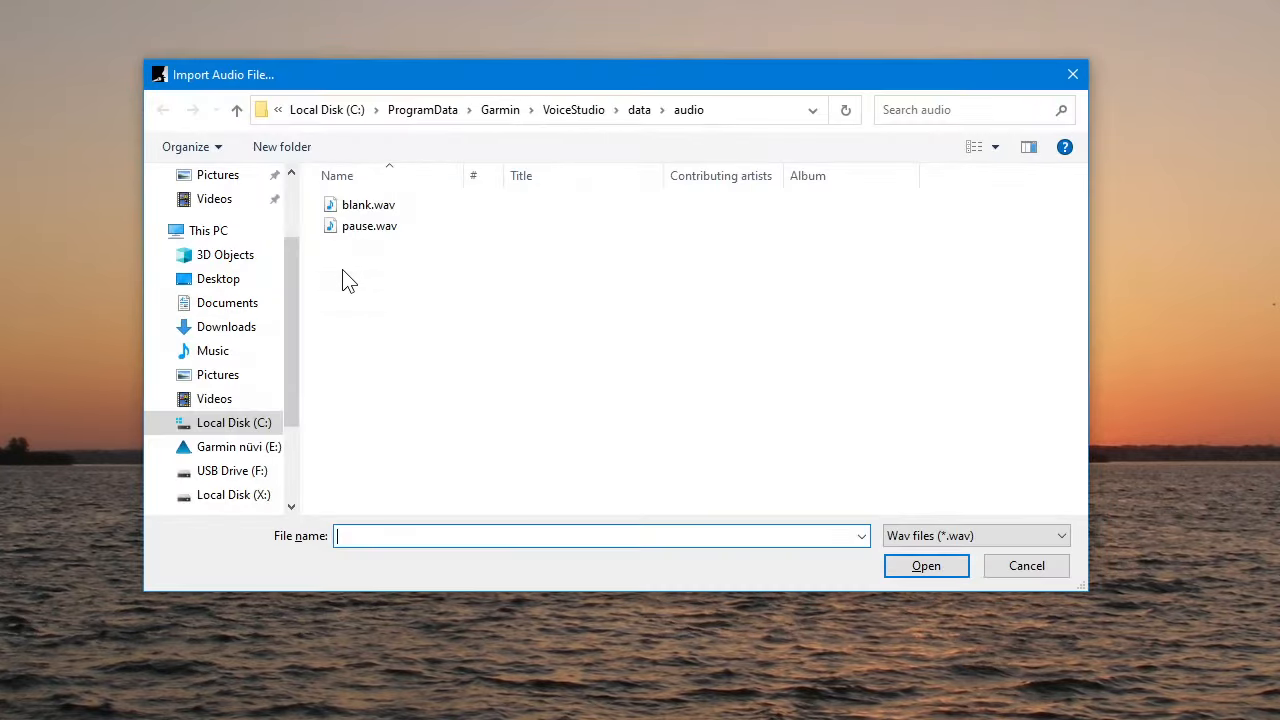
{"action": "type", "text": "bla"}
{"action": "key", "text": "Down"}
{"action": "key", "text": "Return"}
{"action": "key", "text": "Down"}
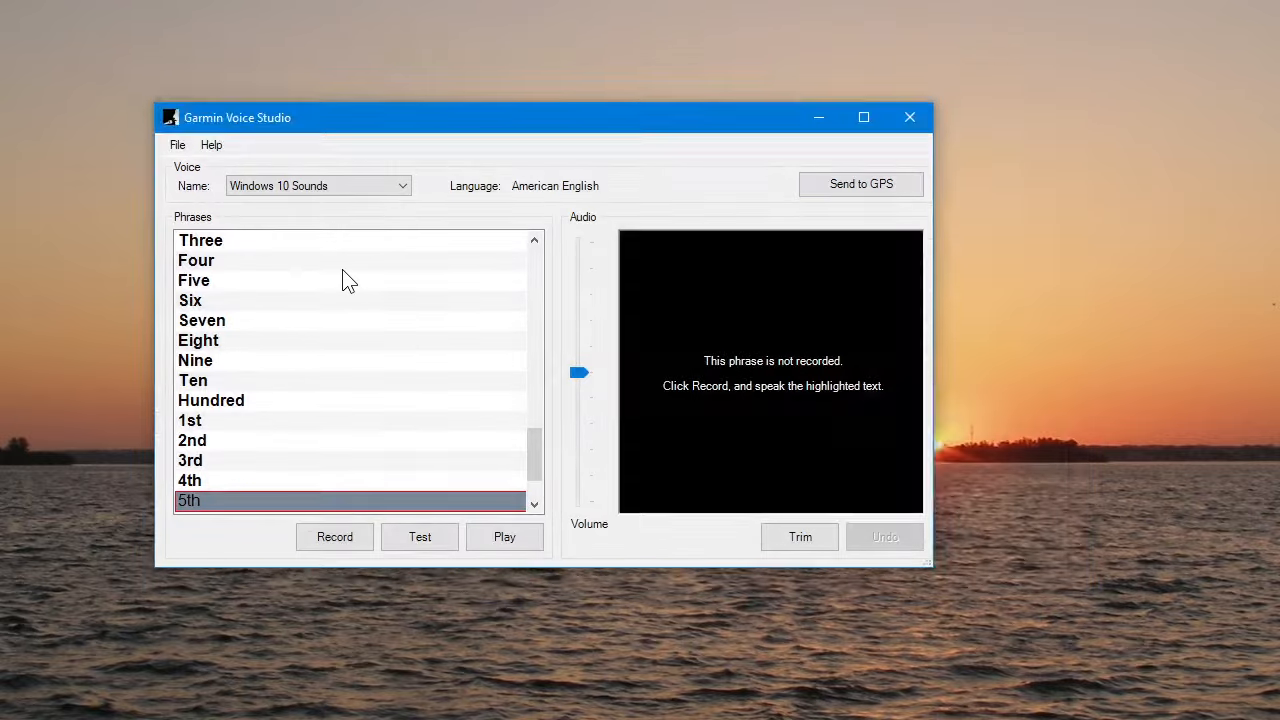
{"action": "key", "text": "ctrl+i"}
{"action": "type", "text": "bla"}
{"action": "key", "text": "Down"}
{"action": "key", "text": "Return"}
{"action": "key", "text": "Return"}
Step: Import blank.wav for the ordinal phrases "6th" and "7th"
{"action": "key", "text": "Down"}
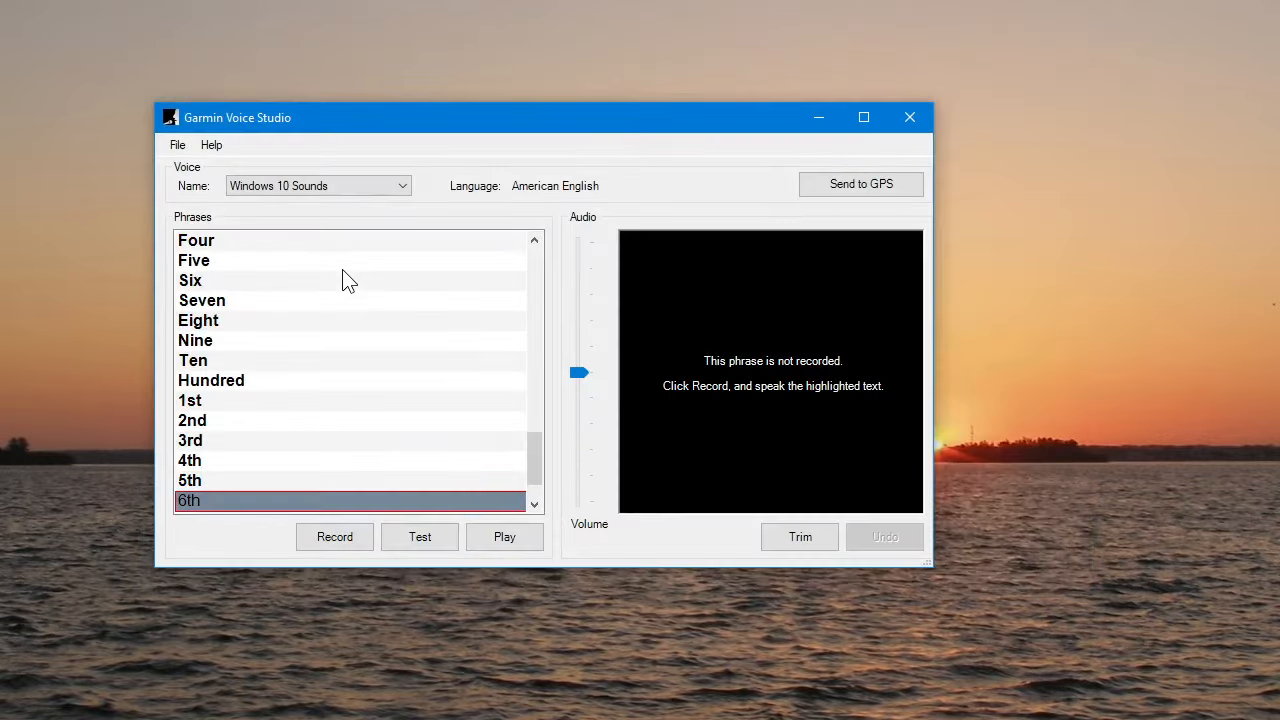
{"action": "key", "text": "ctrl+i"}
{"action": "type", "text": "bla"}
{"action": "key", "text": "Down"}
{"action": "key", "text": "Return"}
{"action": "key", "text": "Down"}
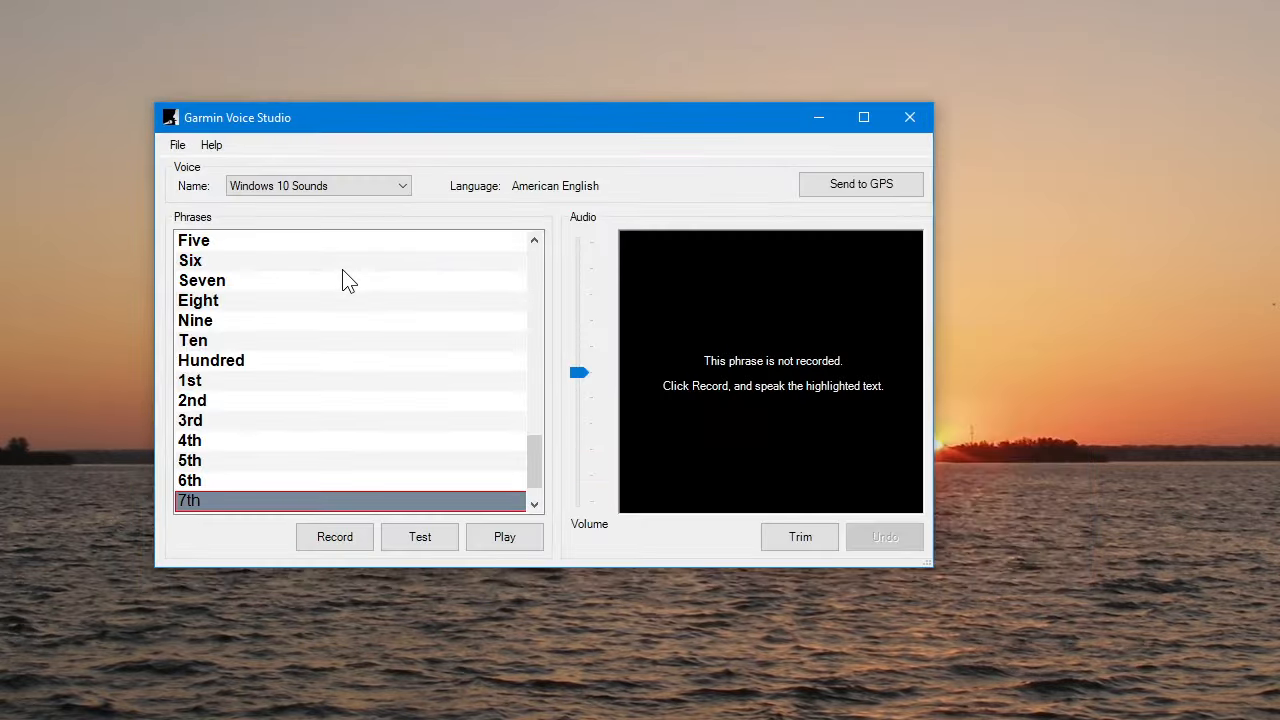
{"action": "key", "text": "ctrl+i"}
{"action": "type", "text": "blank.wva"}
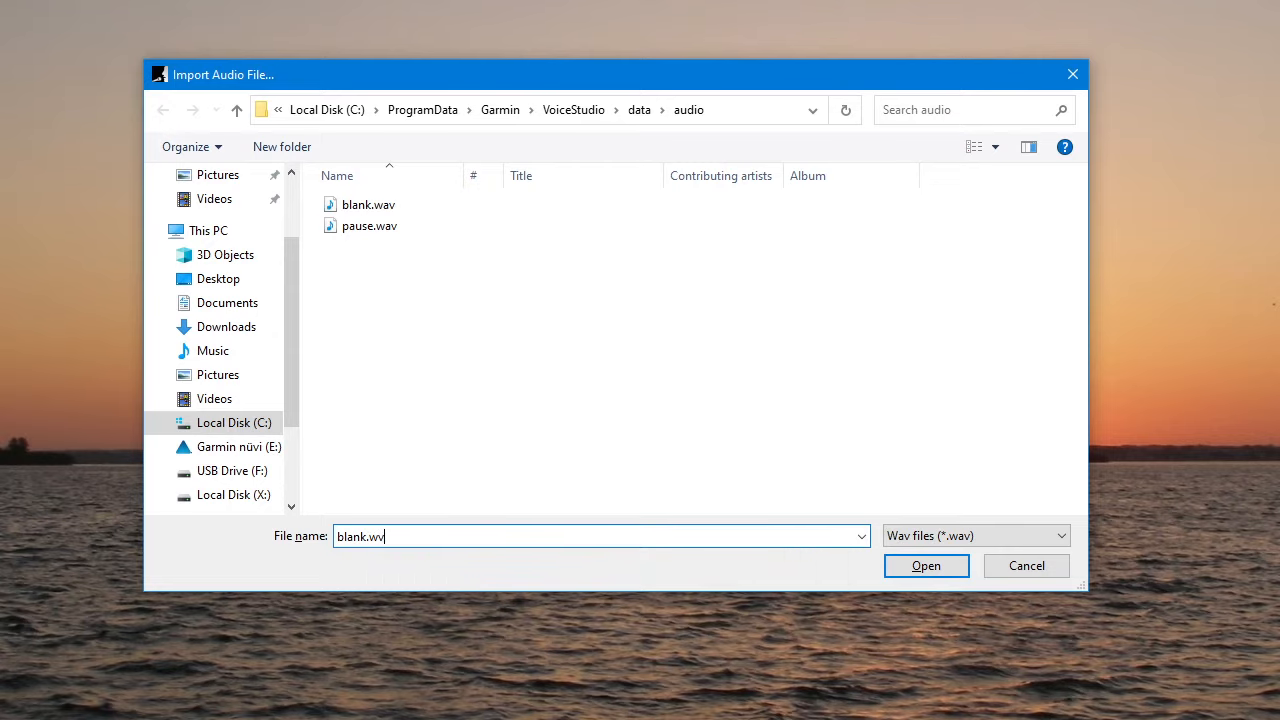
{"action": "key", "text": "Return"}
Step: Import blank.wav for the ordinal phrases "8th" and "9th"
{"action": "key", "text": "Down"}
{"action": "key", "text": "ctrl+i"}
{"action": "type", "text": "bla"}
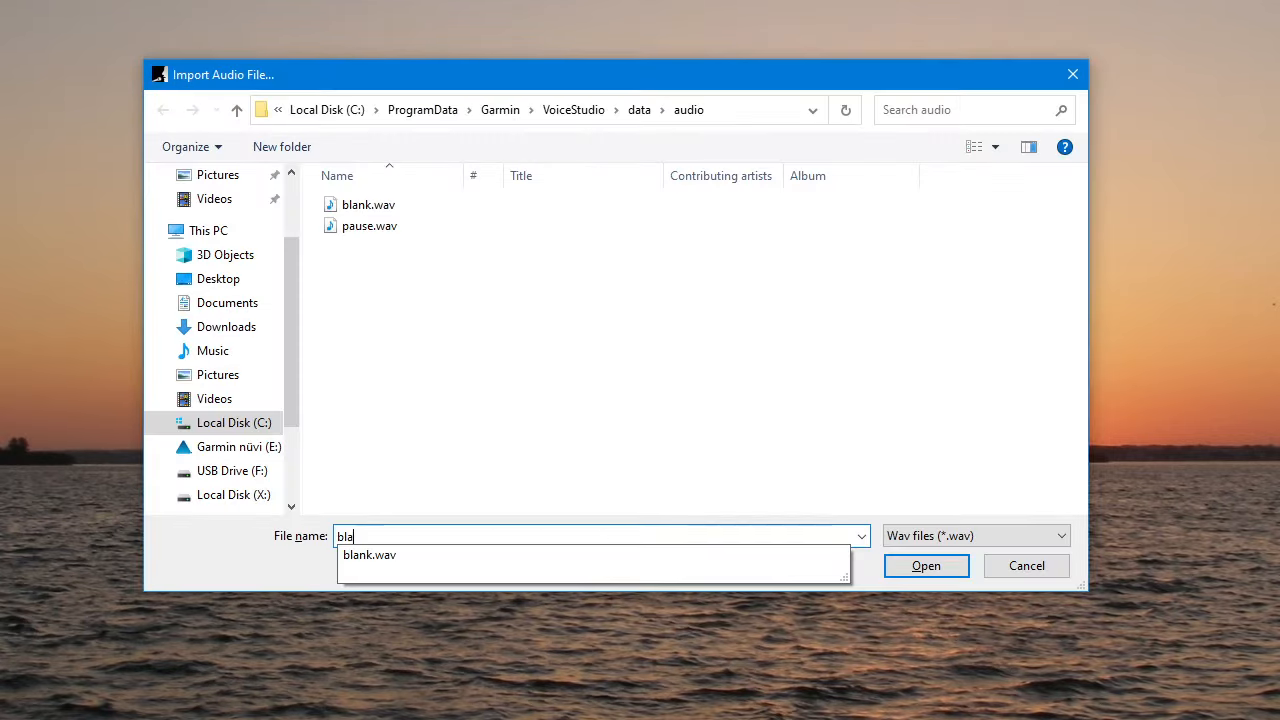
{"action": "key", "text": "Down"}
{"action": "key", "text": "Return"}
{"action": "key", "text": "Return"}
{"action": "key", "text": "Down"}
{"action": "key", "text": "ctrl+i"}
{"action": "type", "text": "bla"}
{"action": "key", "text": "Down"}
{"action": "key", "text": "Return"}
{"action": "key", "text": "Return"}
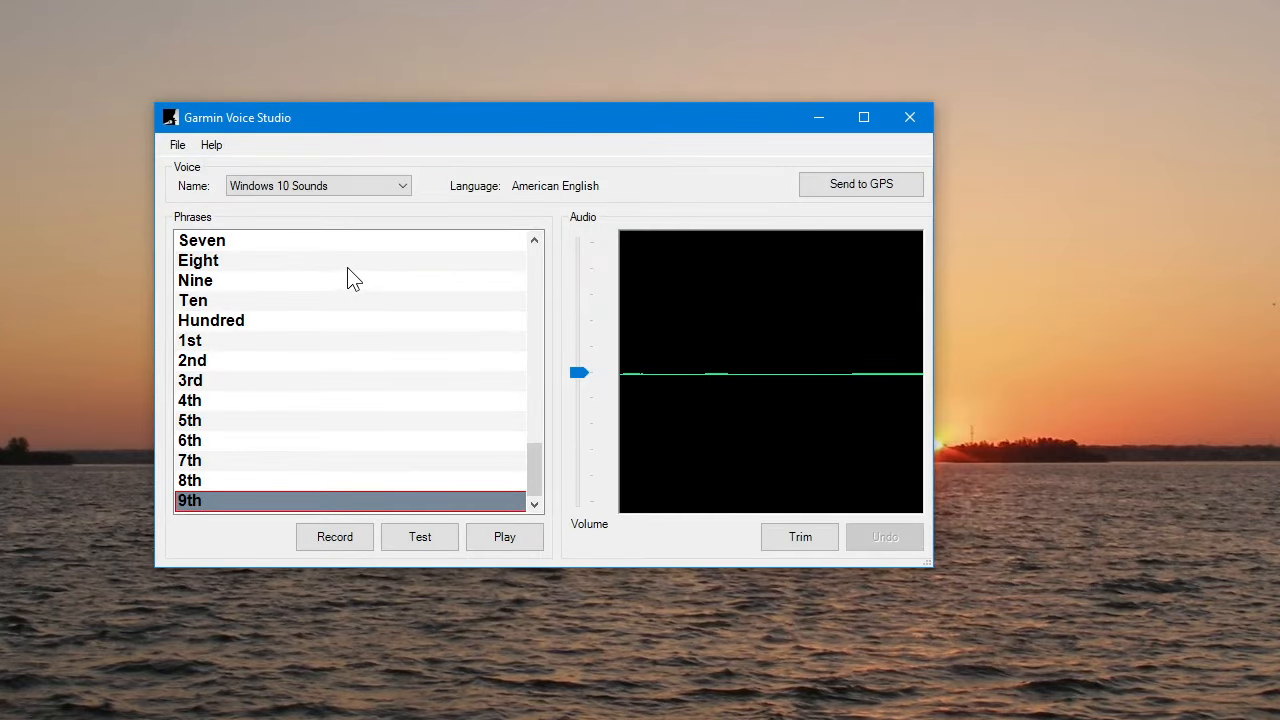
Step: Select the phrase "Arriving at" near the start of the list and open its audio import in the folder c:\windows\media
{"action": "scroll", "coordinate": [280, 302], "scroll_direction": "up", "scroll_amount": 13}
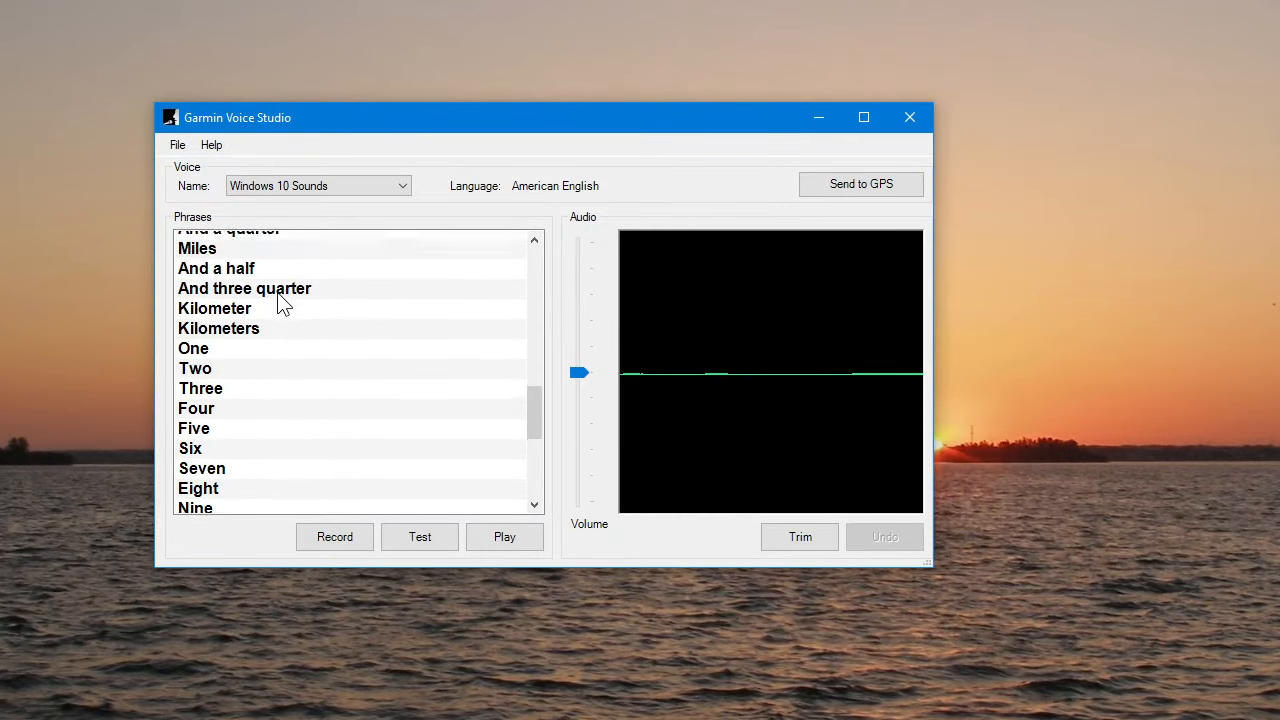
{"action": "scroll", "coordinate": [281, 304], "scroll_direction": "up", "scroll_amount": 4}
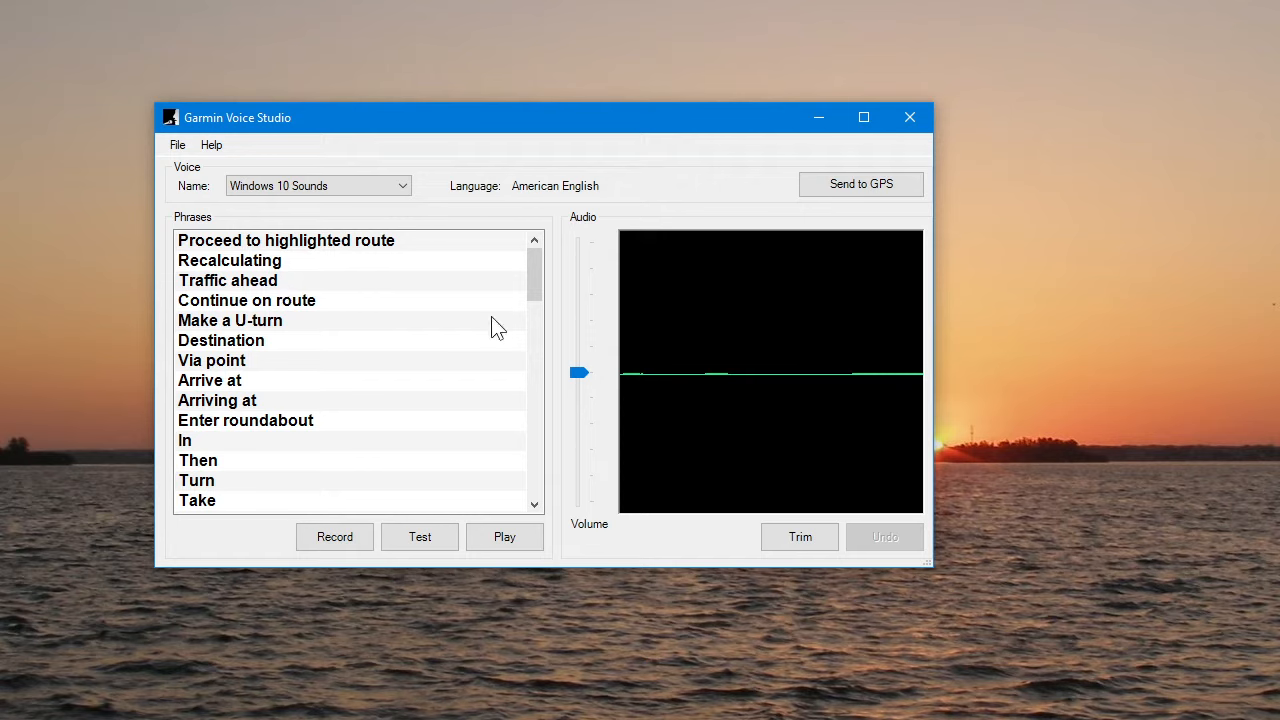
{"action": "left_click_drag", "start_coordinate": [542, 262], "coordinate": [500, 237]}
{"action": "left_click", "coordinate": [222, 402]}
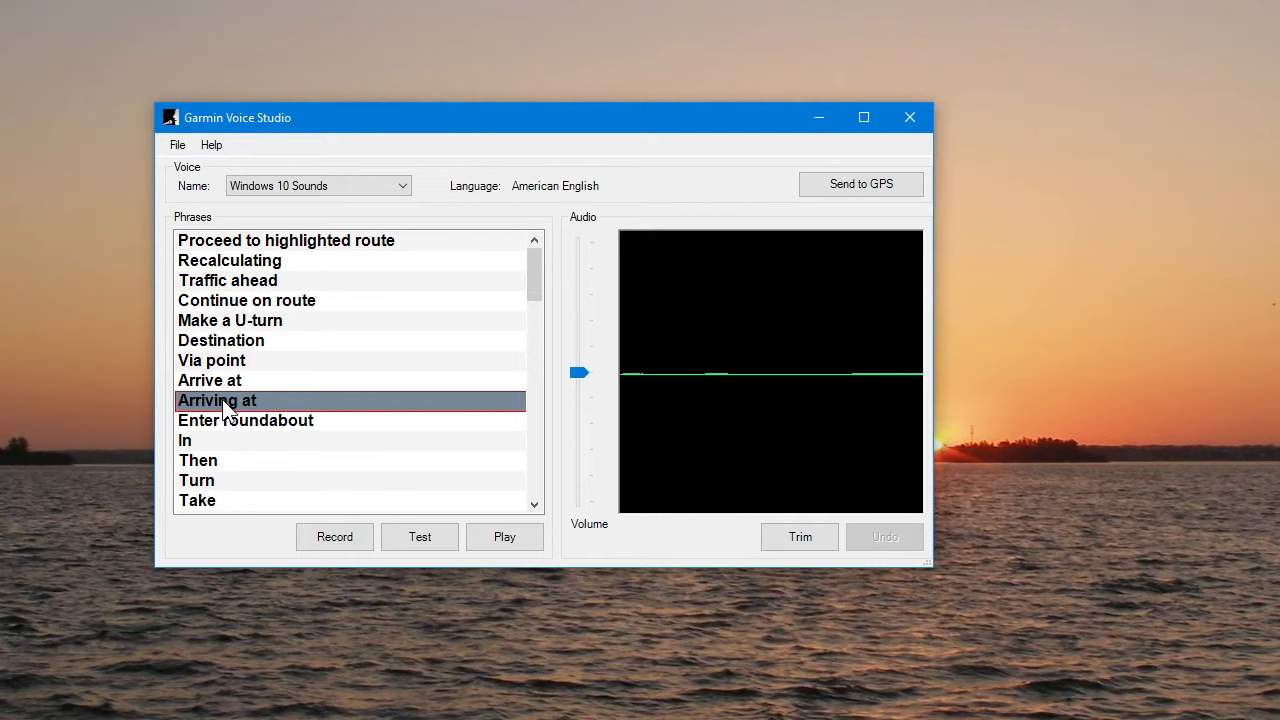
{"action": "left_click", "coordinate": [253, 345]}
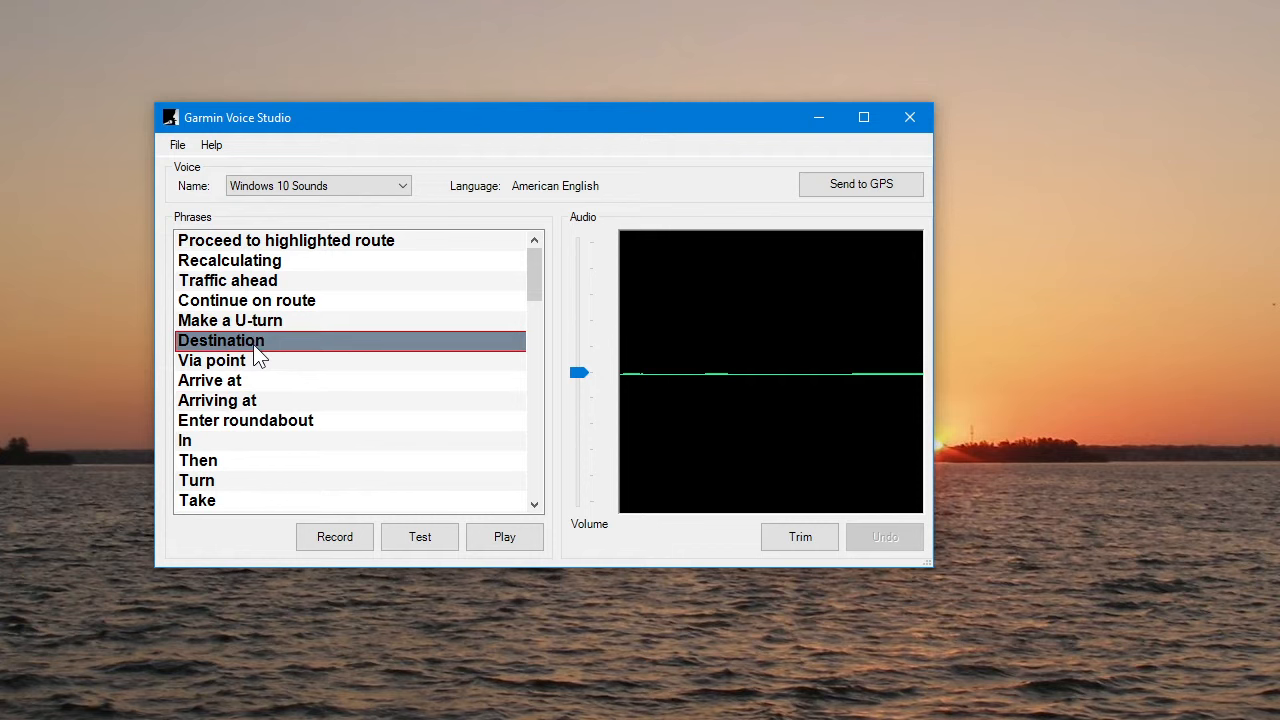
{"action": "left_click", "coordinate": [250, 404]}
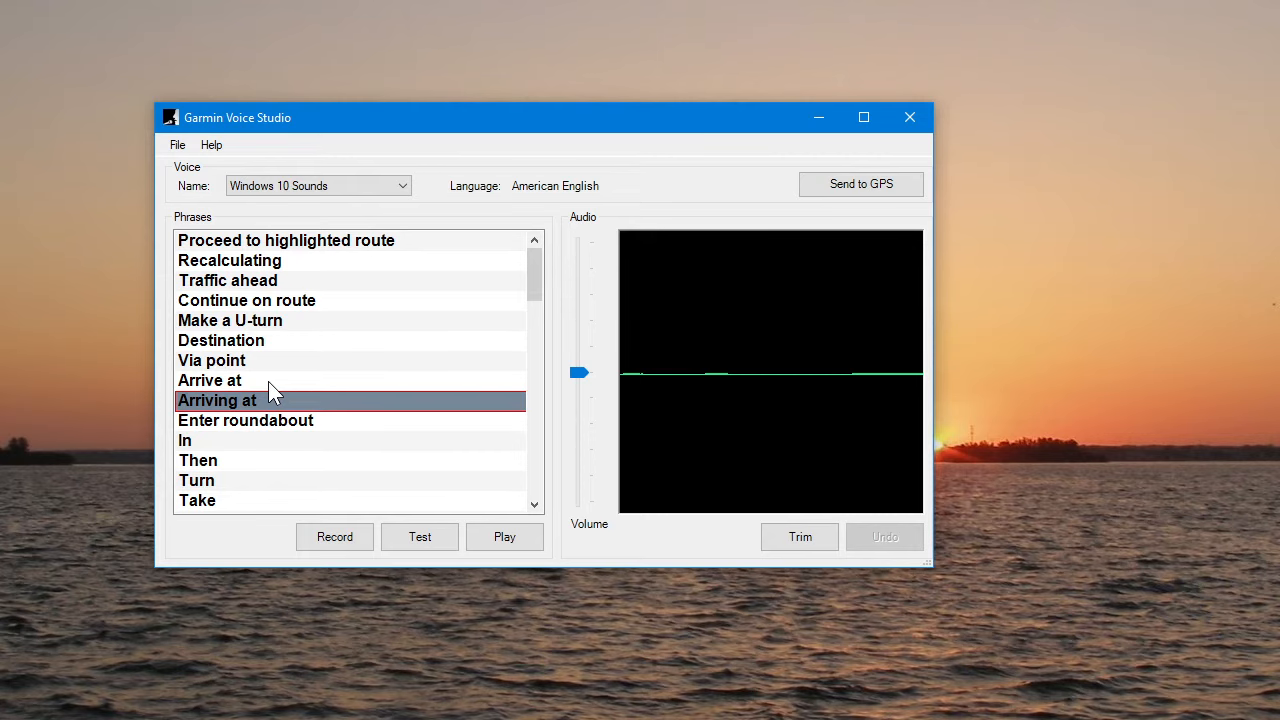
{"action": "key", "text": "ctrl+i"}
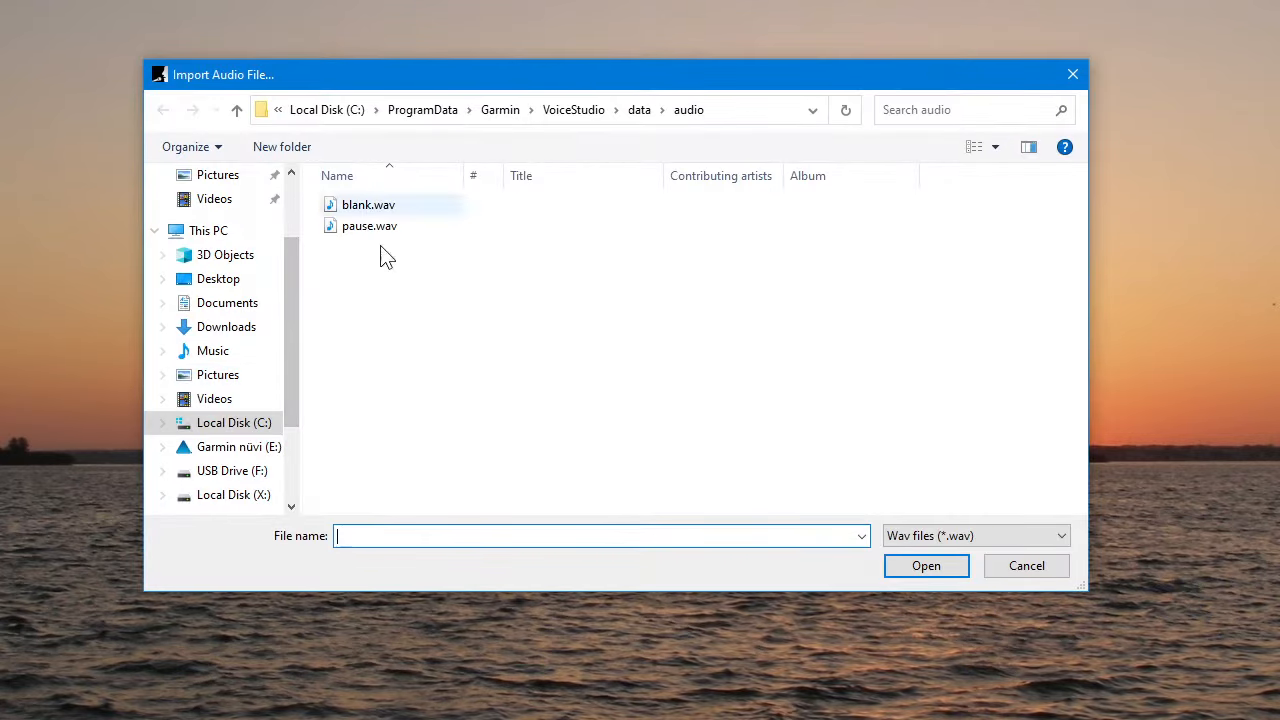
{"action": "type", "text": "c:\\win"}
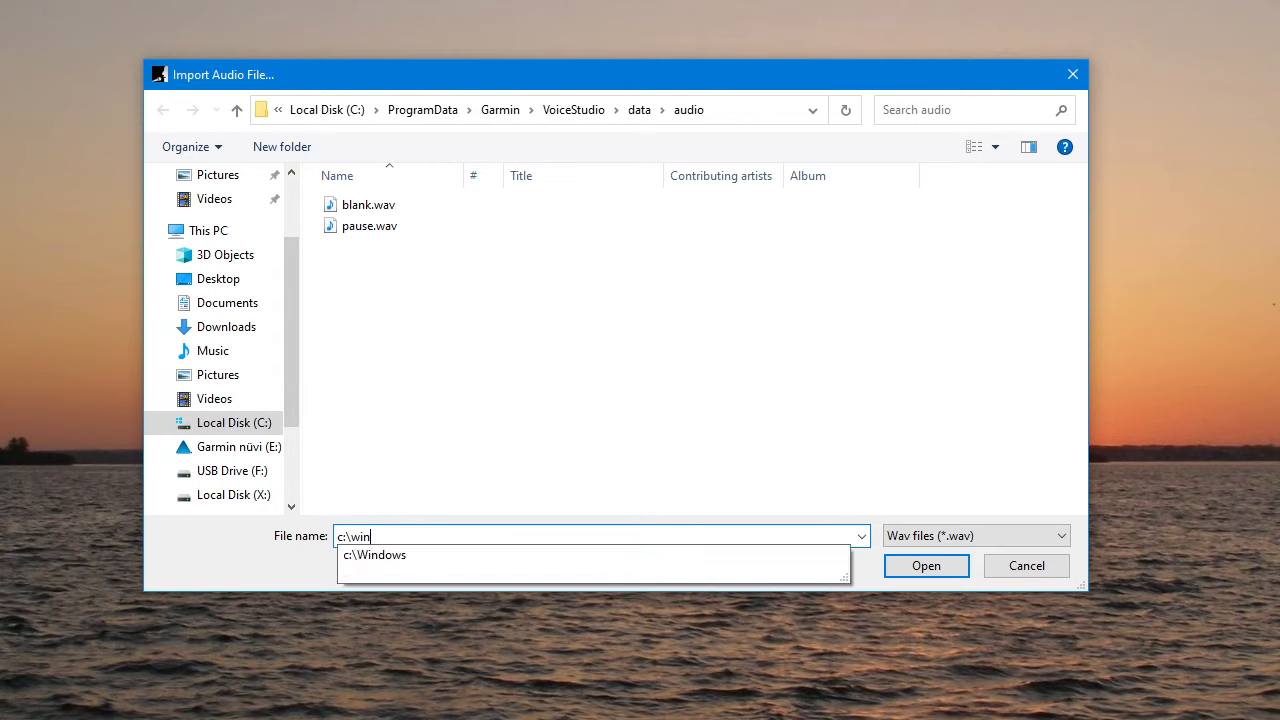
{"action": "type", "text": "dows\\media"}
{"action": "key", "text": "Return"}
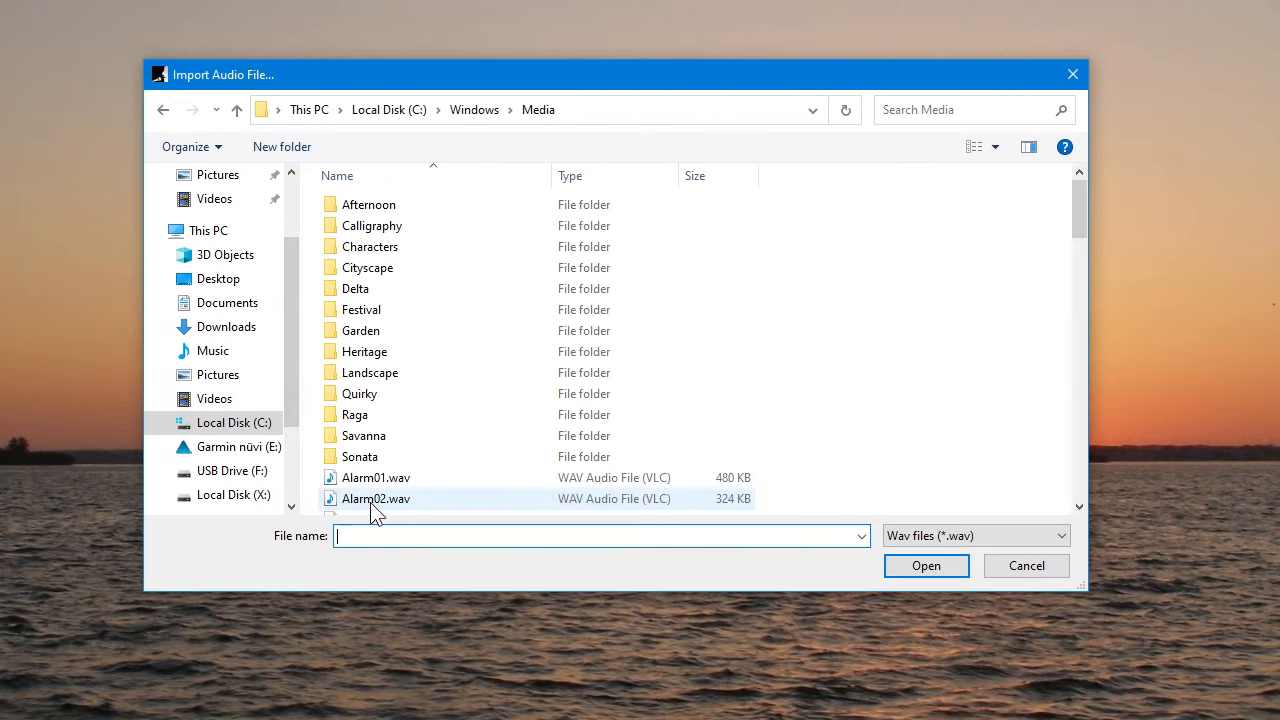
Step: Import tada.wav from the Windows Media folder for the phrase "Arriving at"
{"action": "scroll", "coordinate": [370, 315], "scroll_direction": "down", "scroll_amount": 4}
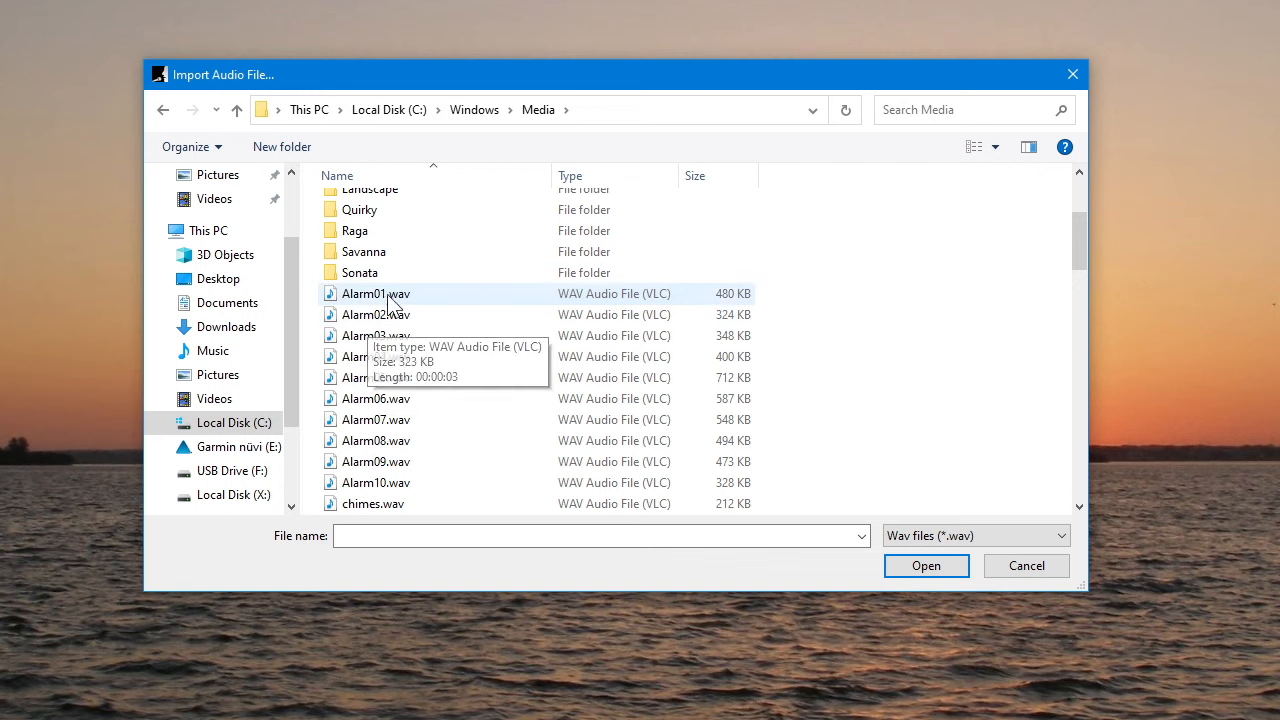
{"action": "scroll", "coordinate": [400, 312], "scroll_direction": "down", "scroll_amount": 2}
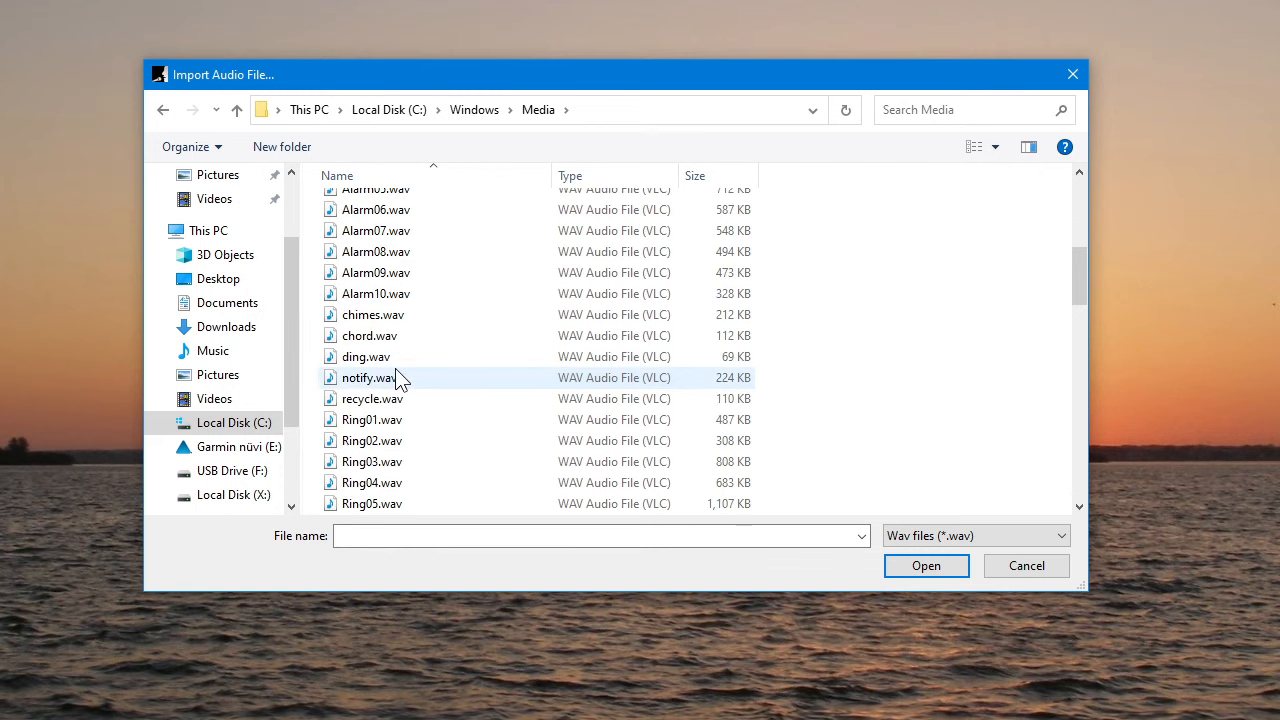
{"action": "scroll", "coordinate": [385, 375], "scroll_direction": "down", "scroll_amount": 3}
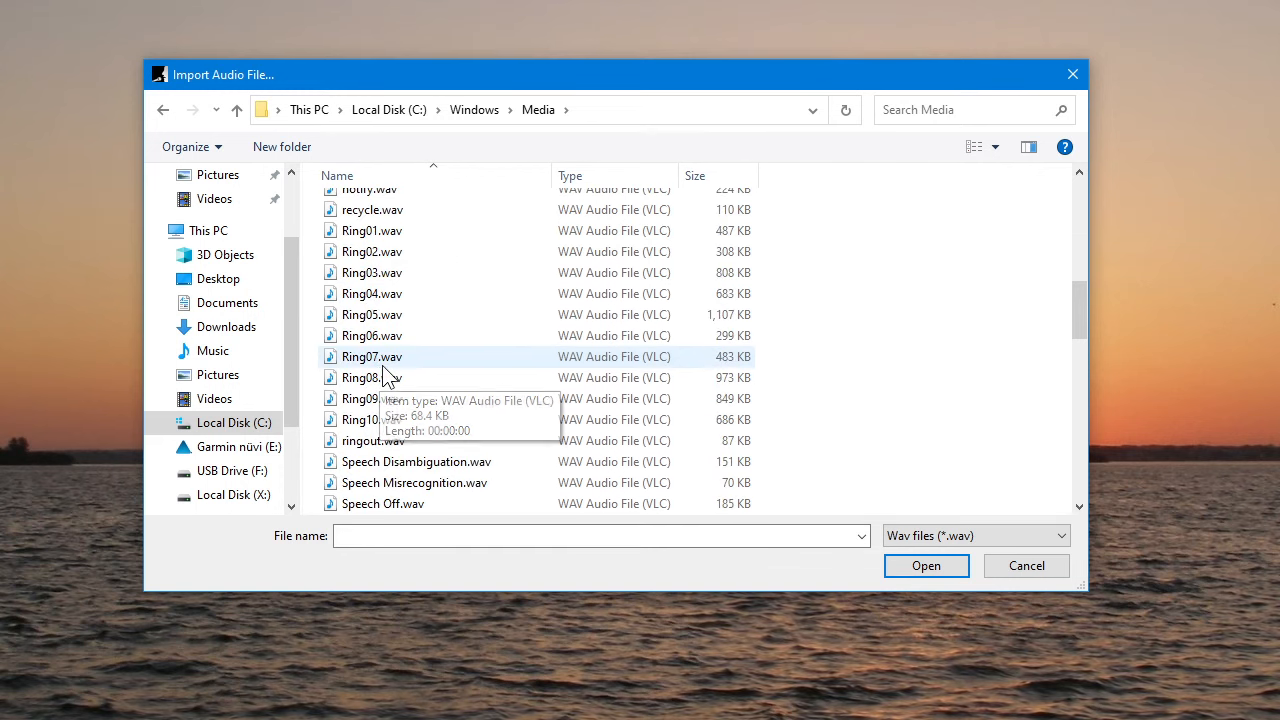
{"action": "scroll", "coordinate": [400, 450], "scroll_direction": "down", "scroll_amount": 2}
{"action": "left_click", "coordinate": [386, 439]}
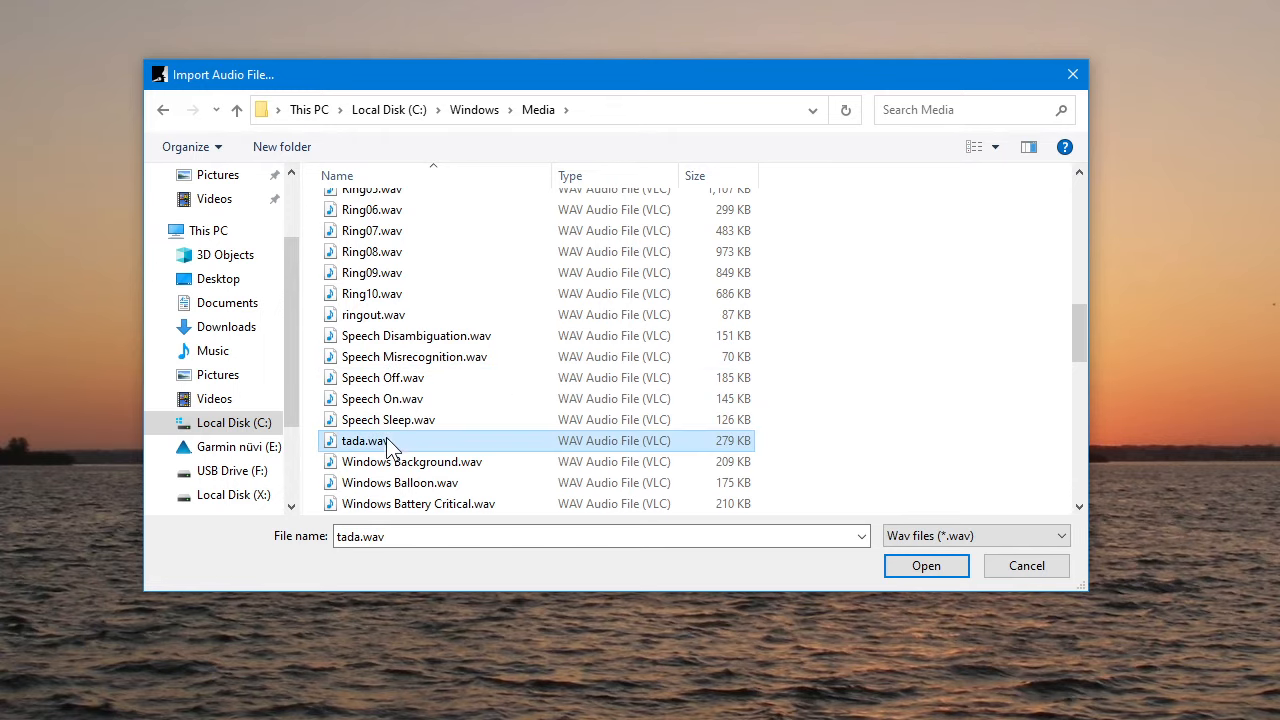
{"action": "right_click", "coordinate": [386, 441]}
{"action": "left_click", "coordinate": [428, 487]}
{"action": "double_click", "coordinate": [368, 445]}
{"action": "left_click", "coordinate": [697, 429]}
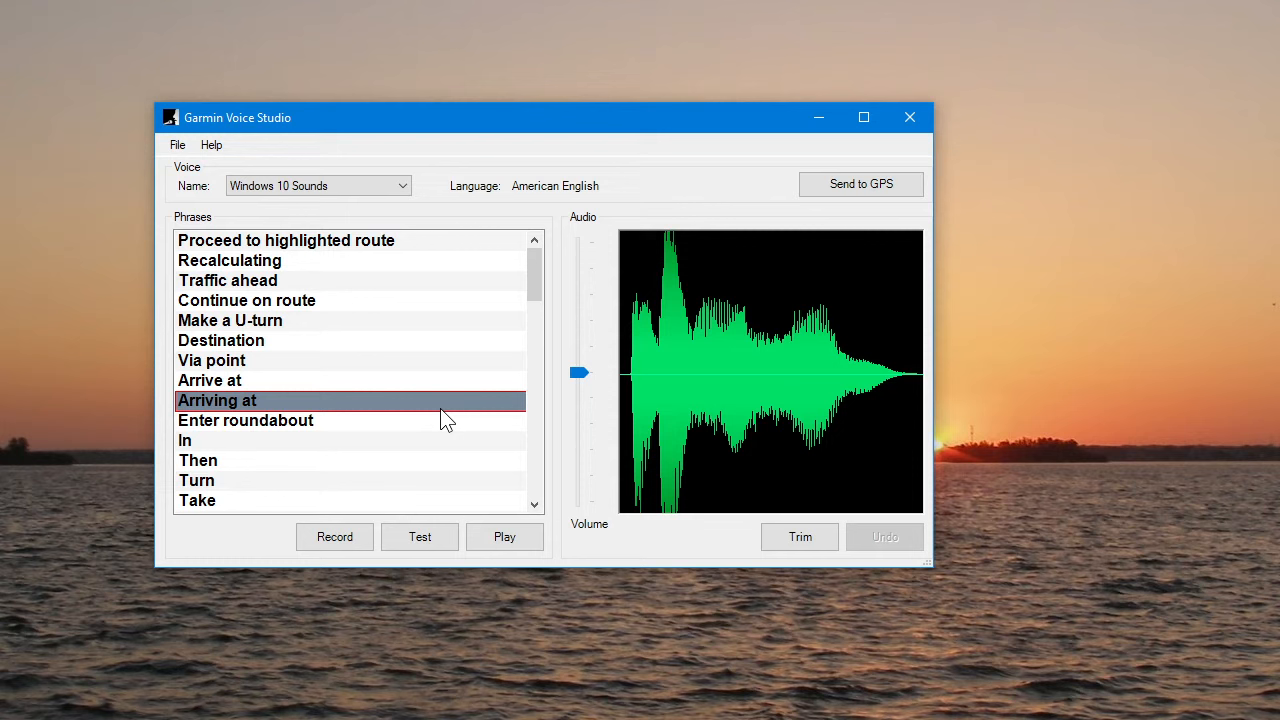
Step: Play the "Arriving at" audio and test the phrase in its sample sentence
{"action": "left_click", "coordinate": [499, 538]}
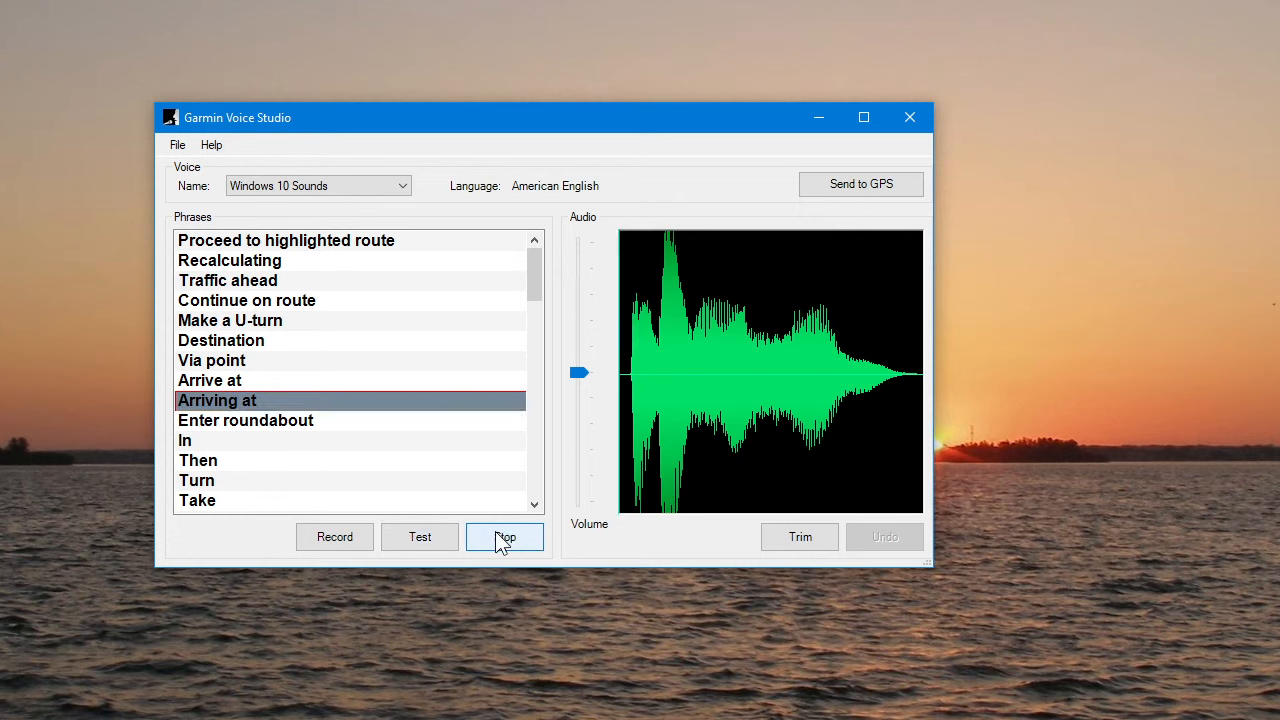
{"action": "left_click", "coordinate": [420, 537]}
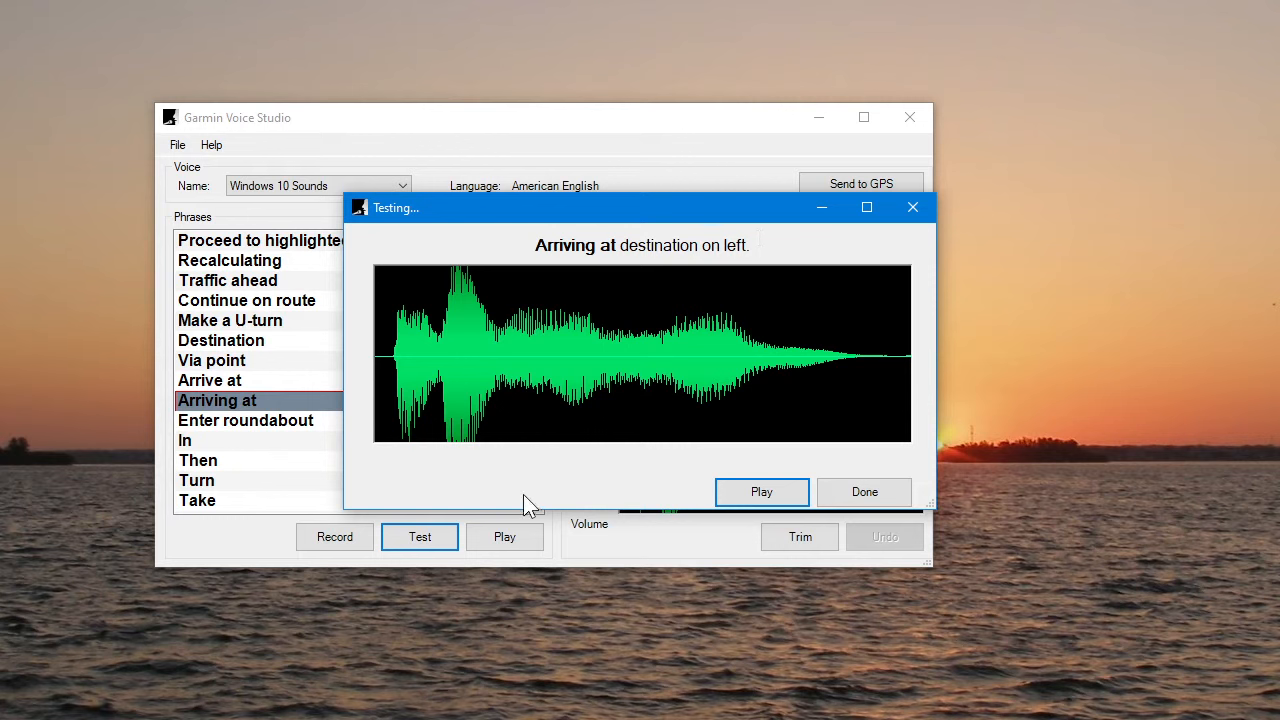
{"action": "left_click", "coordinate": [850, 495]}
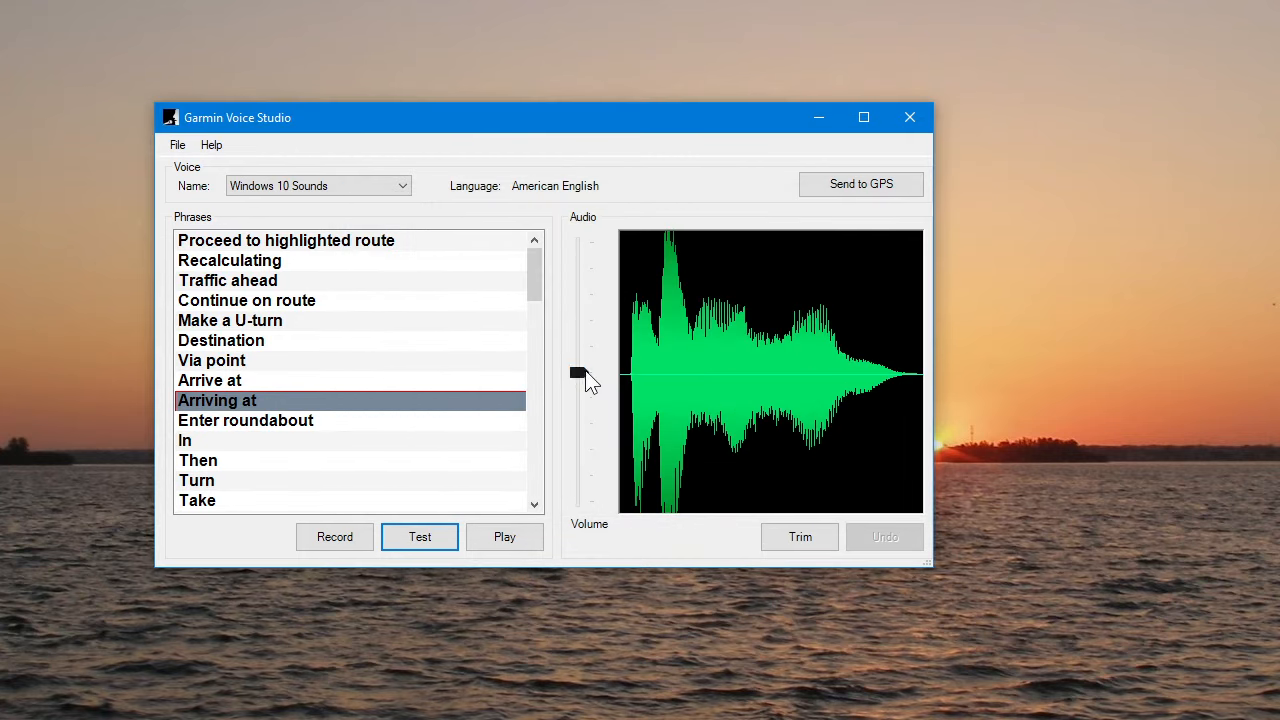
Step: Lower the volume of the "Arriving at" audio by one notch and play it back
{"action": "left_click_drag", "start_coordinate": [580, 373], "coordinate": [585, 400]}
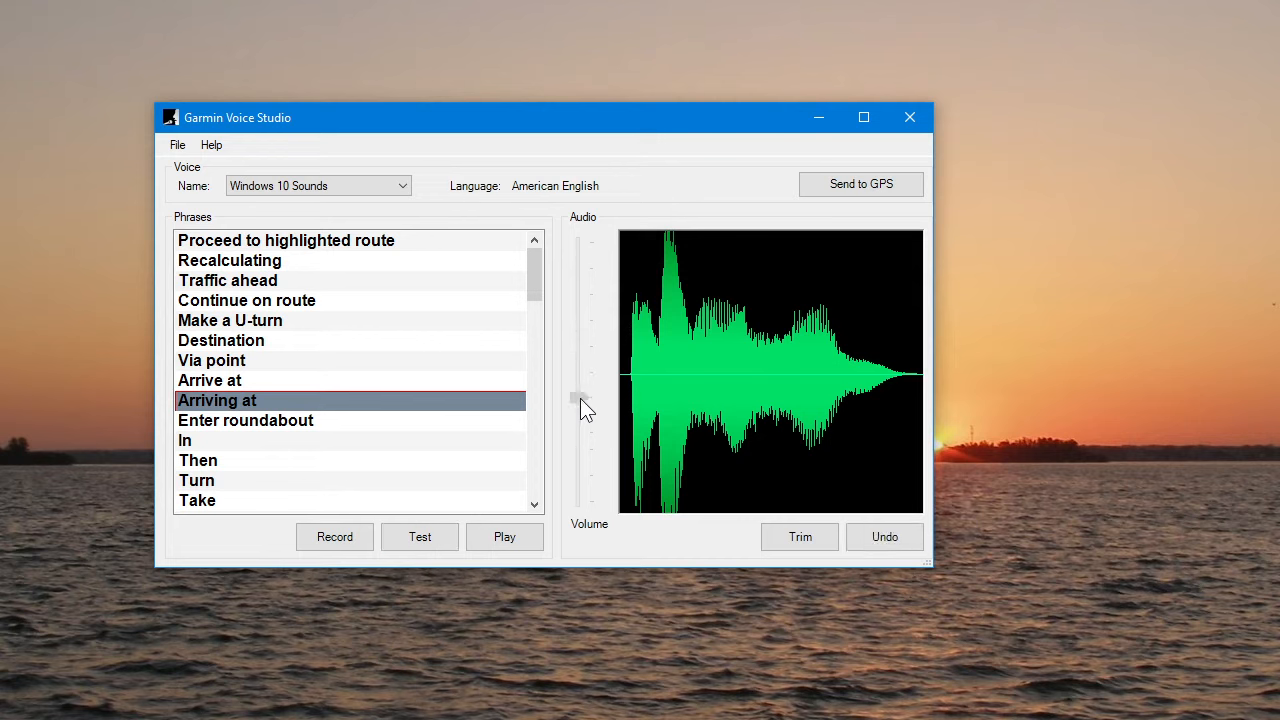
{"action": "left_click", "coordinate": [522, 542]}
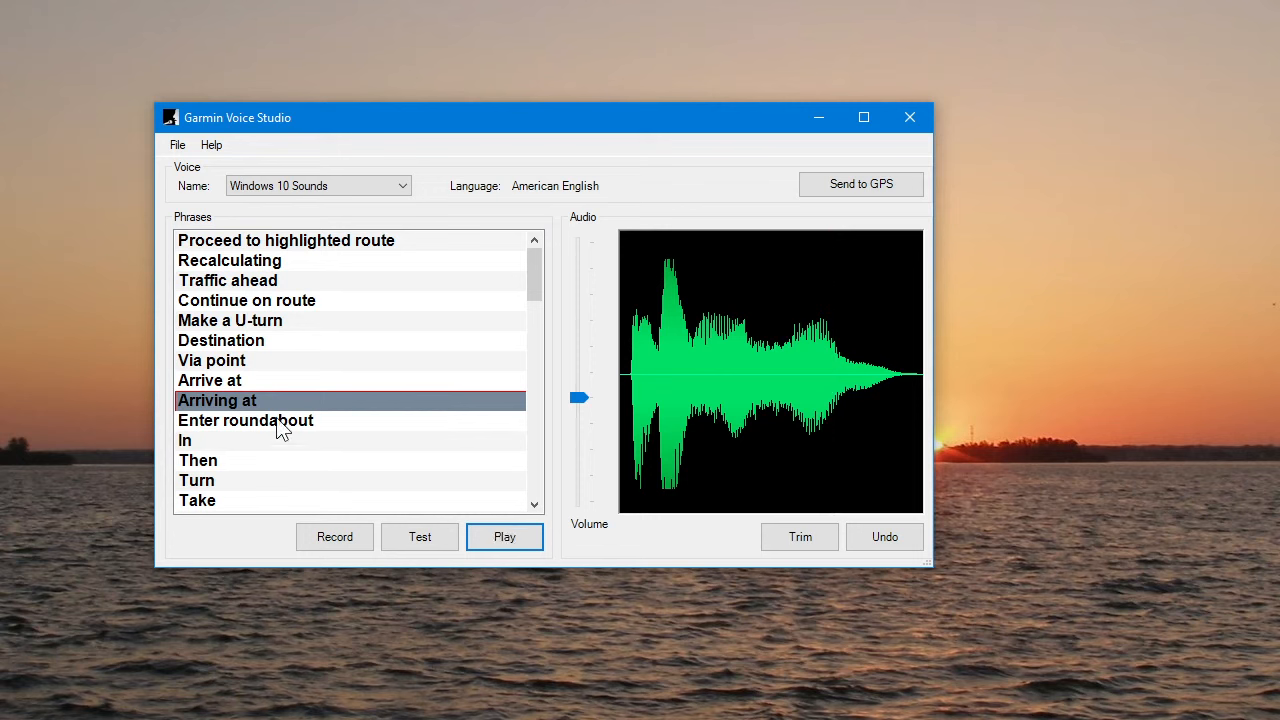
Step: Review the phrase list down to the left and right turn phrases, and select "Make a U-turn" to check its audio
{"action": "left_click", "coordinate": [535, 505]}
{"action": "left_click", "coordinate": [535, 505]}
{"action": "left_click", "coordinate": [535, 505]}
{"action": "left_click", "coordinate": [535, 505]}
{"action": "left_click", "coordinate": [535, 505]}
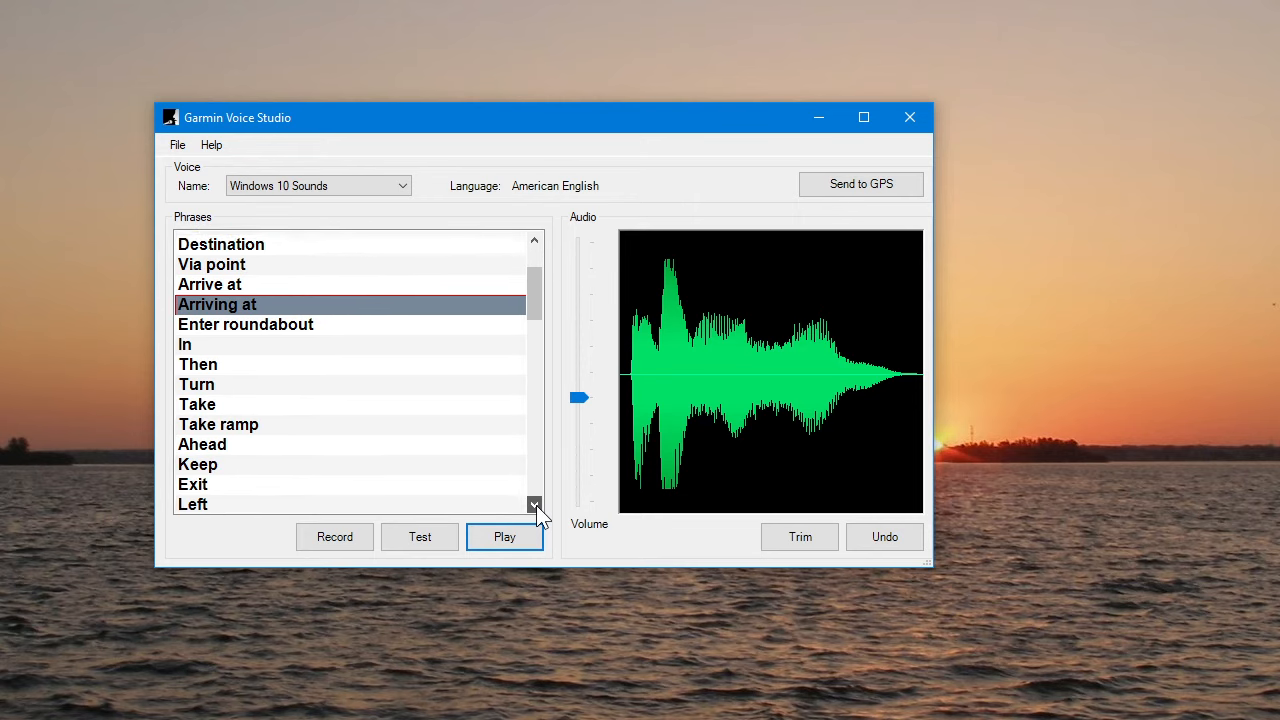
{"action": "left_click", "coordinate": [535, 505]}
{"action": "left_click", "coordinate": [535, 505]}
{"action": "left_click", "coordinate": [535, 505]}
{"action": "left_click", "coordinate": [535, 505]}
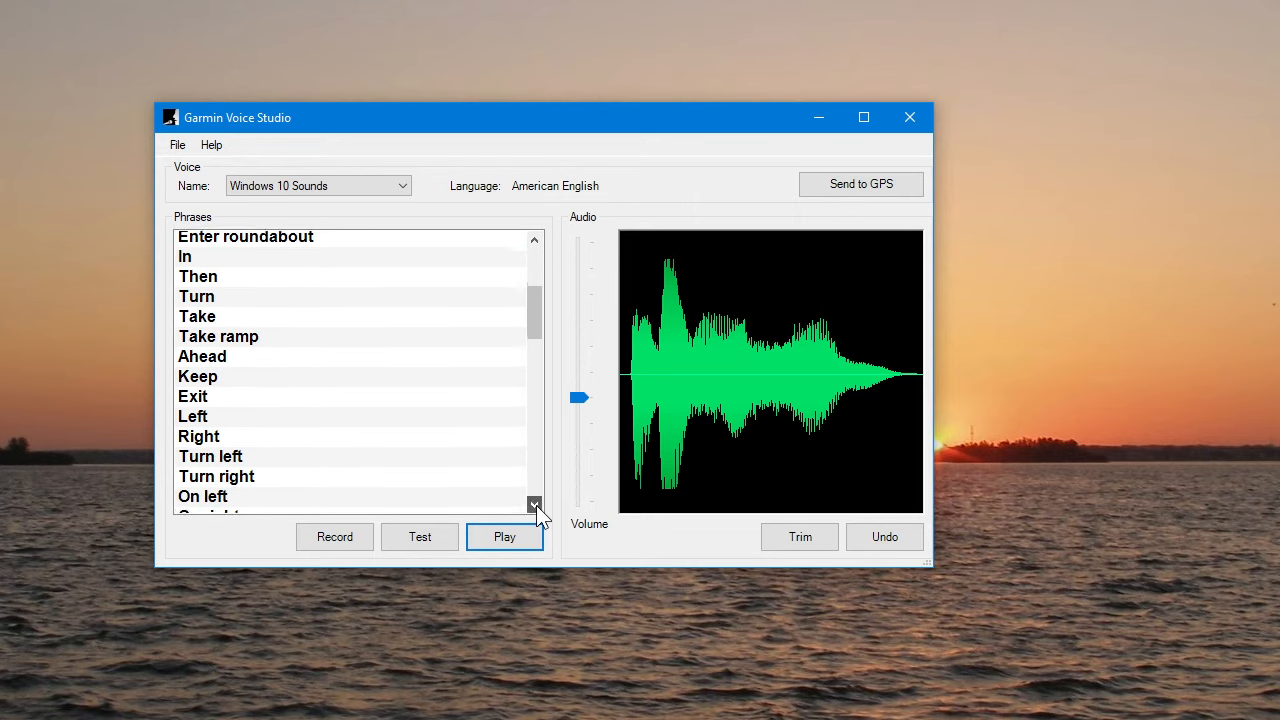
{"action": "left_click", "coordinate": [535, 505]}
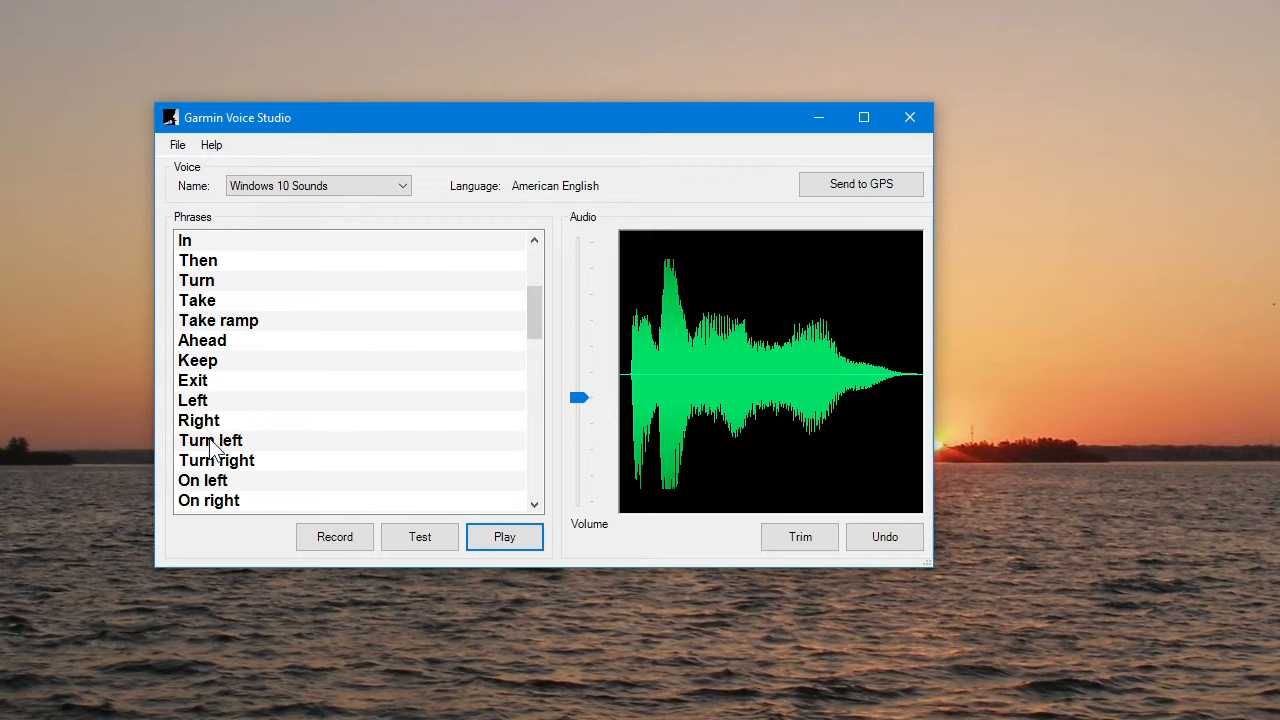
{"action": "left_click_drag", "start_coordinate": [541, 320], "coordinate": [537, 281]}
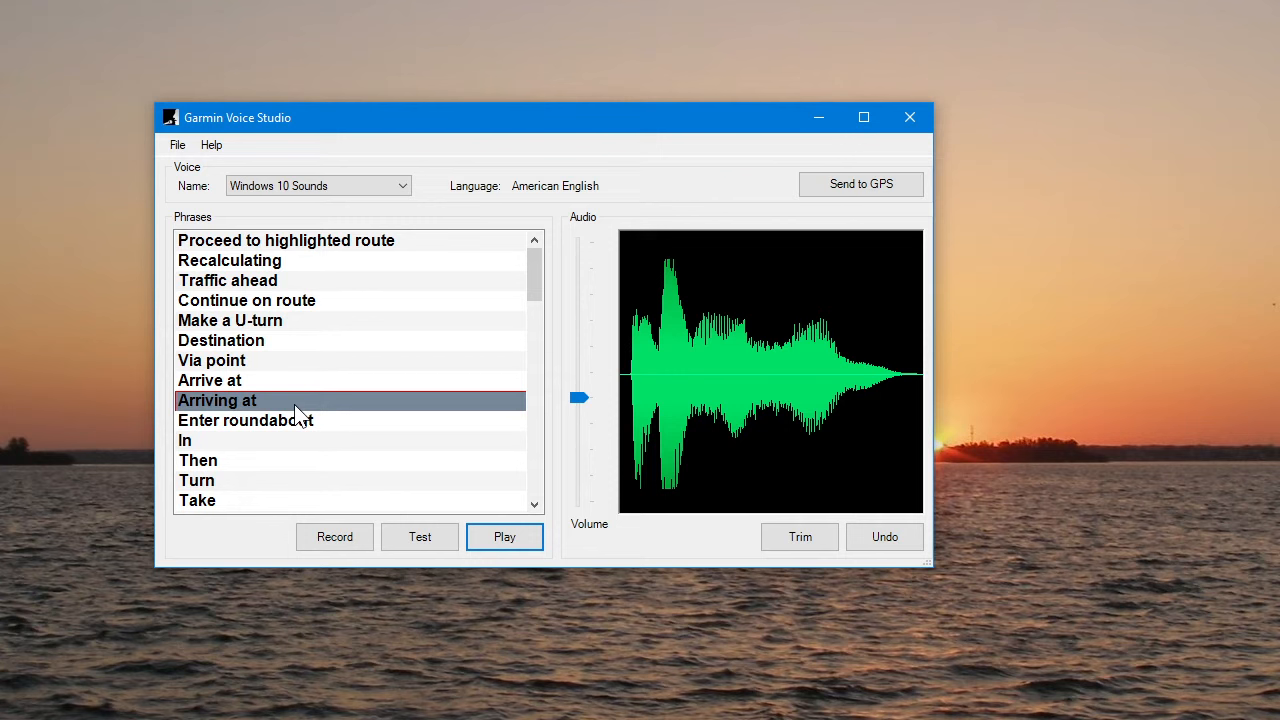
{"action": "left_click", "coordinate": [255, 322]}
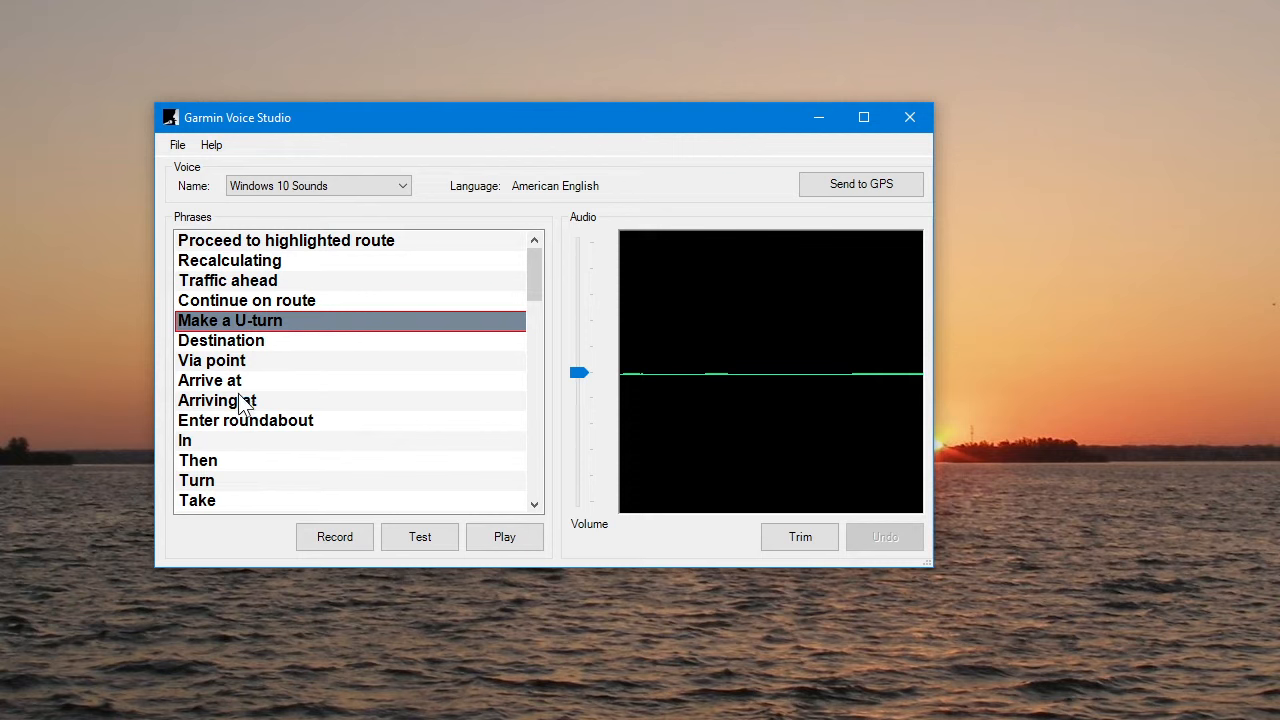
Step: Compare the audio of the phrases "Arrive at" and "Arriving at"
{"action": "scroll", "coordinate": [240, 430], "scroll_direction": "down", "scroll_amount": 1}
{"action": "left_click", "coordinate": [222, 342]}
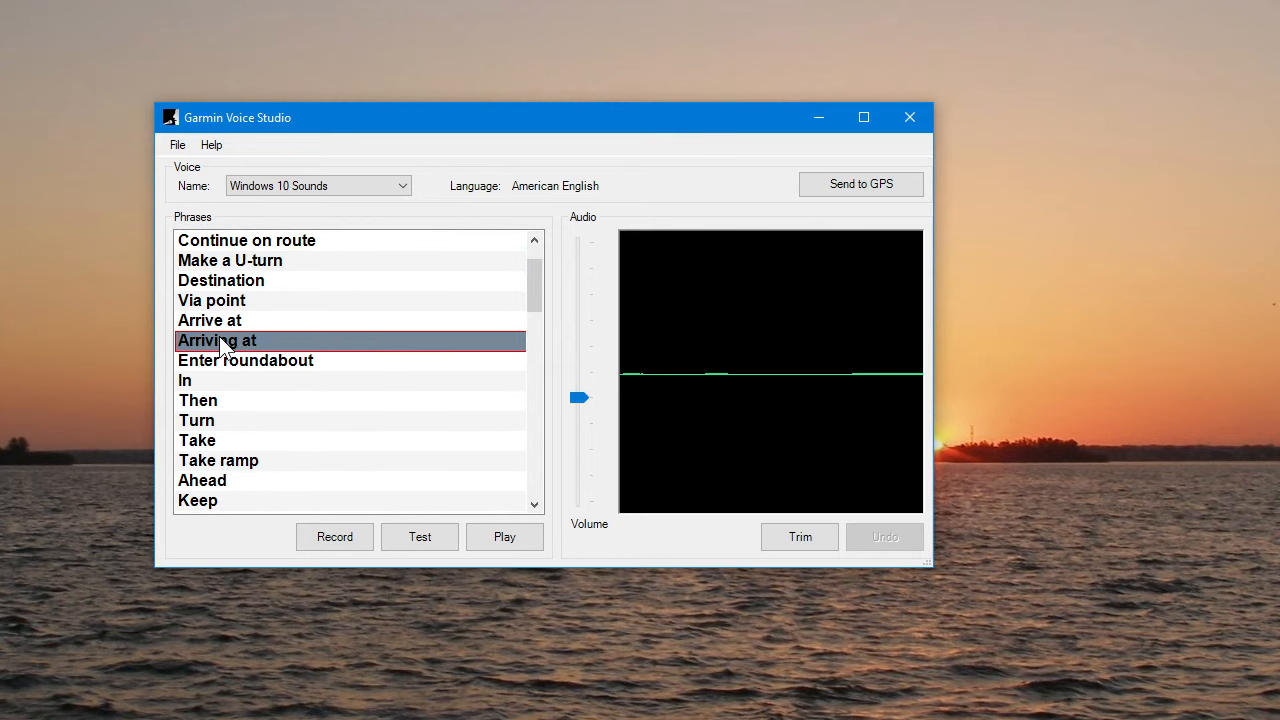
{"action": "left_click", "coordinate": [217, 321]}
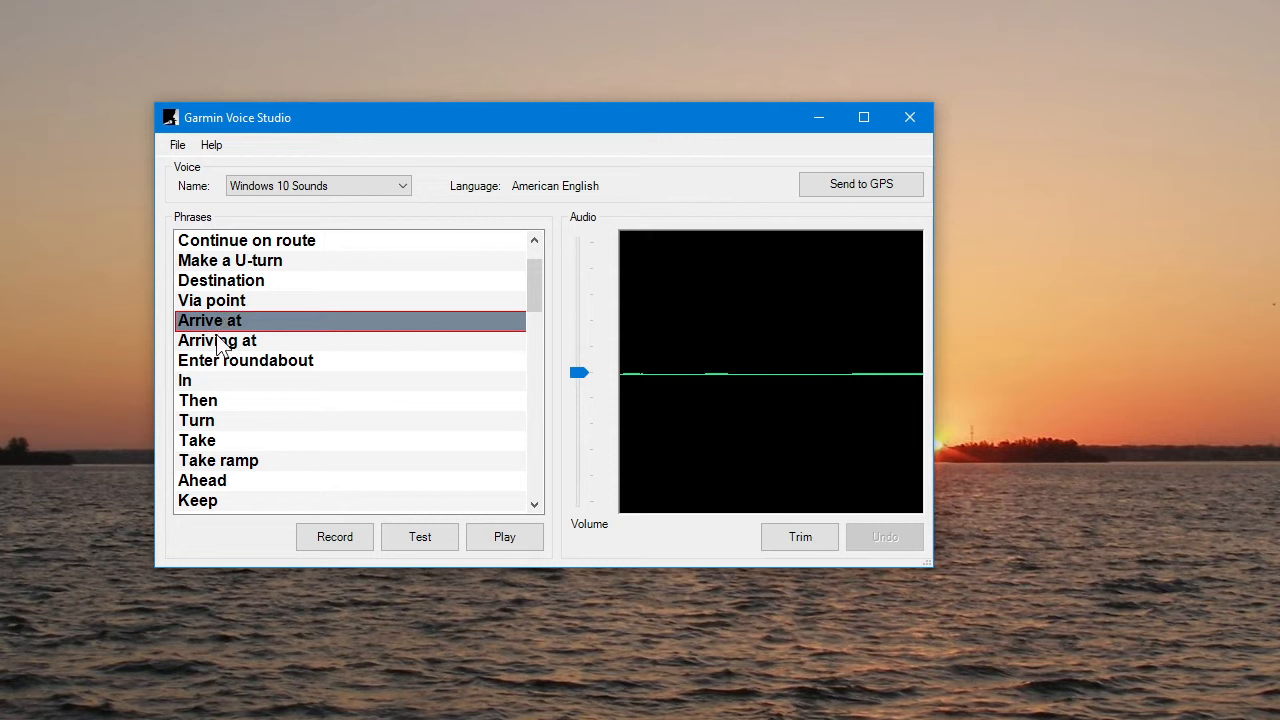
{"action": "left_click", "coordinate": [219, 343]}
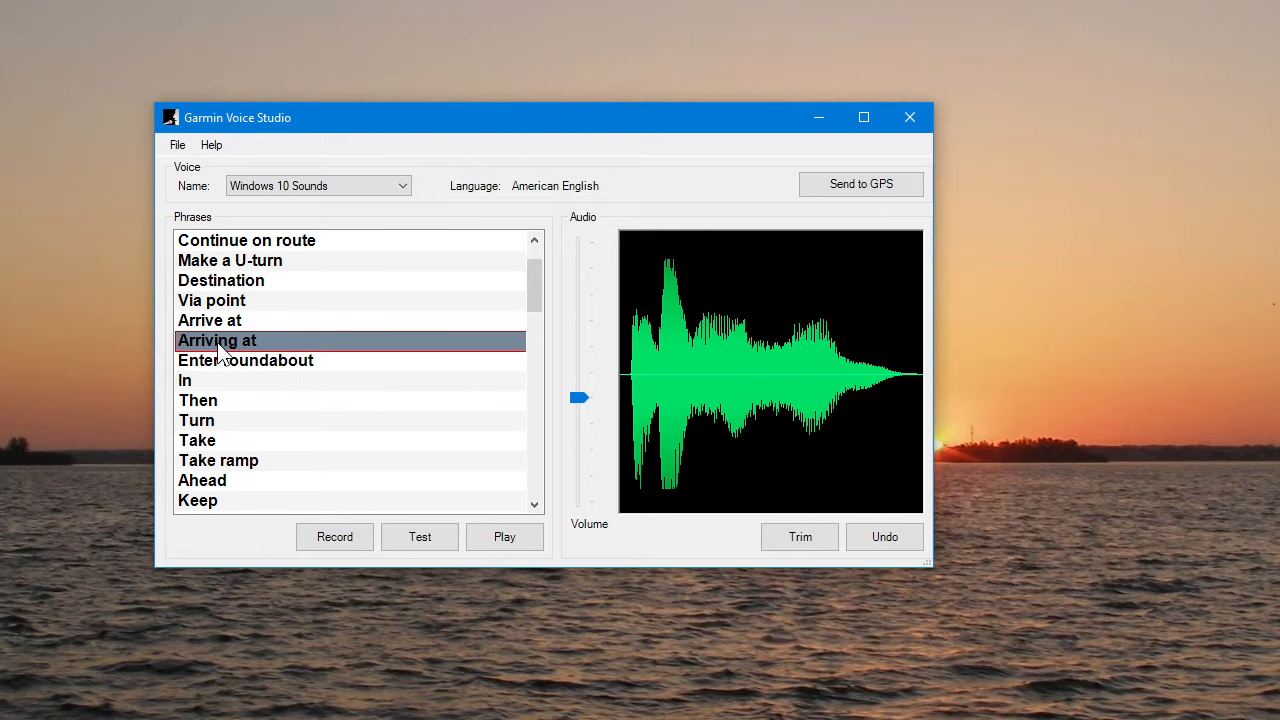
{"action": "left_click", "coordinate": [228, 322]}
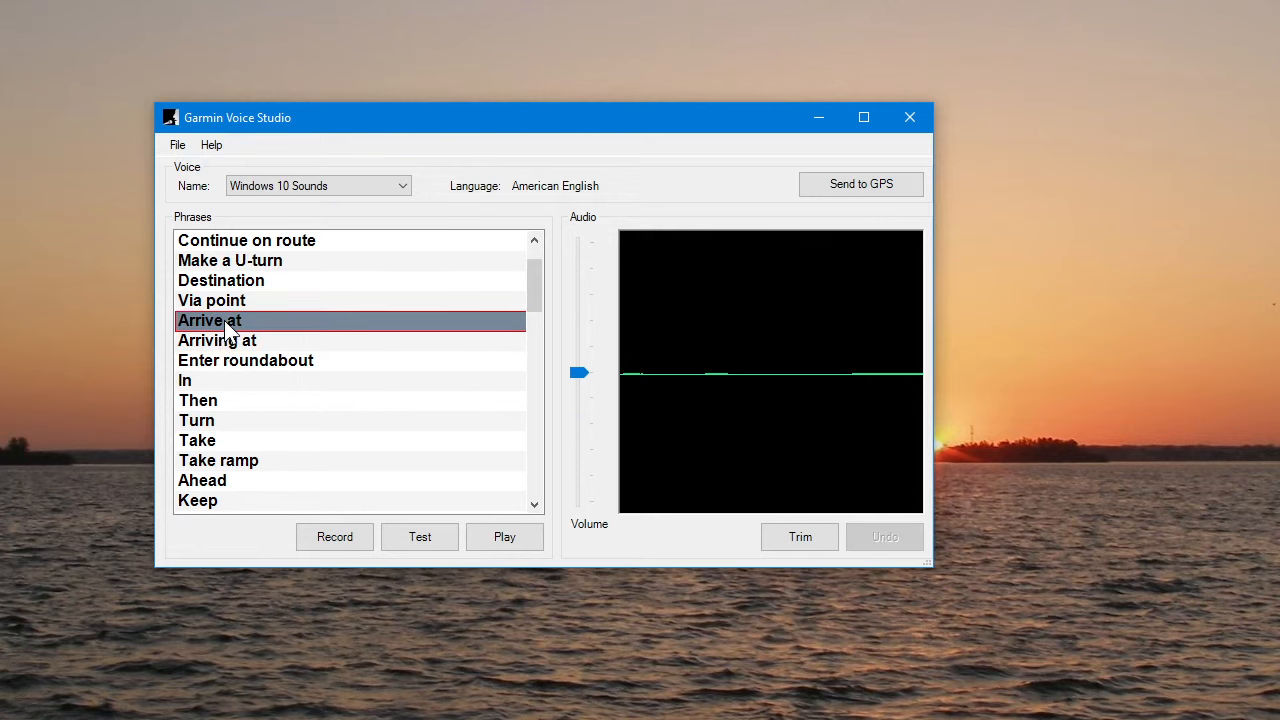
{"action": "left_click", "coordinate": [221, 341]}
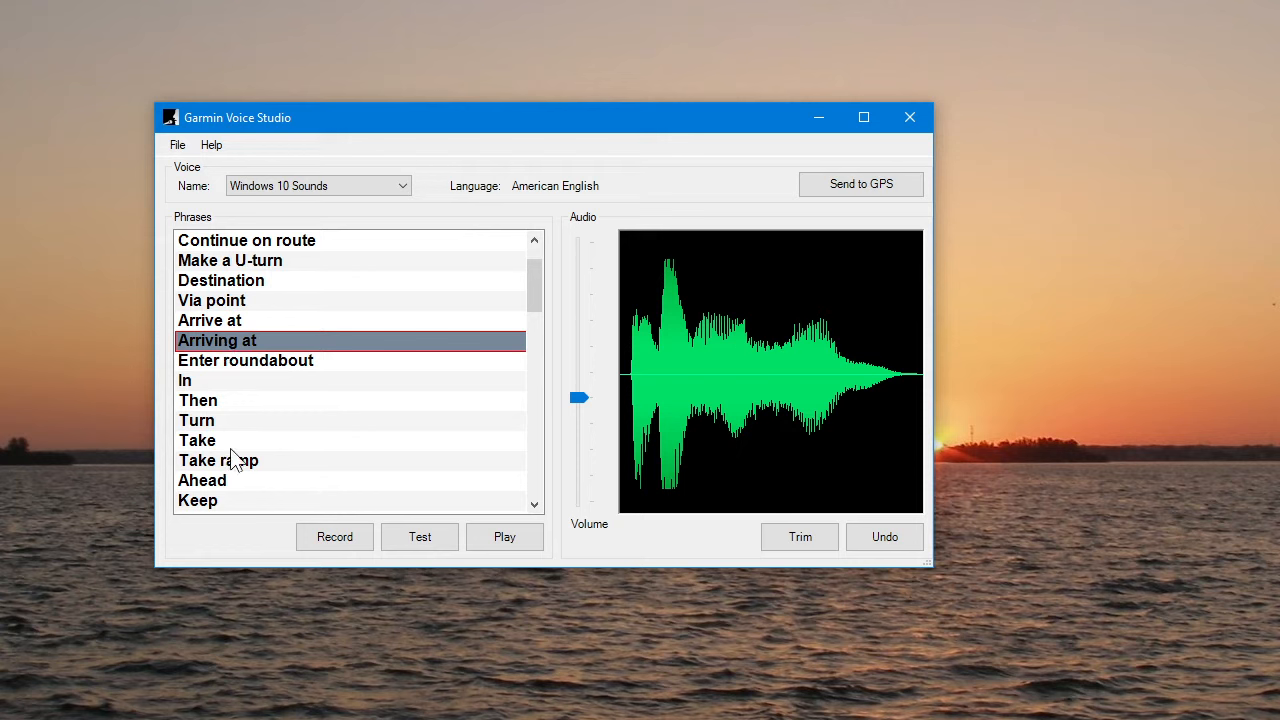
Step: Check the audio of "Take" and "Take ramp", and test "Take ramp" in its sample sentence
{"action": "left_click", "coordinate": [264, 444]}
{"action": "scroll", "coordinate": [264, 444], "scroll_direction": "down", "scroll_amount": 1}
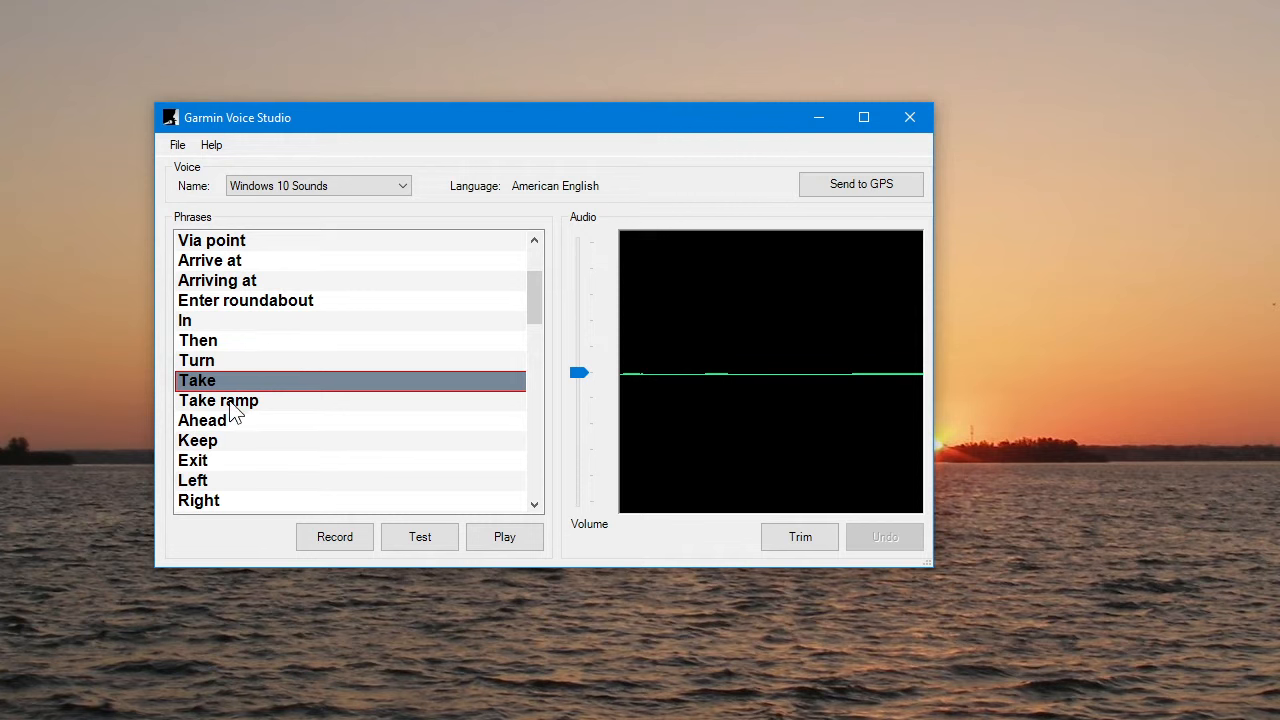
{"action": "left_click", "coordinate": [230, 404]}
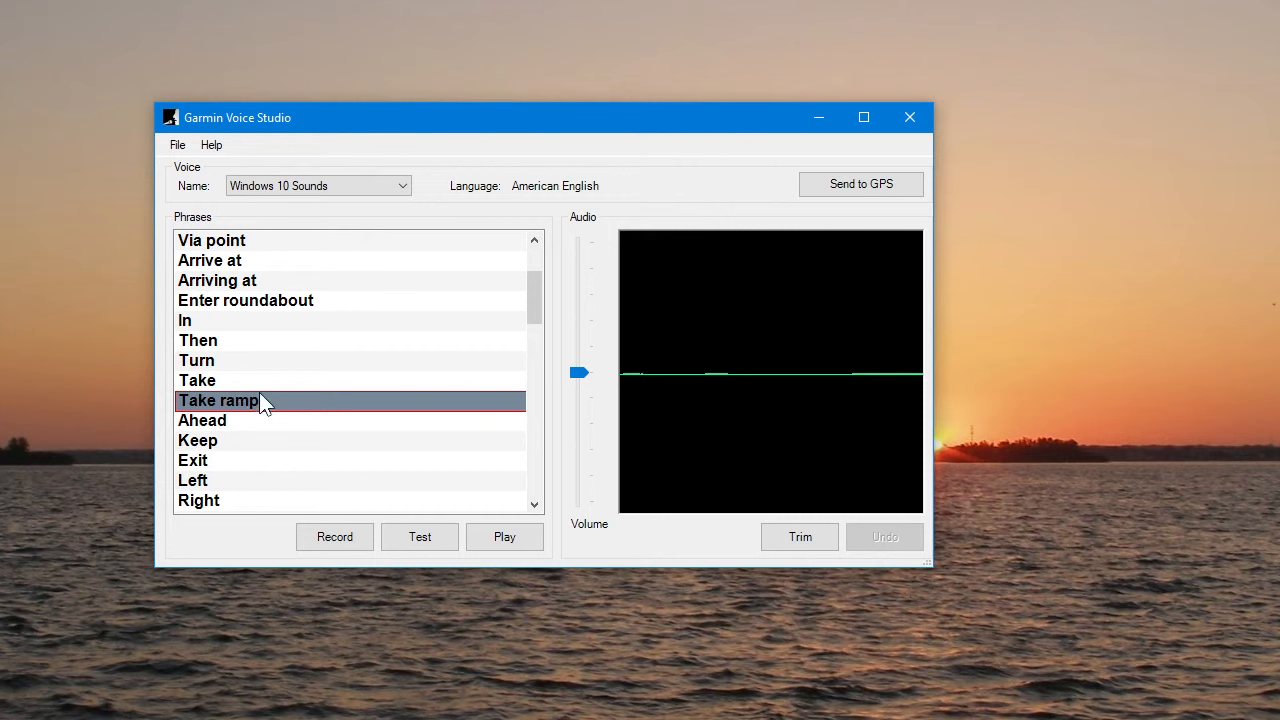
{"action": "scroll", "coordinate": [258, 428], "scroll_direction": "down", "scroll_amount": 1}
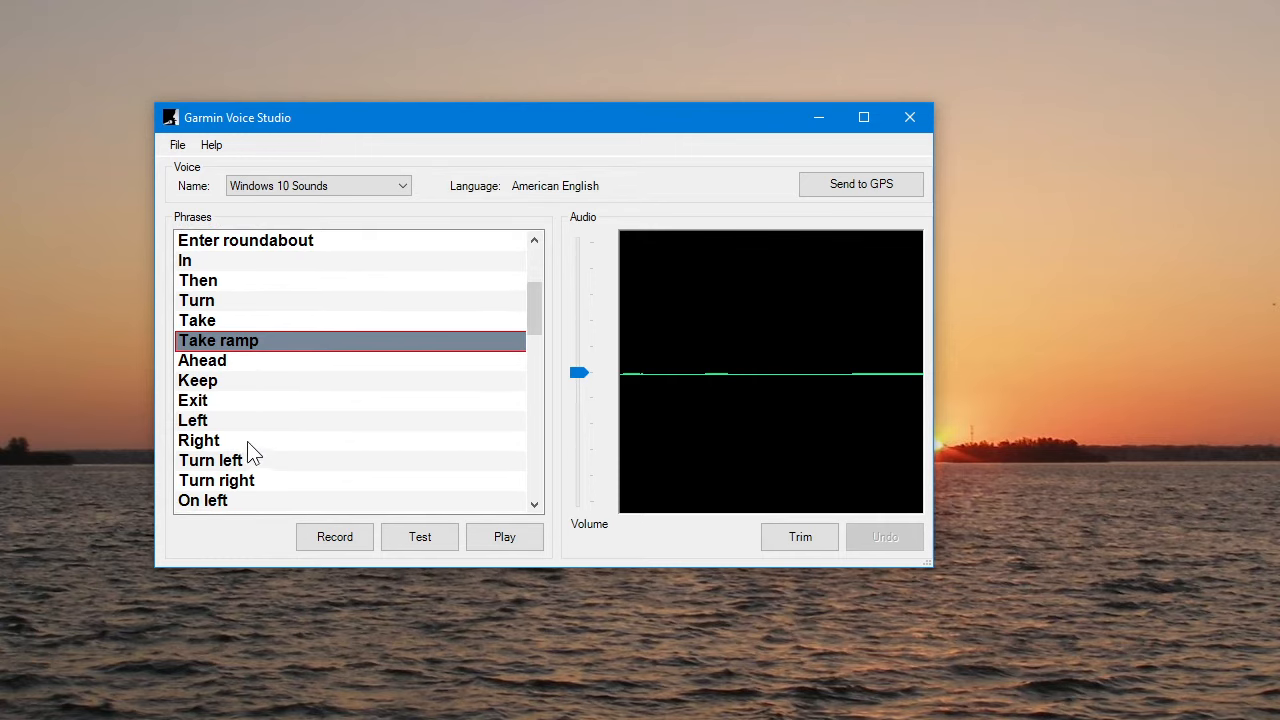
{"action": "left_click", "coordinate": [215, 328]}
{"action": "left_click", "coordinate": [217, 341]}
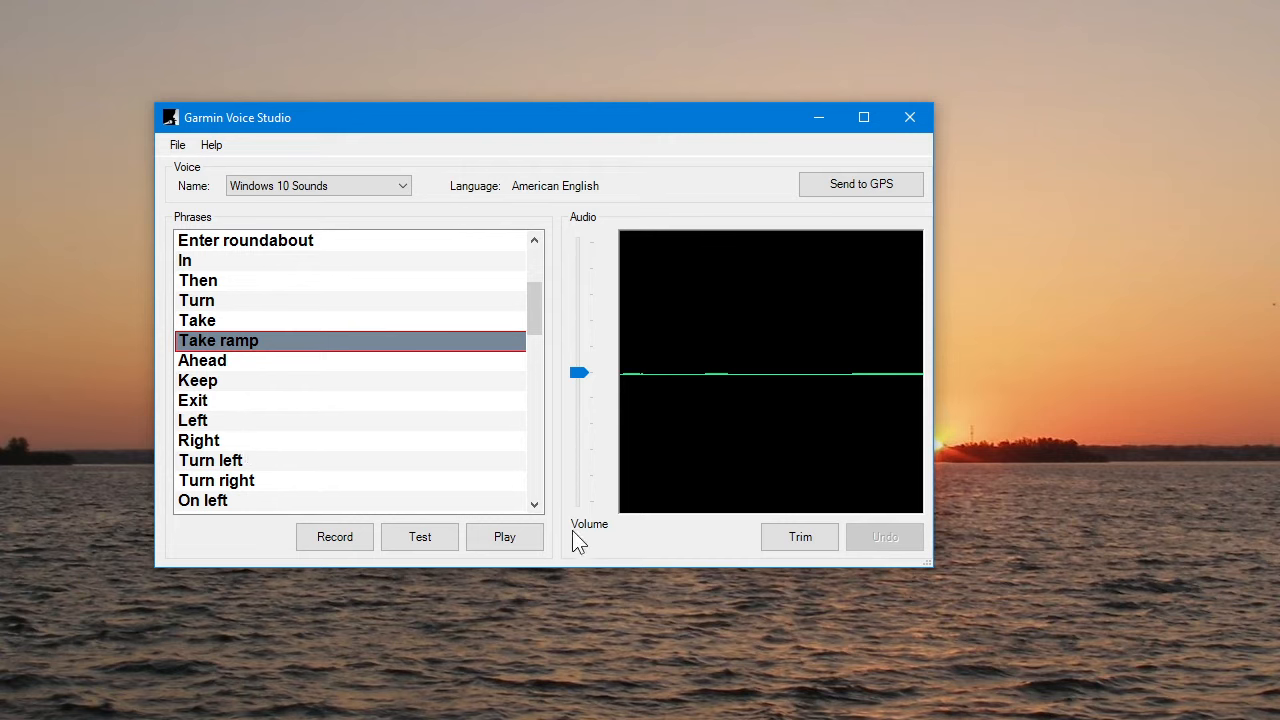
{"action": "left_click", "coordinate": [414, 540]}
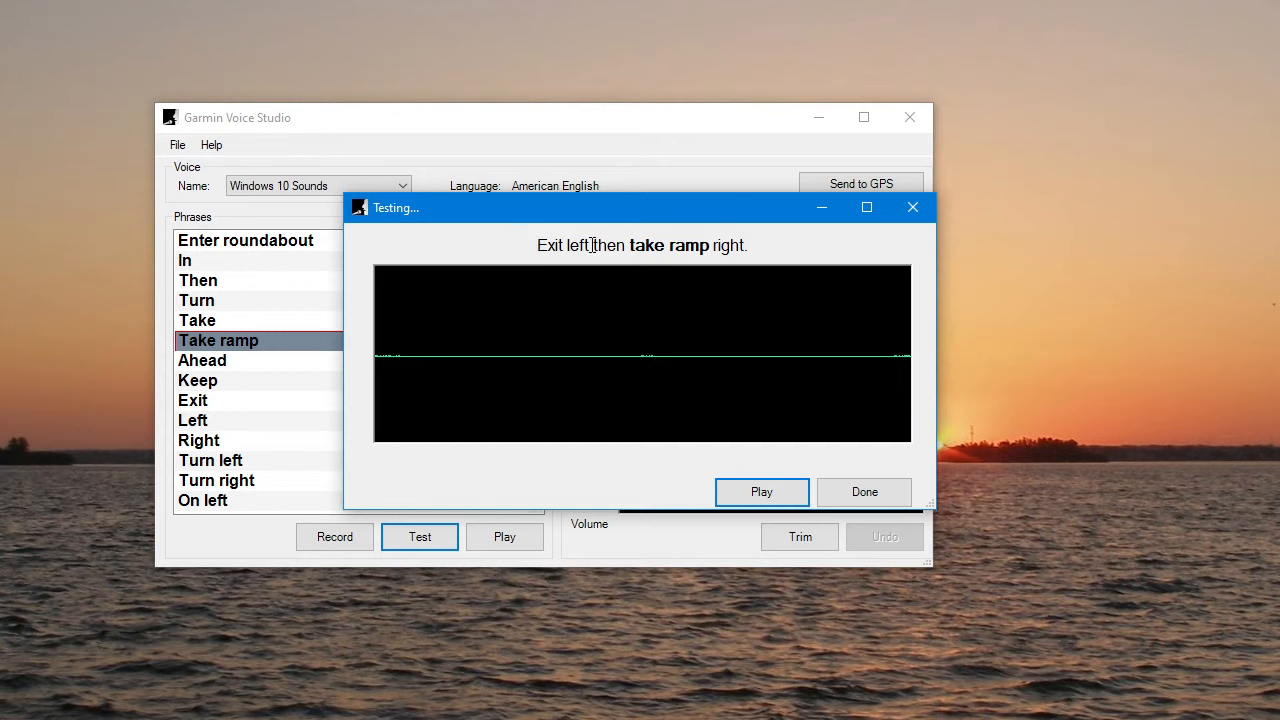
{"action": "left_click", "coordinate": [908, 206]}
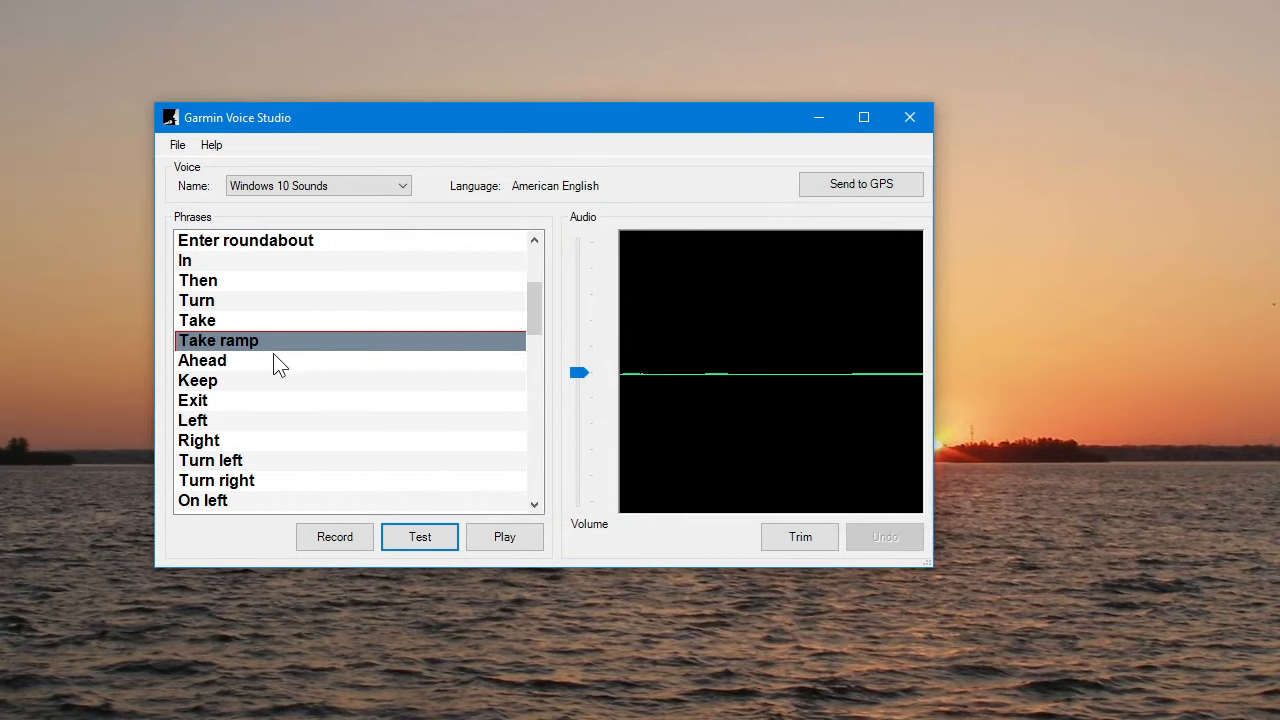
Step: Test the phrase "Ahead" in its sample sentence and look through the left and right turn phrases
{"action": "left_click", "coordinate": [238, 360]}
{"action": "left_click", "coordinate": [420, 540]}
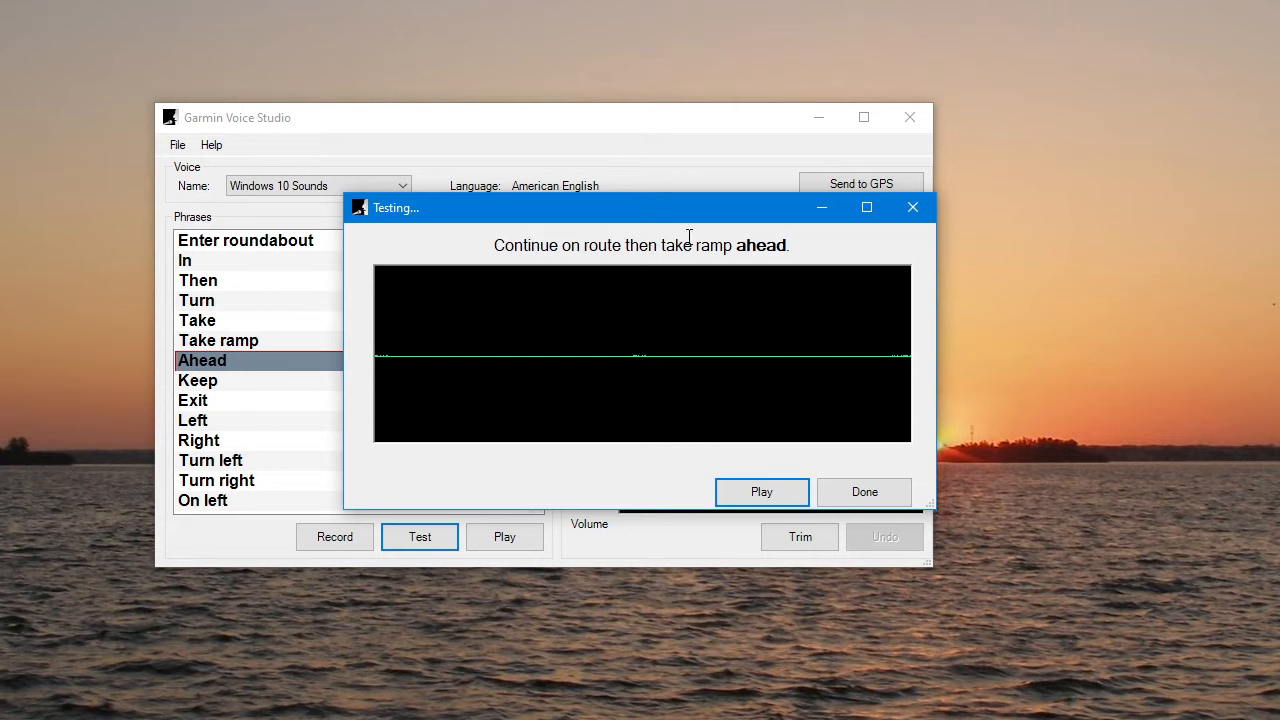
{"action": "left_click", "coordinate": [920, 206]}
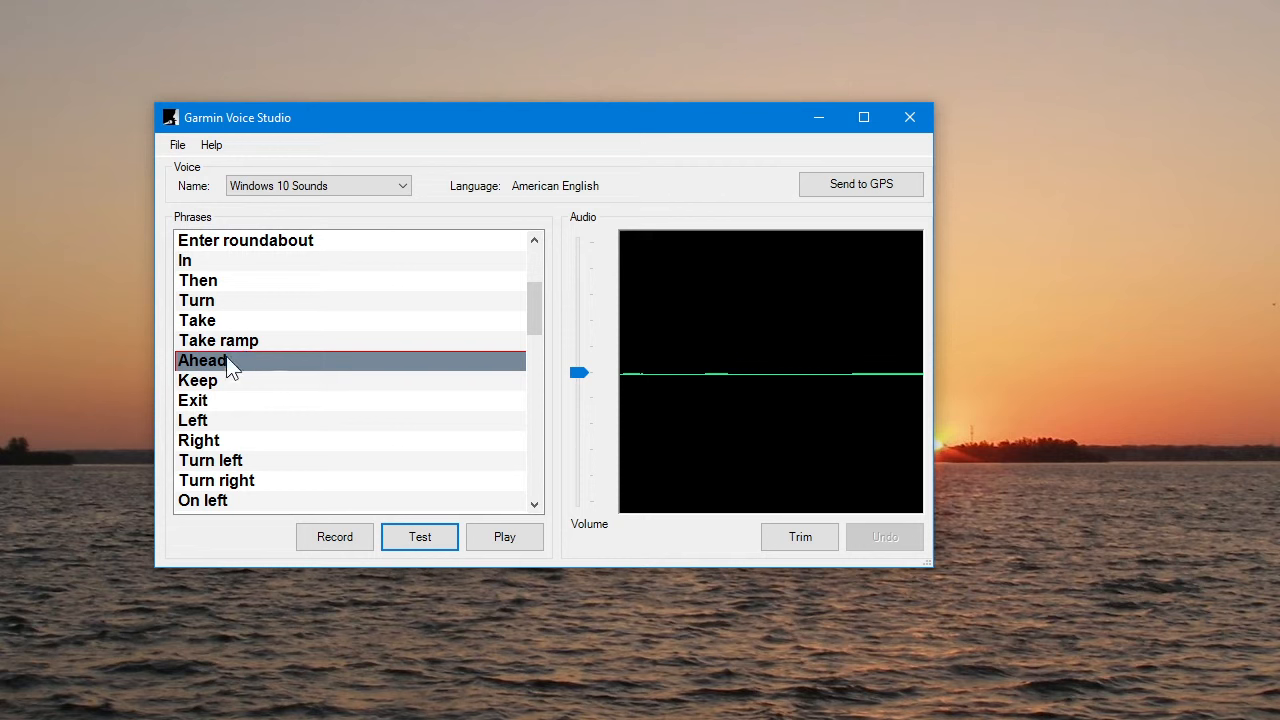
{"action": "left_click", "coordinate": [210, 424]}
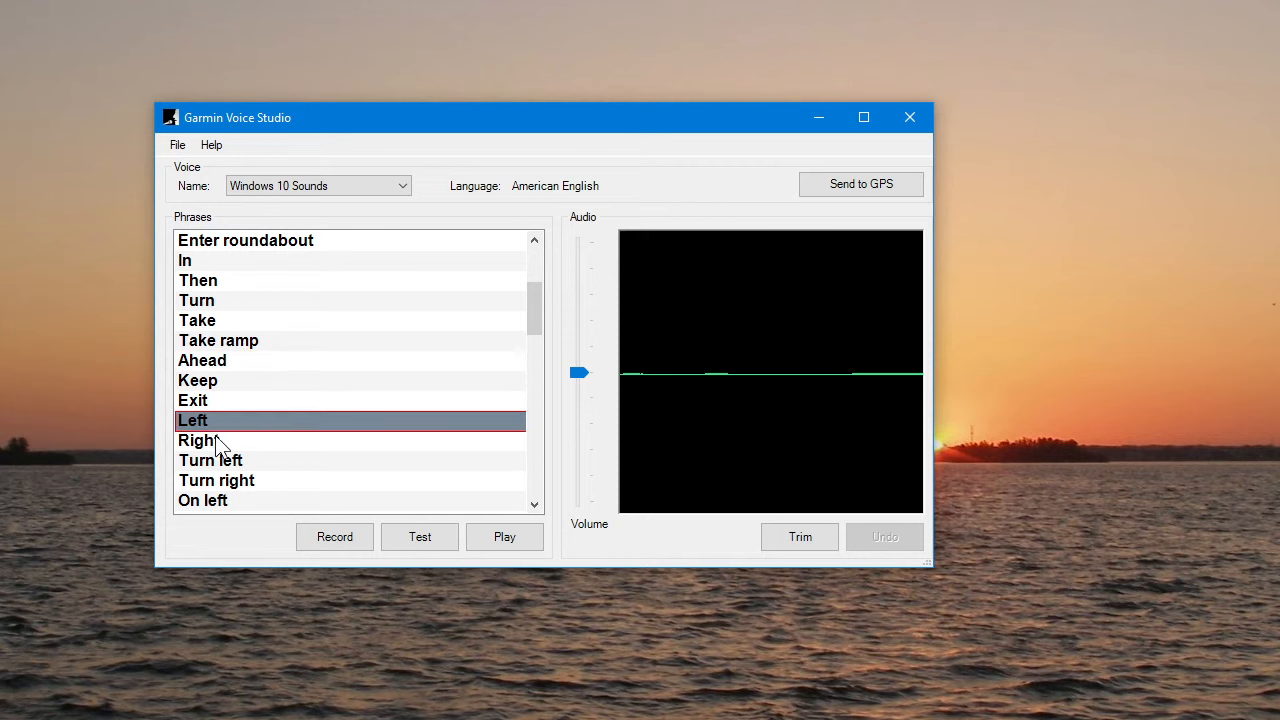
{"action": "left_click_drag", "start_coordinate": [218, 447], "coordinate": [225, 496]}
{"action": "scroll", "coordinate": [378, 437], "scroll_direction": "down", "scroll_amount": 1}
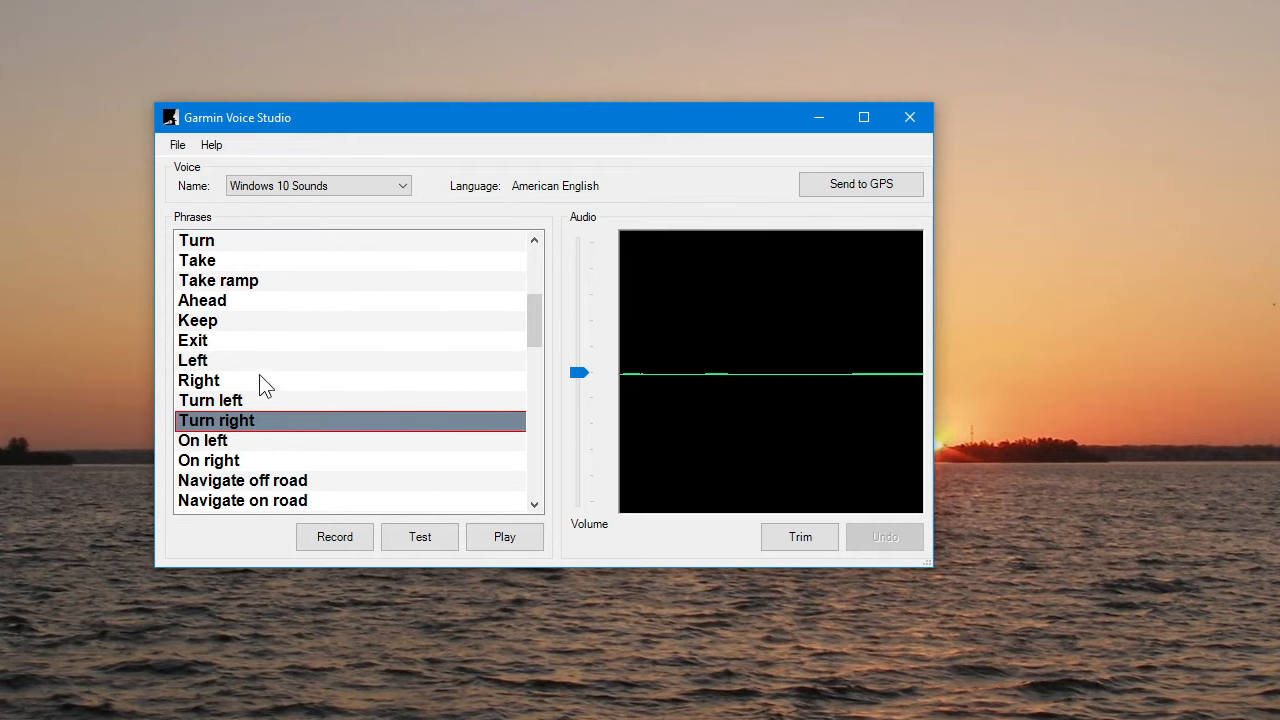
Step: Preview chord.wav and ding.wav from the Windows Media folder and import ding.wav for the phrase "Left", overwriting its existing recording
{"action": "left_click", "coordinate": [214, 366]}
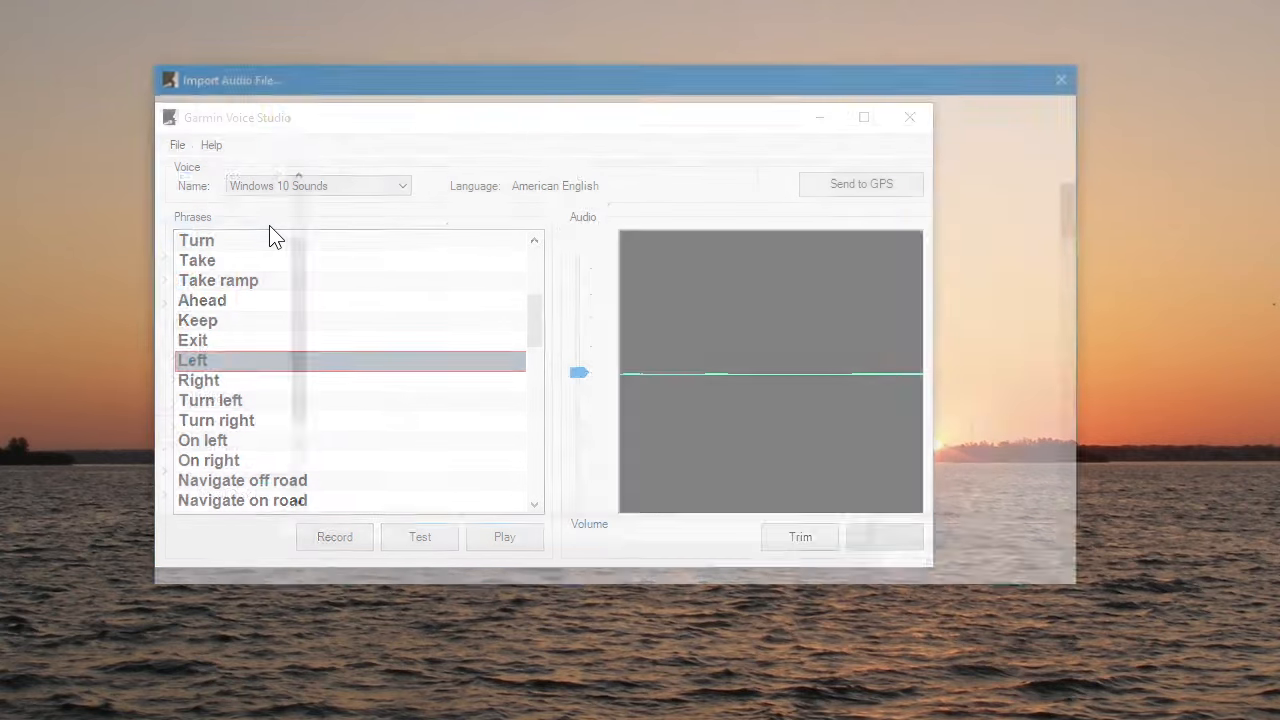
{"action": "scroll", "coordinate": [460, 357], "scroll_direction": "down", "scroll_amount": 2}
{"action": "scroll", "coordinate": [460, 360], "scroll_direction": "down", "scroll_amount": 5}
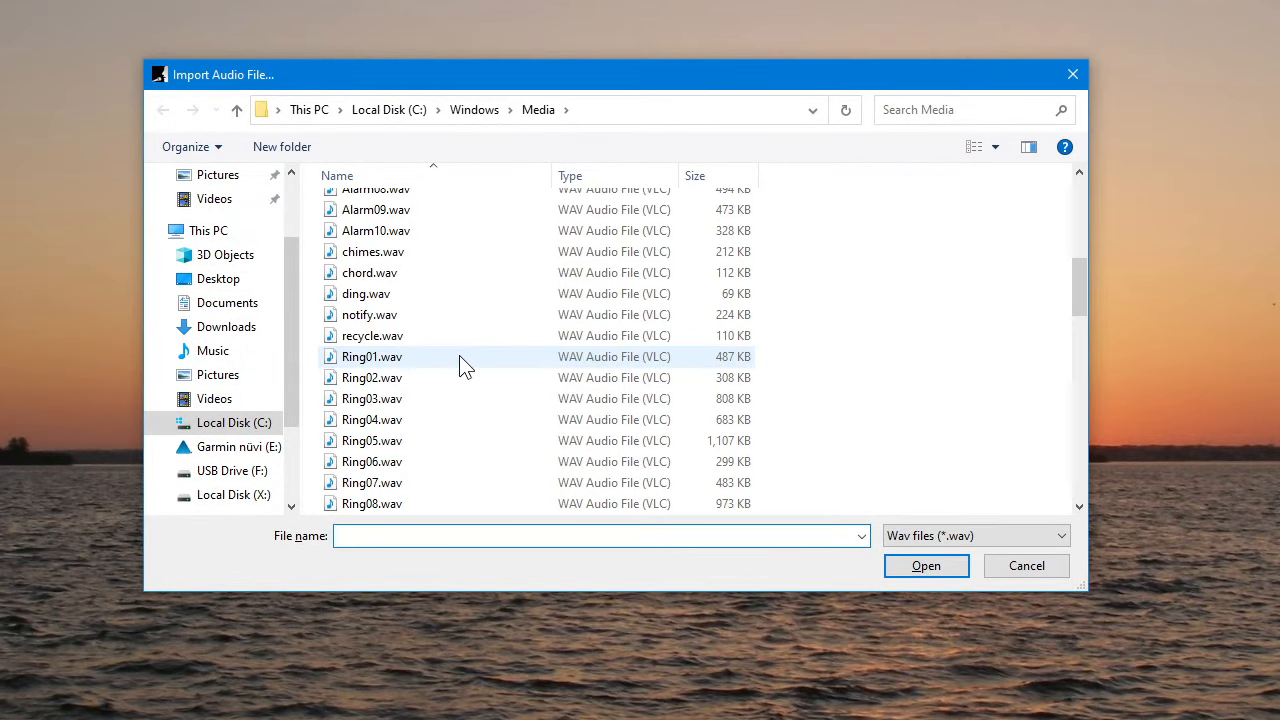
{"action": "right_click", "coordinate": [378, 272]}
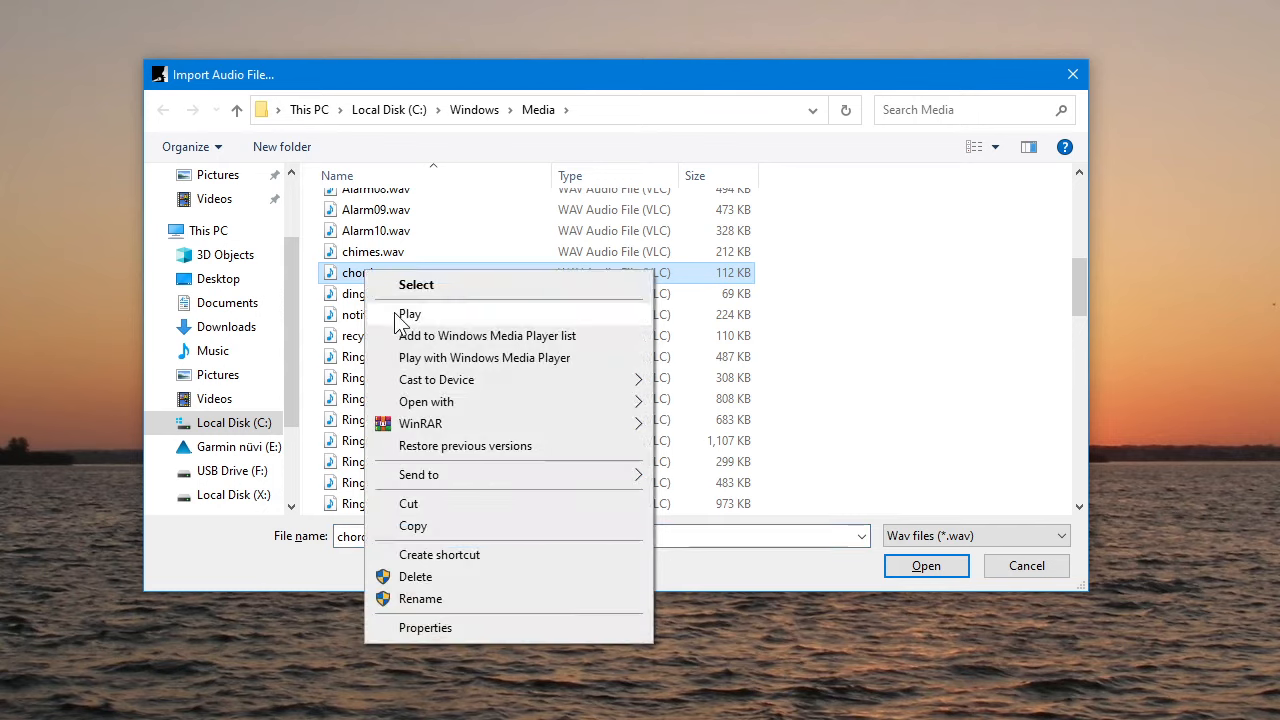
{"action": "left_click", "coordinate": [396, 316]}
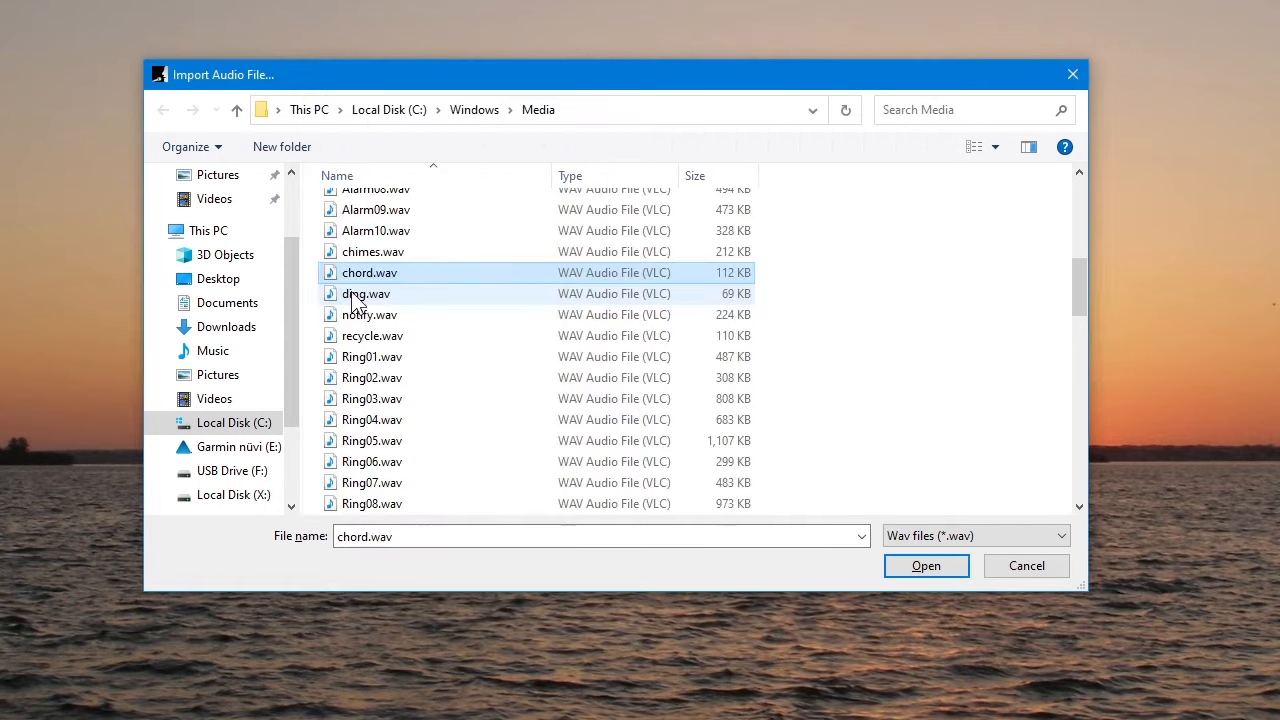
{"action": "right_click", "coordinate": [354, 294]}
{"action": "left_click", "coordinate": [392, 335]}
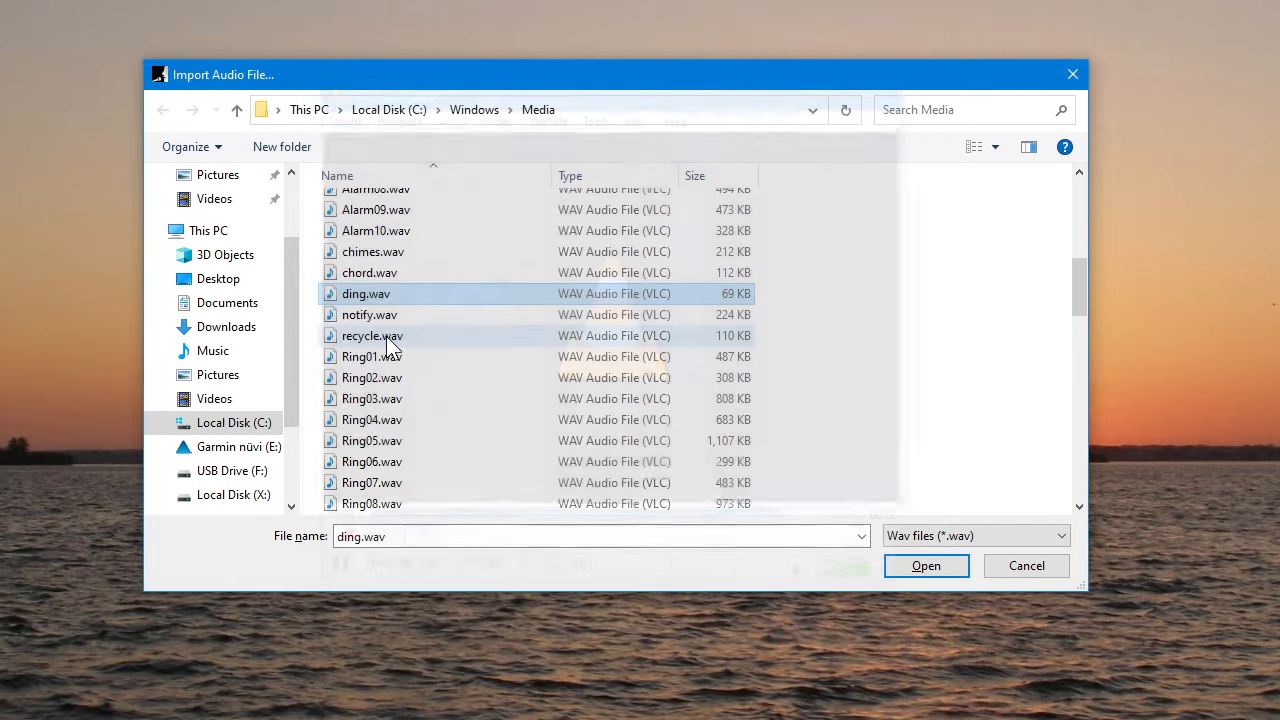
{"action": "double_click", "coordinate": [363, 300]}
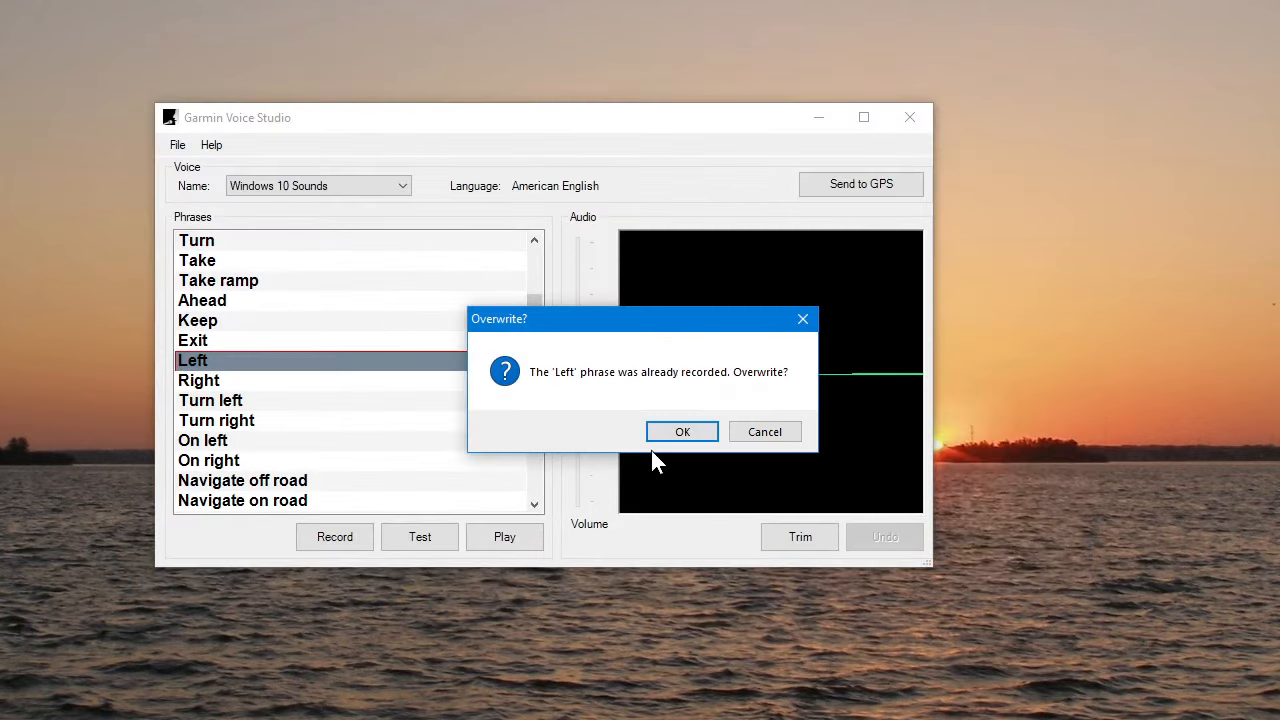
{"action": "left_click", "coordinate": [680, 432]}
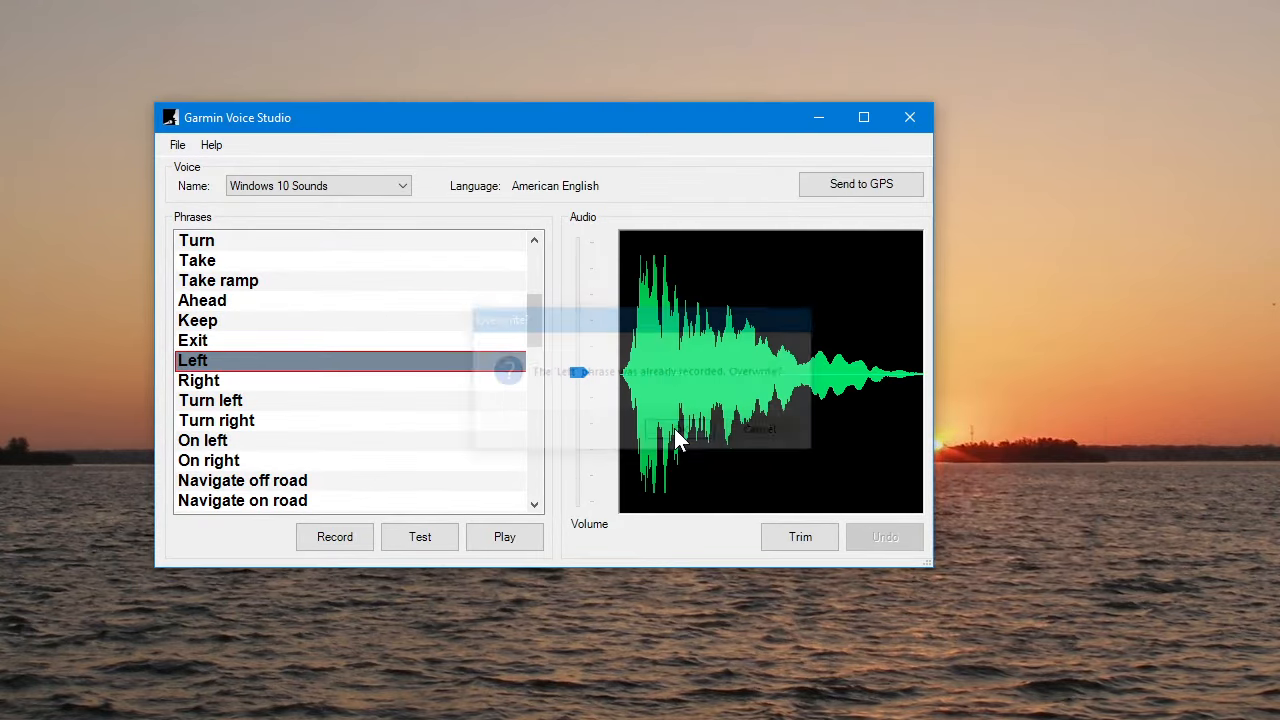
Step: Import ding.wav from the Windows Media folder for the phrase "Turn left", overwriting its existing recording
{"action": "left_click", "coordinate": [206, 402]}
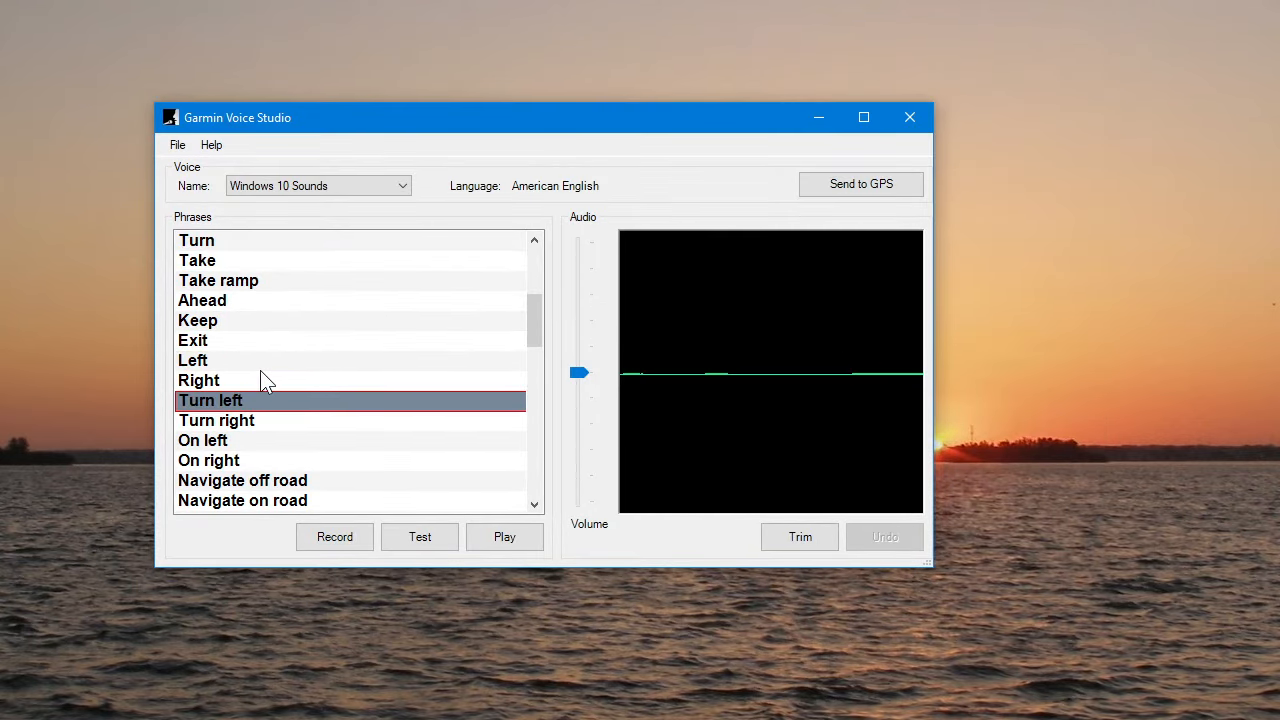
{"action": "key", "text": "ctrl+i"}
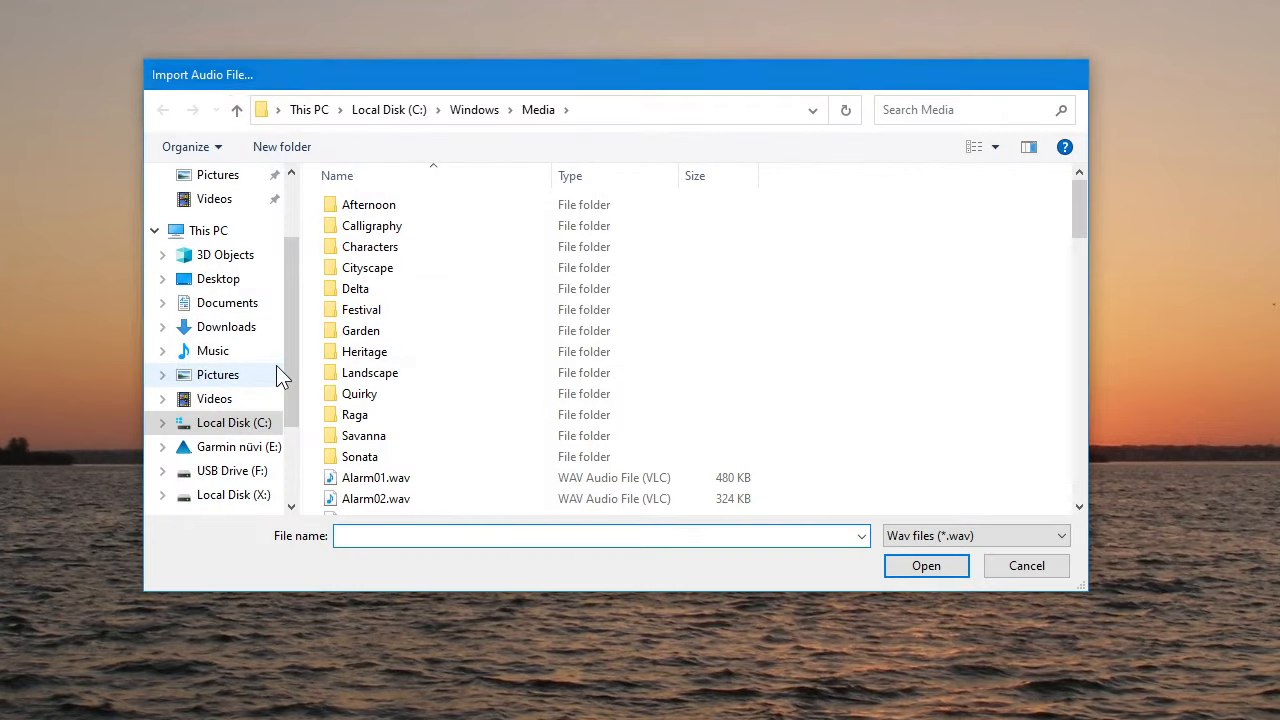
{"action": "key", "text": "Escape"}
{"action": "left_click", "coordinate": [177, 145]}
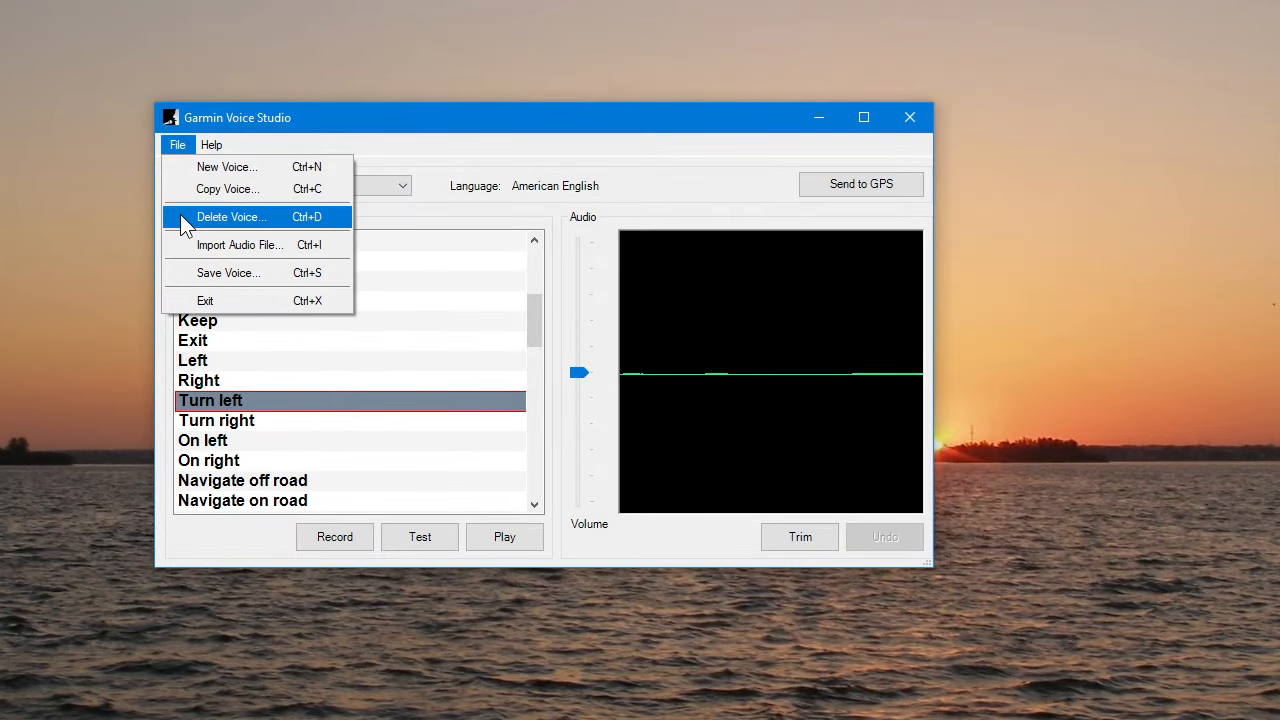
{"action": "left_click", "coordinate": [190, 246]}
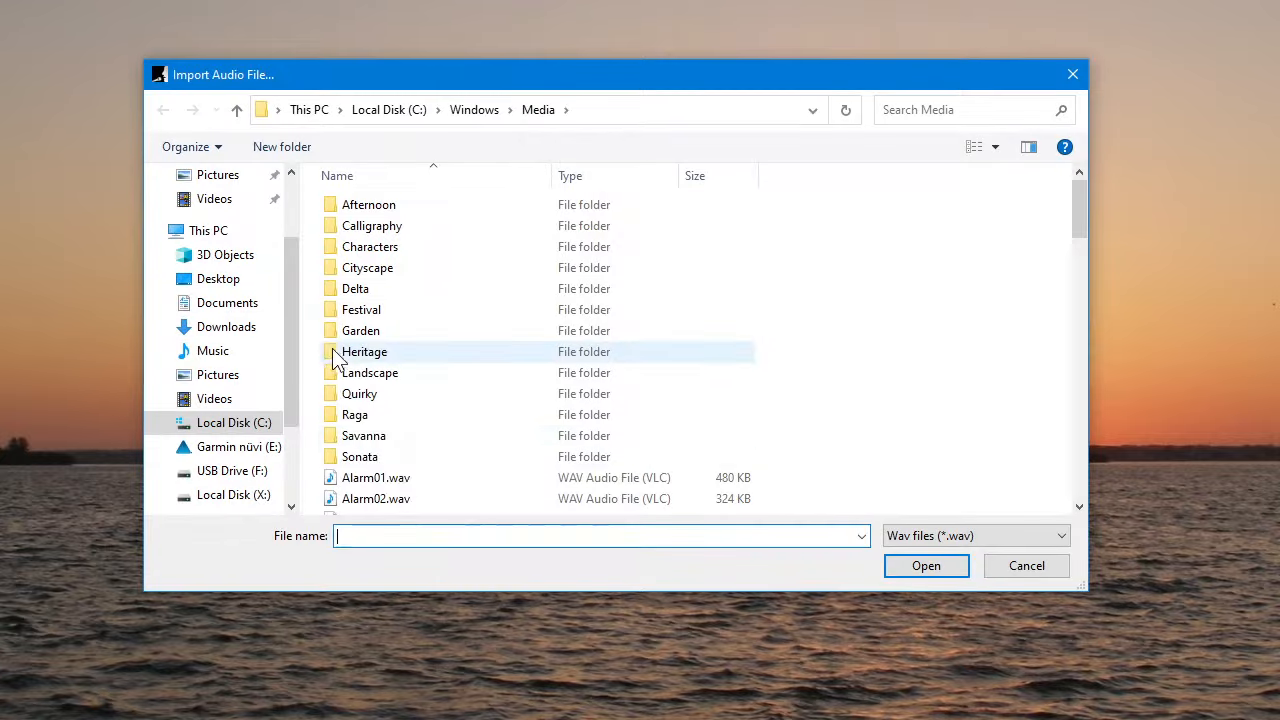
{"action": "scroll", "coordinate": [400, 445], "scroll_direction": "down", "scroll_amount": 5}
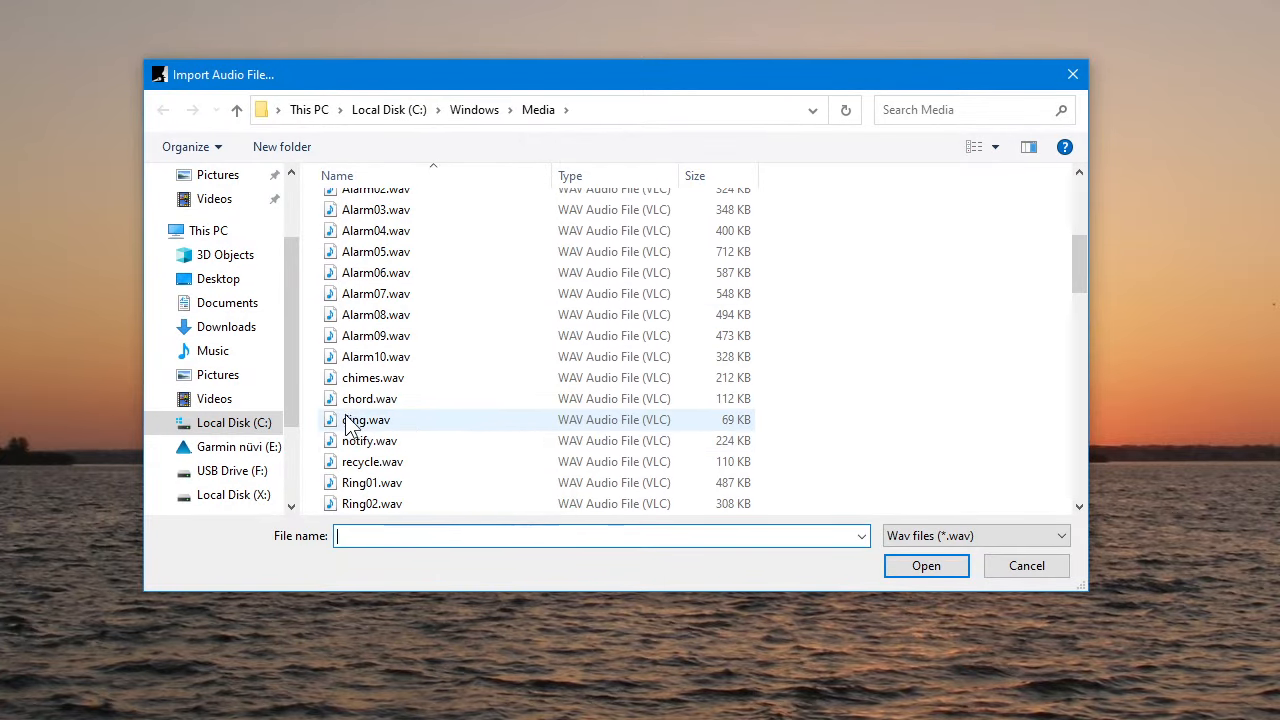
{"action": "double_click", "coordinate": [348, 421]}
{"action": "left_click", "coordinate": [709, 431]}
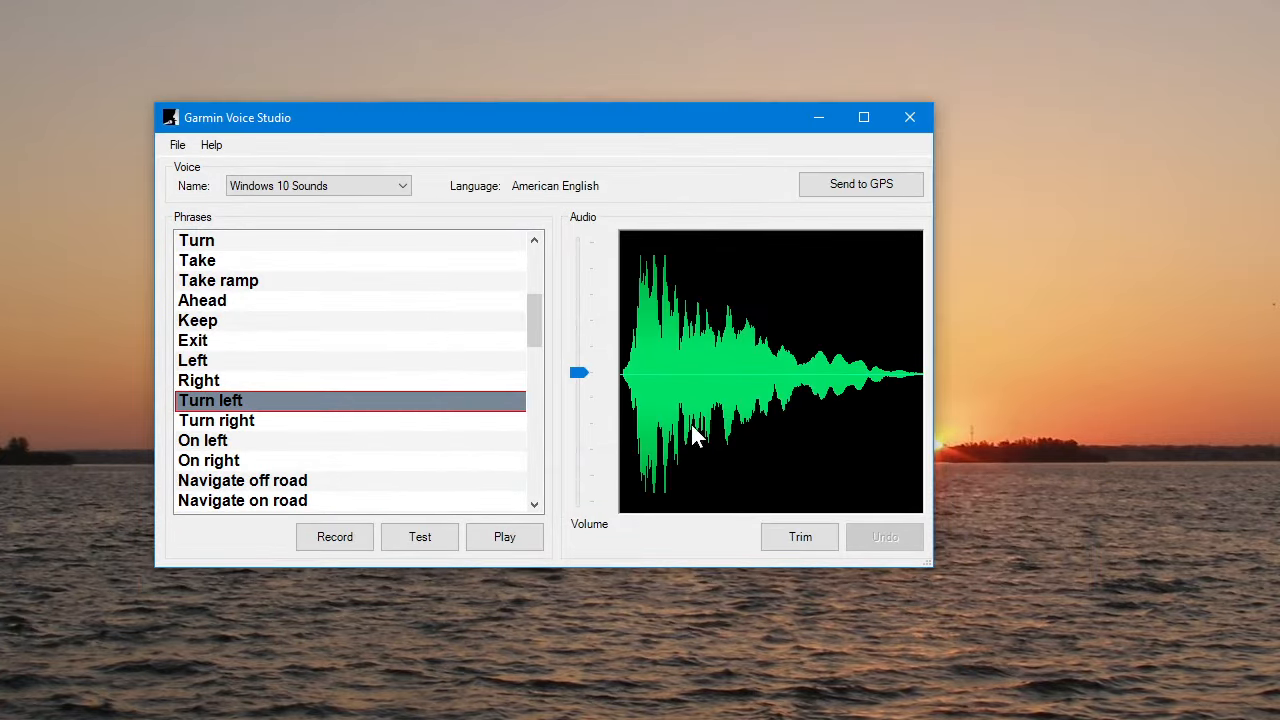
Step: Test "Turn left" in its sample sentence and play back the "Left" and "Turn left" audio
{"action": "left_click", "coordinate": [432, 541]}
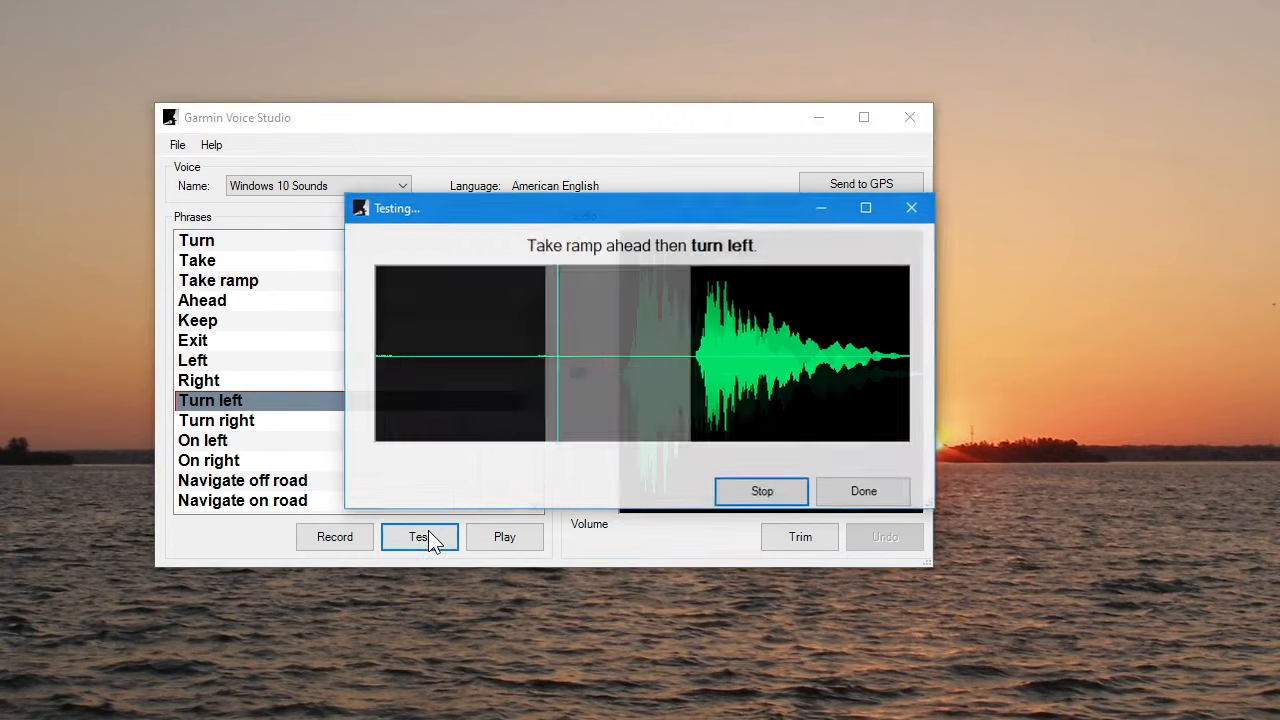
{"action": "left_click", "coordinate": [865, 497]}
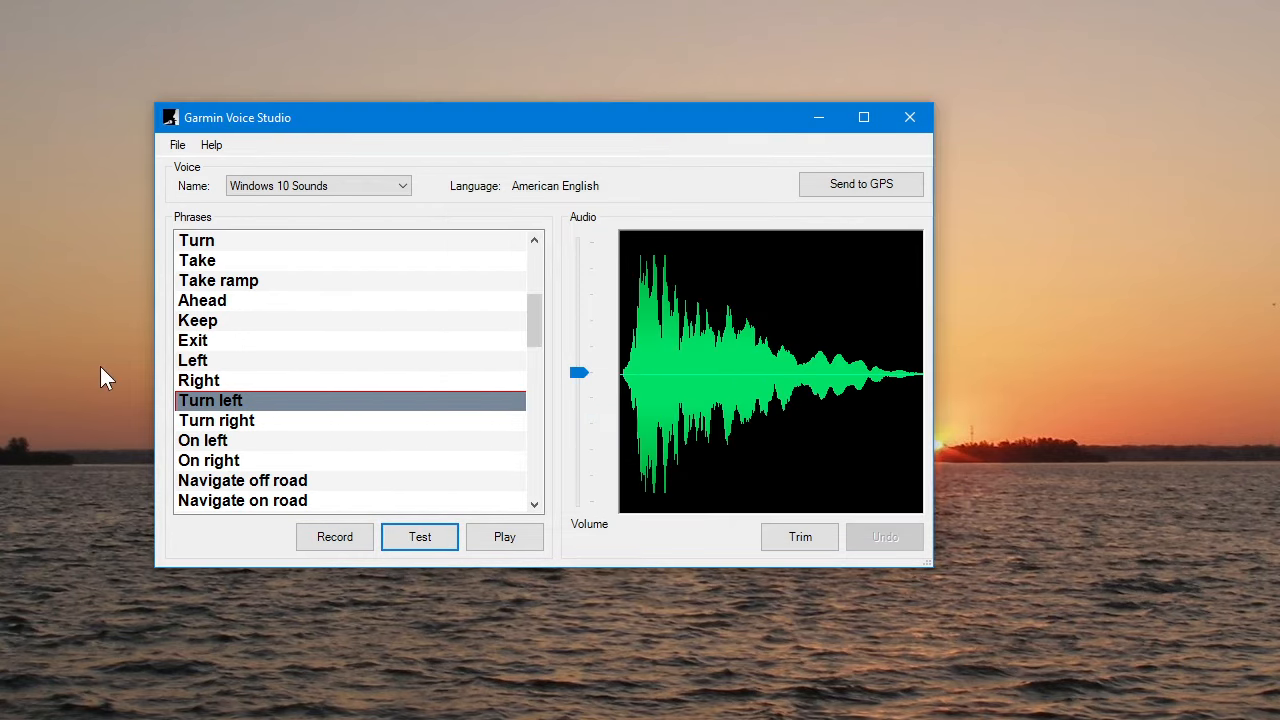
{"action": "left_click", "coordinate": [188, 362]}
{"action": "left_click", "coordinate": [505, 533]}
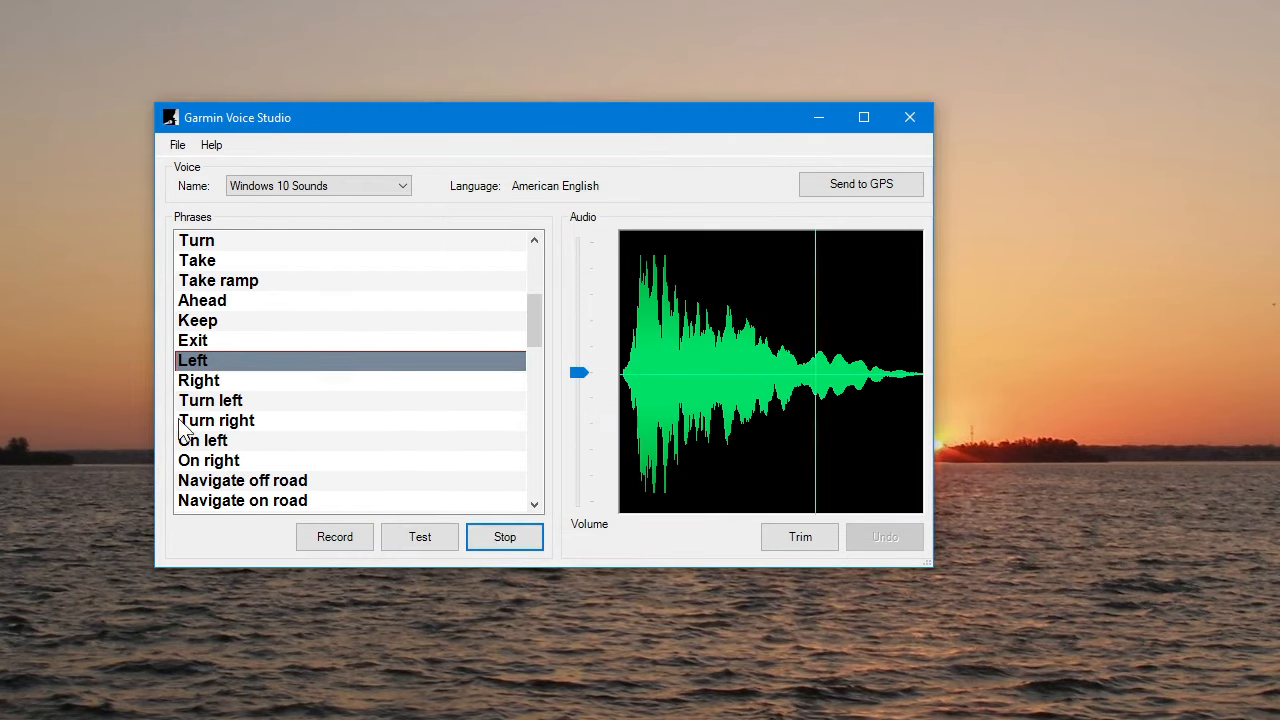
{"action": "left_click", "coordinate": [190, 410]}
{"action": "left_click", "coordinate": [490, 538]}
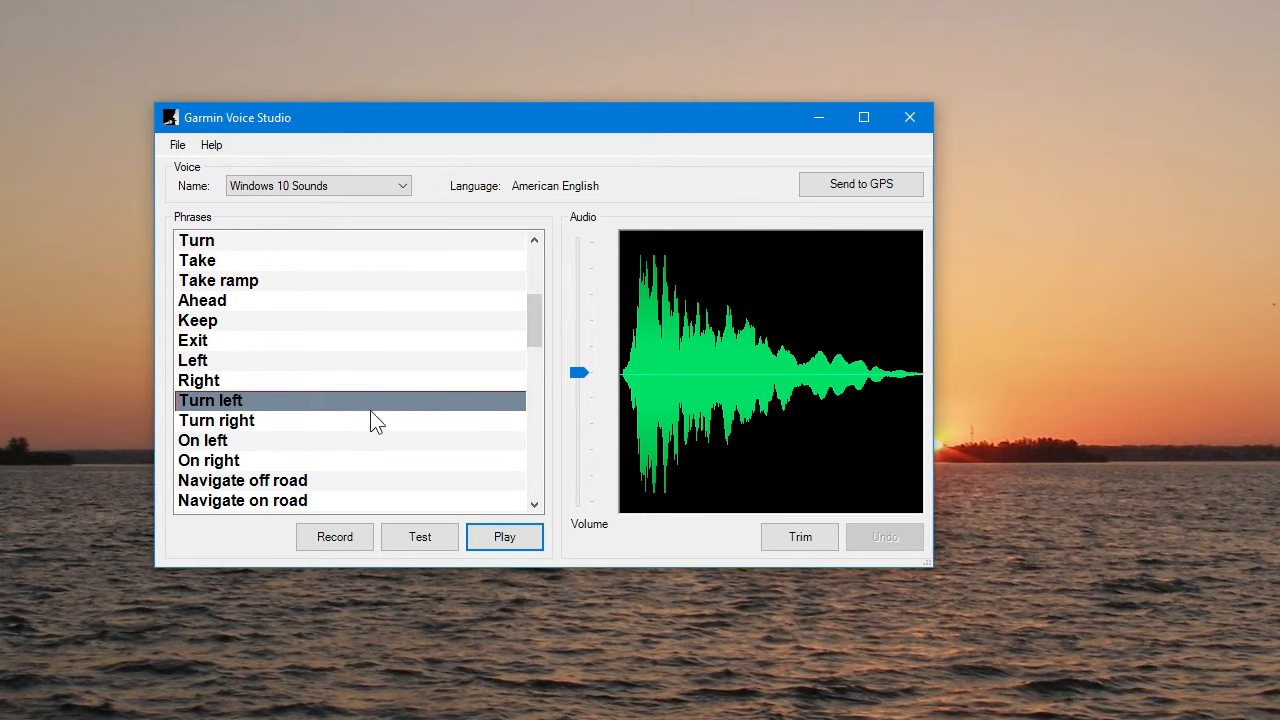
Step: Lower the volume of the "Turn left" and "Left" audio by one notch
{"action": "left_click_drag", "start_coordinate": [578, 378], "coordinate": [578, 397]}
{"action": "left_click", "coordinate": [207, 368]}
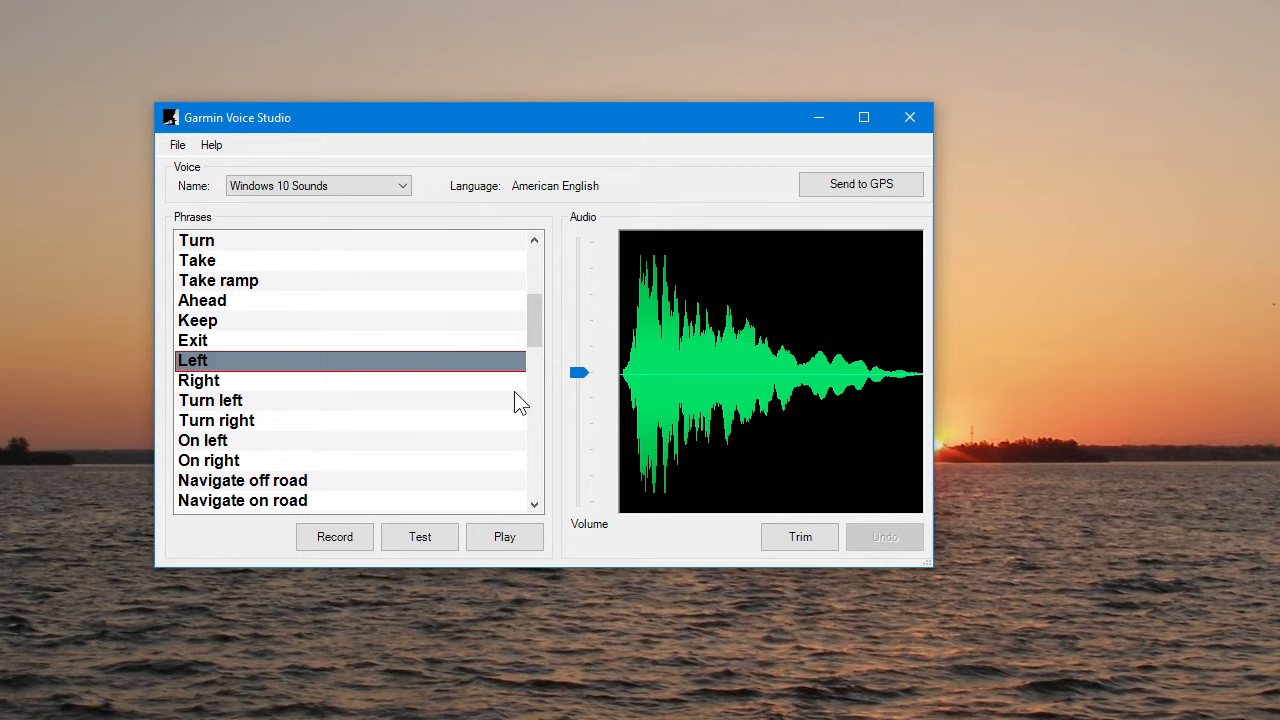
{"action": "left_click", "coordinate": [575, 378]}
Step: Preview chimes.wav, chord.wav, recycle.wav and ringout.wav from the Windows Media folder as candidates for the phrase "Right"
{"action": "left_click", "coordinate": [222, 384]}
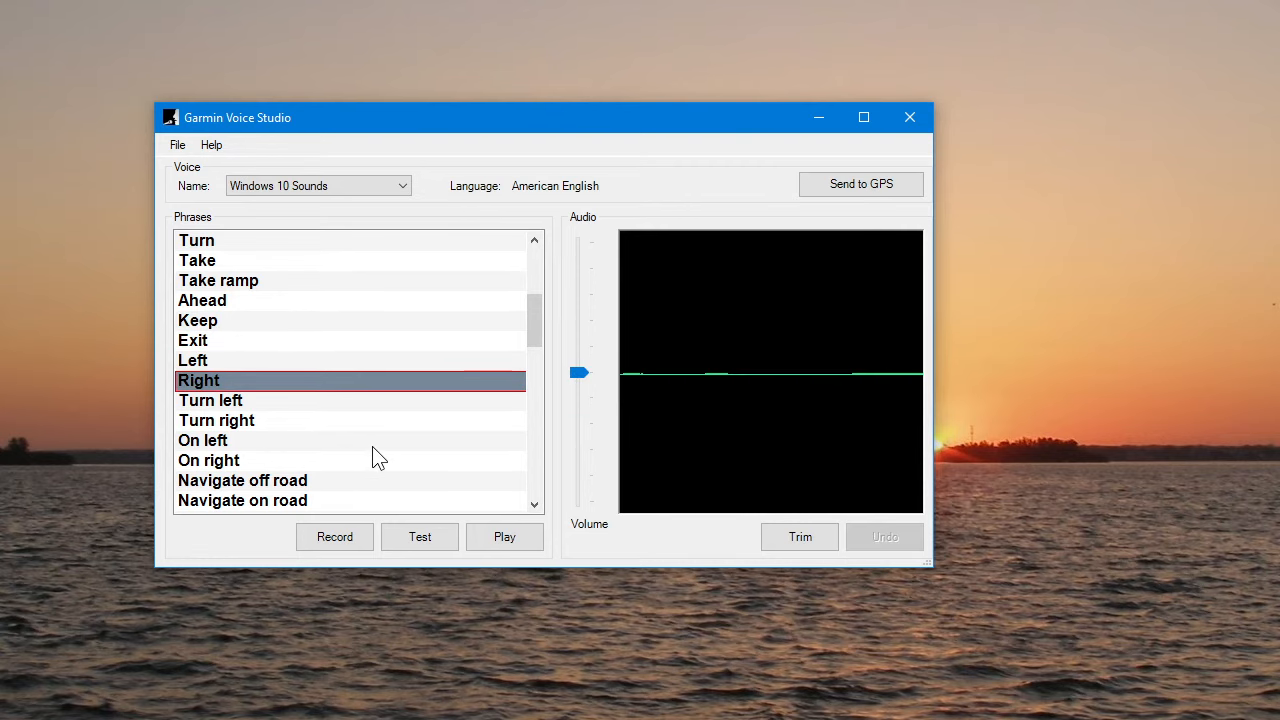
{"action": "key", "text": "ctrl+i"}
{"action": "scroll", "coordinate": [398, 438], "scroll_direction": "down", "scroll_amount": 4}
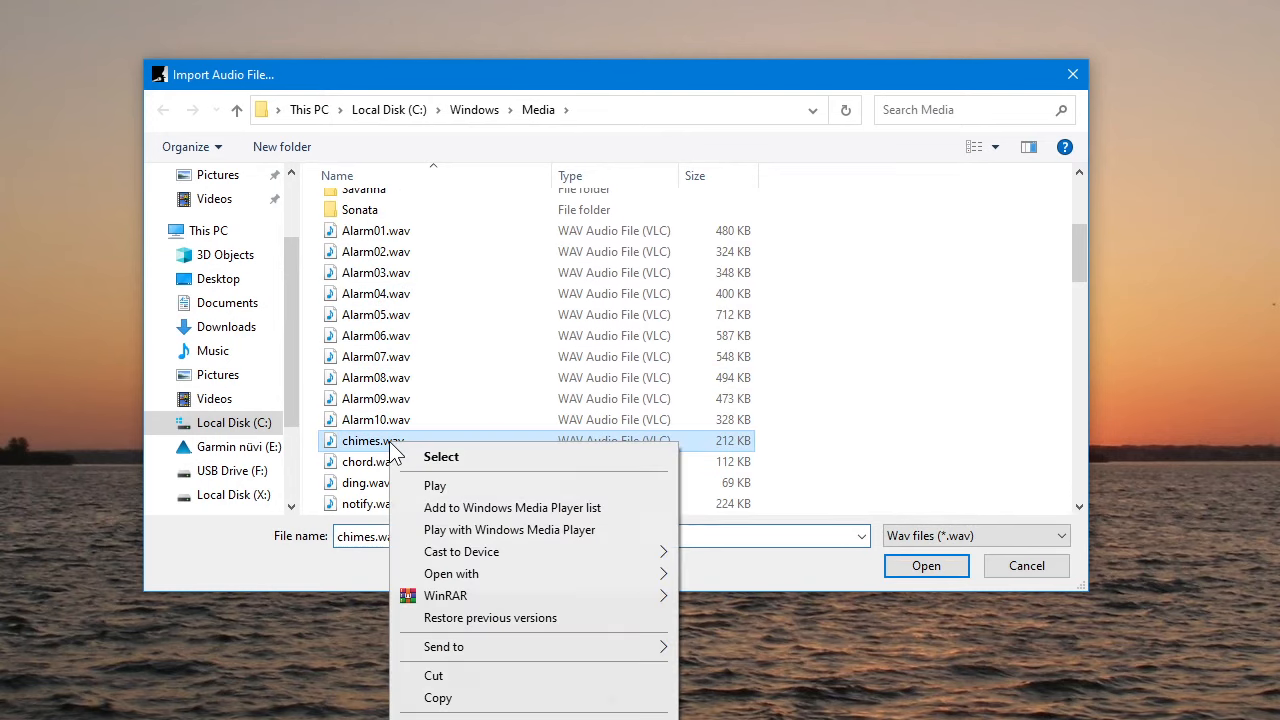
{"action": "left_click", "coordinate": [422, 486]}
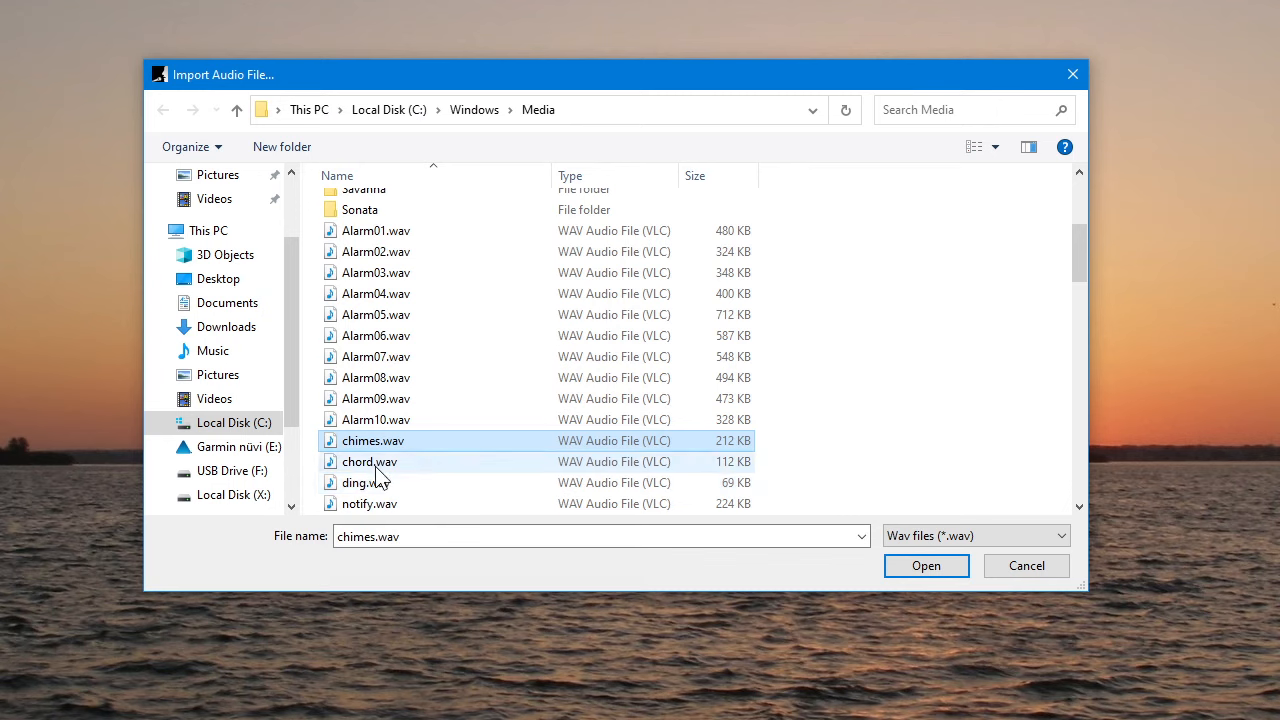
{"action": "left_click", "coordinate": [370, 462]}
{"action": "right_click", "coordinate": [388, 466]}
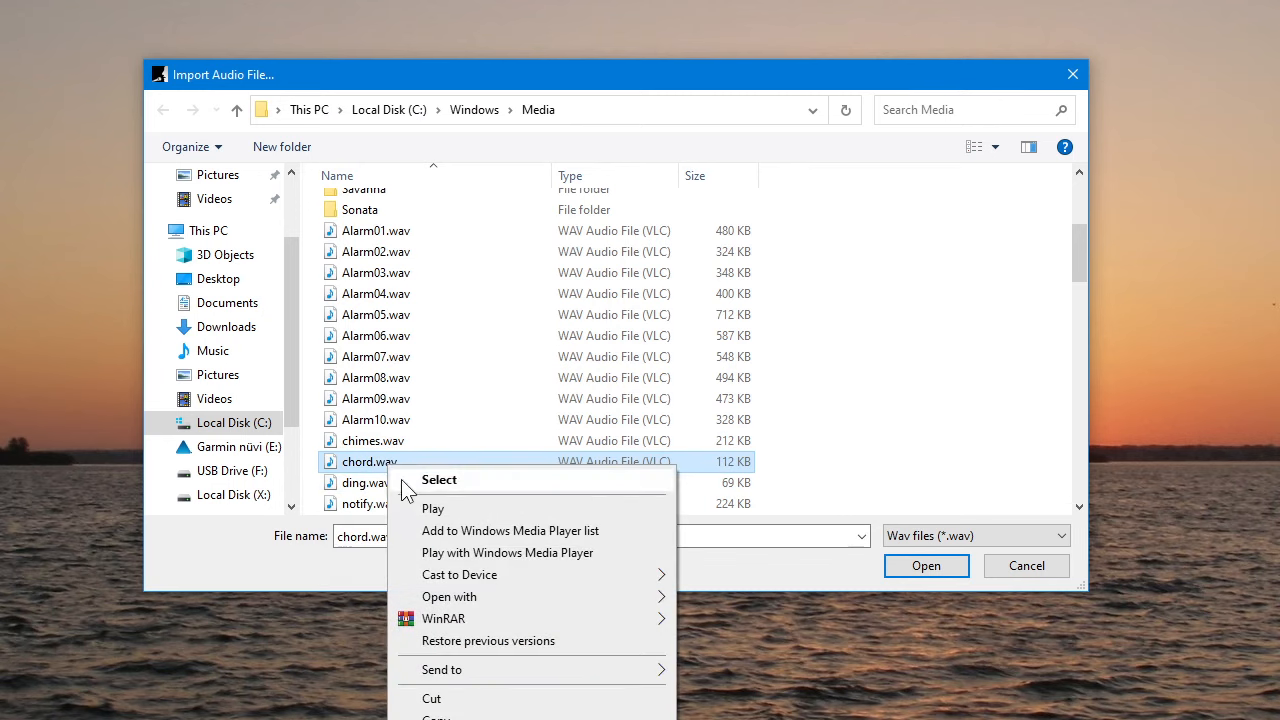
{"action": "left_click", "coordinate": [425, 508]}
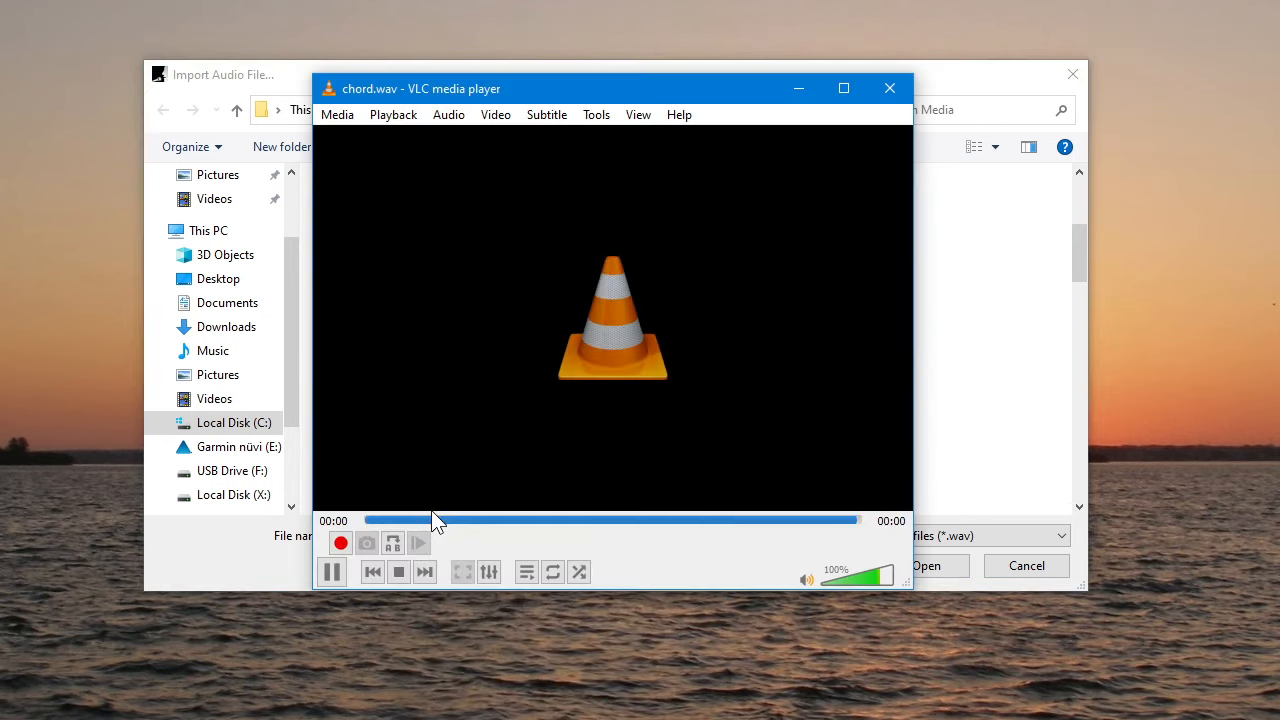
{"action": "scroll", "coordinate": [405, 492], "scroll_direction": "down", "scroll_amount": 1}
{"action": "scroll", "coordinate": [405, 492], "scroll_direction": "down", "scroll_amount": 1}
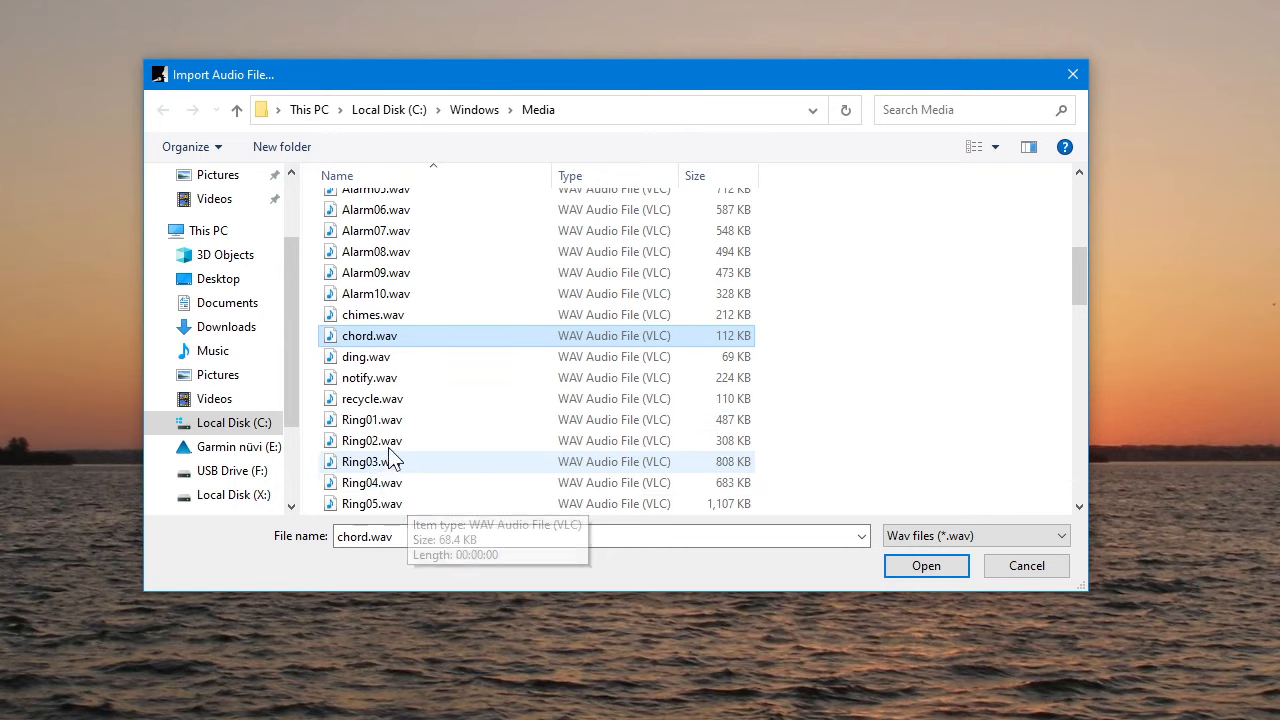
{"action": "right_click", "coordinate": [378, 401]}
{"action": "left_click", "coordinate": [408, 450]}
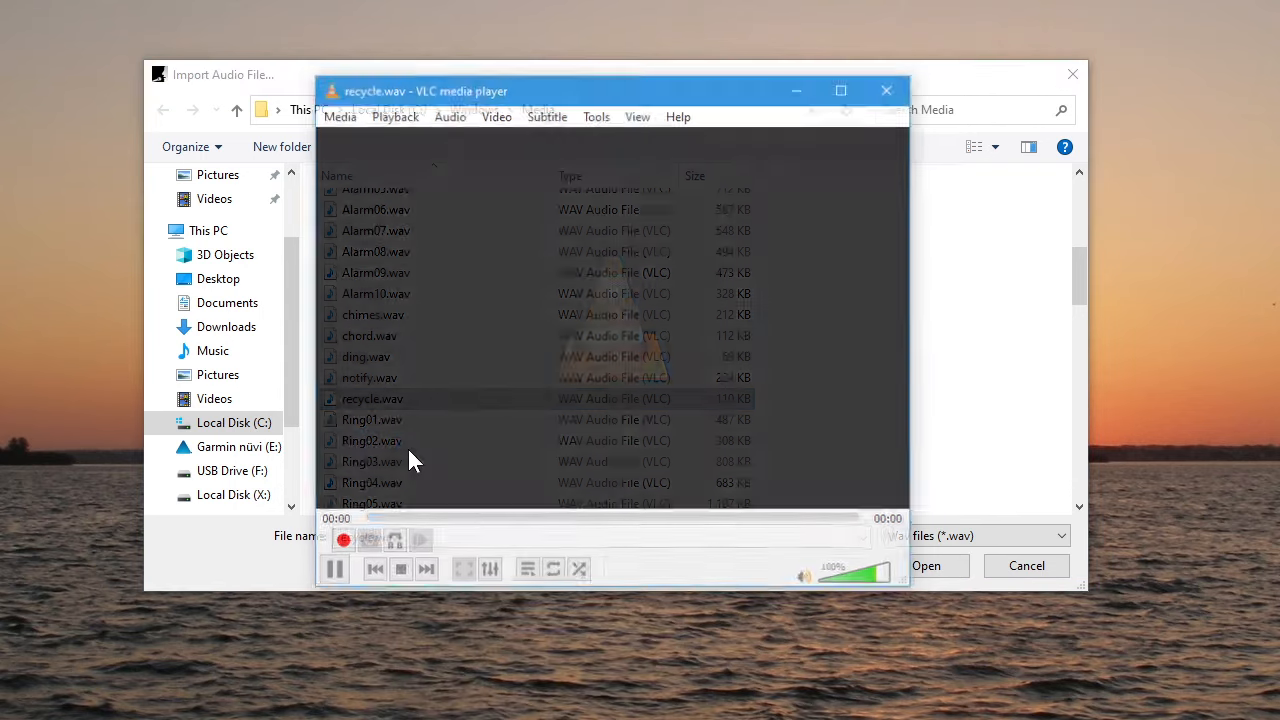
{"action": "scroll", "coordinate": [401, 440], "scroll_direction": "down", "scroll_amount": 3}
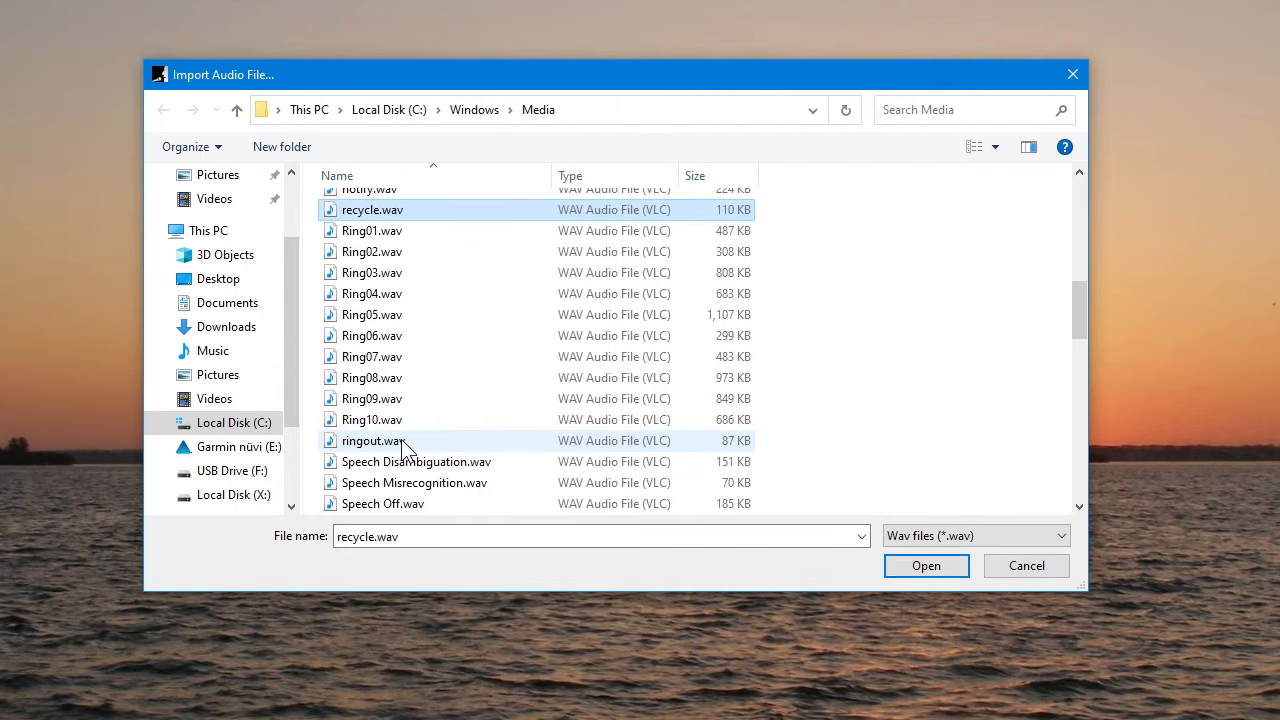
{"action": "right_click", "coordinate": [401, 440]}
{"action": "left_click", "coordinate": [448, 486]}
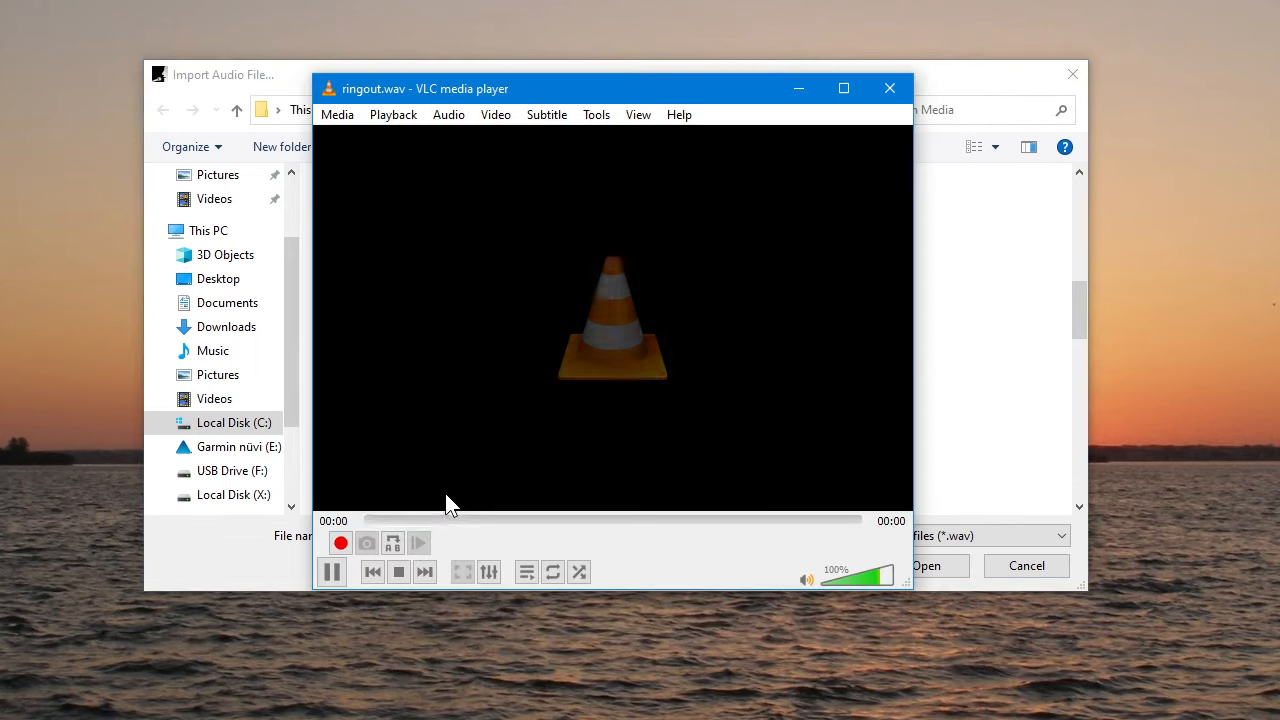
Step: Preview the Speech Disambiguation, Speech Misrecognition, Speech Off and Speech On sounds, and close the file selection without importing
{"action": "scroll", "coordinate": [424, 478], "scroll_direction": "down", "scroll_amount": 2}
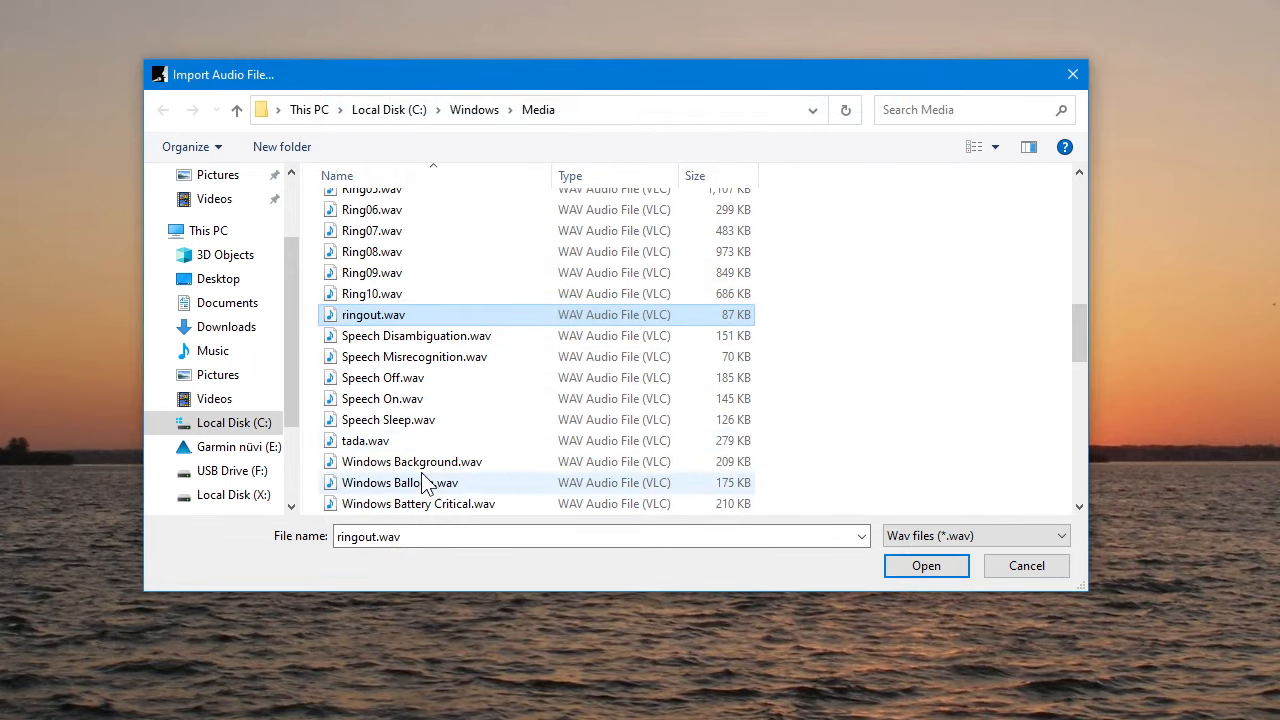
{"action": "right_click", "coordinate": [391, 344]}
{"action": "left_click", "coordinate": [422, 375]}
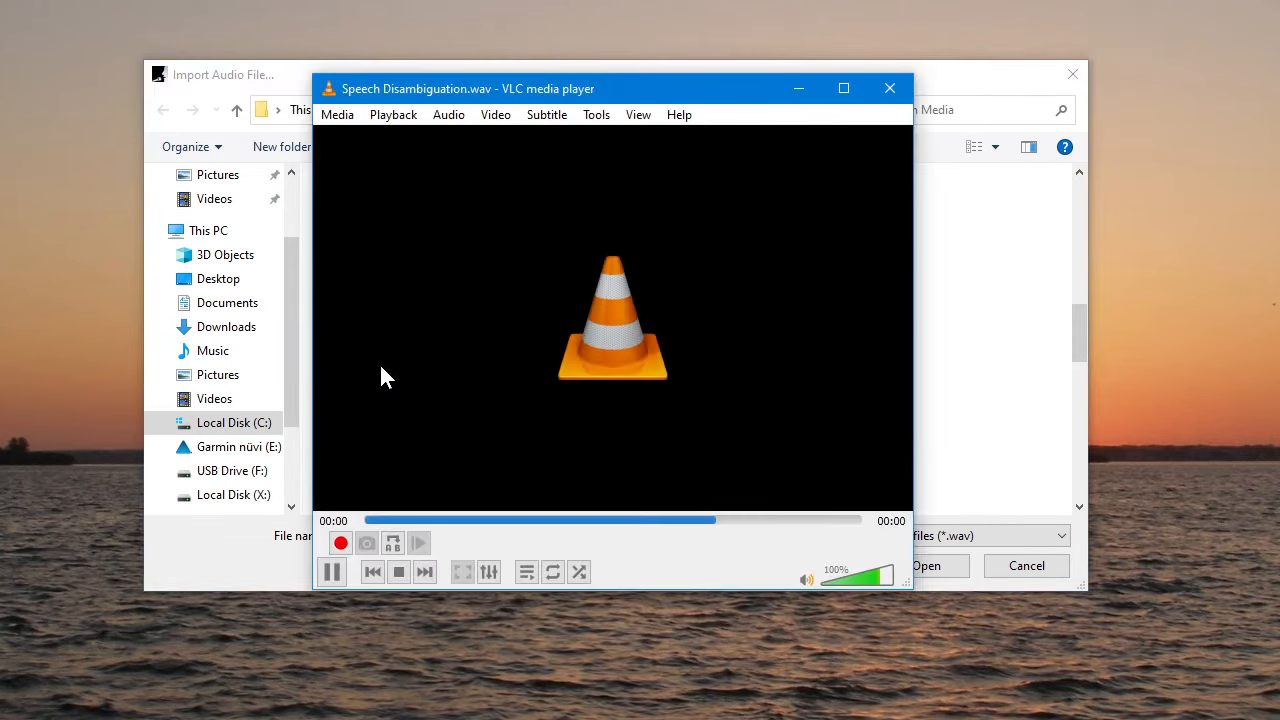
{"action": "right_click", "coordinate": [388, 358]}
{"action": "left_click", "coordinate": [414, 411]}
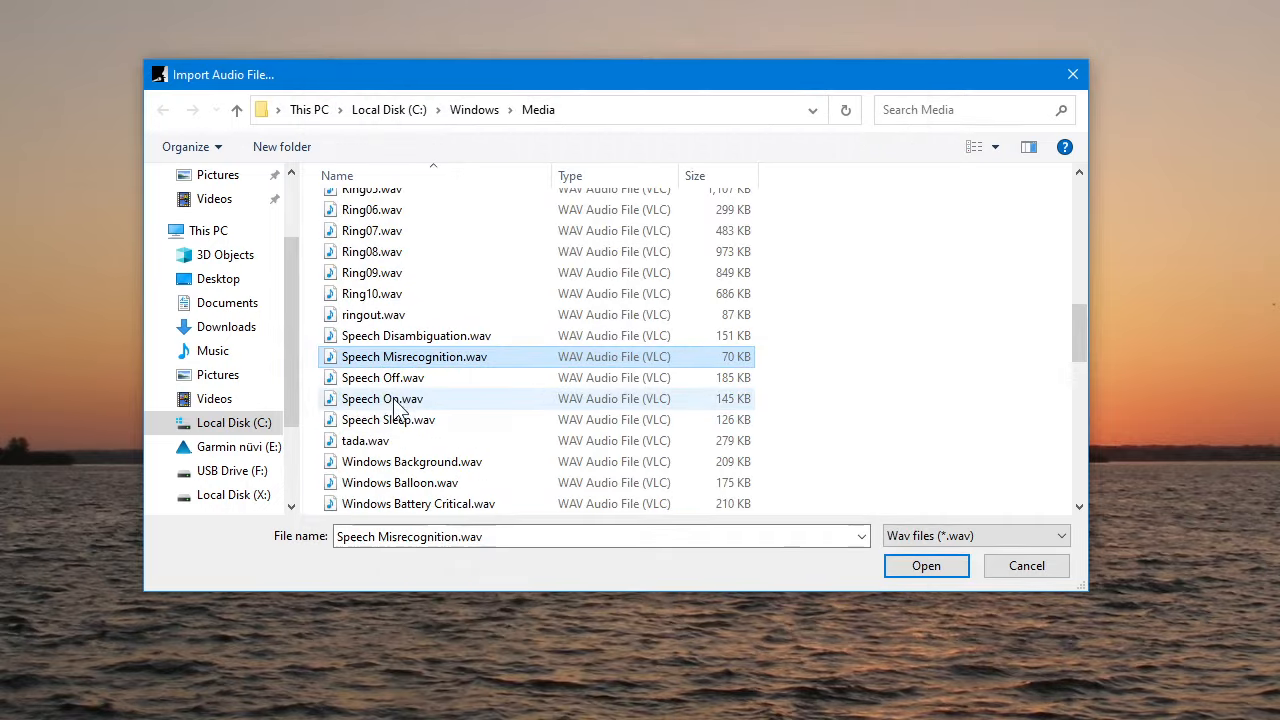
{"action": "right_click", "coordinate": [385, 379]}
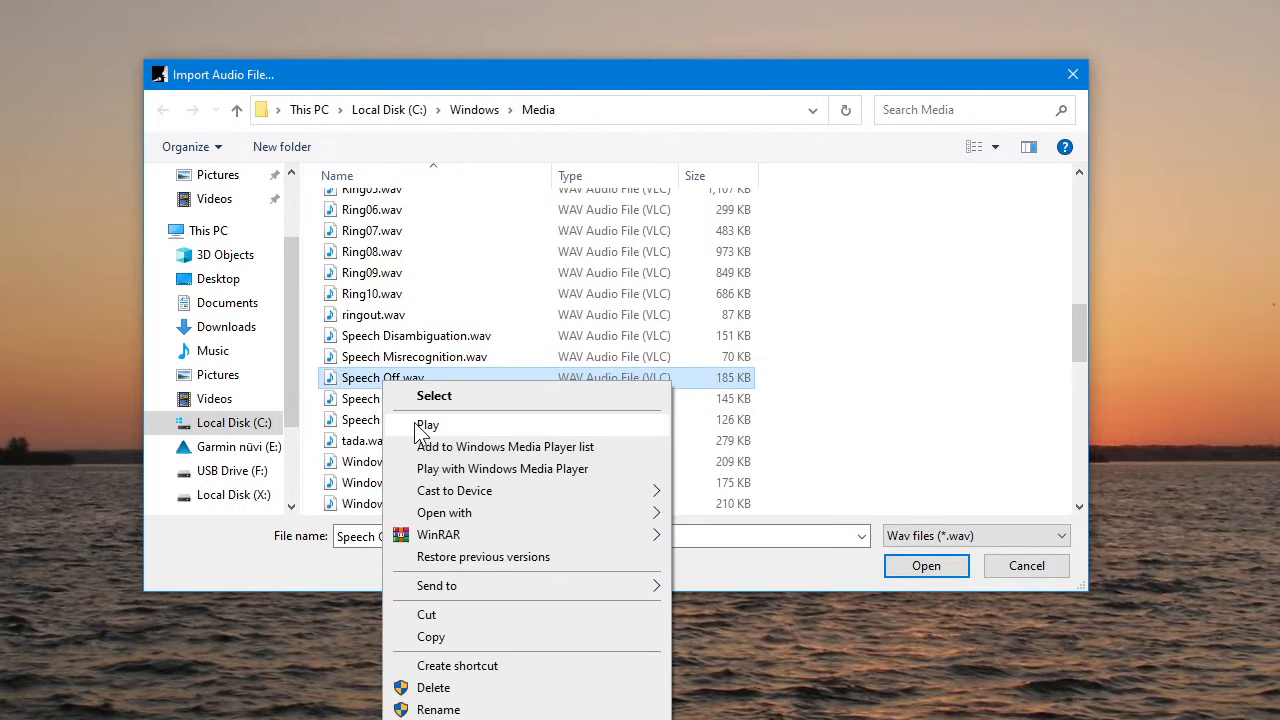
{"action": "left_click", "coordinate": [415, 425]}
{"action": "left_click", "coordinate": [386, 404]}
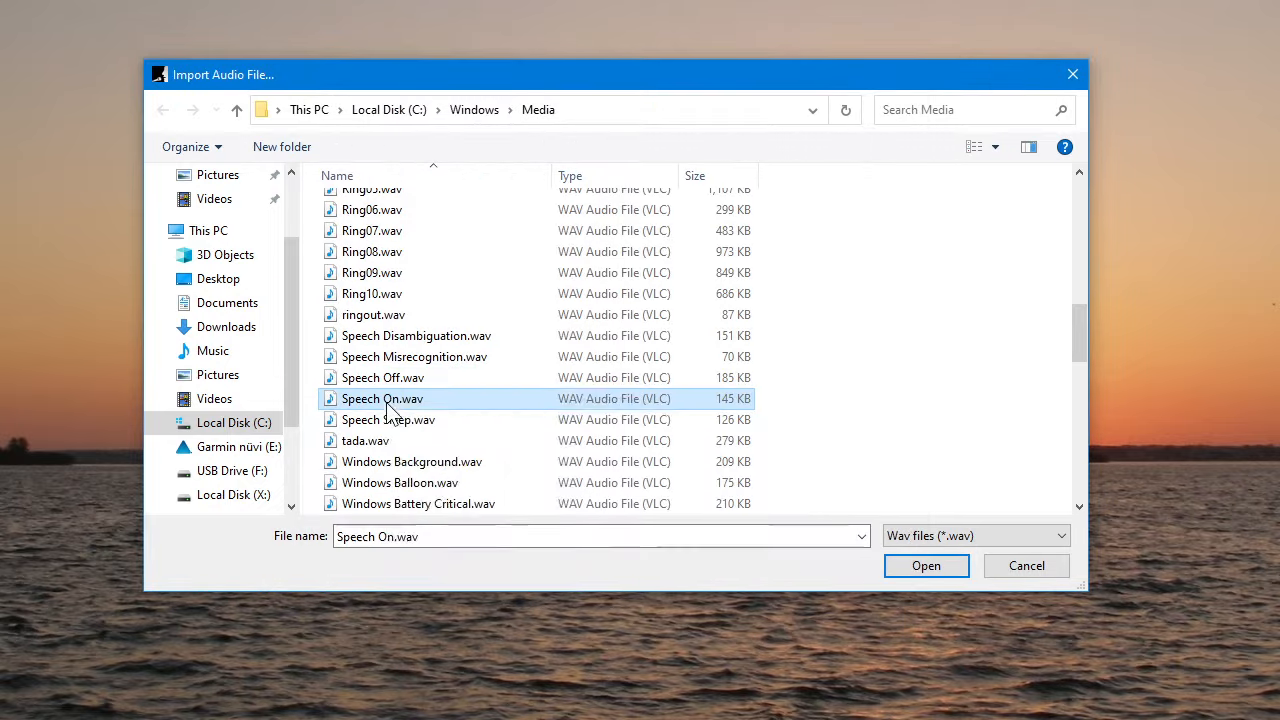
{"action": "right_click", "coordinate": [387, 407]}
{"action": "left_click", "coordinate": [425, 447]}
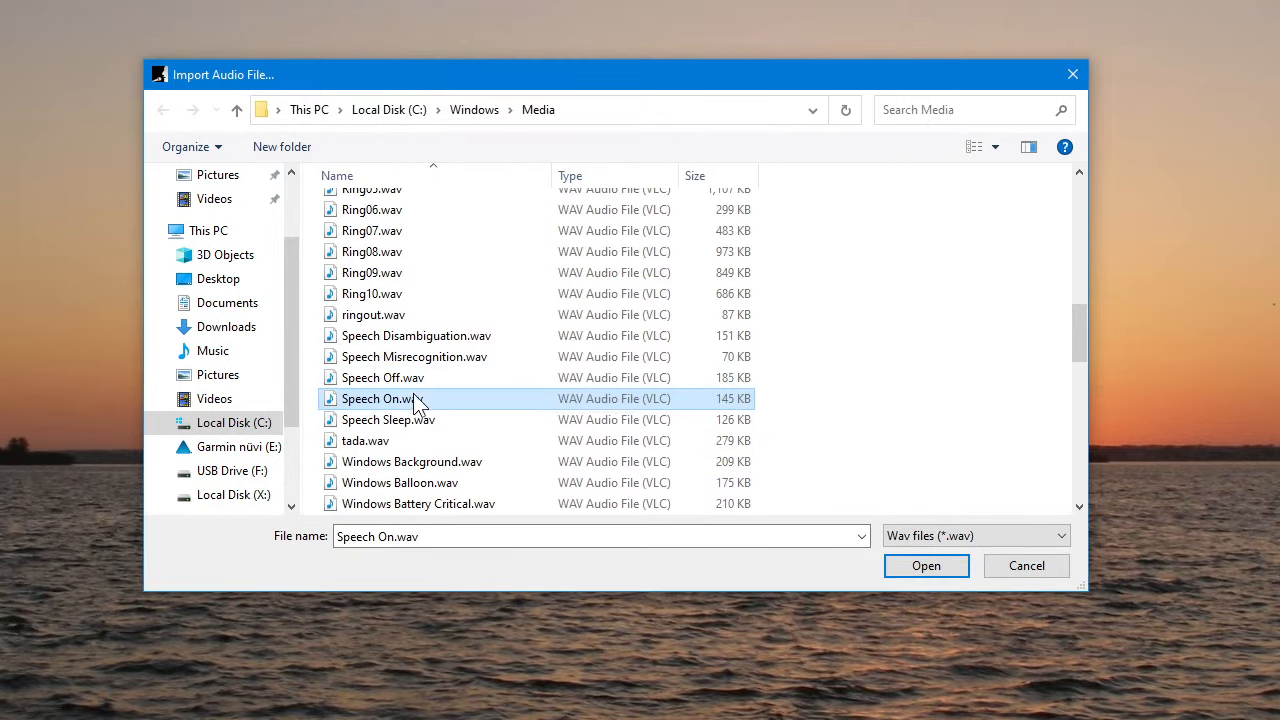
{"action": "left_click", "coordinate": [410, 383]}
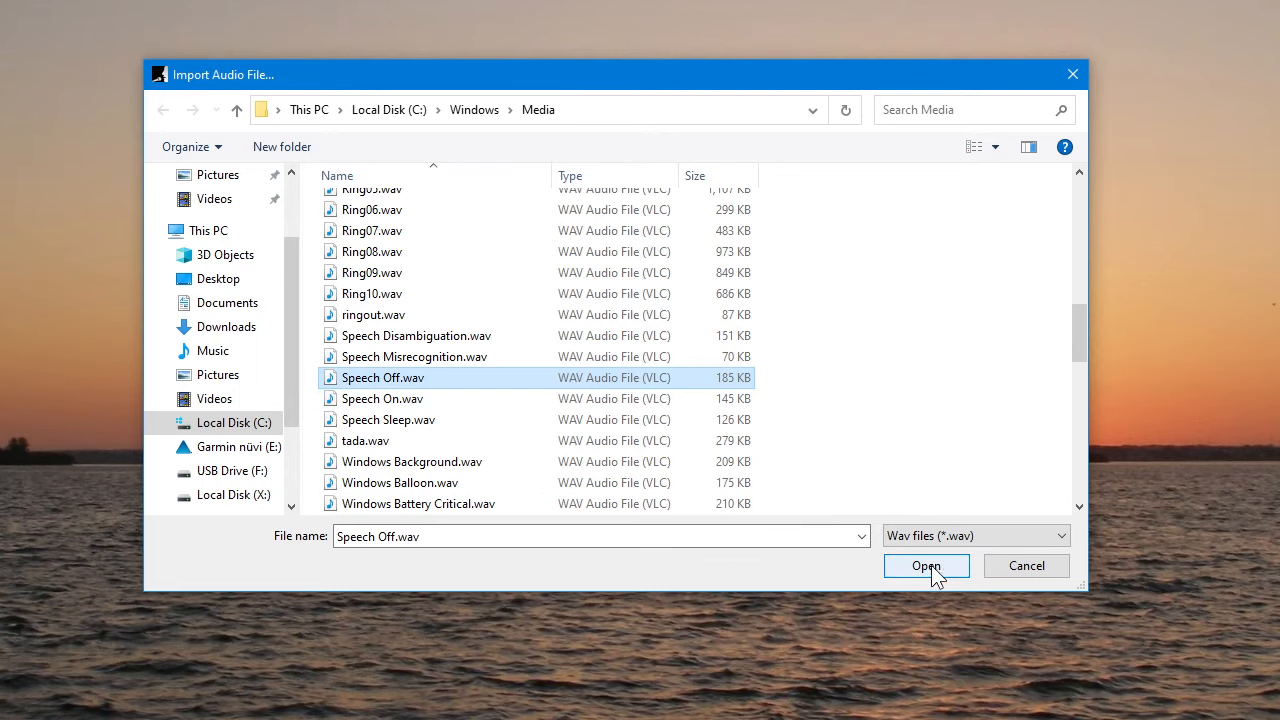
{"action": "left_click", "coordinate": [1020, 566]}
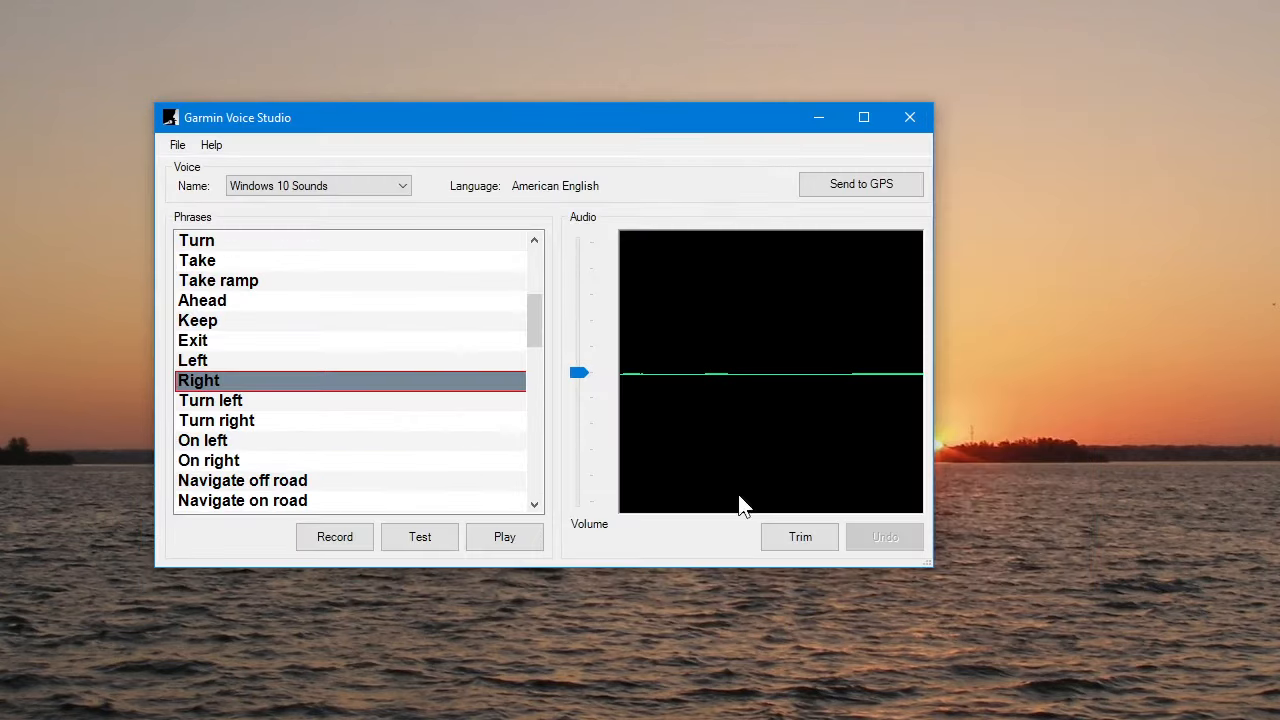
Step: Import Speech Off.wav for the phrase "Left", overwriting its existing recording, and lower its volume by one notch
{"action": "left_click", "coordinate": [217, 357]}
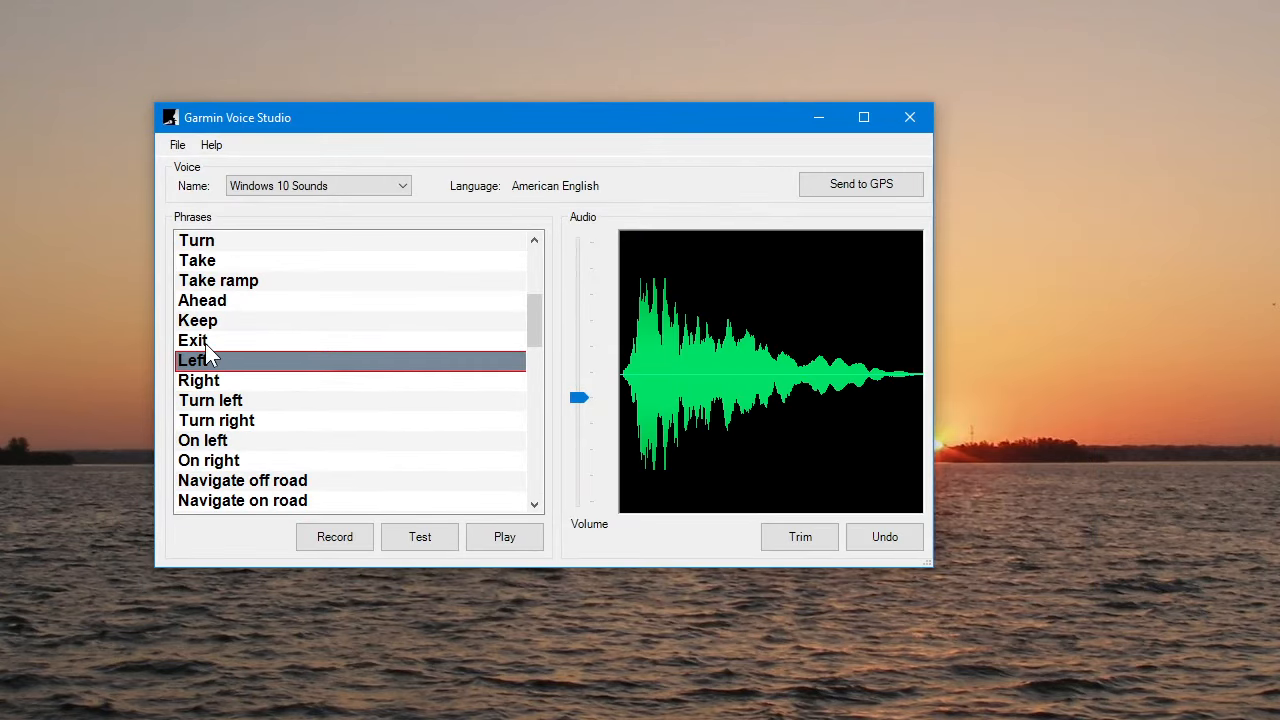
{"action": "double_click", "coordinate": [338, 346]}
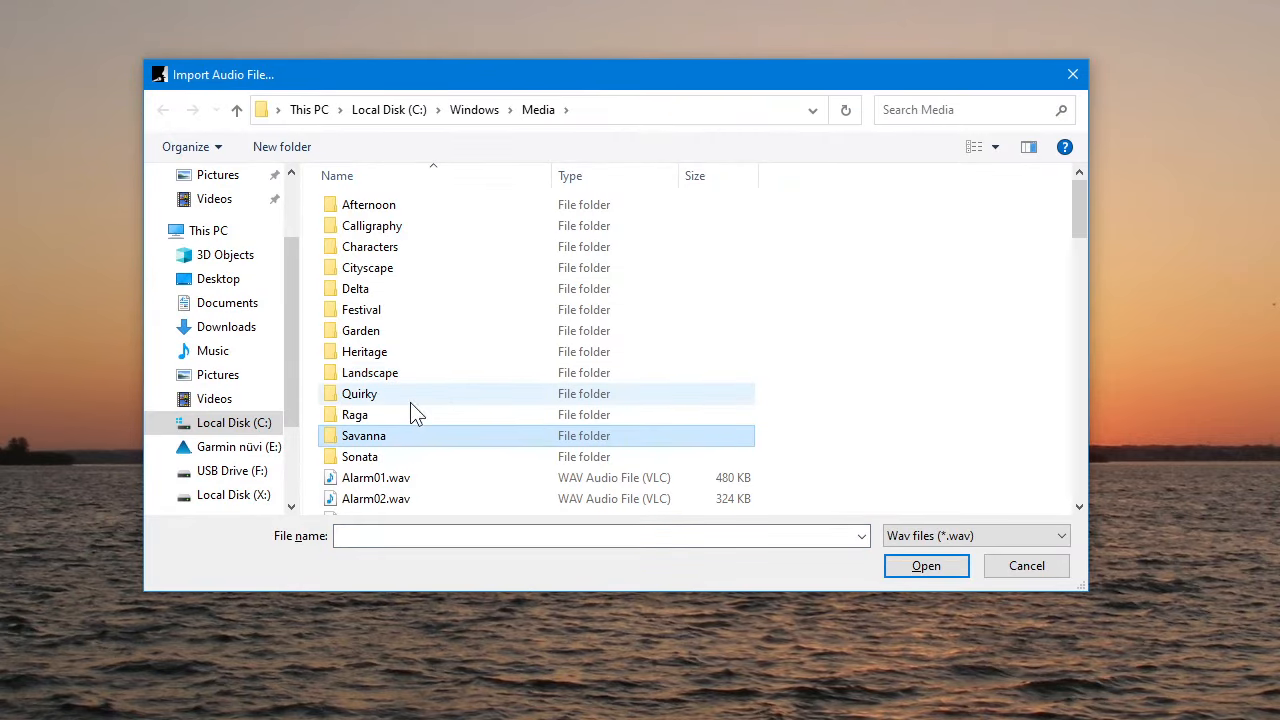
{"action": "scroll", "coordinate": [415, 415], "scroll_direction": "down", "scroll_amount": 10}
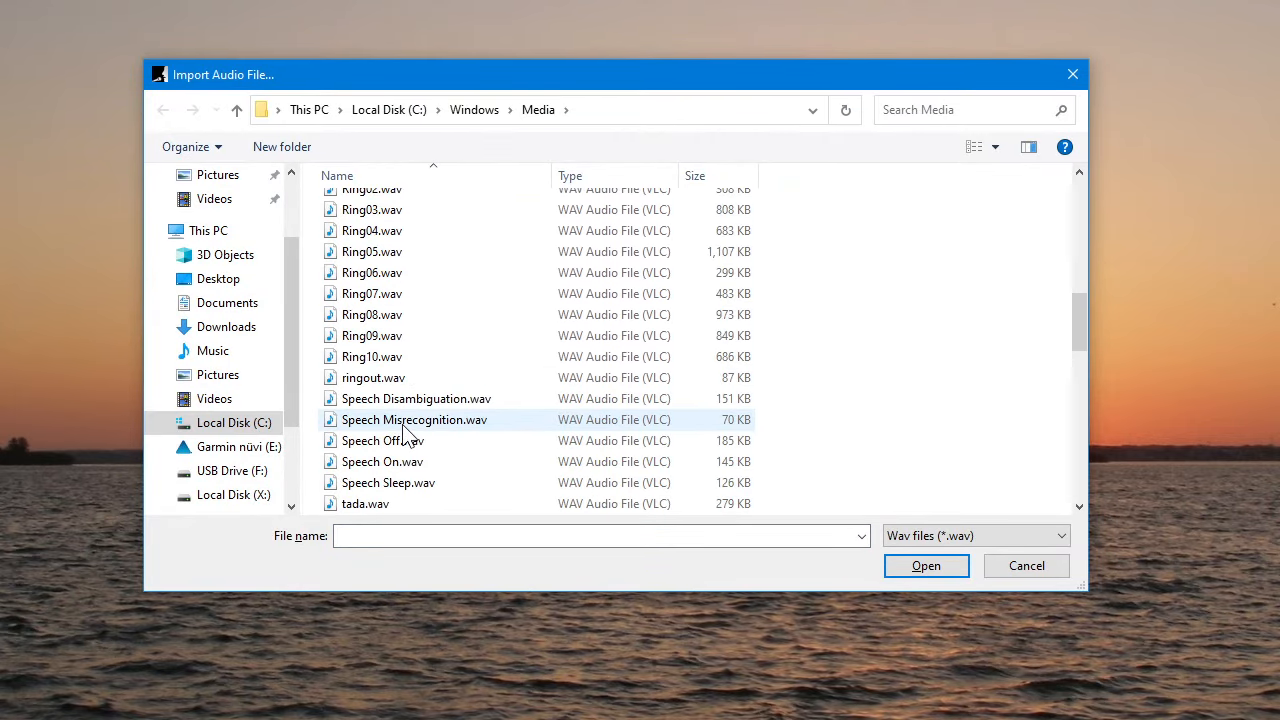
{"action": "double_click", "coordinate": [413, 442]}
{"action": "left_click", "coordinate": [657, 424]}
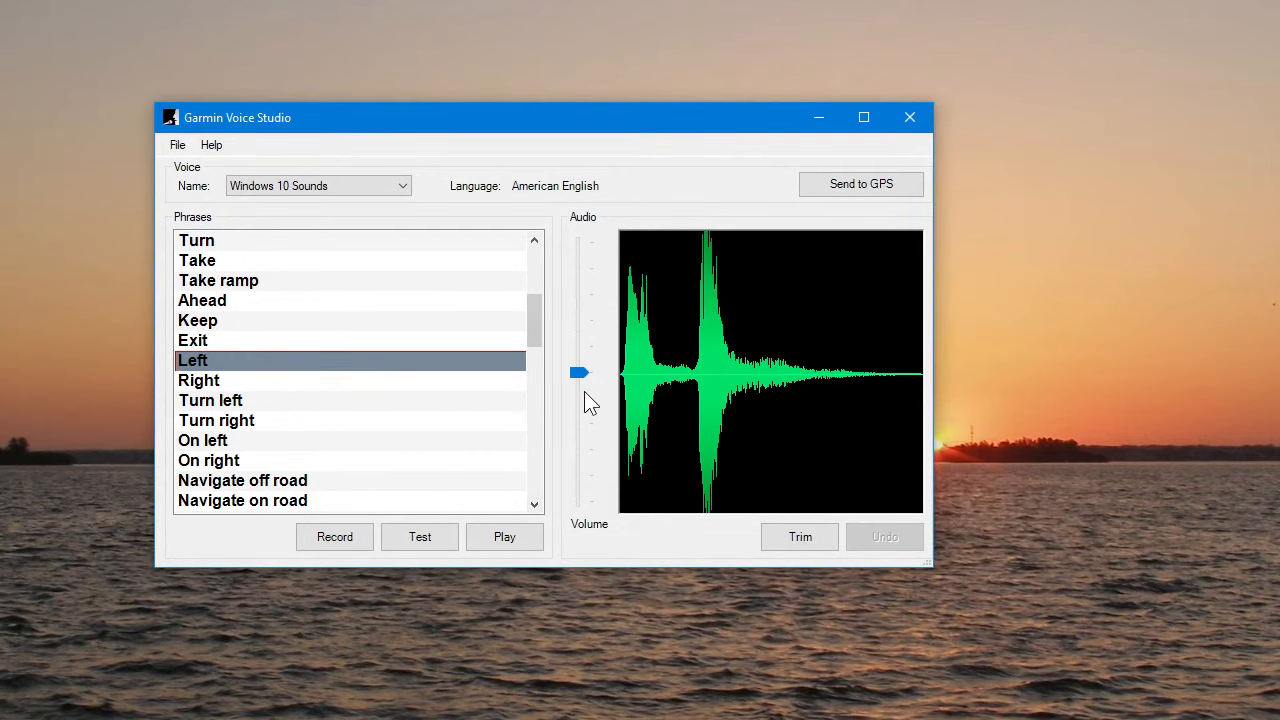
{"action": "left_click", "coordinate": [586, 385]}
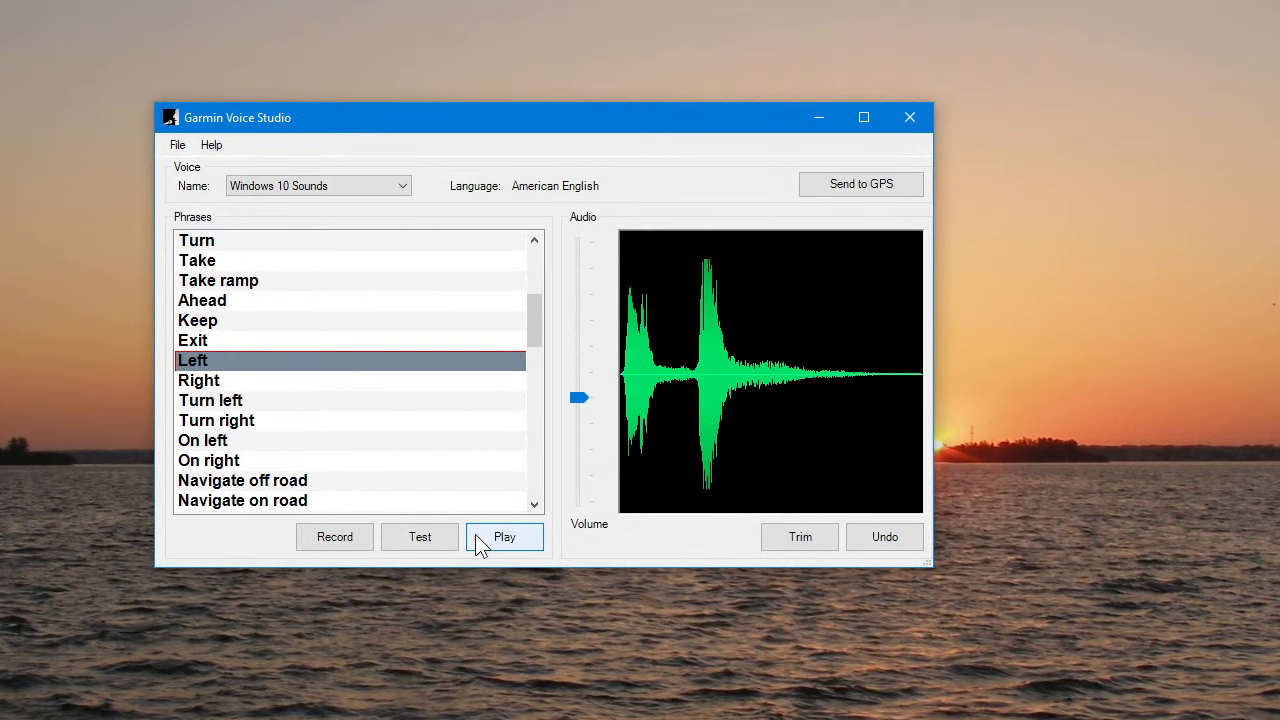
{"action": "left_click", "coordinate": [518, 545]}
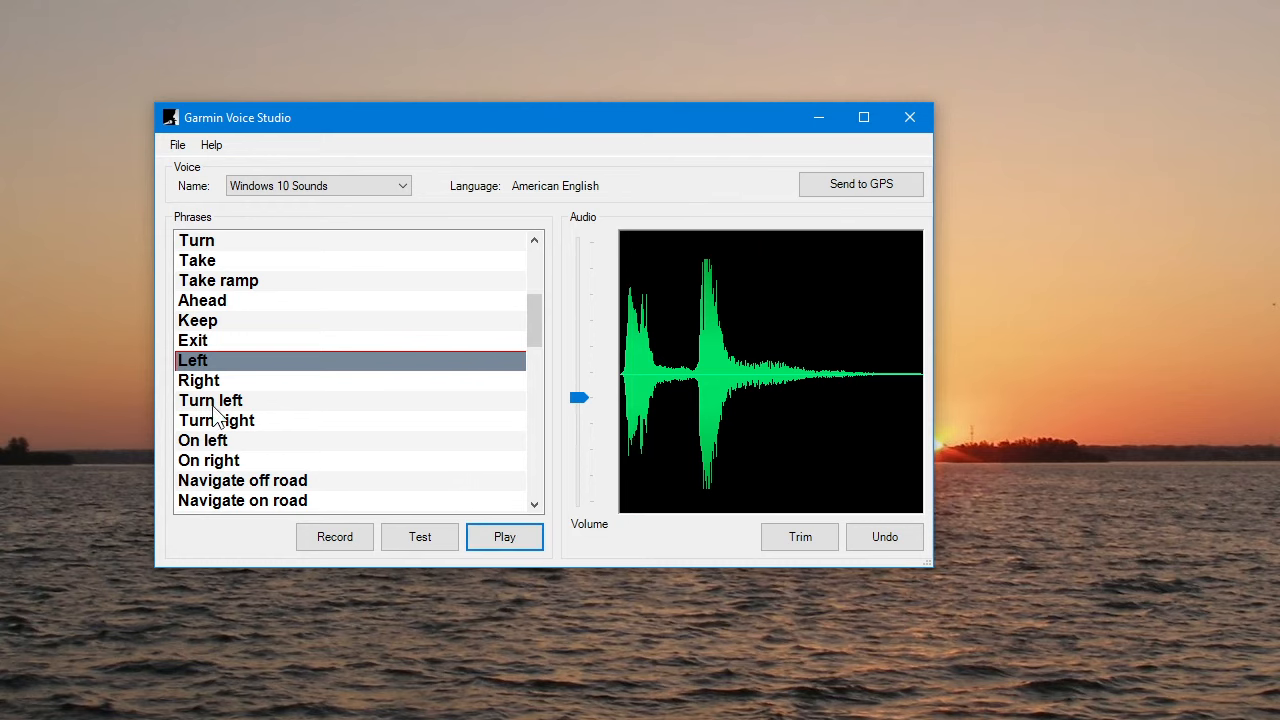
Step: Import Speech Off.wav for the phrase "Turn left", overwriting its existing recording, and lower its volume by one notch
{"action": "left_click", "coordinate": [255, 406]}
{"action": "double_click", "coordinate": [259, 409]}
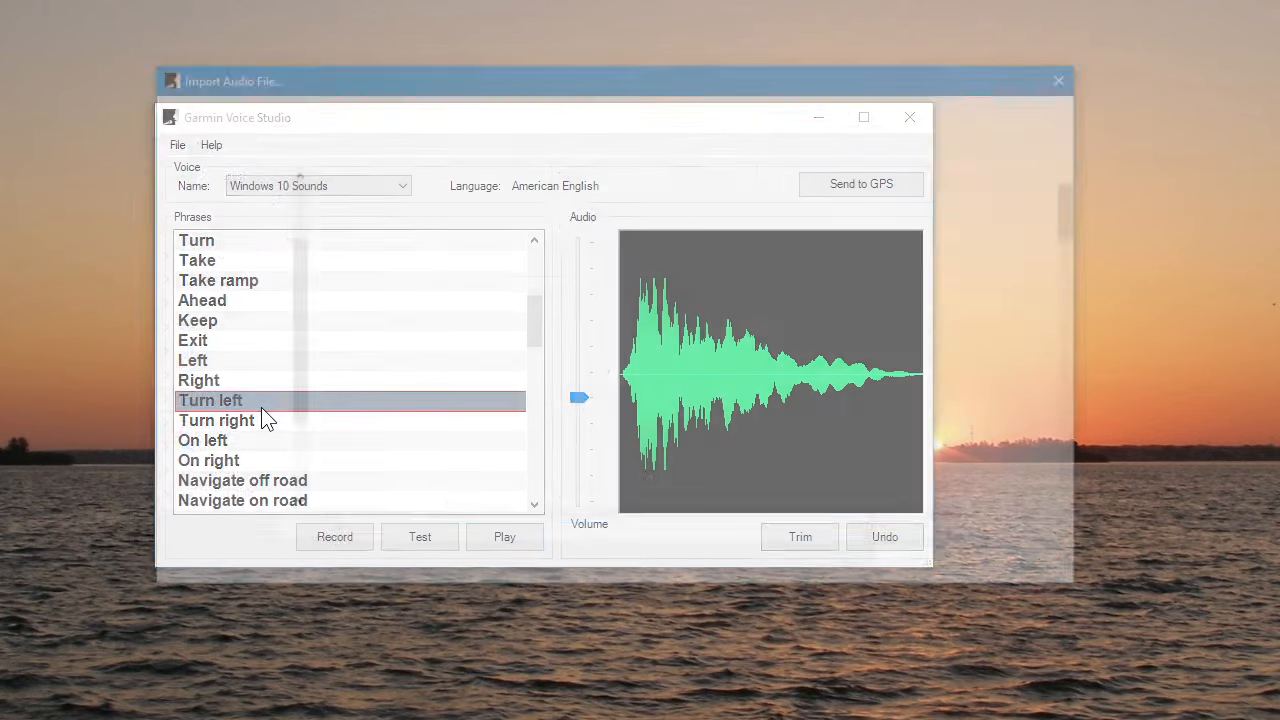
{"action": "type", "text": "speech off"}
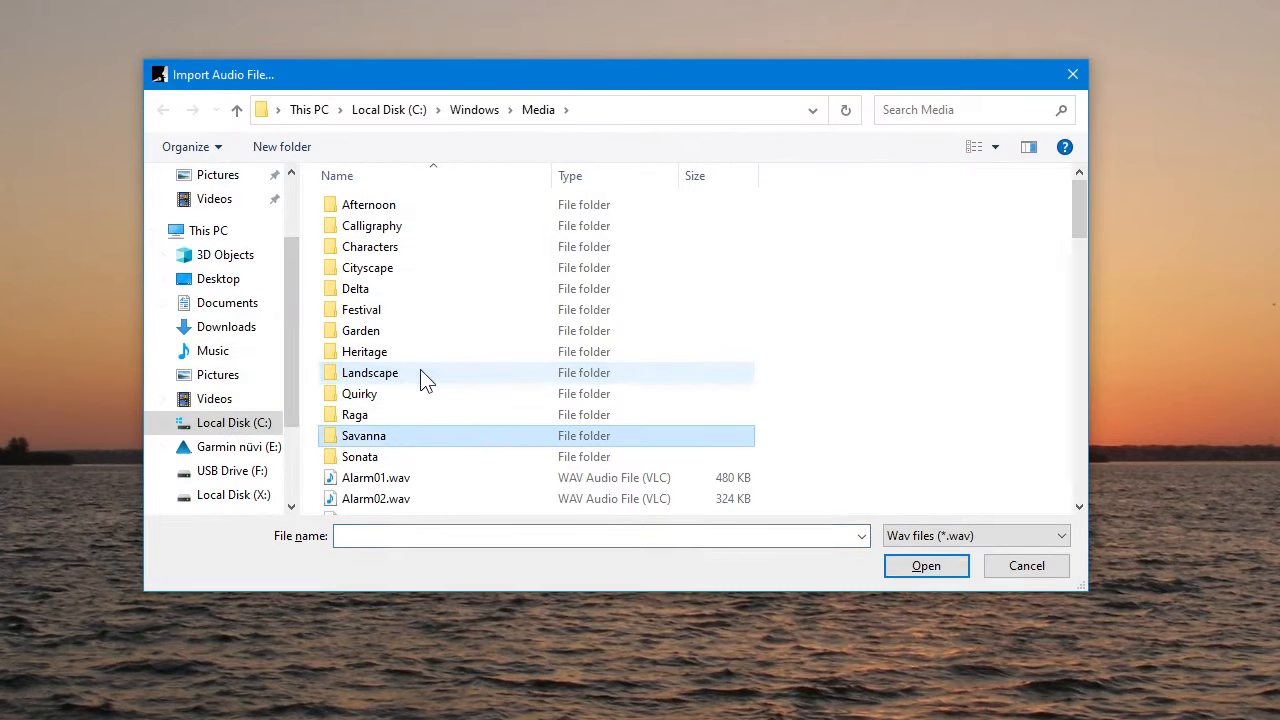
{"action": "key", "text": "Return"}
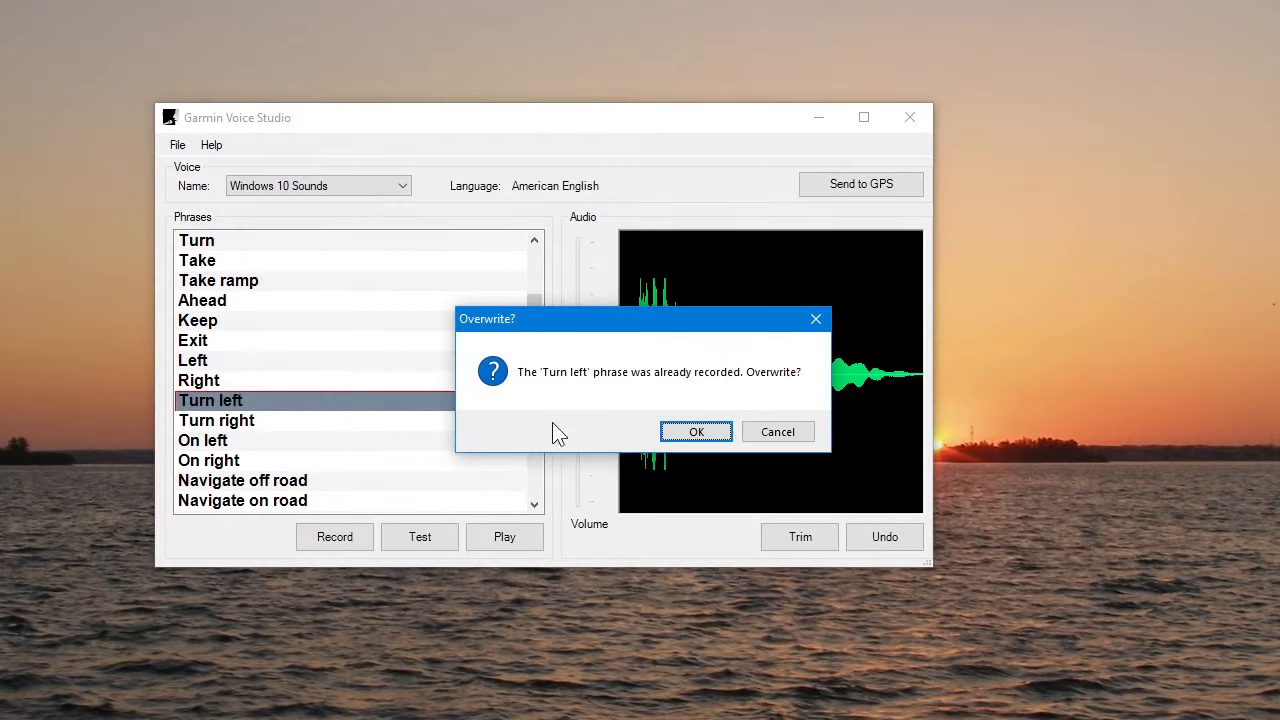
{"action": "left_click", "coordinate": [700, 432]}
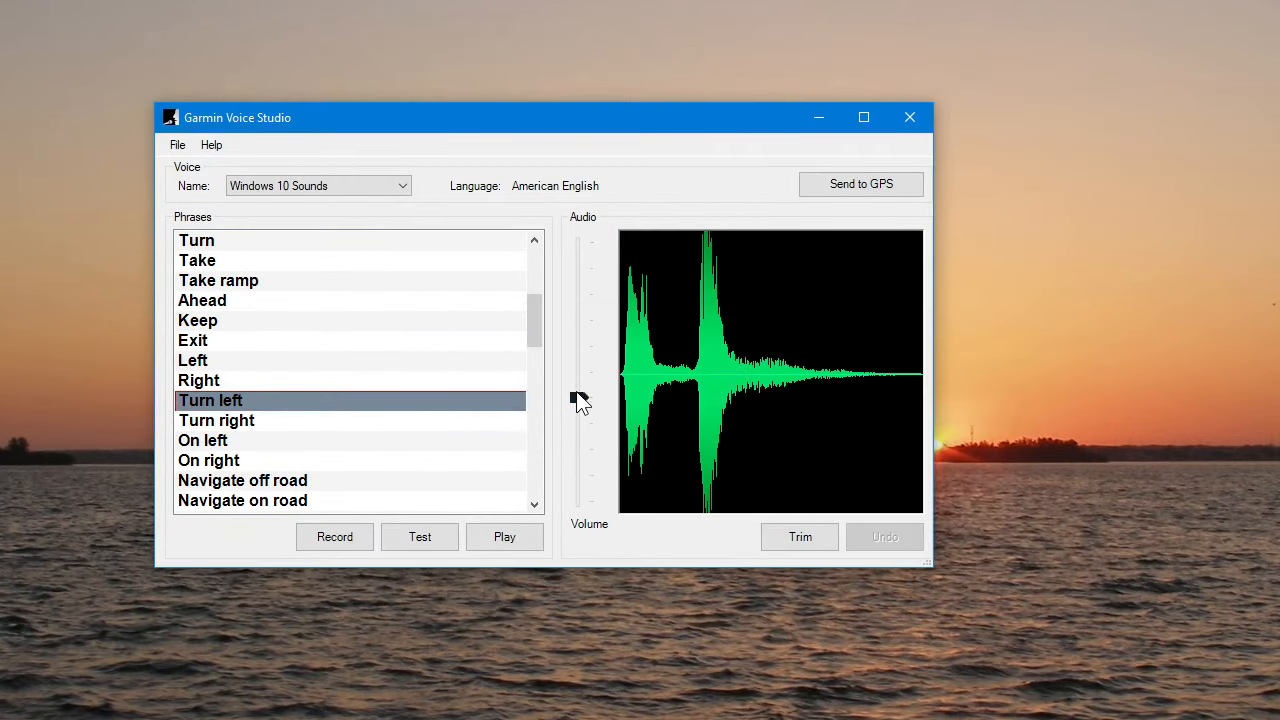
Step: Import Speech On.wav for the phrase "Right", overwriting its existing recording, and lower its volume by one notch
{"action": "key", "text": "Up"}
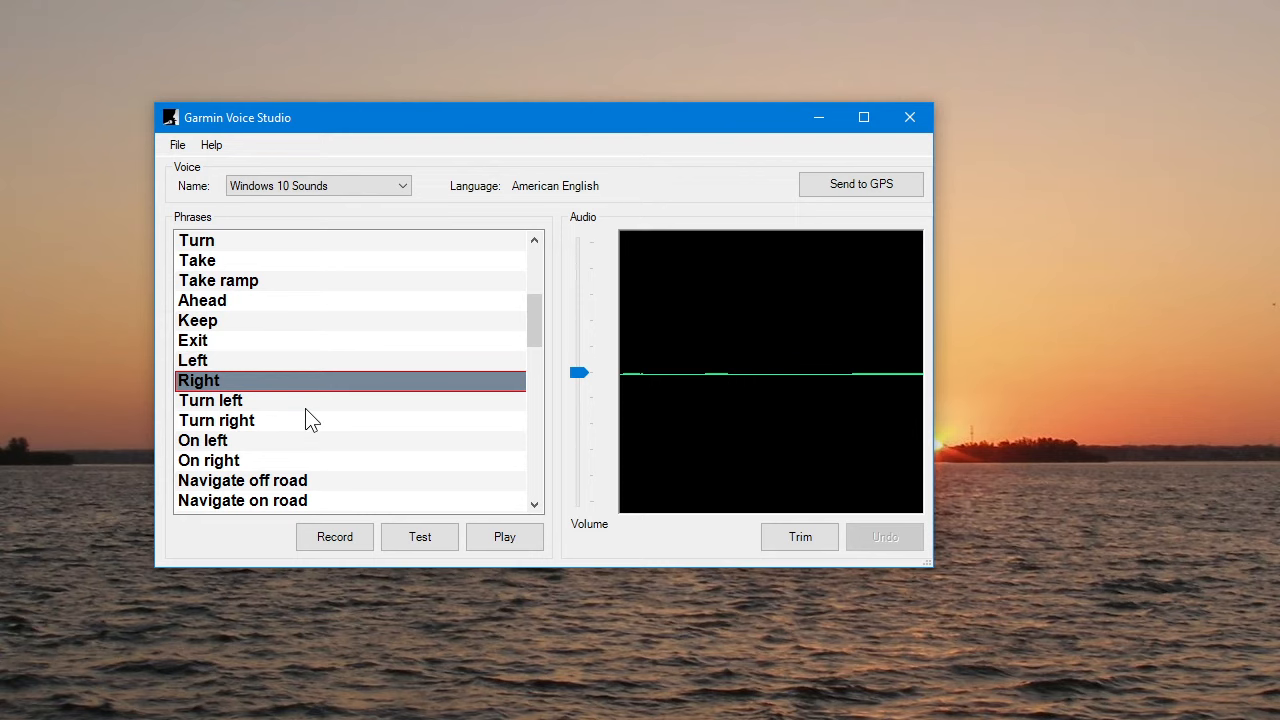
{"action": "key", "text": "ctrl+i"}
{"action": "left_click", "coordinate": [383, 394]}
{"action": "type", "text": "sp"}
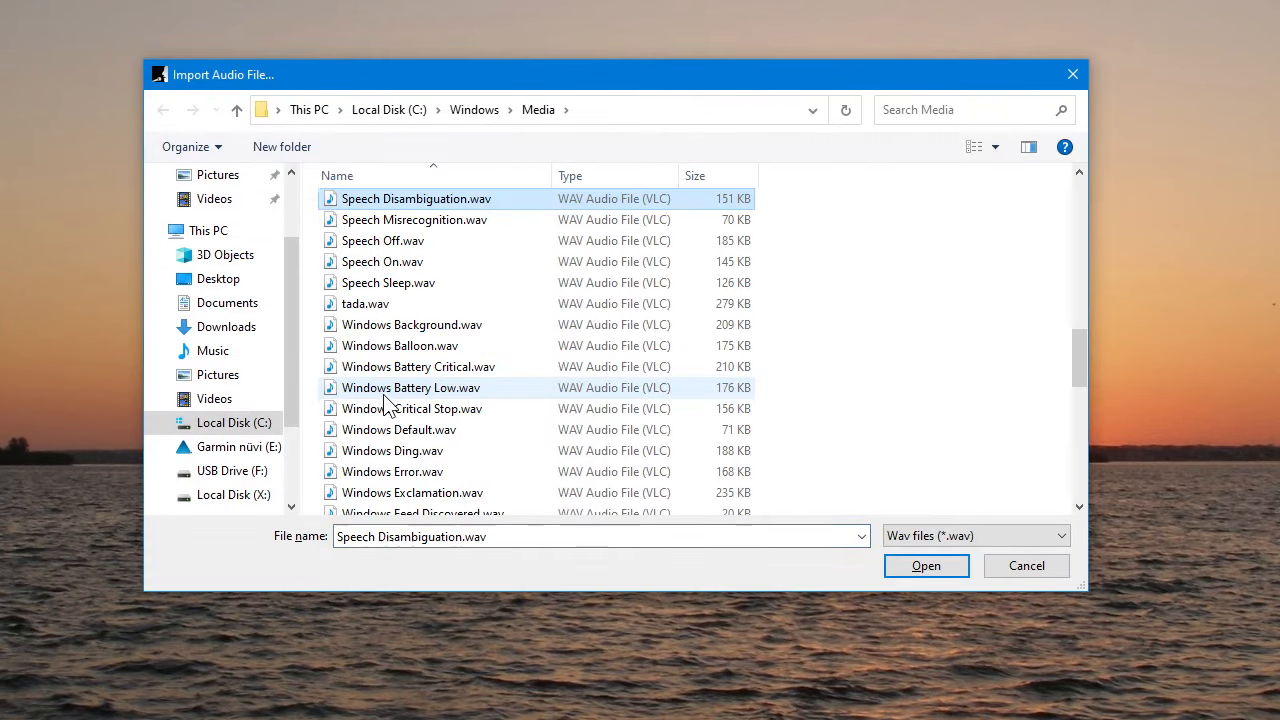
{"action": "key", "text": "Down"}
{"action": "key", "text": "Down"}
{"action": "key", "text": "Down"}
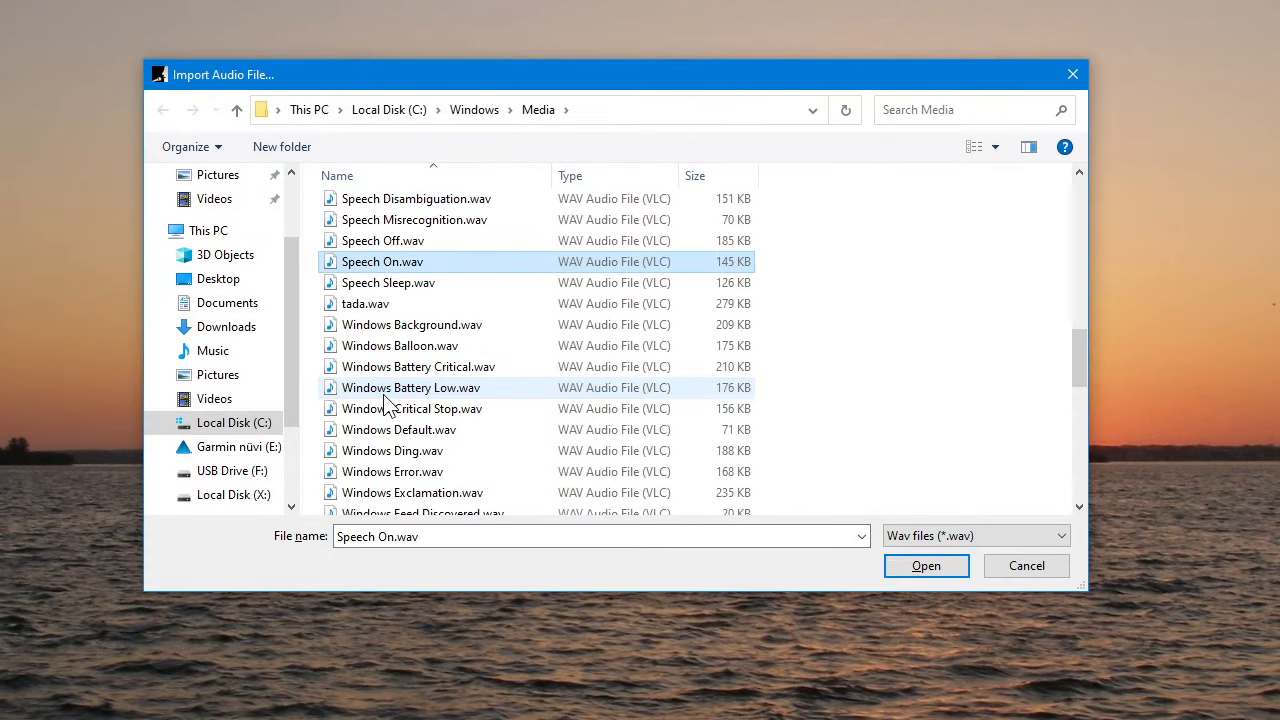
{"action": "key", "text": "Return"}
{"action": "left_click", "coordinate": [680, 433]}
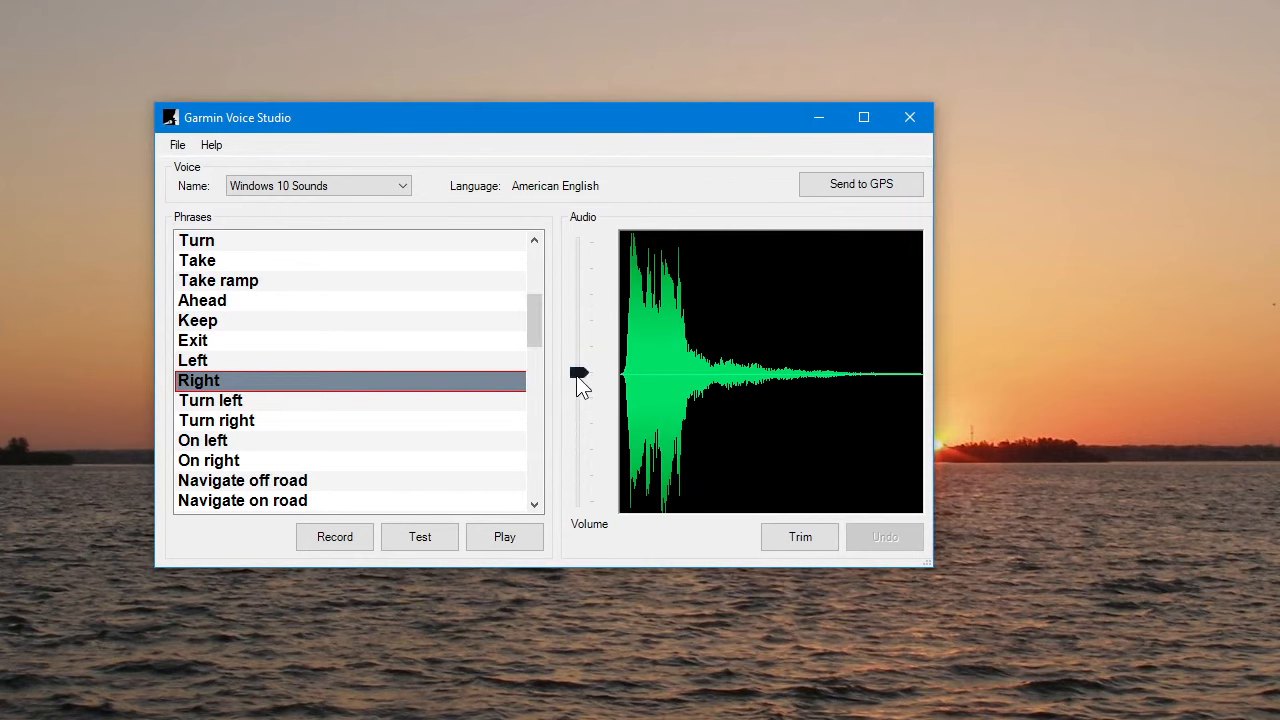
{"action": "left_click_drag", "start_coordinate": [578, 376], "coordinate": [578, 395]}
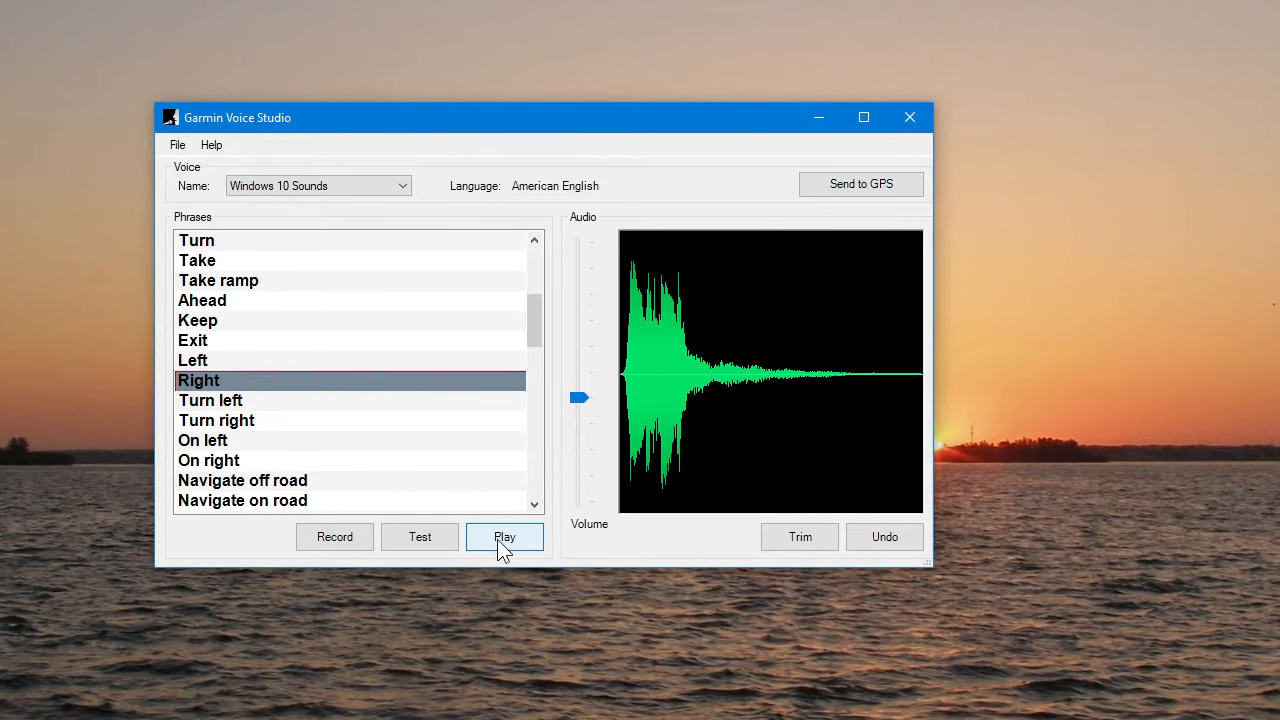
{"action": "left_click", "coordinate": [497, 539]}
Step: Import Speech On.wav for the phrase "Turn right", overwriting its existing recording, lower its volume by one notch, and play it back
{"action": "left_click", "coordinate": [240, 422]}
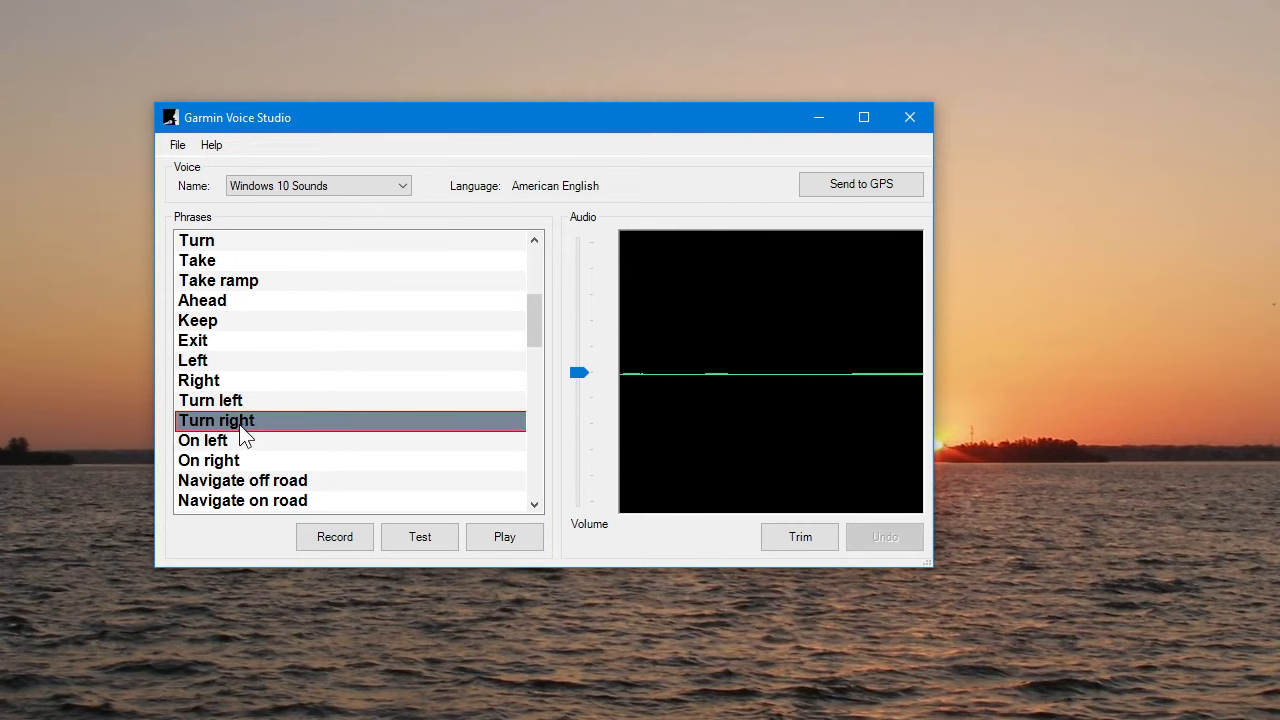
{"action": "double_click", "coordinate": [271, 406]}
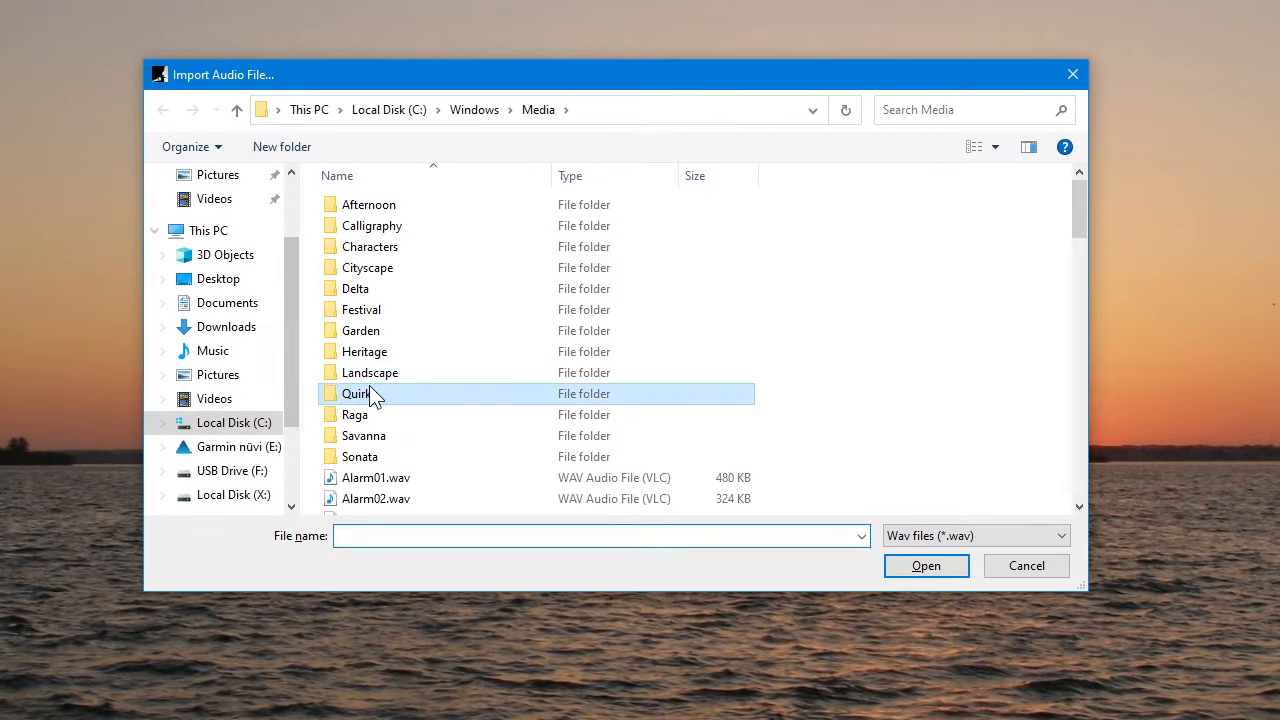
{"action": "type", "text": "sp"}
{"action": "key", "text": "Down"}
{"action": "key", "text": "Down"}
{"action": "key", "text": "Down"}
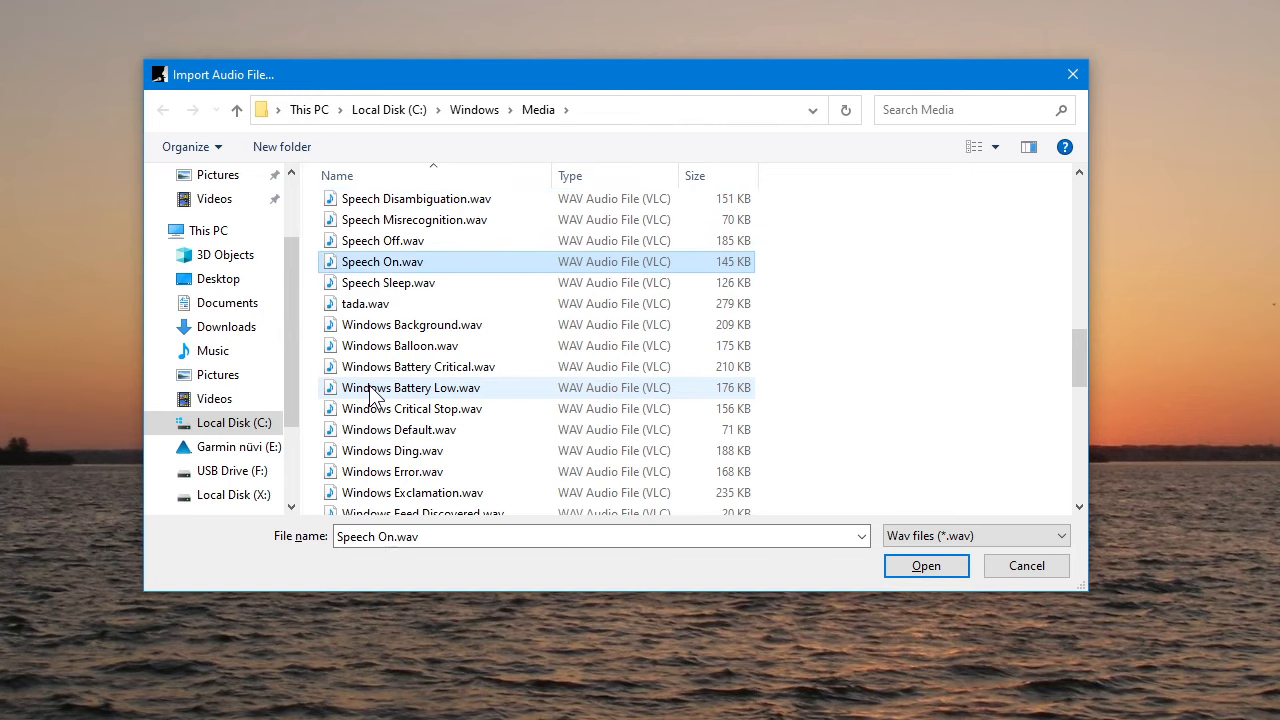
{"action": "key", "text": "Return"}
{"action": "left_click", "coordinate": [711, 431]}
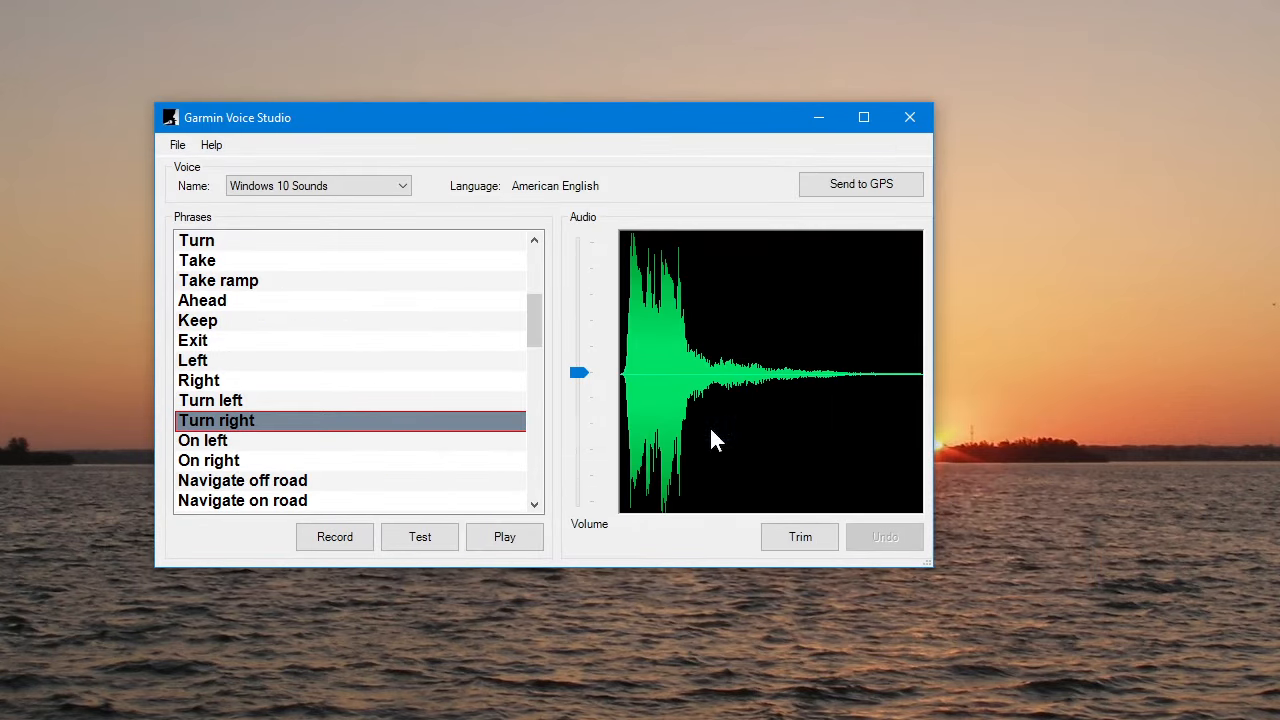
{"action": "left_click", "coordinate": [585, 385]}
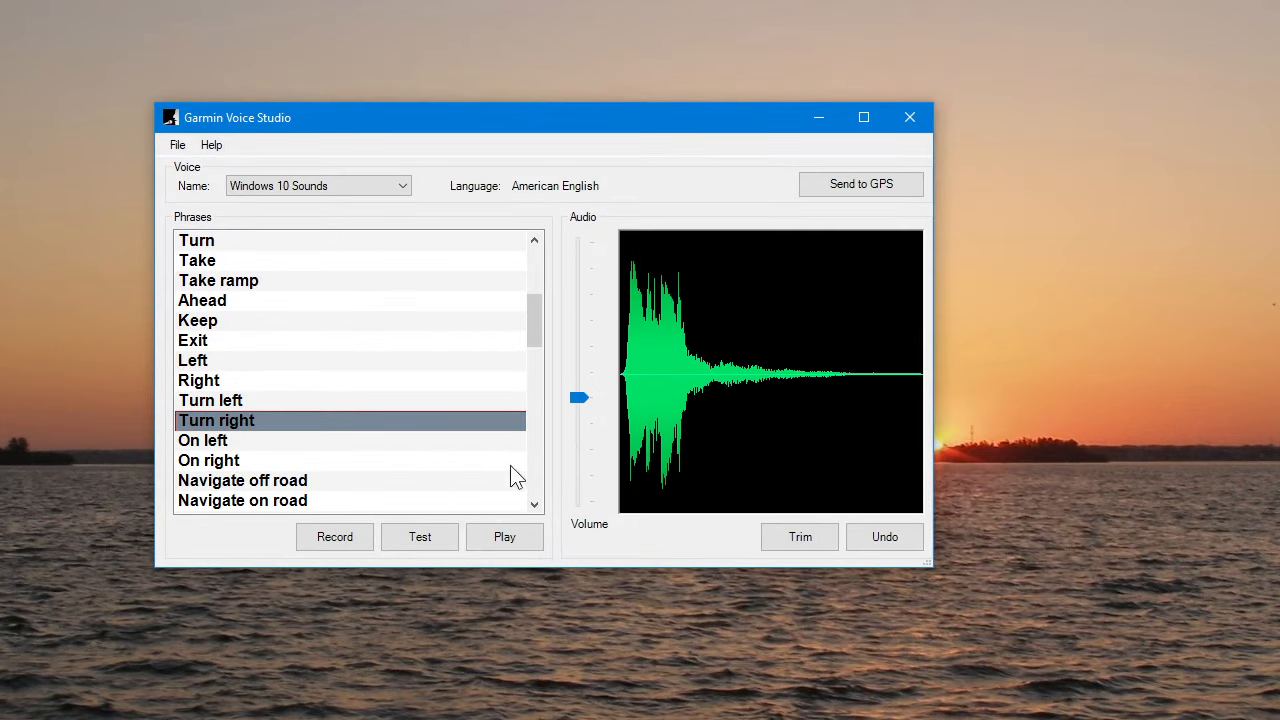
{"action": "left_click", "coordinate": [500, 540]}
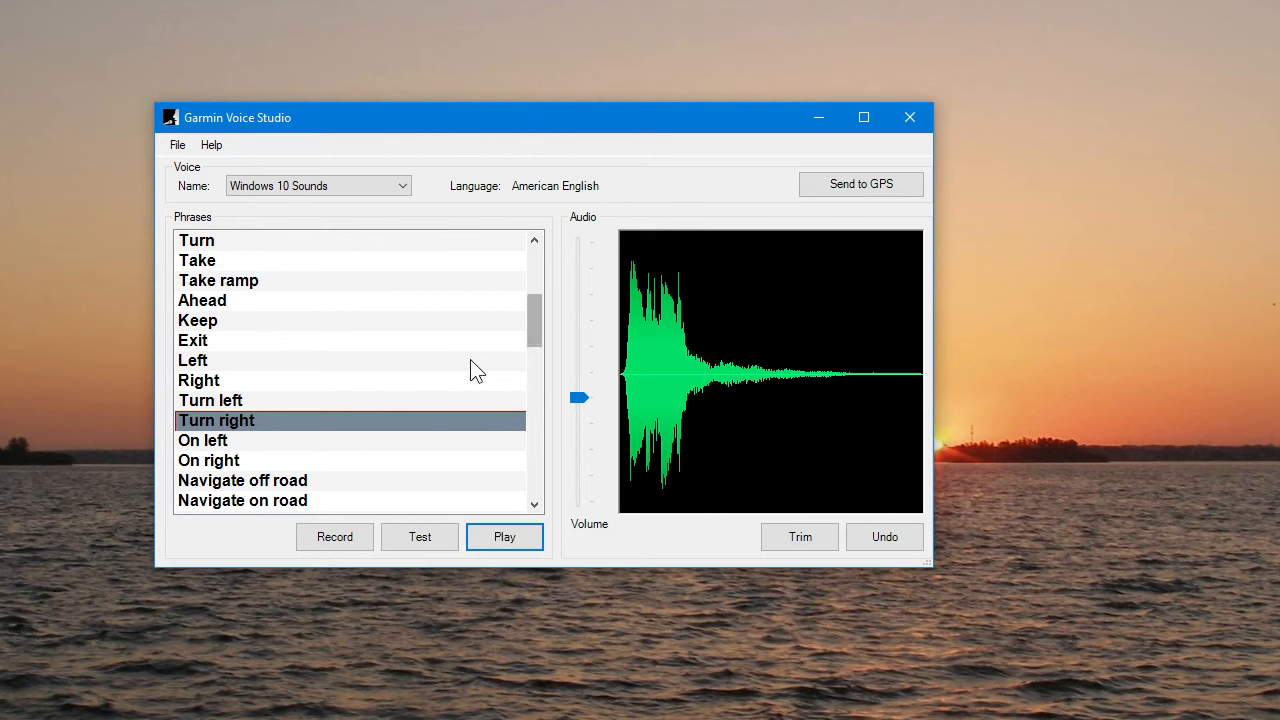
Step: Test the phrase "On left" in its sample sentence and look through the remaining phrases in the list
{"action": "left_click", "coordinate": [210, 442]}
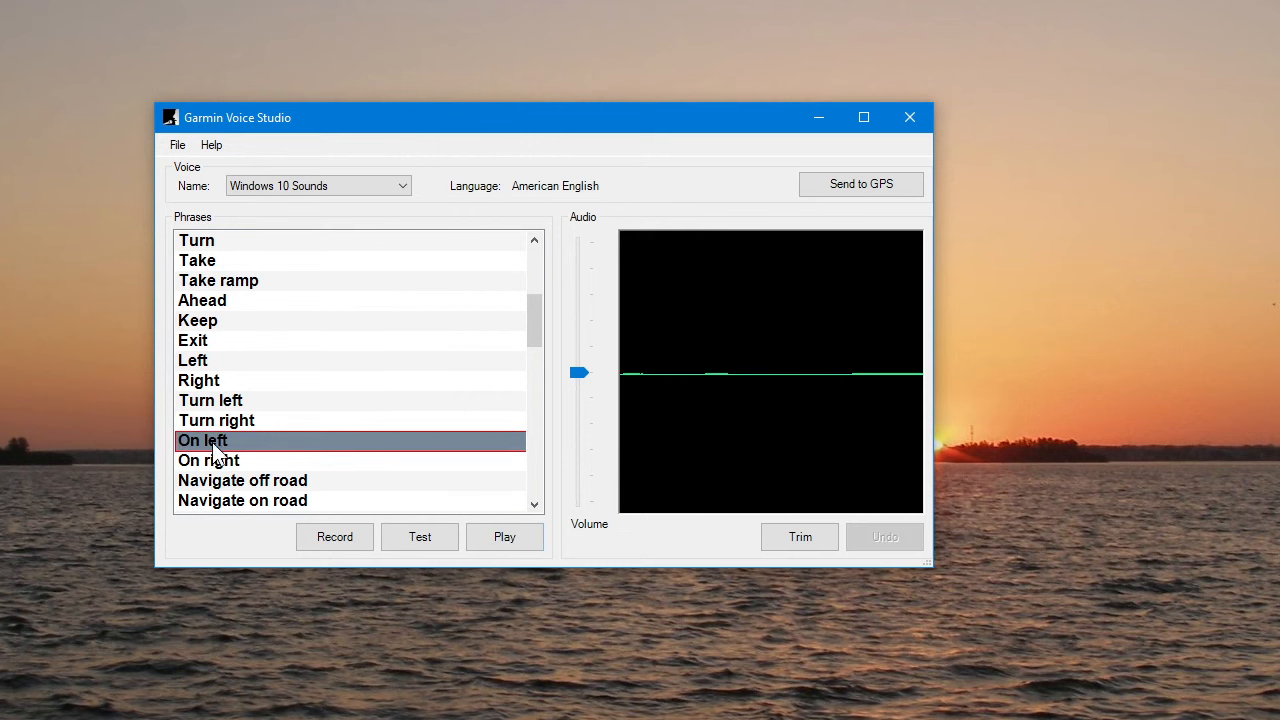
{"action": "left_click", "coordinate": [239, 459]}
{"action": "left_click", "coordinate": [231, 445]}
{"action": "left_click", "coordinate": [405, 537]}
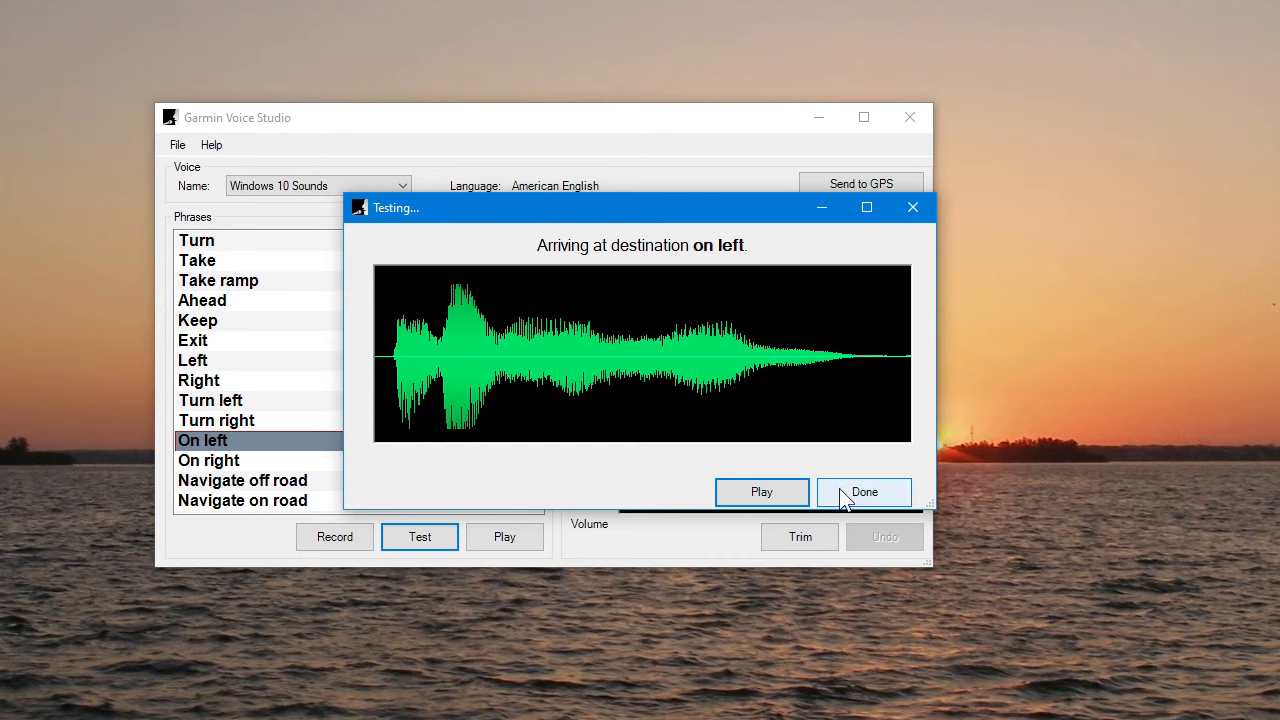
{"action": "left_click", "coordinate": [905, 208]}
{"action": "scroll", "coordinate": [360, 345], "scroll_direction": "down", "scroll_amount": 3}
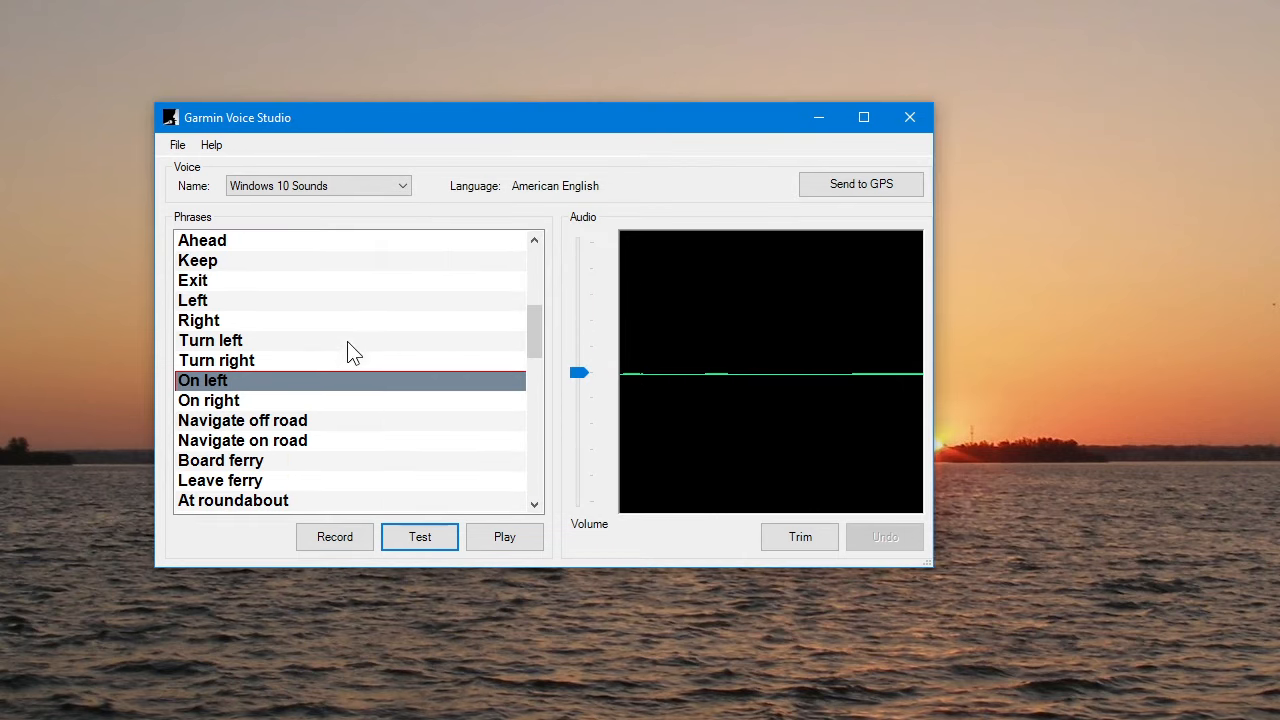
{"action": "scroll", "coordinate": [378, 343], "scroll_direction": "down", "scroll_amount": 4}
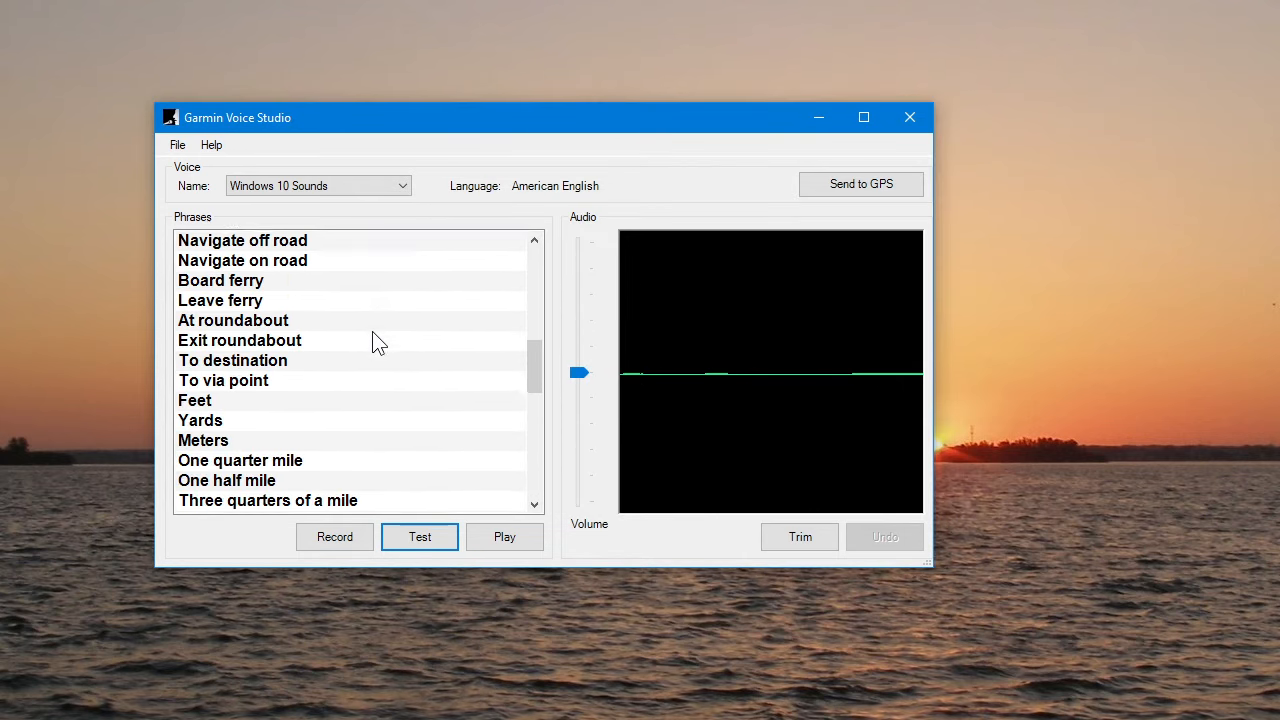
{"action": "scroll", "coordinate": [378, 343], "scroll_direction": "down", "scroll_amount": 5}
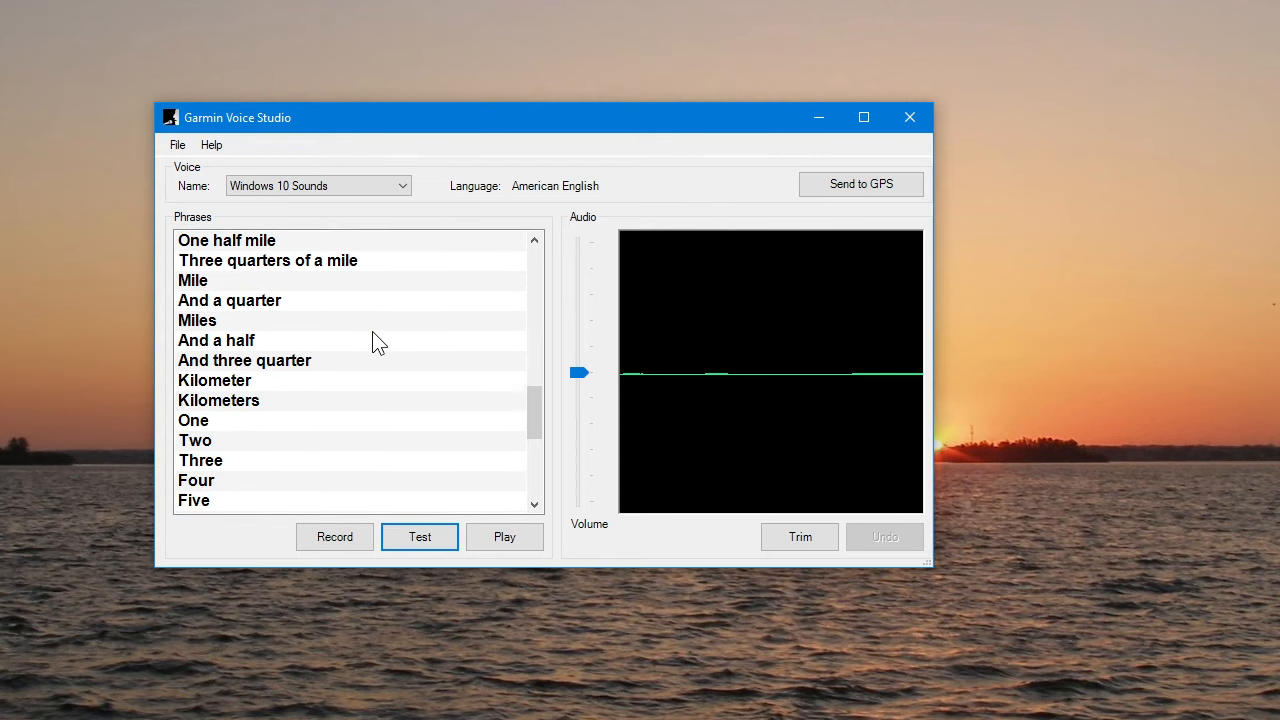
{"action": "scroll", "coordinate": [378, 343], "scroll_direction": "down", "scroll_amount": 2}
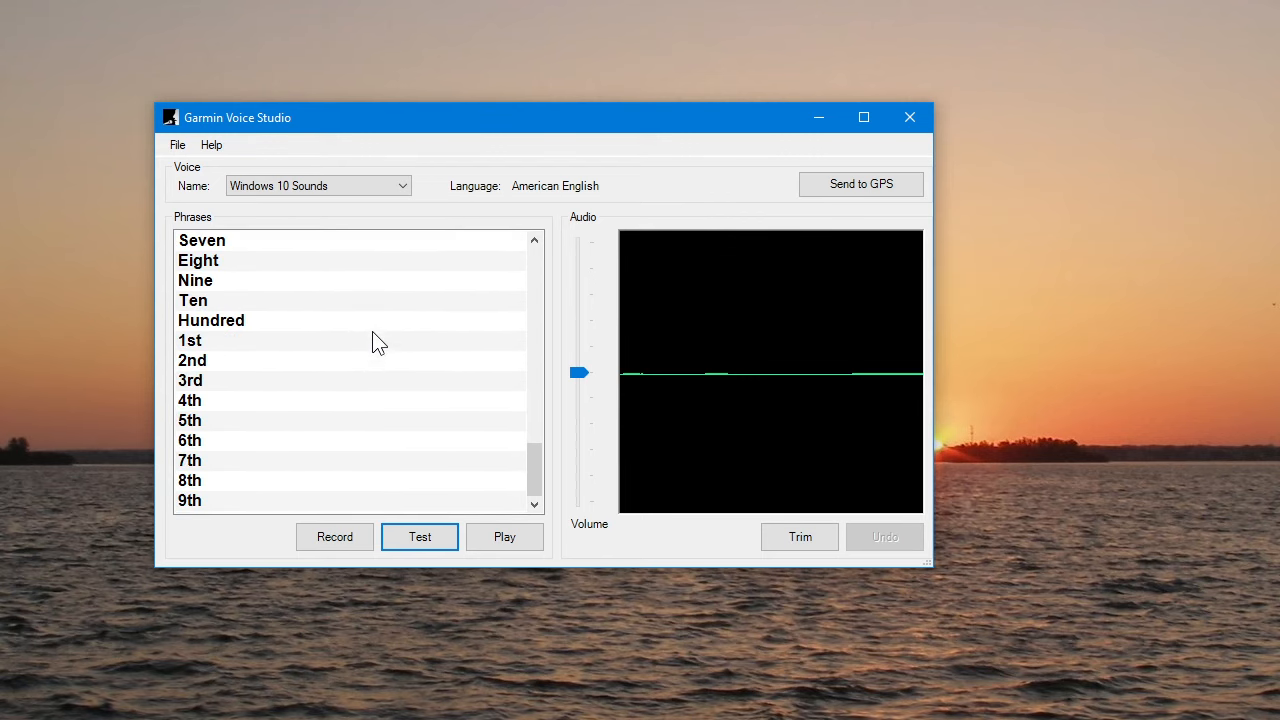
{"action": "left_click_drag", "start_coordinate": [528, 471], "coordinate": [522, 260]}
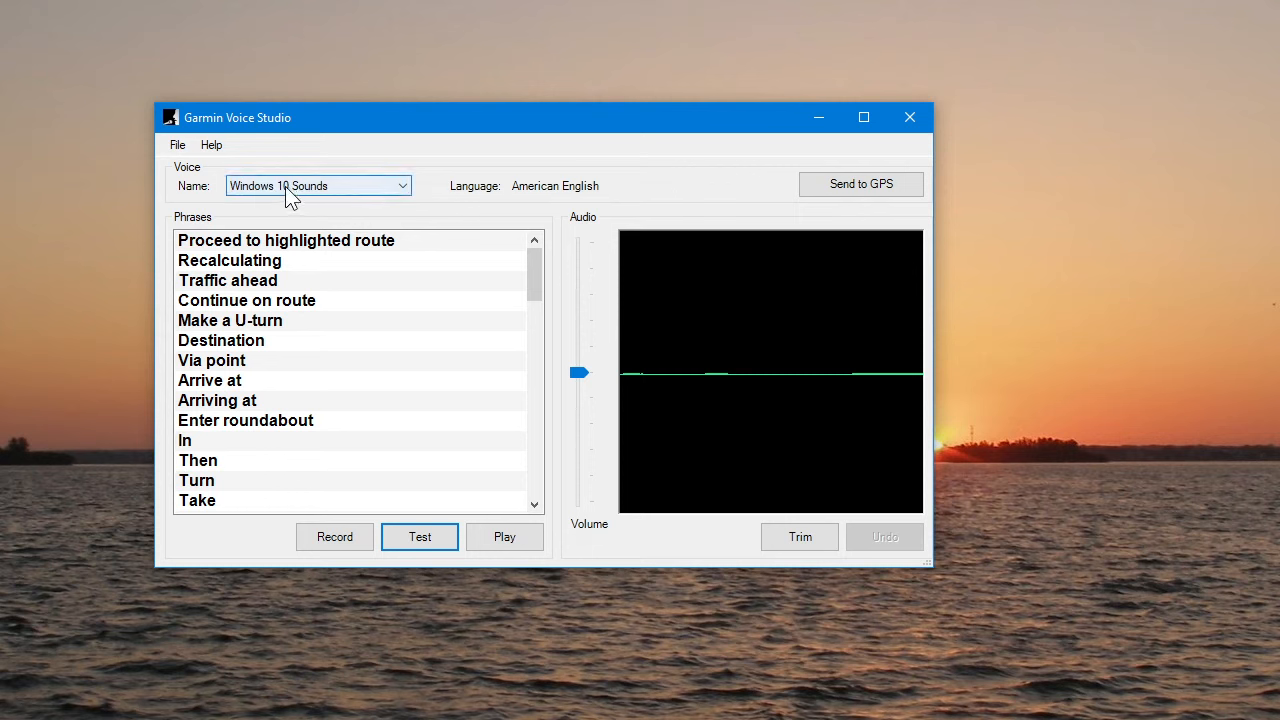
{"action": "left_click", "coordinate": [176, 146]}
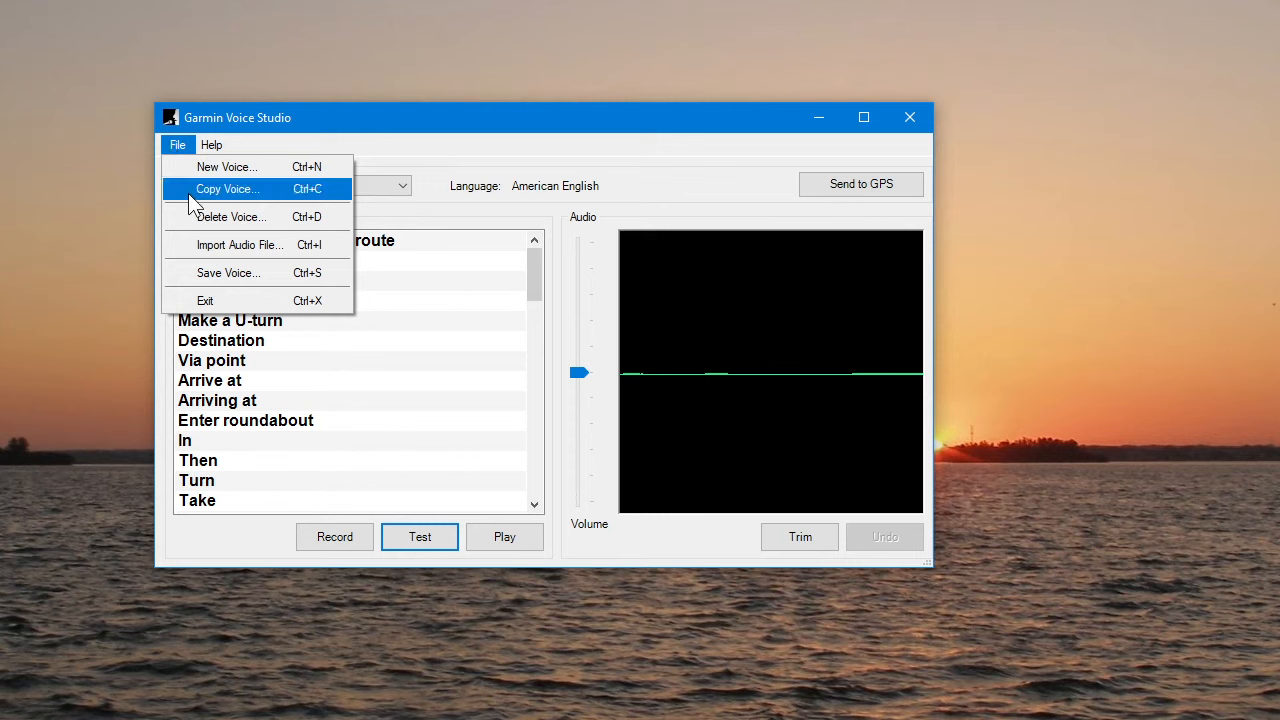
{"action": "left_click", "coordinate": [447, 189]}
{"action": "left_click", "coordinate": [212, 146]}
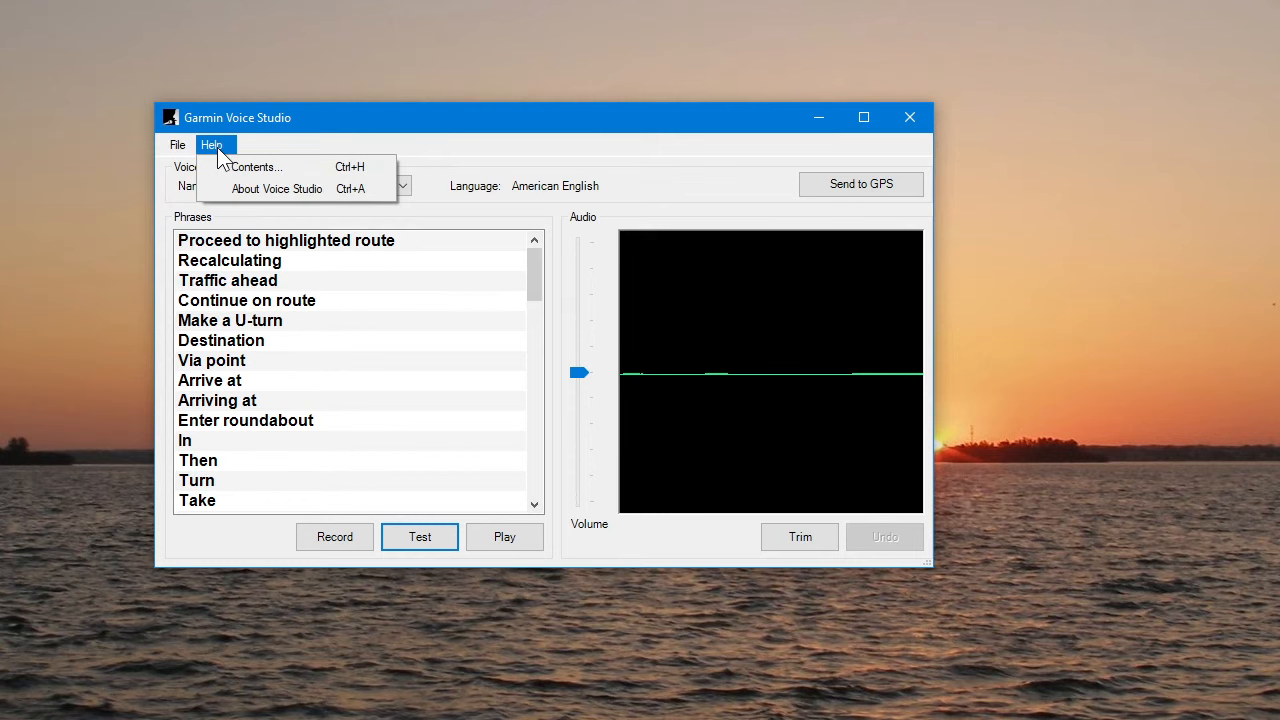
{"action": "left_click", "coordinate": [216, 150]}
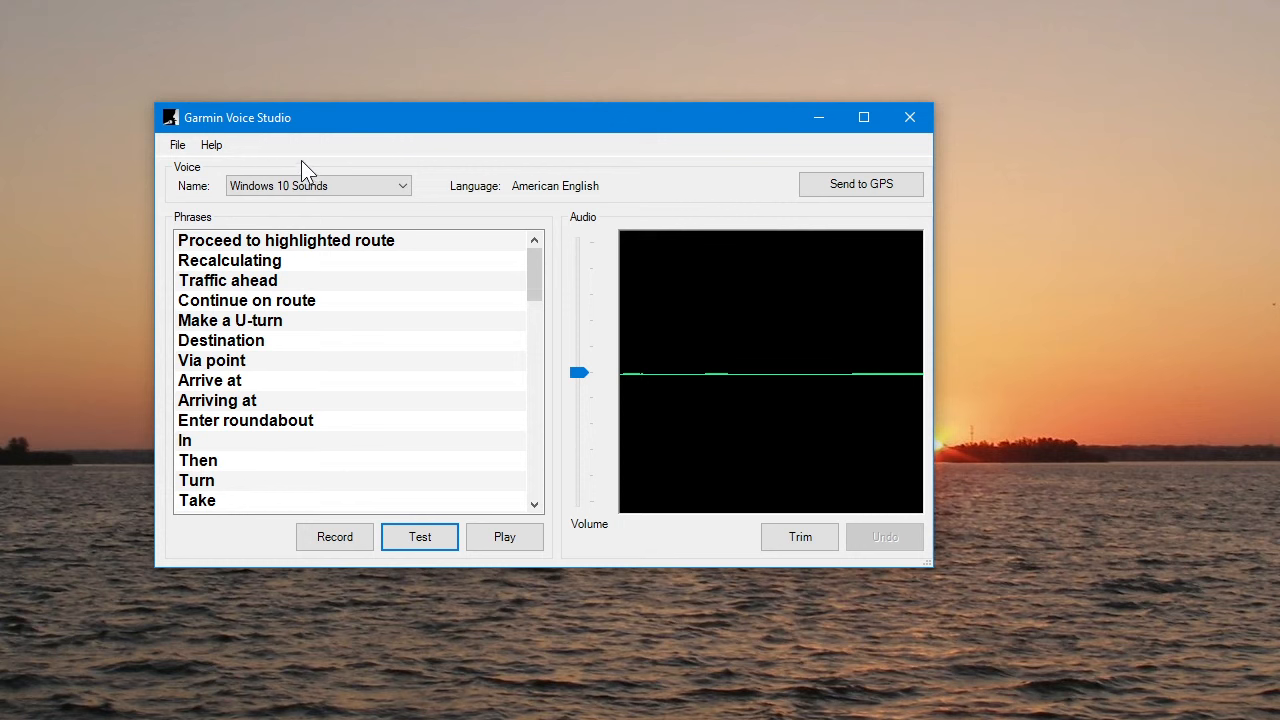
{"action": "left_click", "coordinate": [184, 150]}
{"action": "left_click", "coordinate": [190, 190]}
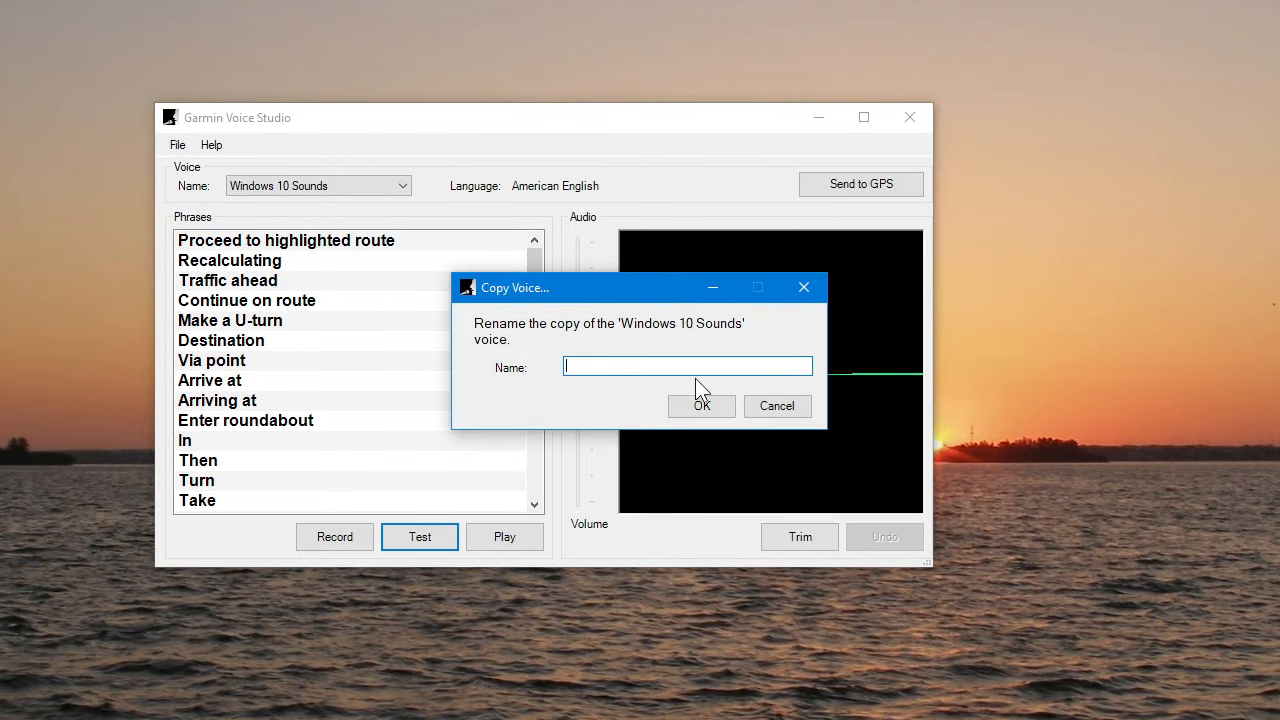
{"action": "left_click", "coordinate": [766, 410]}
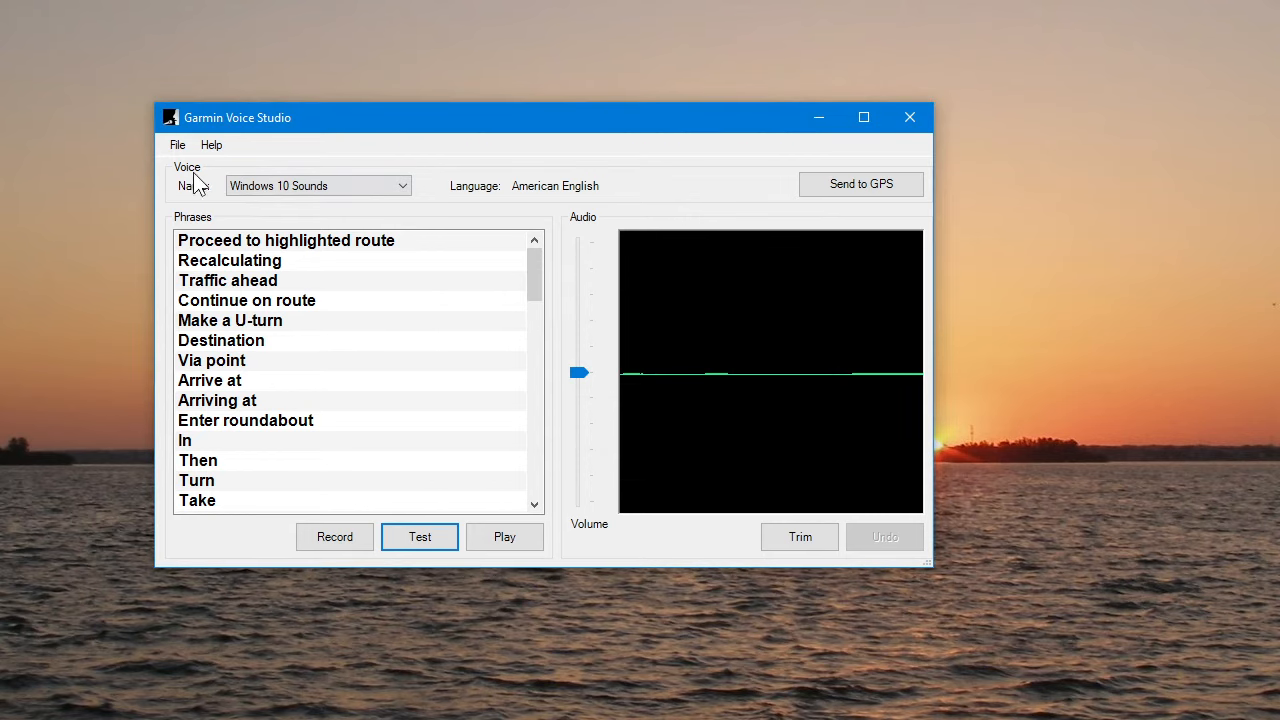
Step: Save the voice to the Desktop as Windows 10 Sounds.vpm
{"action": "left_click", "coordinate": [177, 145]}
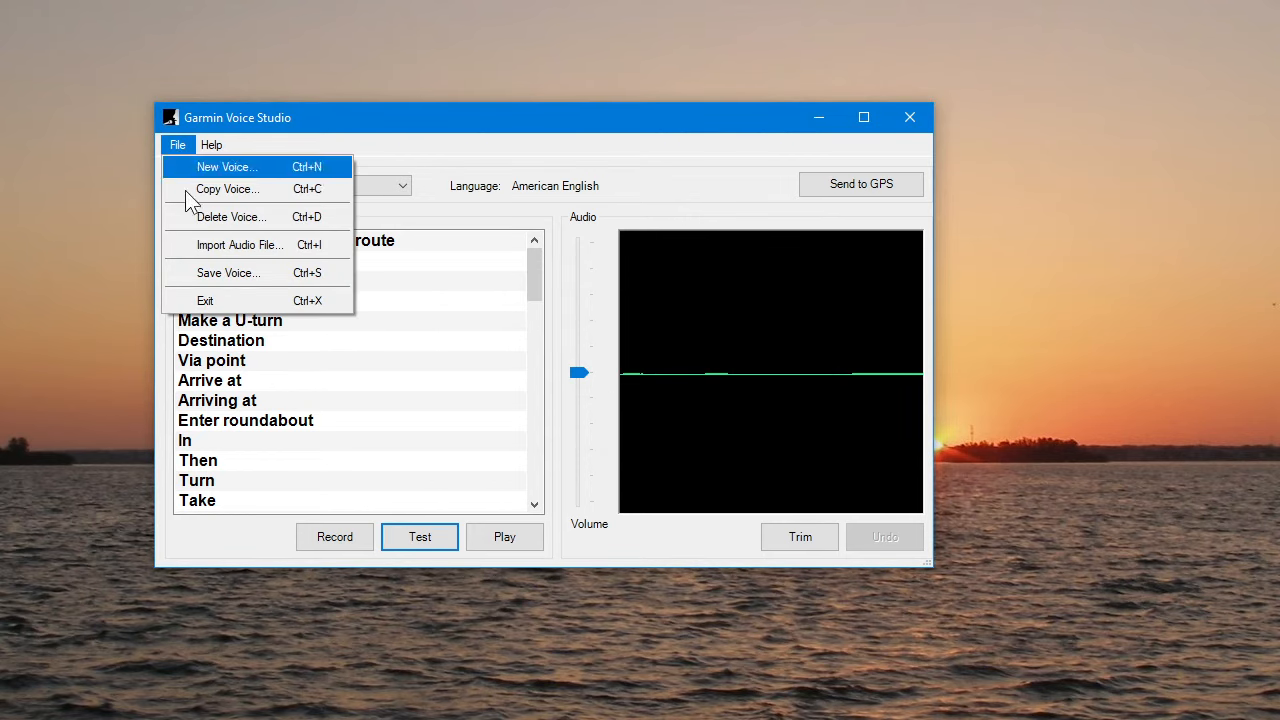
{"action": "left_click", "coordinate": [225, 273]}
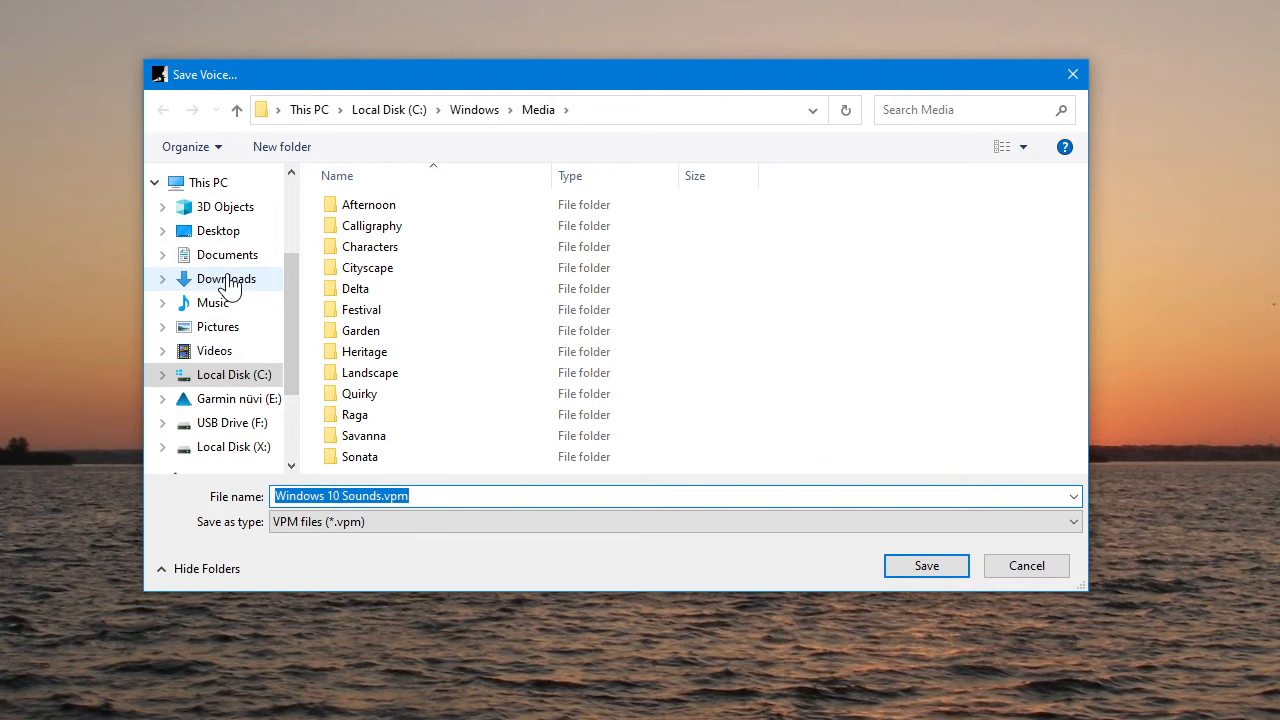
{"action": "left_click", "coordinate": [447, 491]}
{"action": "left_click_drag", "start_coordinate": [386, 497], "coordinate": [434, 495]}
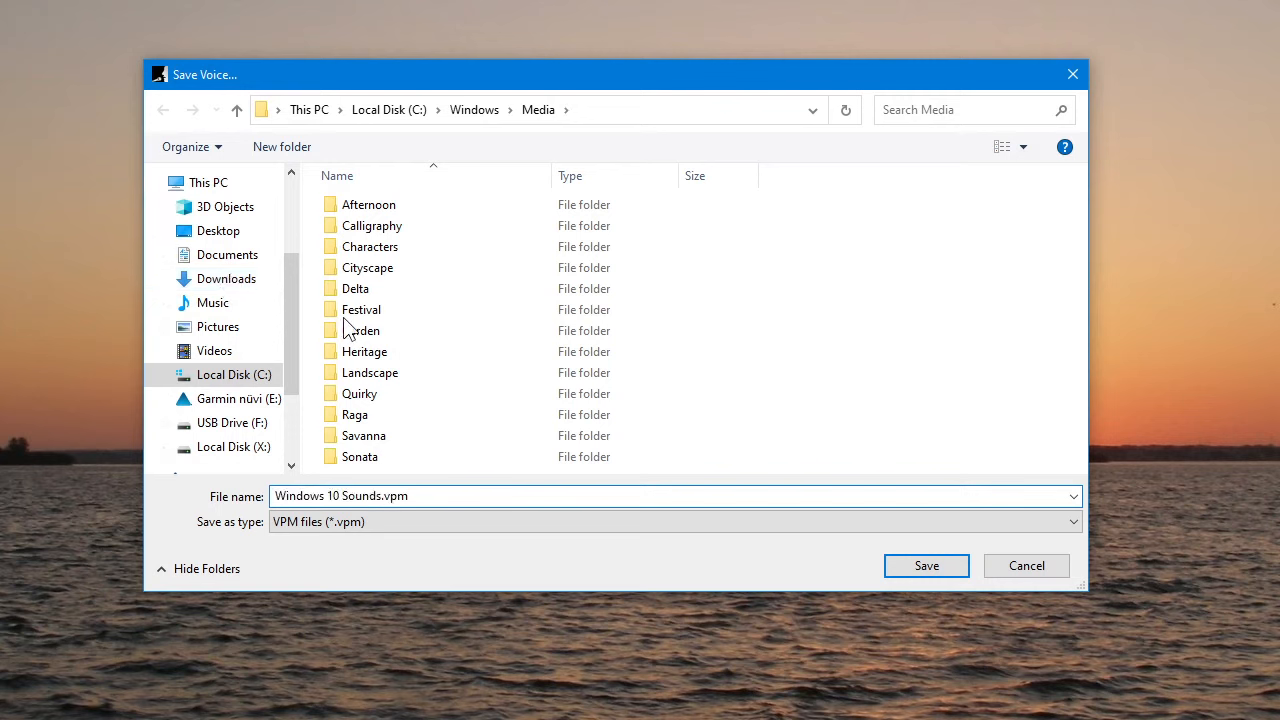
{"action": "left_click", "coordinate": [222, 238]}
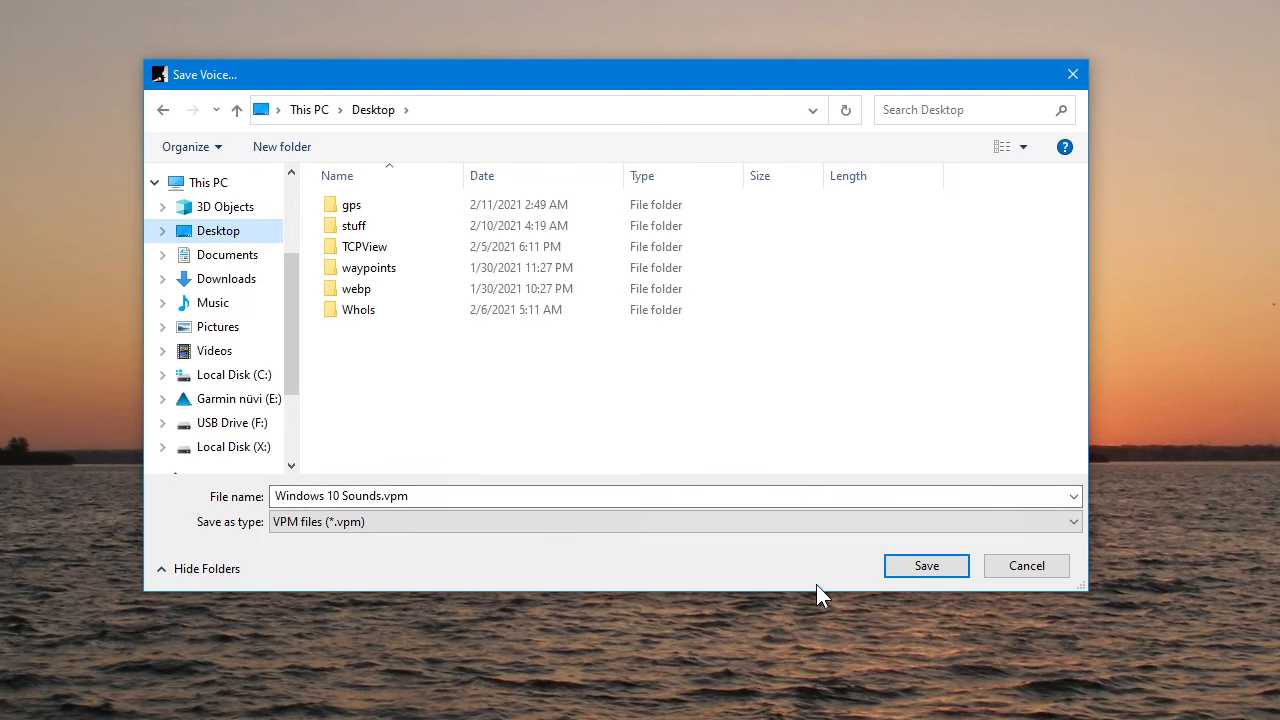
{"action": "left_click", "coordinate": [921, 563]}
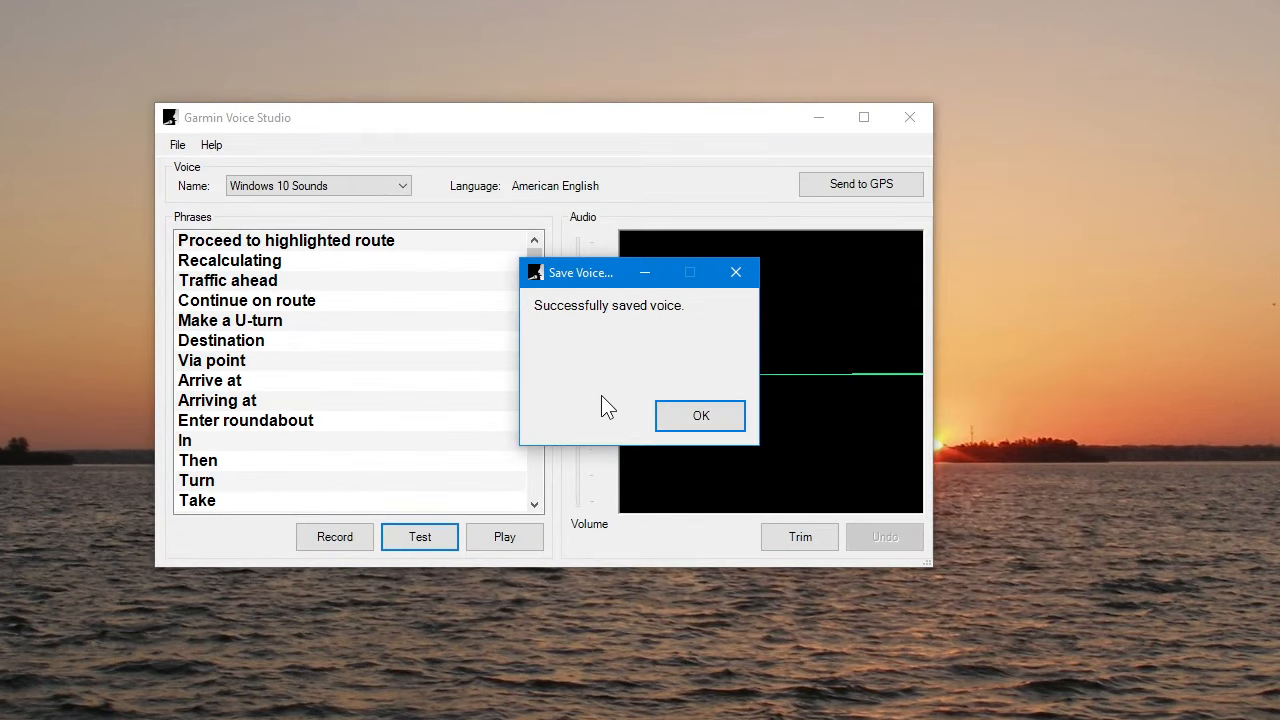
{"action": "left_click", "coordinate": [699, 417]}
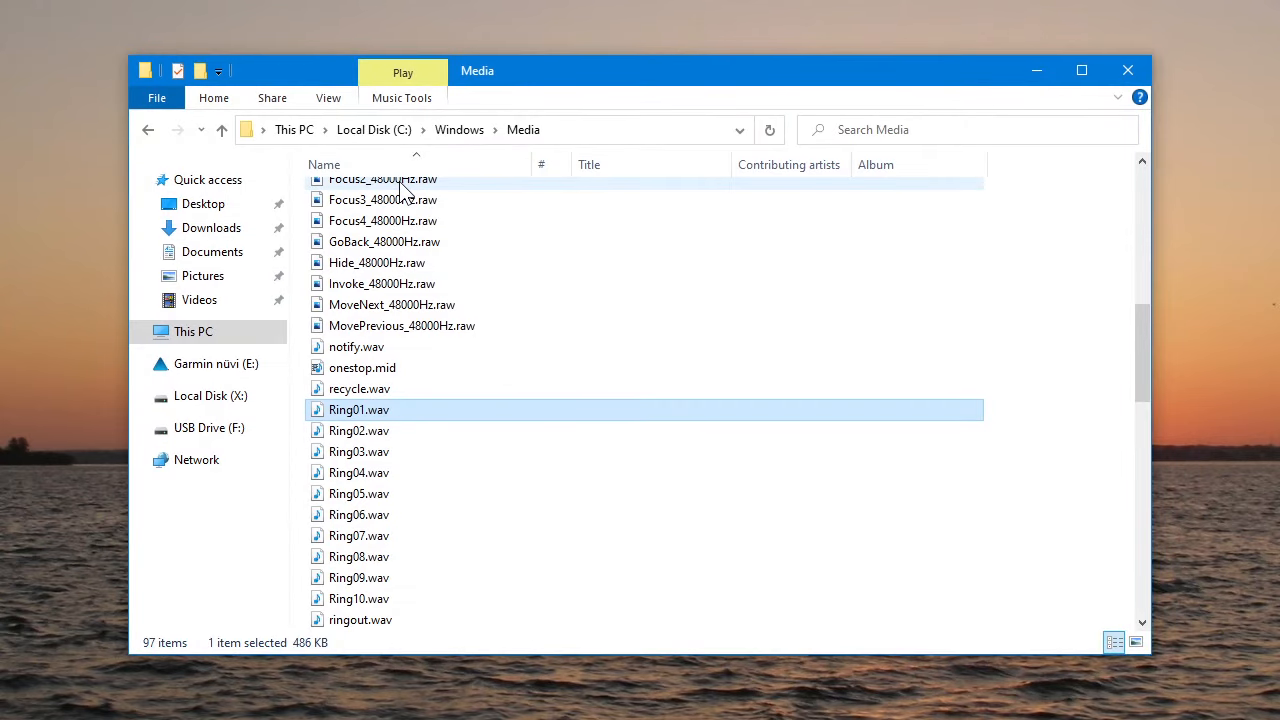
Step: Examine the installed voice files in the Voice folder of the Garmin nüvi (E:) drive
{"action": "left_click", "coordinate": [231, 368]}
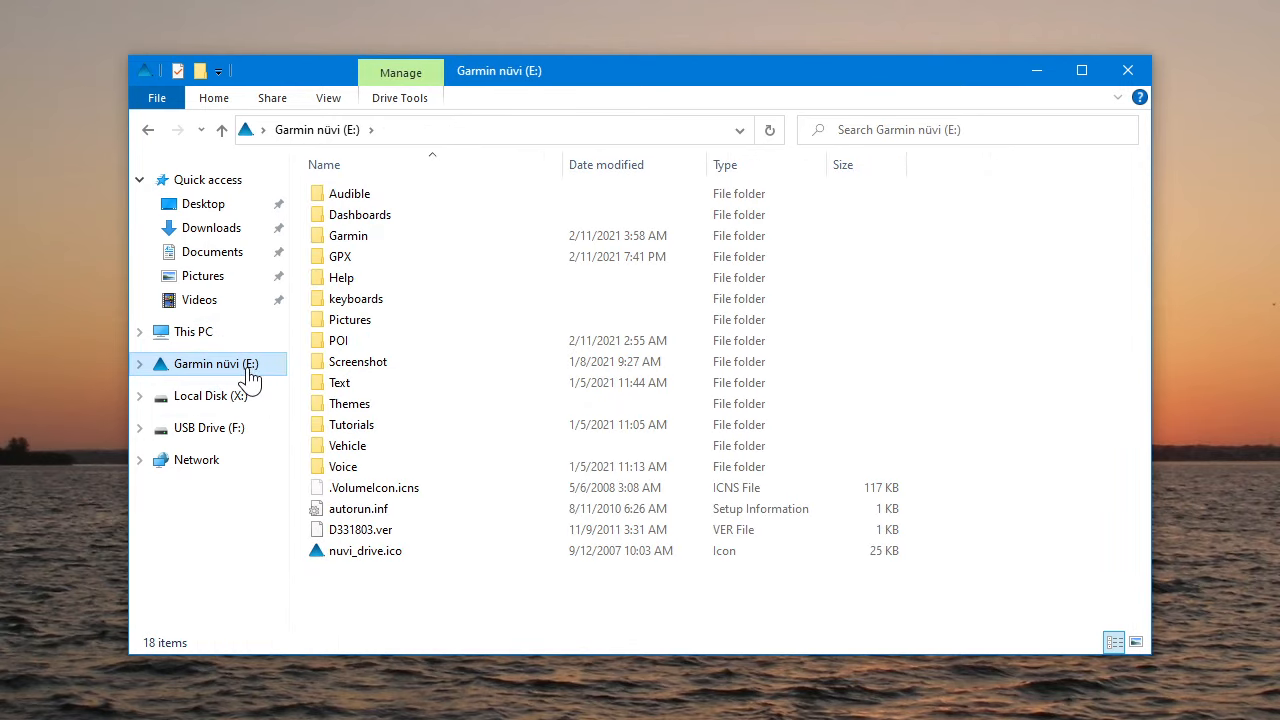
{"action": "left_click", "coordinate": [182, 340]}
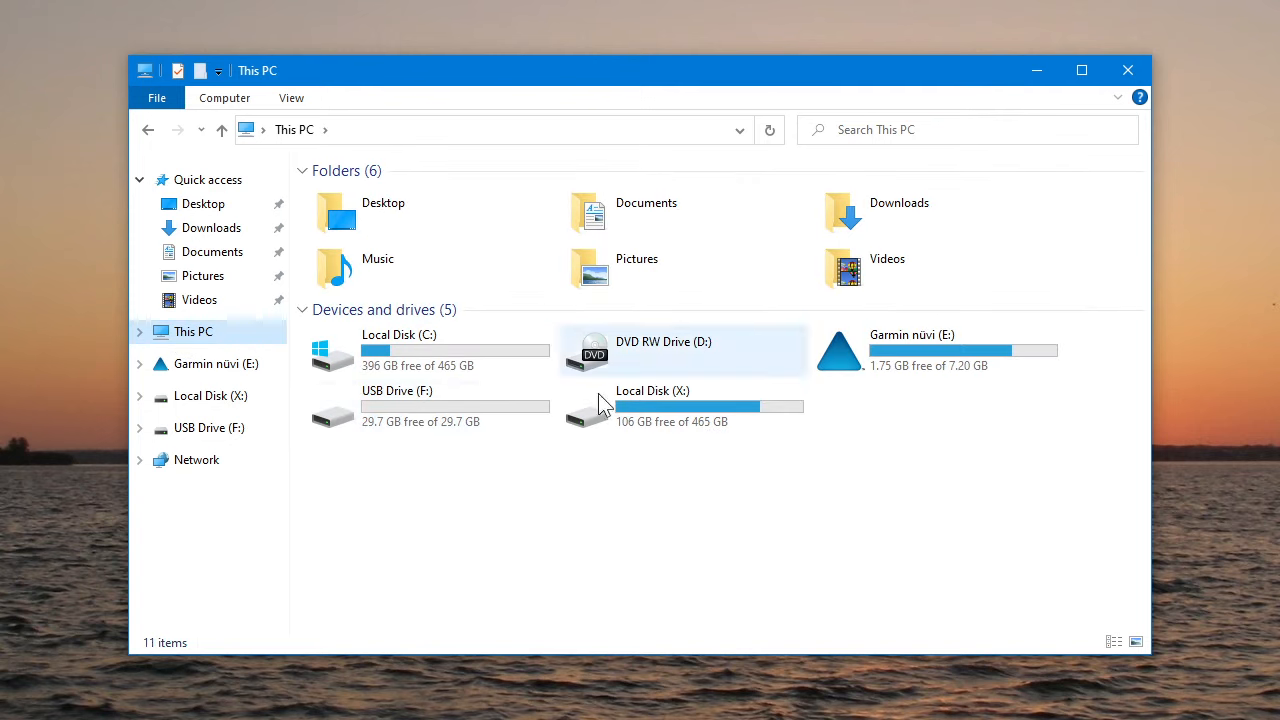
{"action": "left_click", "coordinate": [193, 368]}
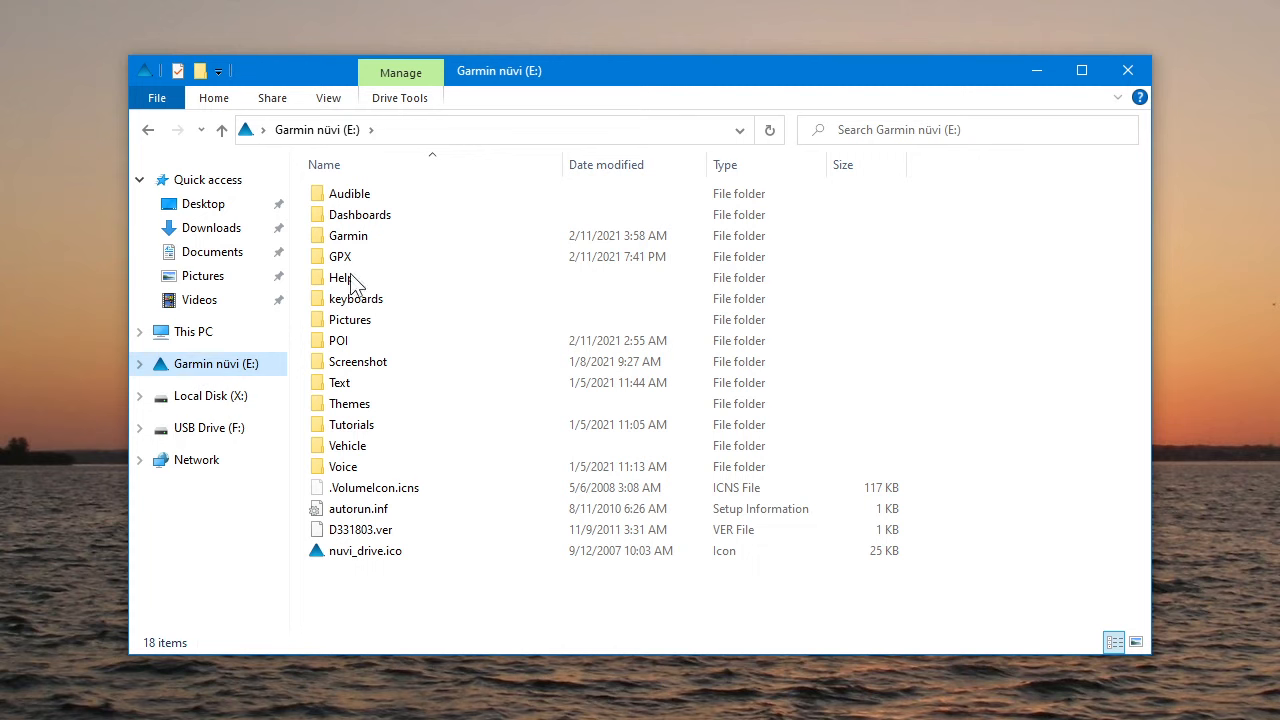
{"action": "double_click", "coordinate": [360, 468]}
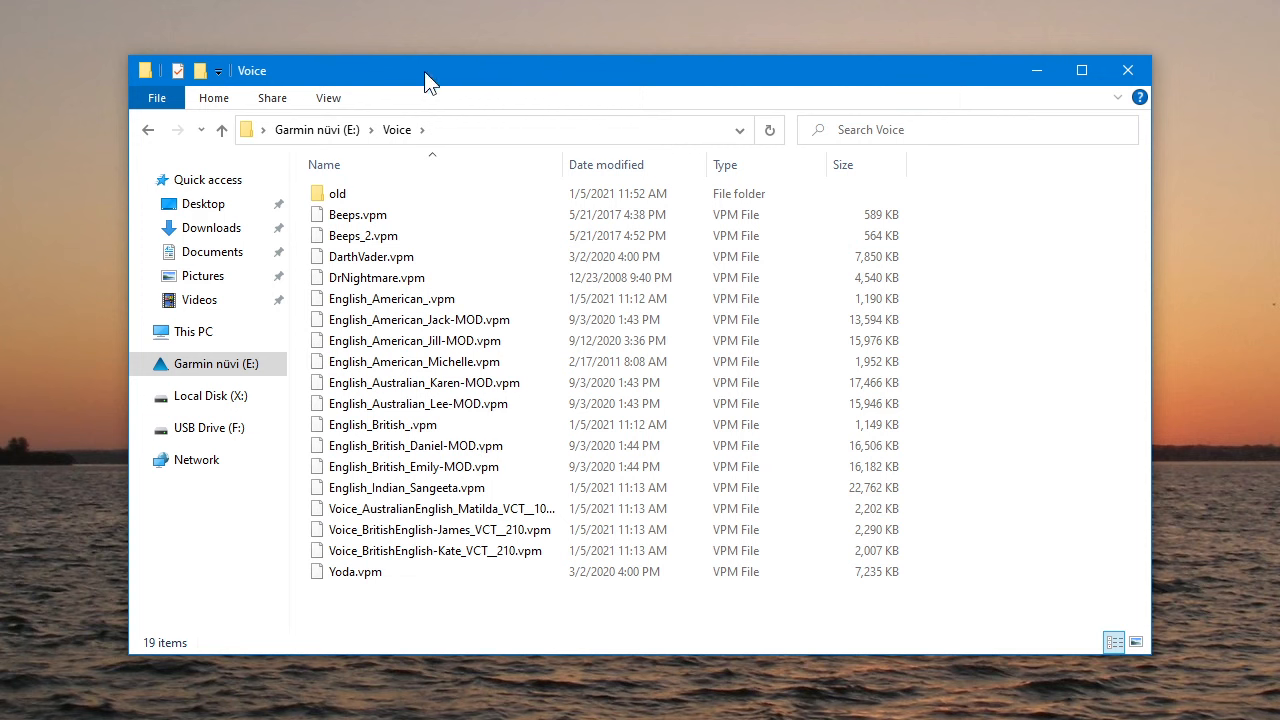
Step: Copy Windows 10 Sounds.vpm from the Desktop into the Voice folder of the Garmin nüvi (E:) drive and minimize File Explorer
{"action": "left_click", "coordinate": [205, 206]}
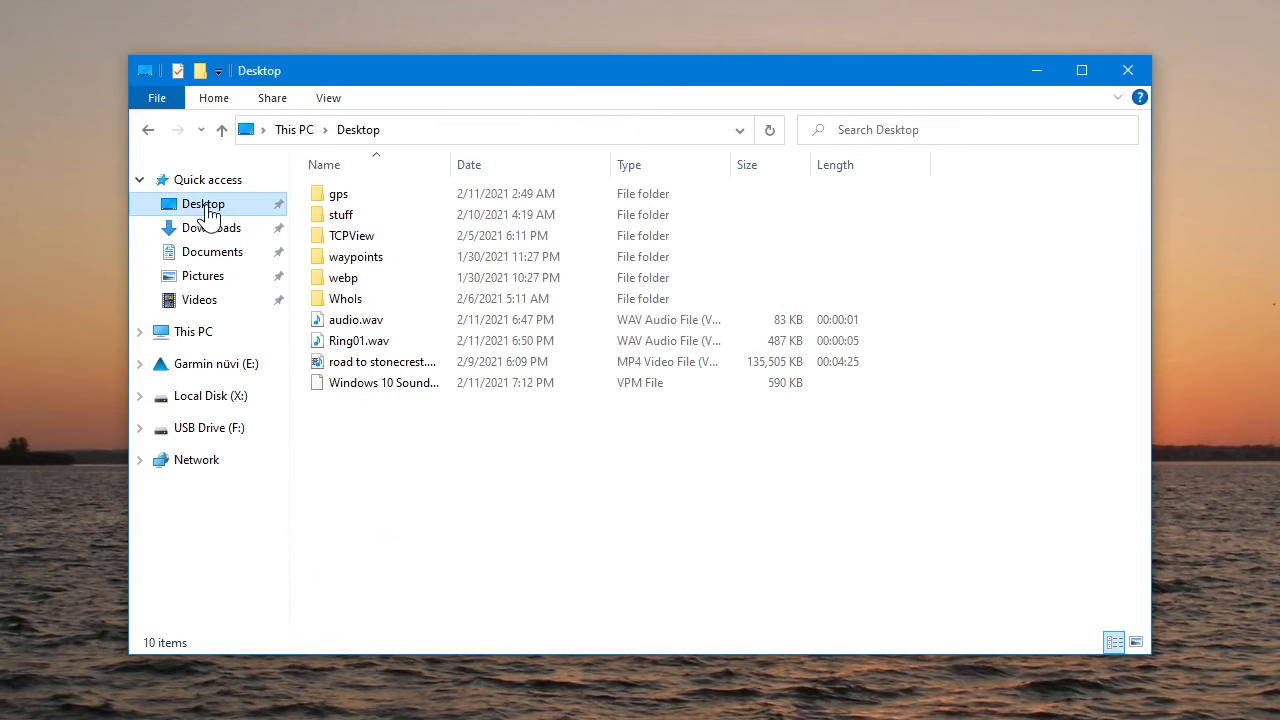
{"action": "left_click_drag", "start_coordinate": [449, 163], "coordinate": [493, 163]}
{"action": "left_click", "coordinate": [385, 390]}
{"action": "right_click", "coordinate": [391, 391]}
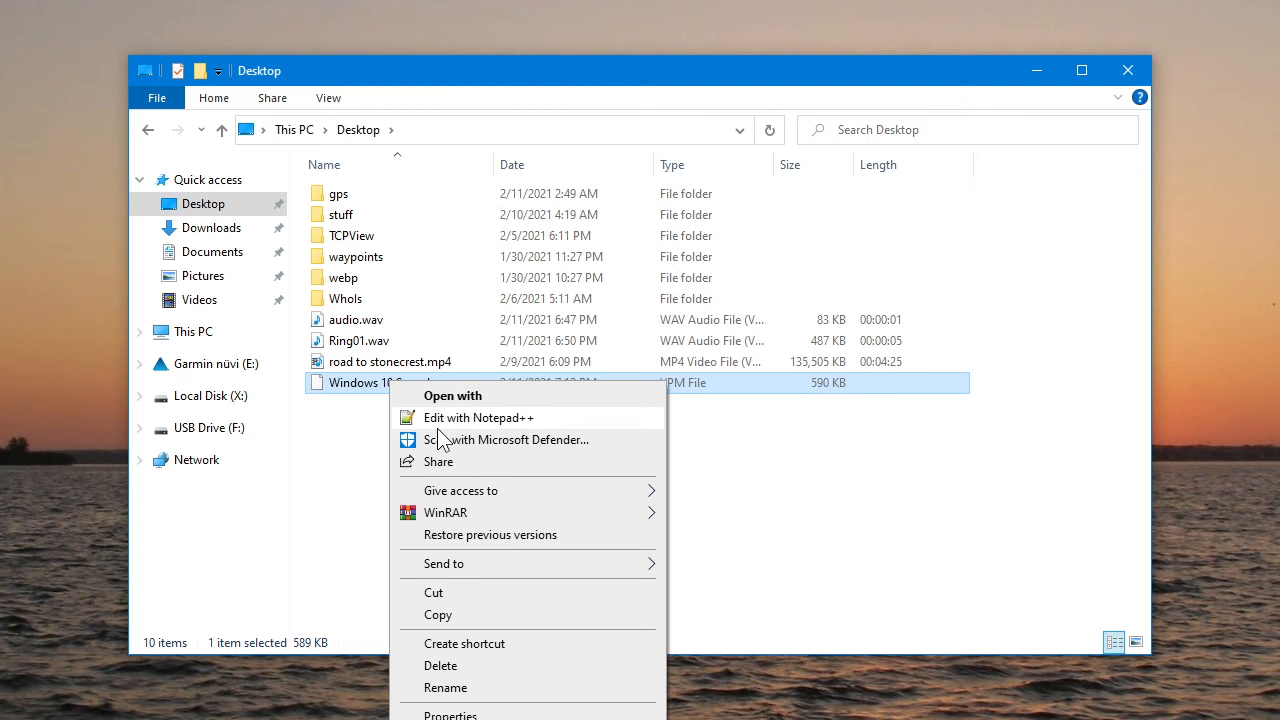
{"action": "left_click", "coordinate": [444, 620]}
{"action": "left_click", "coordinate": [180, 364]}
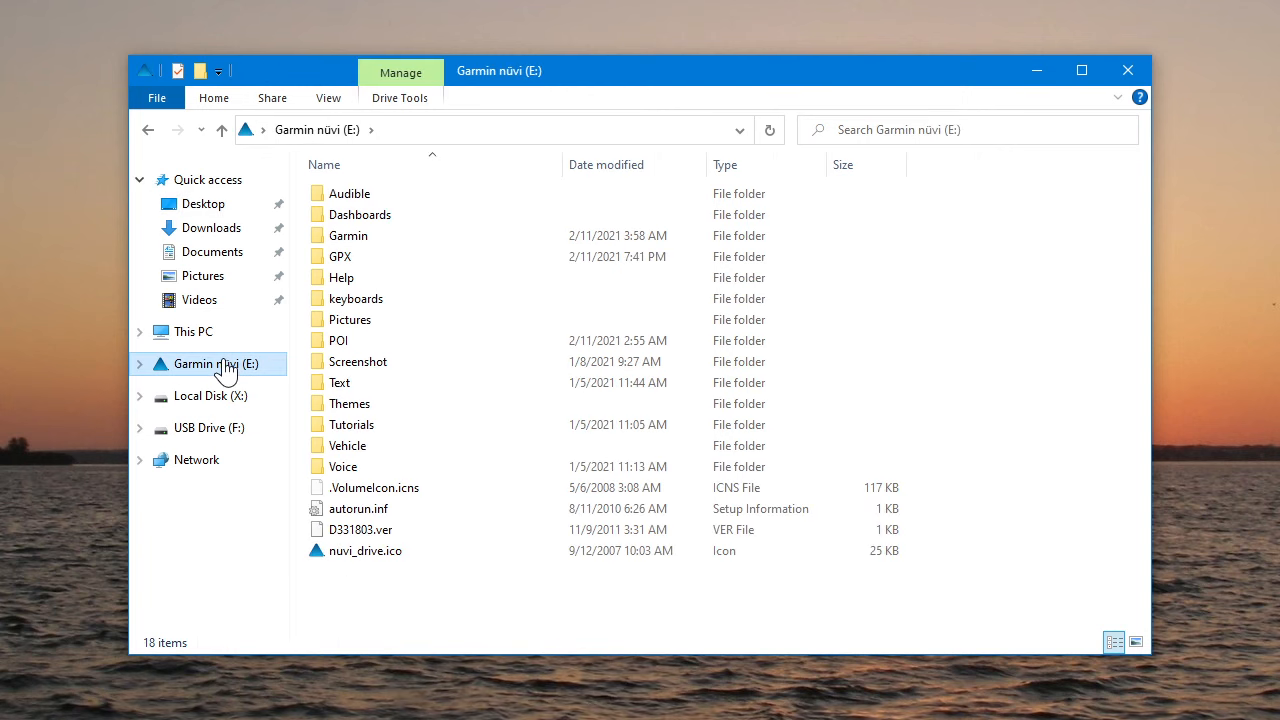
{"action": "double_click", "coordinate": [335, 467]}
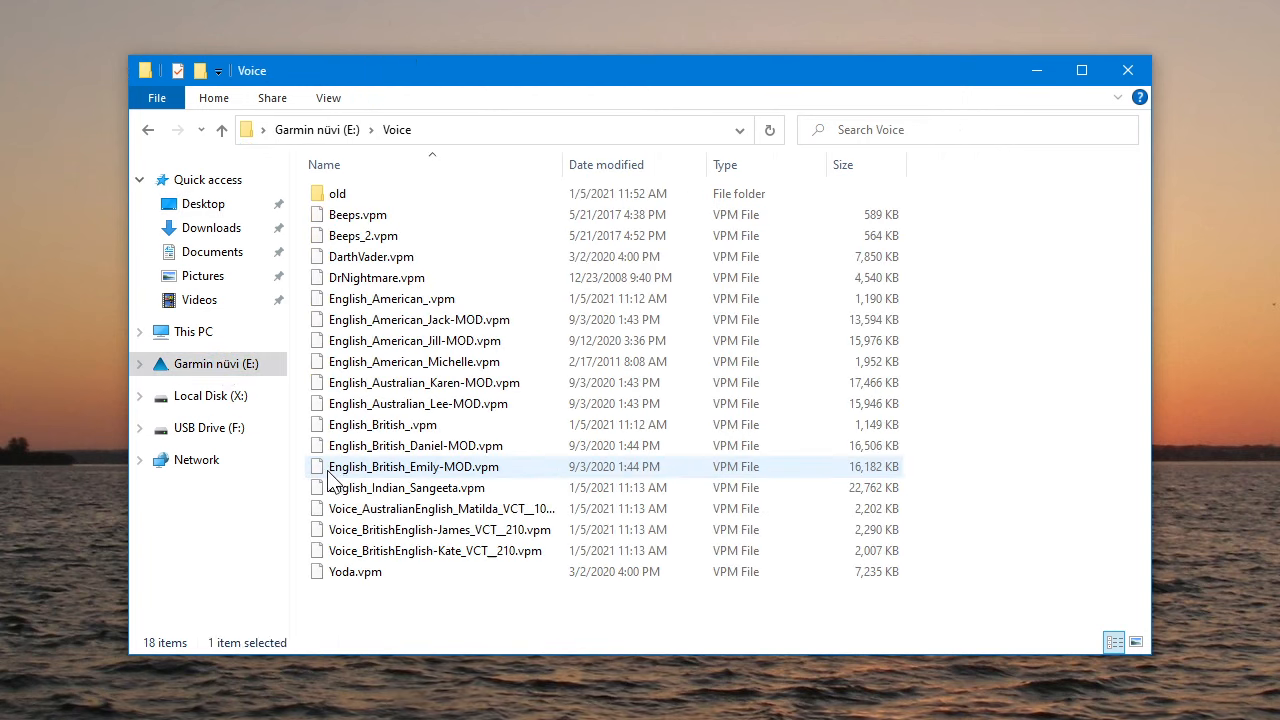
{"action": "right_click", "coordinate": [373, 604]}
{"action": "left_click", "coordinate": [422, 719]}
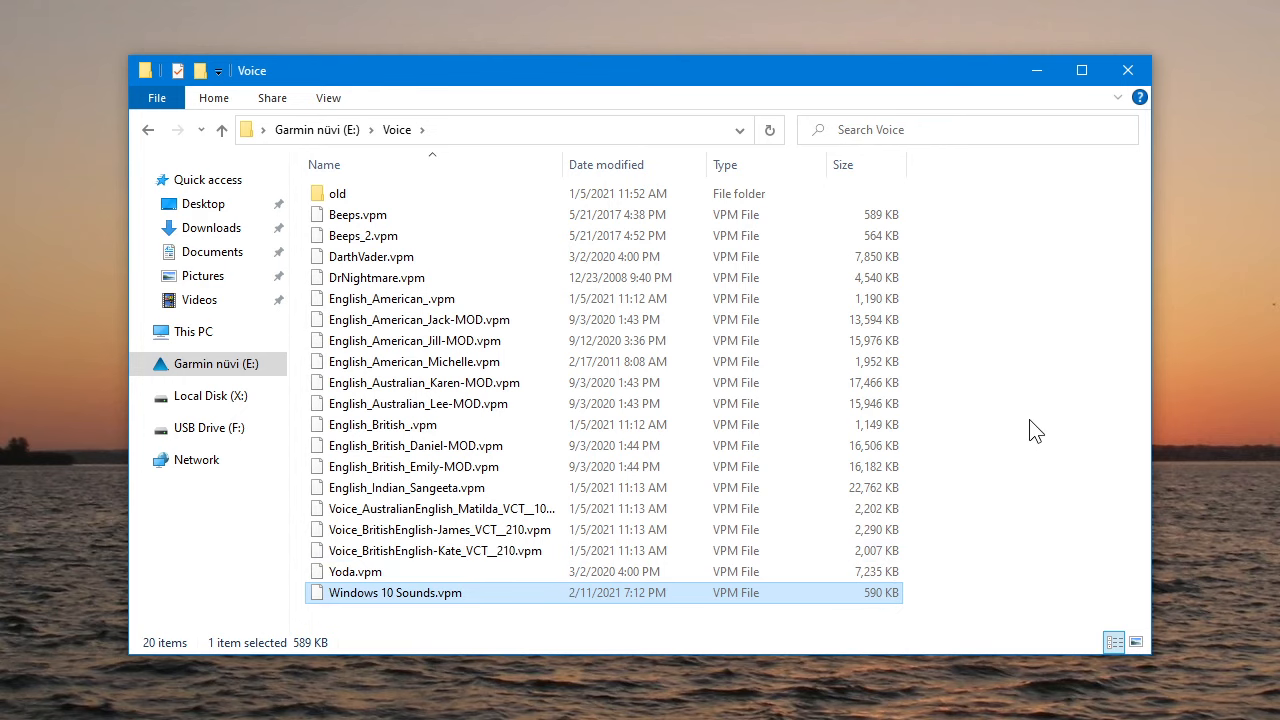
{"action": "left_click", "coordinate": [1040, 72]}
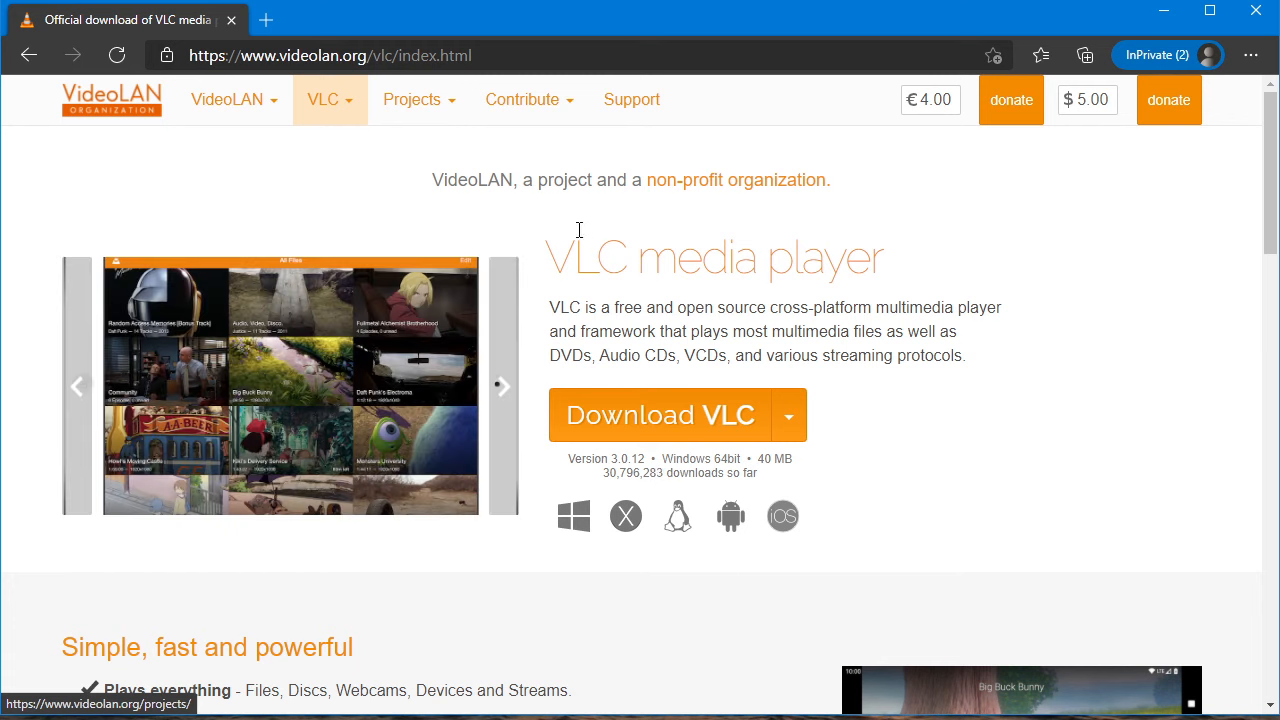
Step: Minimize the browser and look over the full phrase list of the Windows 10 Sounds voice in Garmin Voice Studio
{"action": "left_click", "coordinate": [1163, 10]}
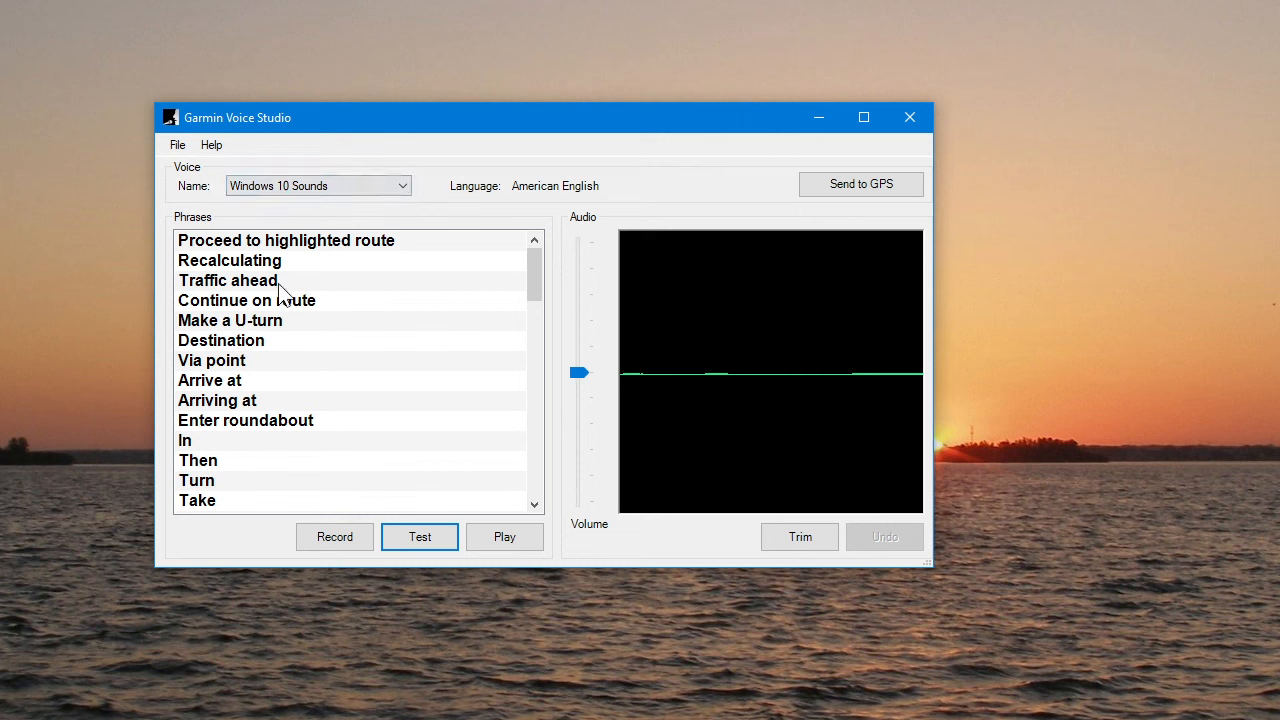
{"action": "scroll", "coordinate": [297, 334], "scroll_direction": "down", "scroll_amount": 4}
{"action": "scroll", "coordinate": [300, 337], "scroll_direction": "down", "scroll_amount": 10}
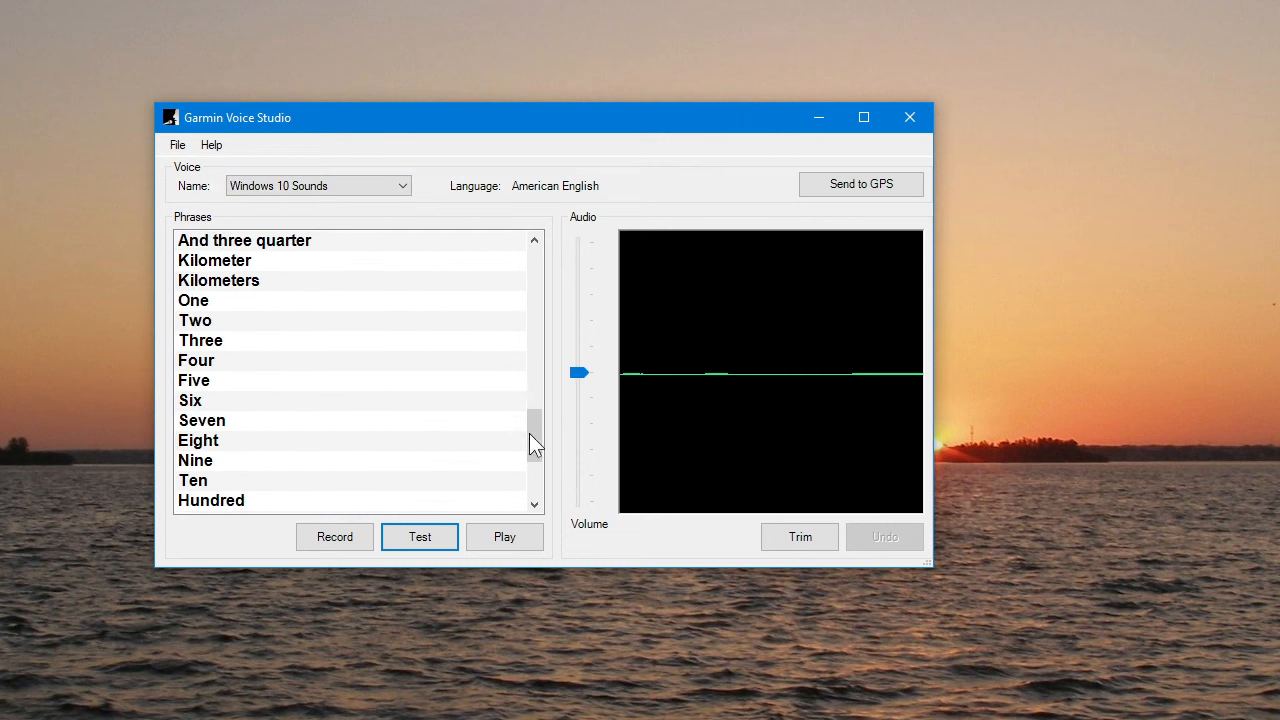
{"action": "left_click_drag", "start_coordinate": [531, 440], "coordinate": [519, 266]}
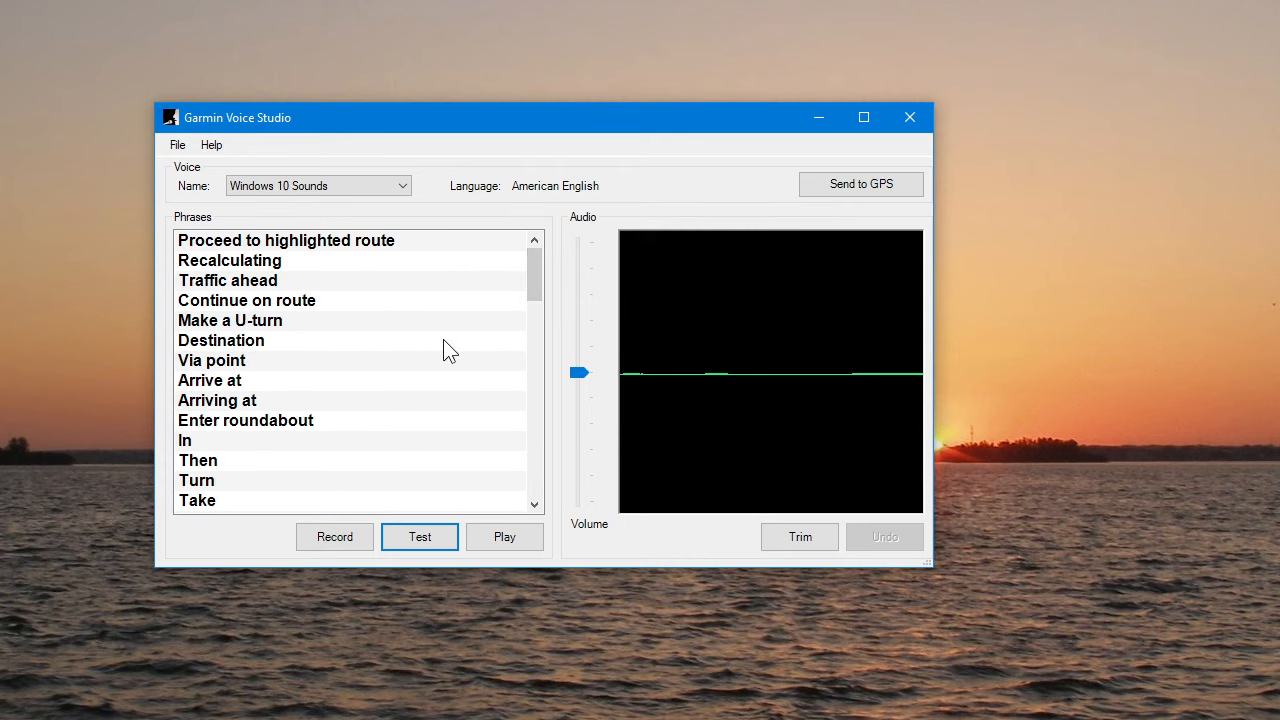